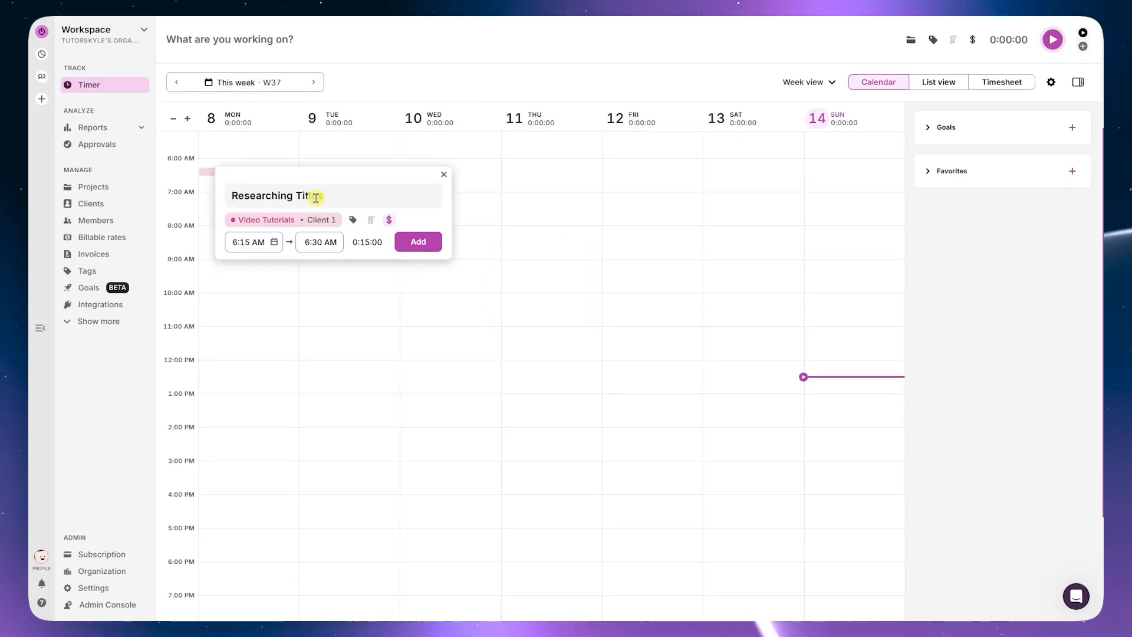
# - Finish naming the Monday 6:15–6:30 AM time entry "Researching Titles" and add it to the calendar
pyautogui.write('les')
pyautogui.press('Return')
pyautogui.click(250, 281)
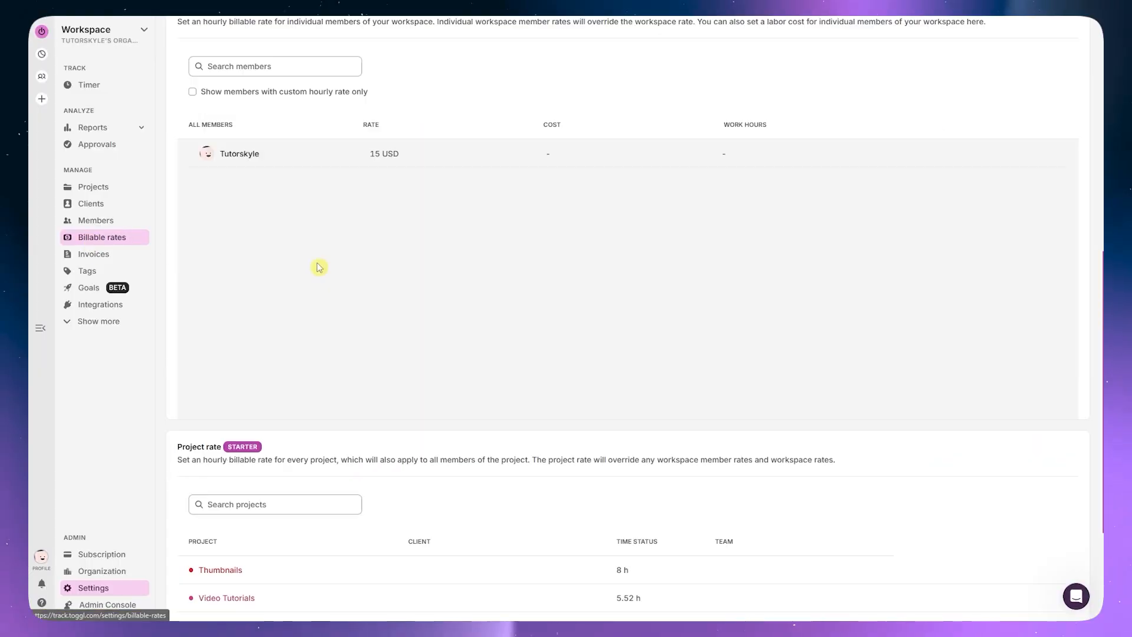
# - Look over the member and project billable rates and the subscription plan pricing
pyautogui.scroll(-3, 318, 265)
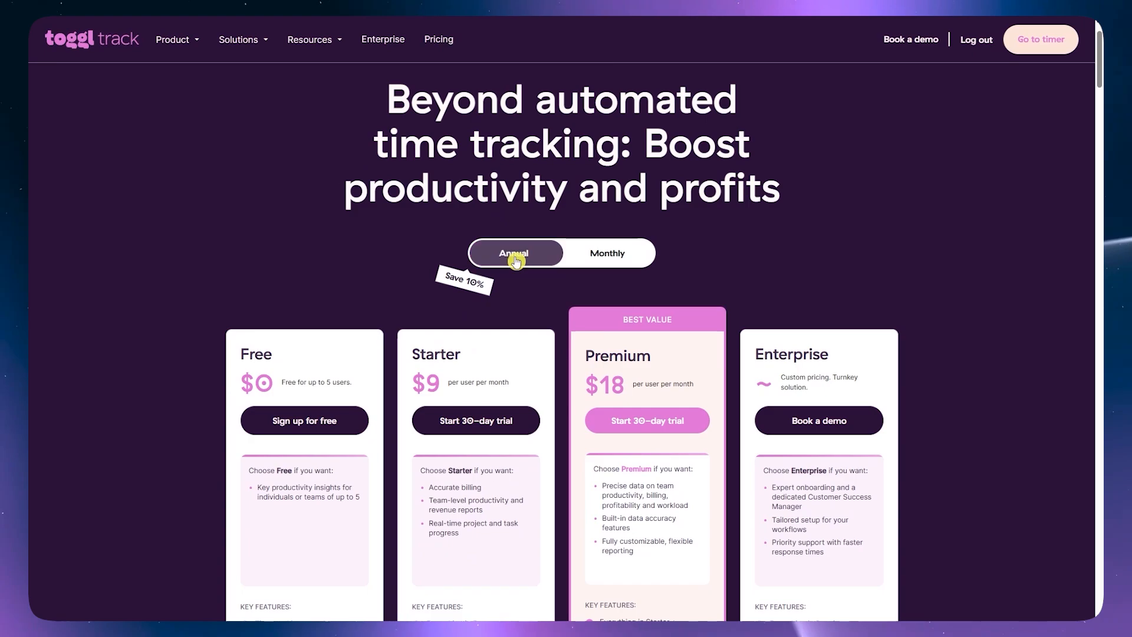
pyautogui.scroll(-4, 298, 306)
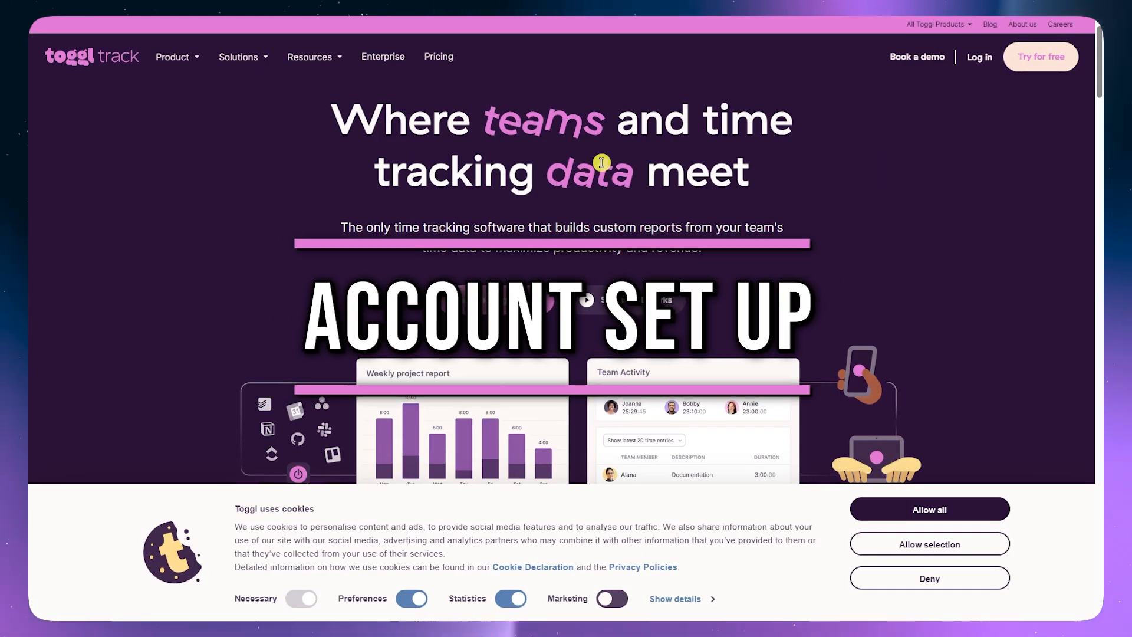
# - Allow all cookies on the Toggl Track site and sign up for a free account with Google
pyautogui.click(944, 510)
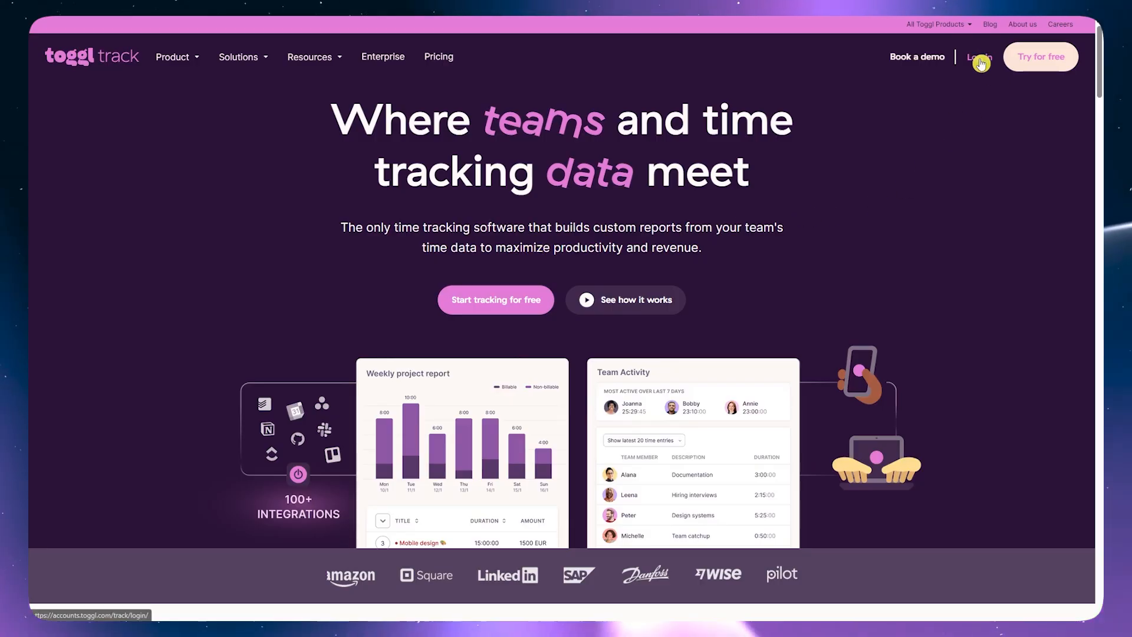
pyautogui.click(1030, 63)
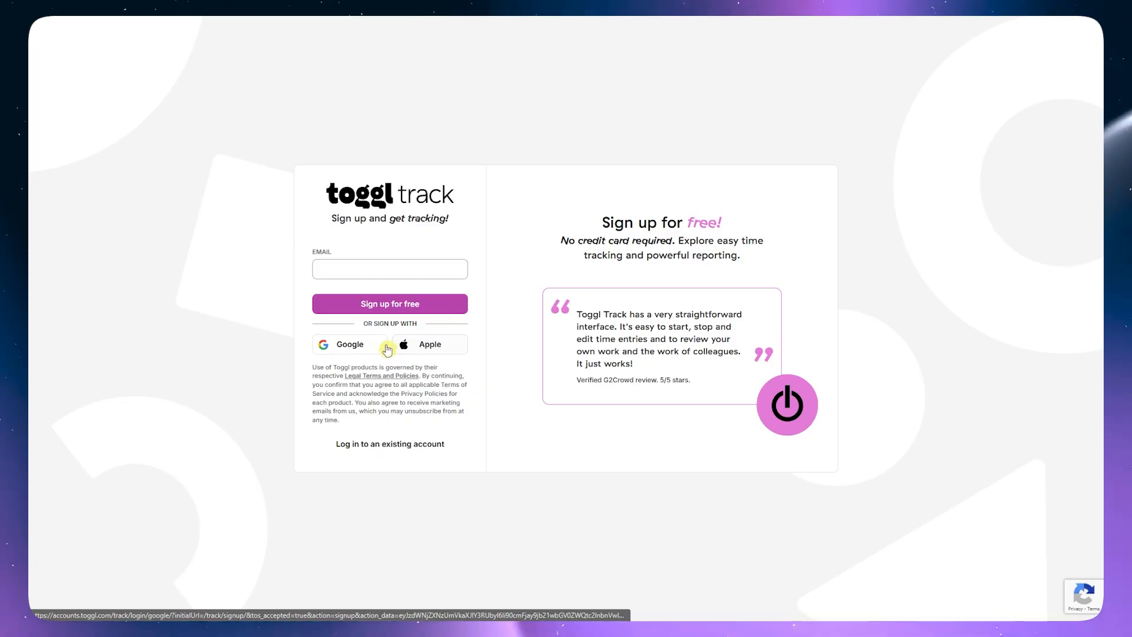
pyautogui.click(365, 345)
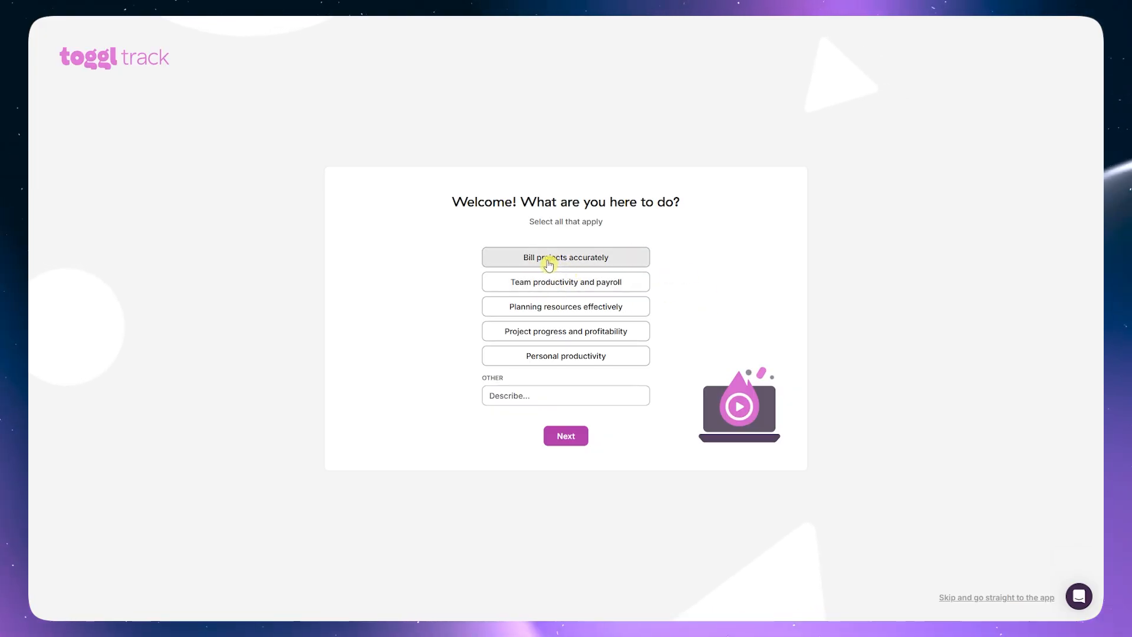
# - Complete the welcome questions, choosing "Bill projects accurately" as the purpose
pyautogui.click(584, 260)
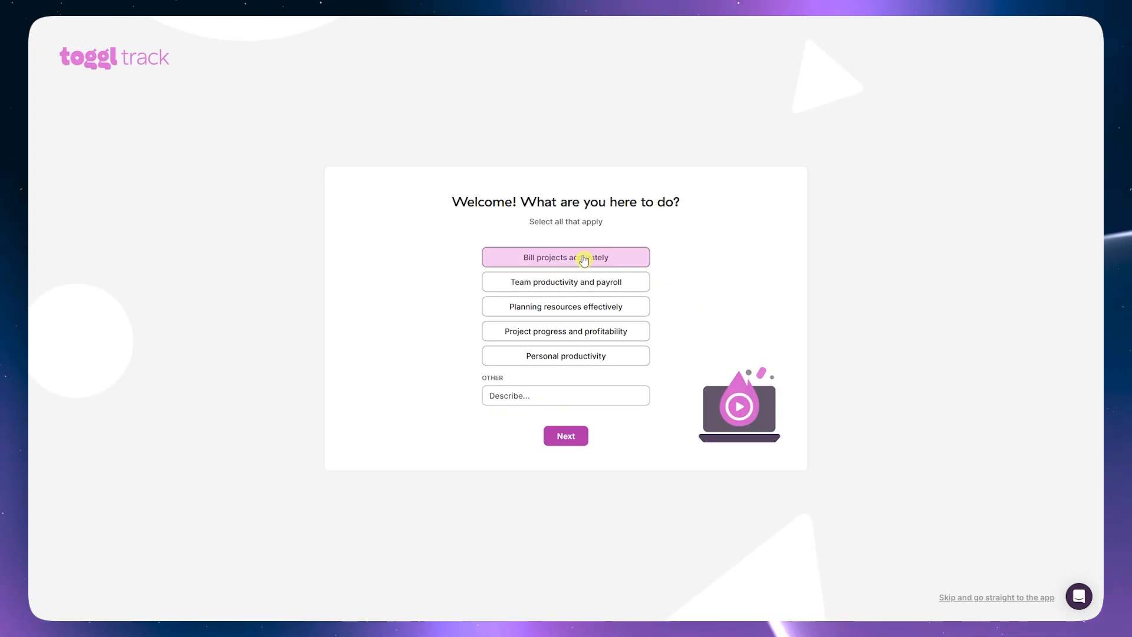
pyautogui.click(567, 435)
pyautogui.click(560, 260)
pyautogui.click(591, 422)
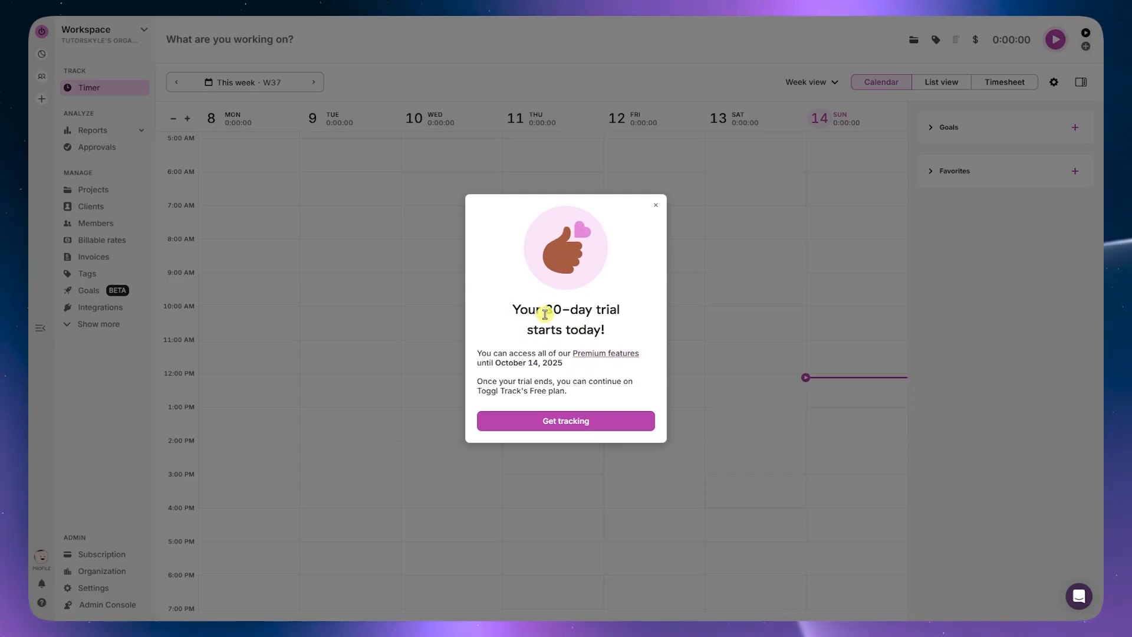
# - Read the 30-day trial notice and proceed to the time tracking calendar
pyautogui.moveTo(539, 312); pyautogui.dragTo(650, 348)
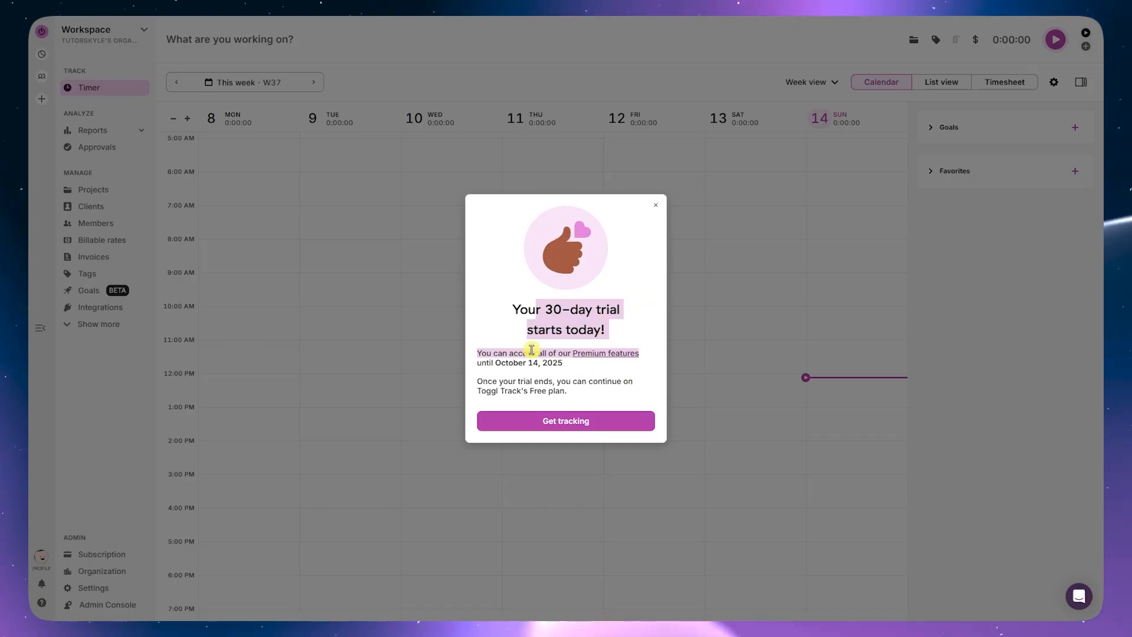
pyautogui.click(601, 390)
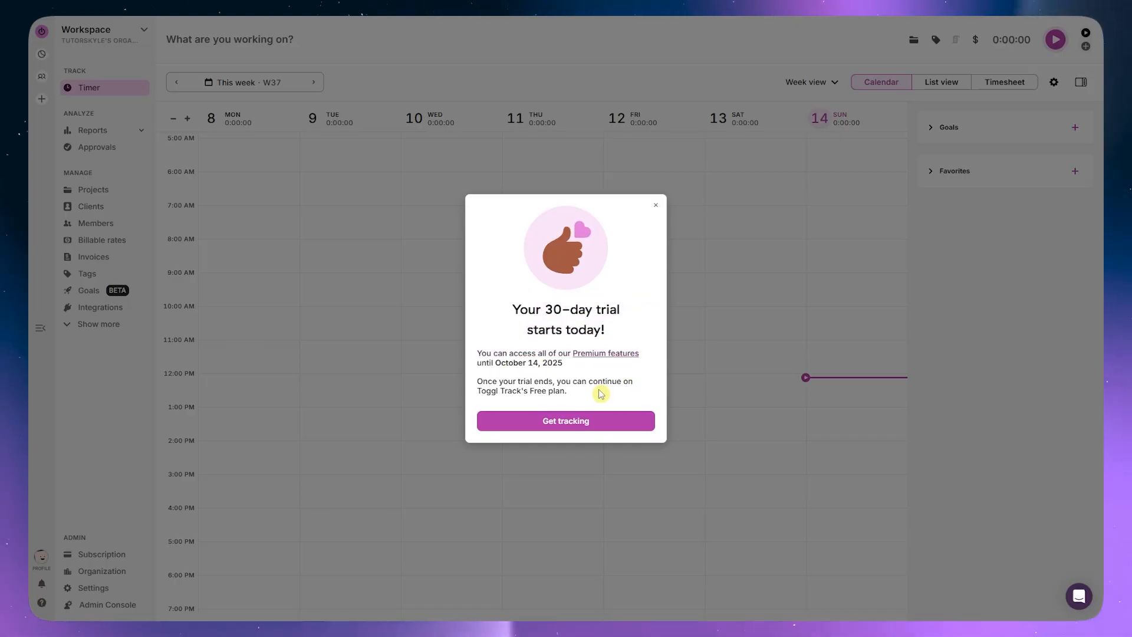
pyautogui.click(584, 427)
pyautogui.click(324, 76)
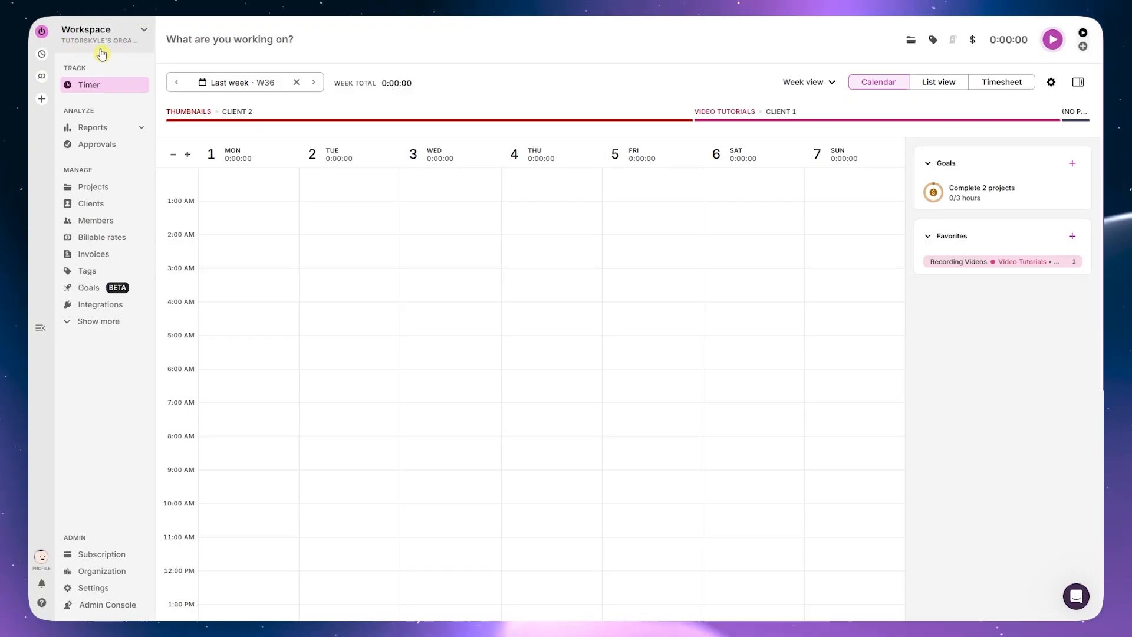
# - Look at the organizations and workspaces list and open the workspace management page
pyautogui.click(113, 39)
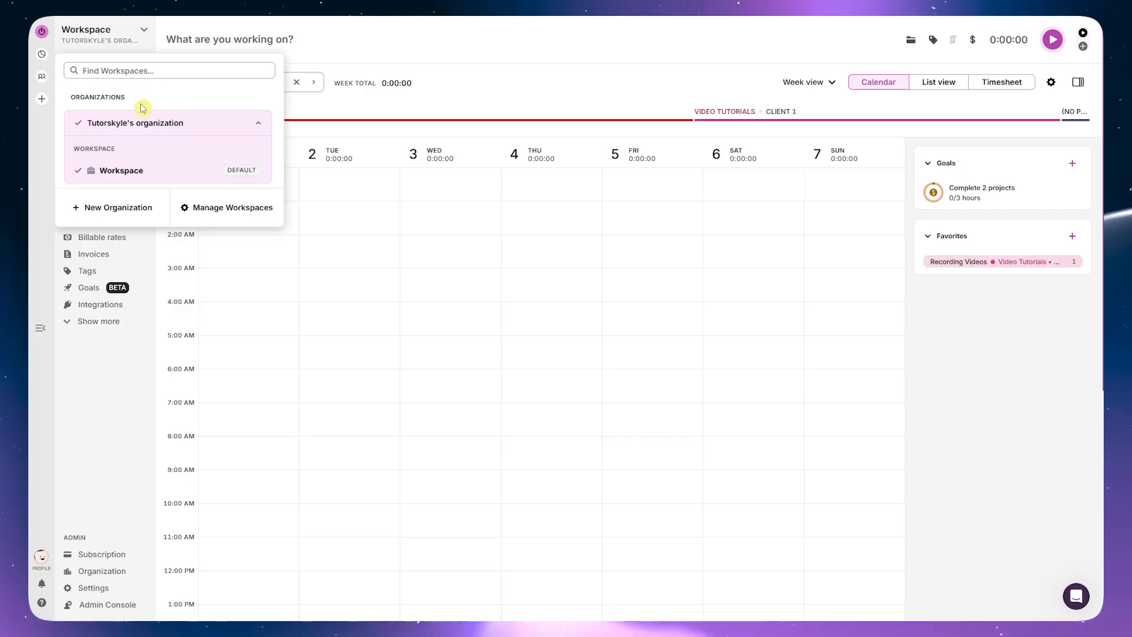
pyautogui.click(251, 124)
pyautogui.click(252, 125)
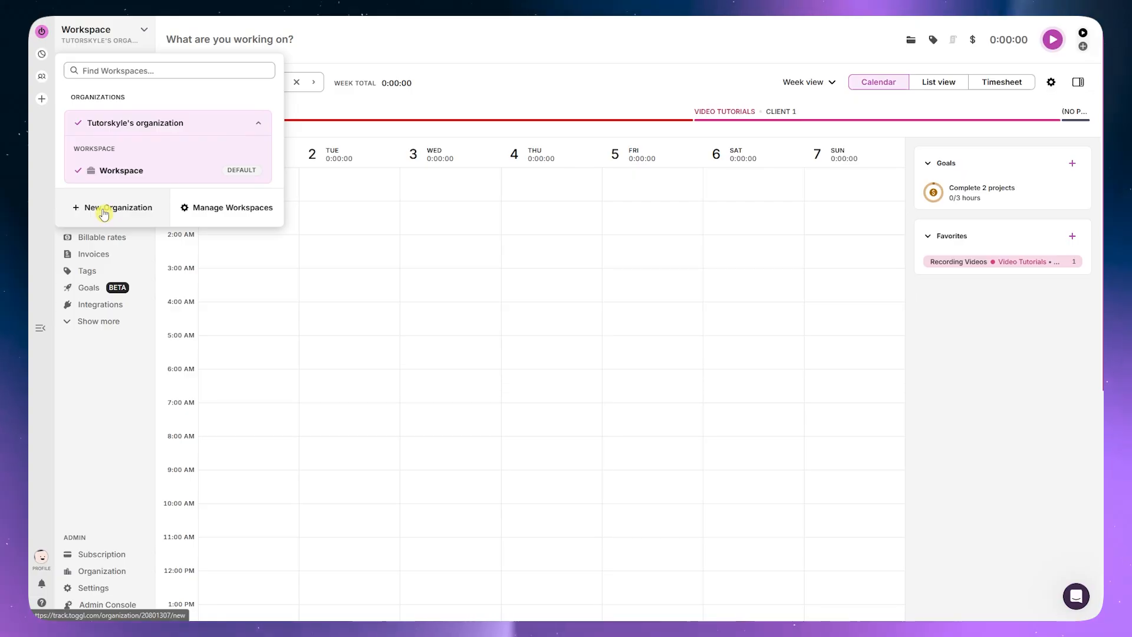
pyautogui.click(203, 211)
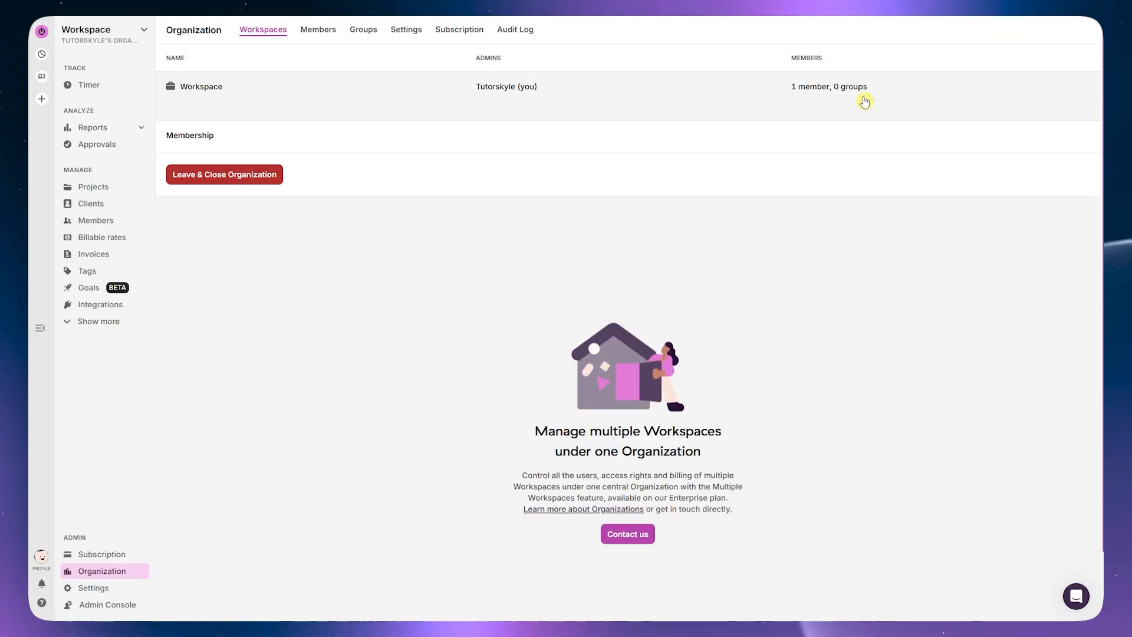
# - Open the workspace's general settings and review its team rights, billing defaults and time entry restrictions
pyautogui.click(194, 85)
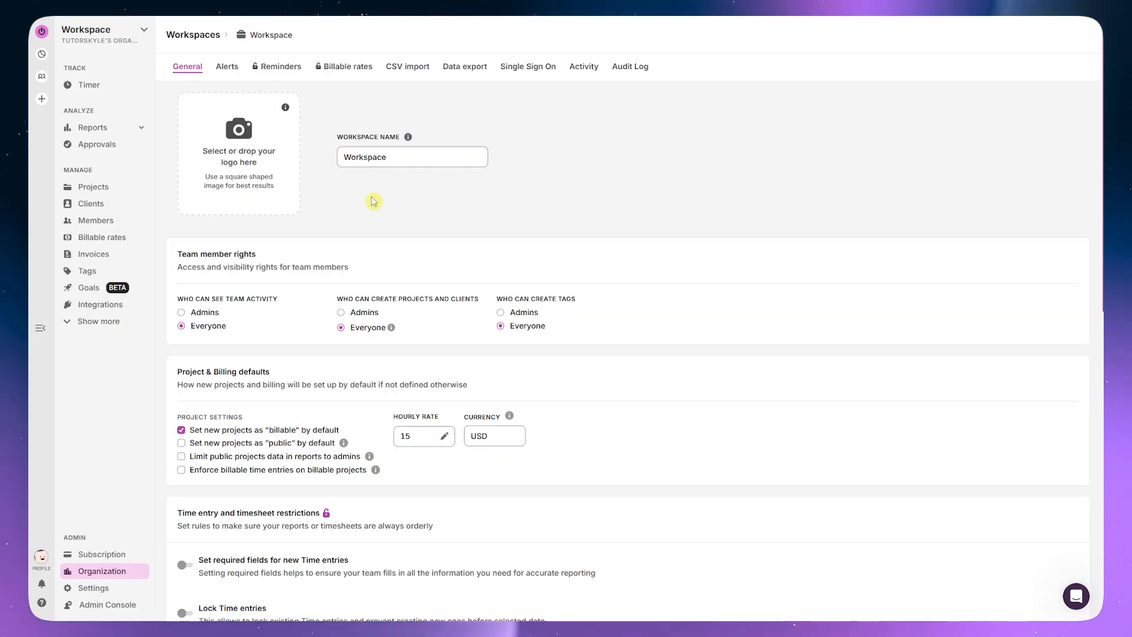
pyautogui.scroll(-5, 370, 353)
pyautogui.scroll(5, 372, 342)
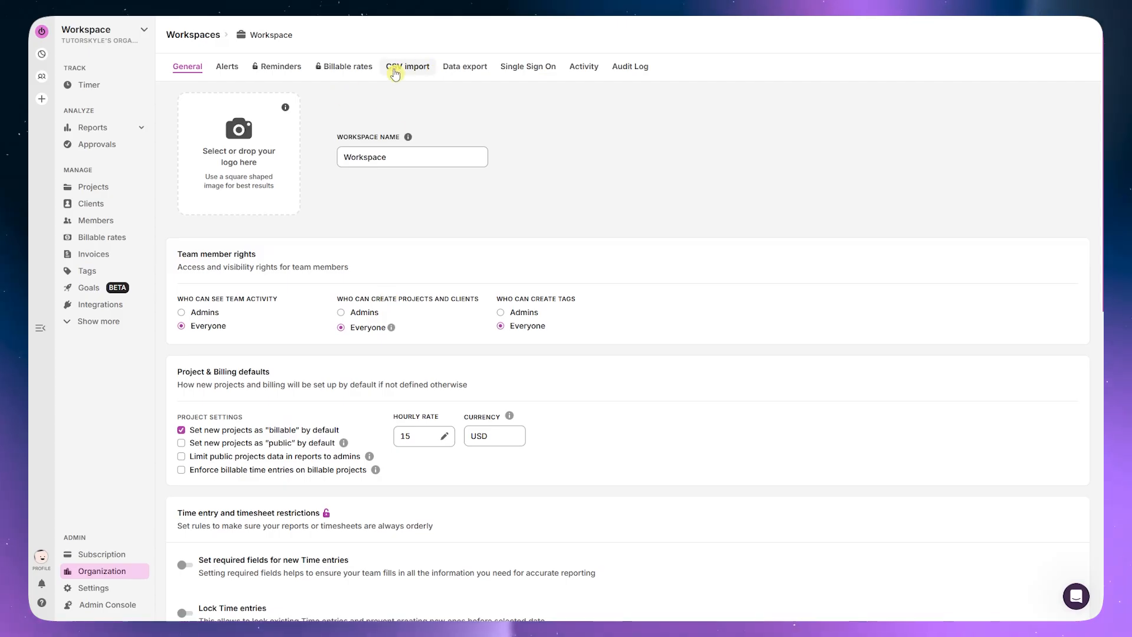
# - Examine the access roles offered in the member invitation form and close it without inviting anyone
pyautogui.click(88, 227)
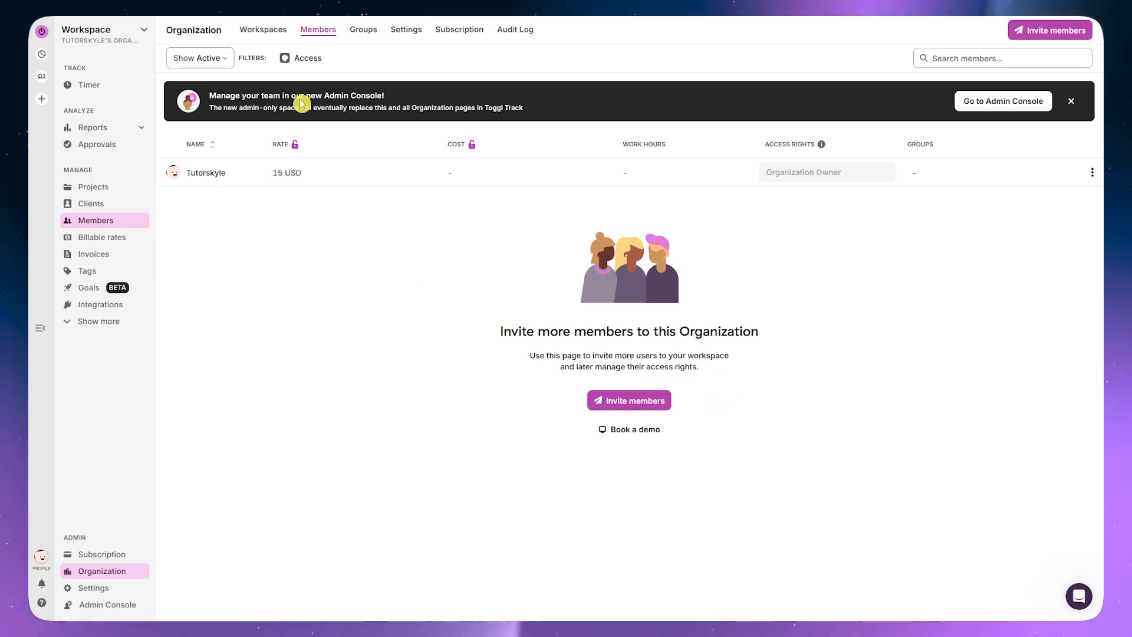
pyautogui.click(627, 401)
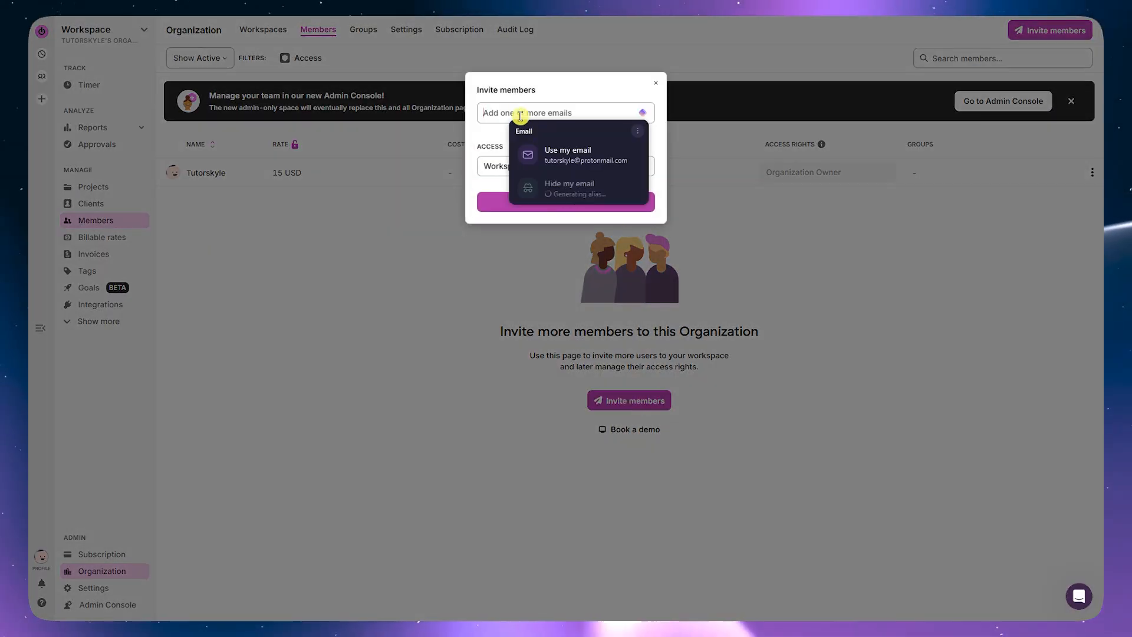
pyautogui.click(518, 166)
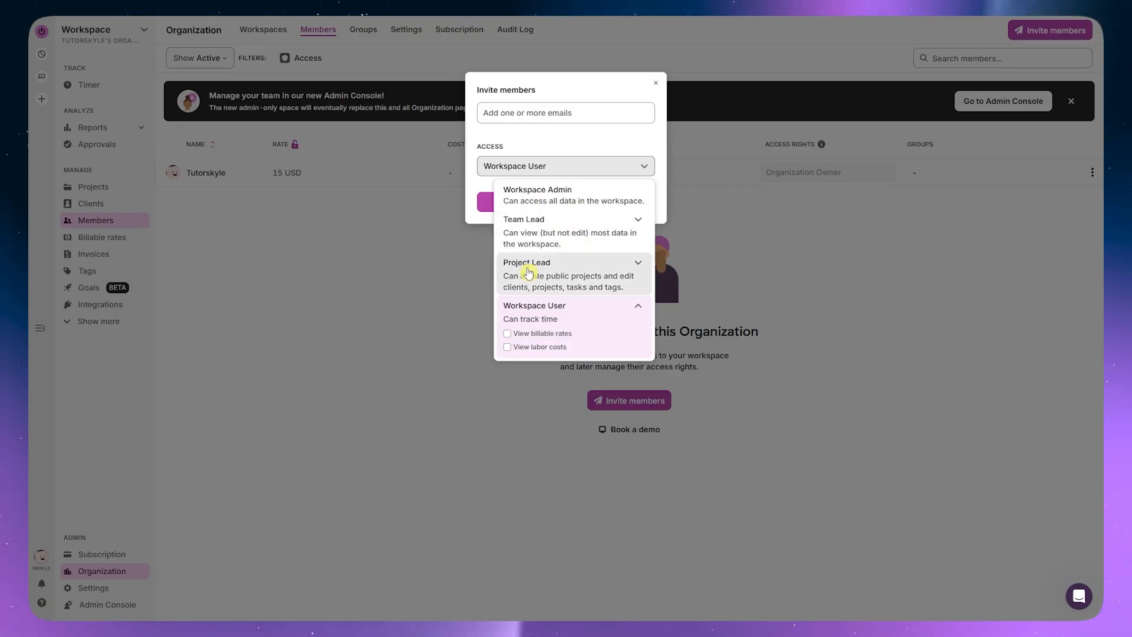
pyautogui.click(494, 200)
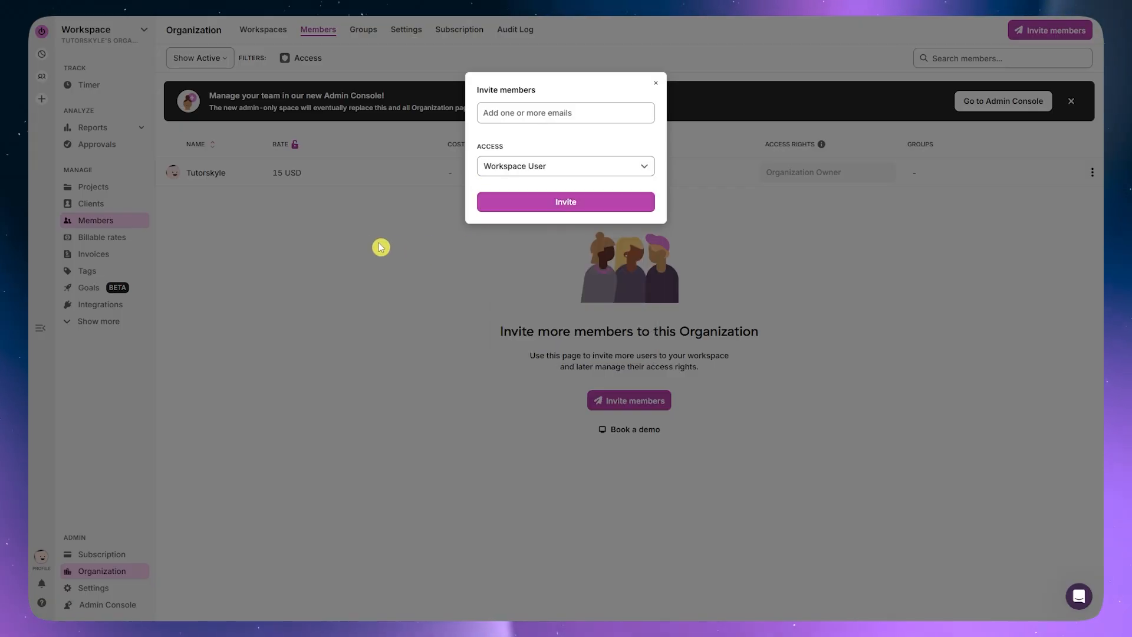
pyautogui.click(661, 87)
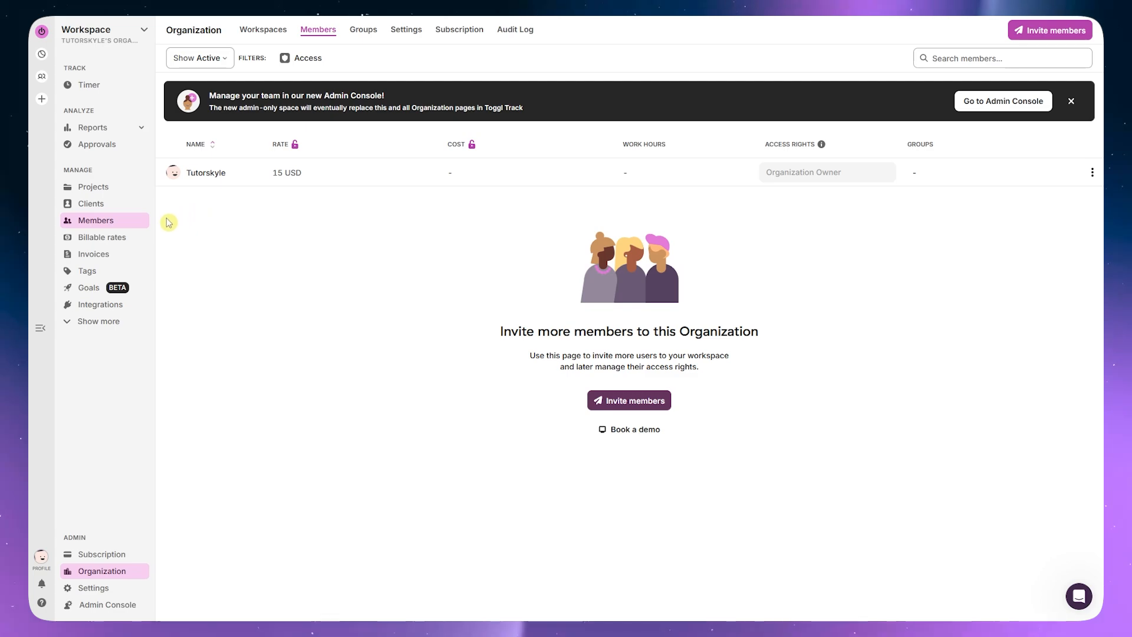
# - Look at the Projects and Clients pages and return to the Timer calendar
pyautogui.click(145, 34)
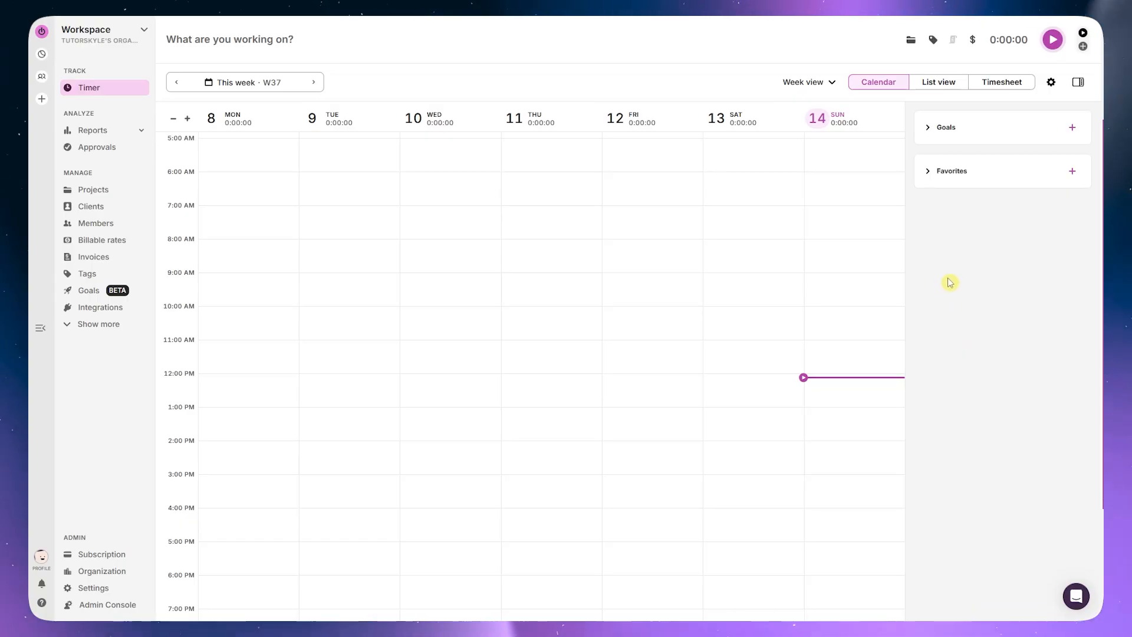
pyautogui.click(90, 193)
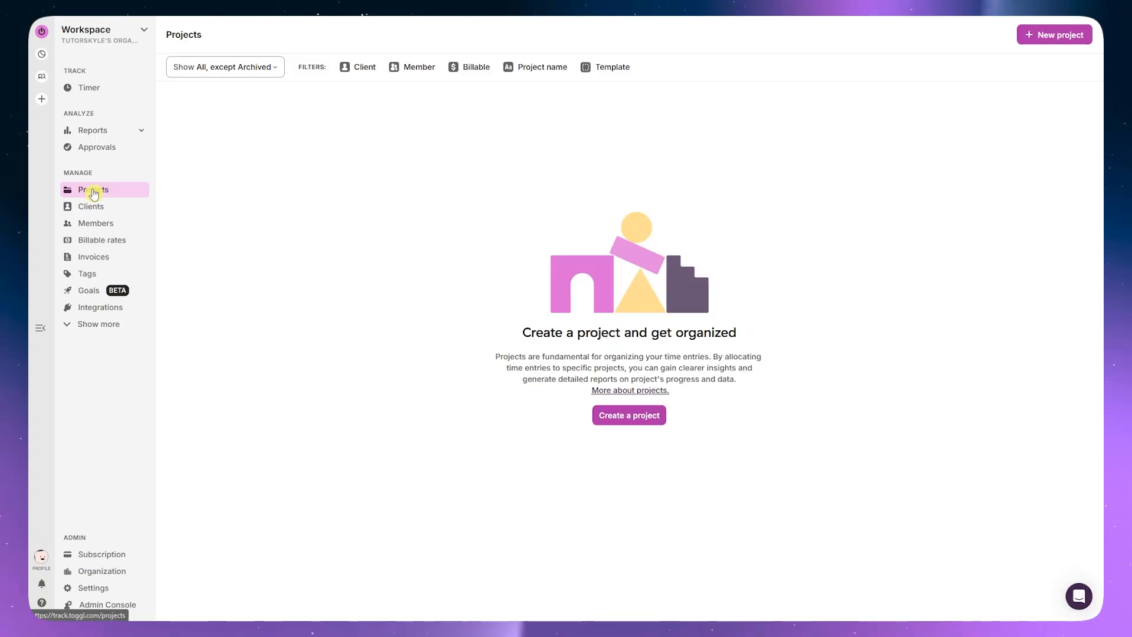
pyautogui.click(92, 206)
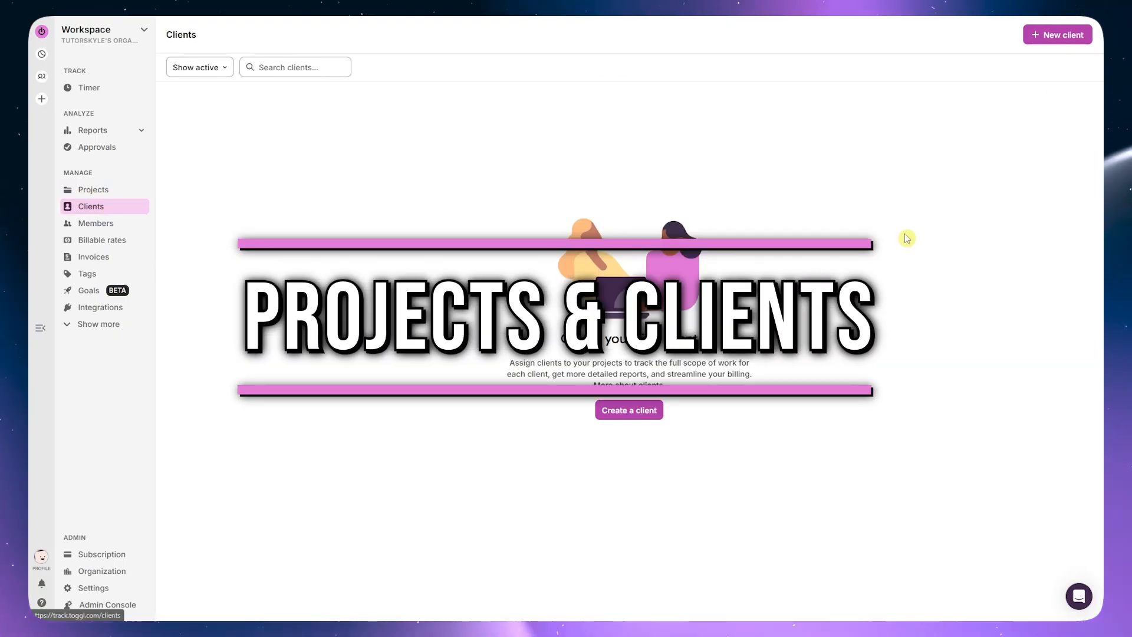
pyautogui.click(83, 192)
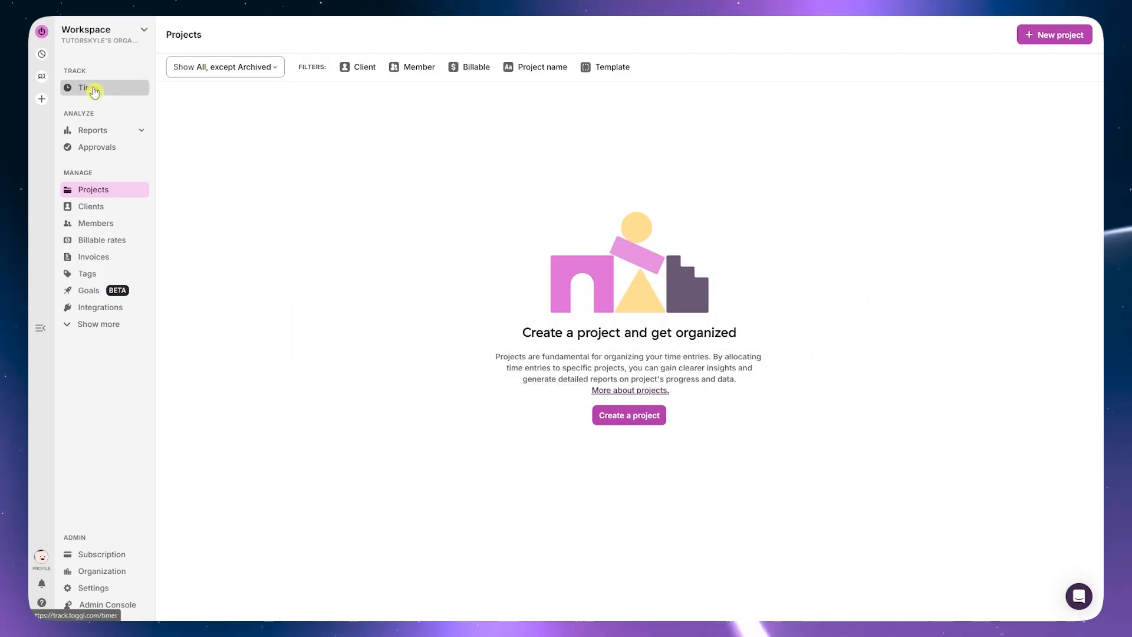
pyautogui.click(90, 87)
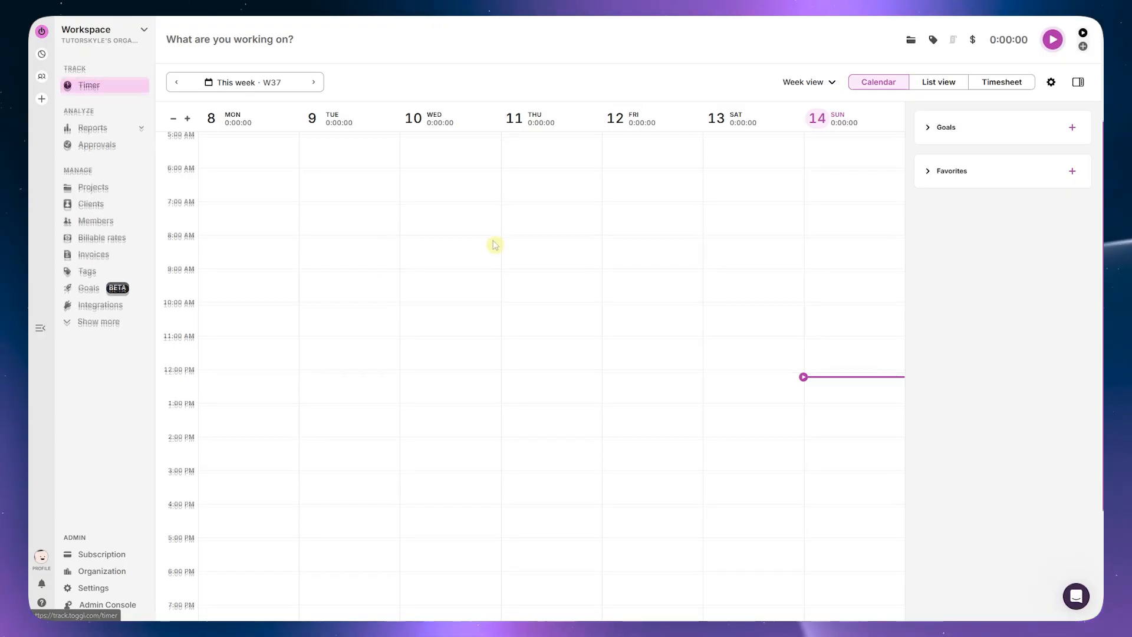
# - Start a new project named "Video Tutorials" with privacy set to visible only to project members
pyautogui.click(87, 189)
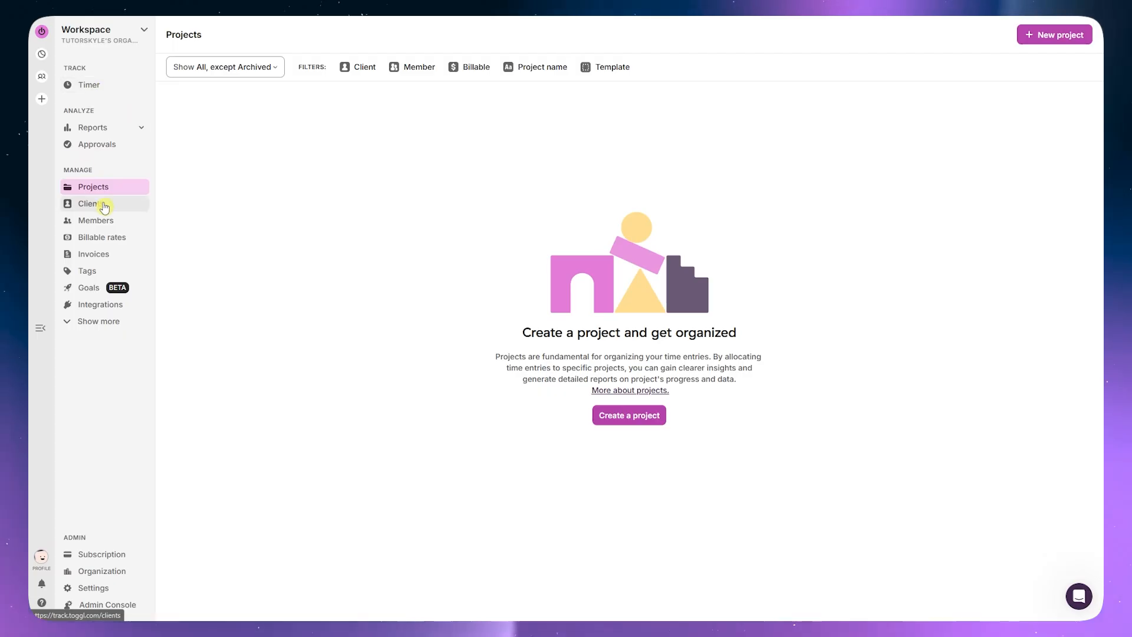
pyautogui.click(617, 420)
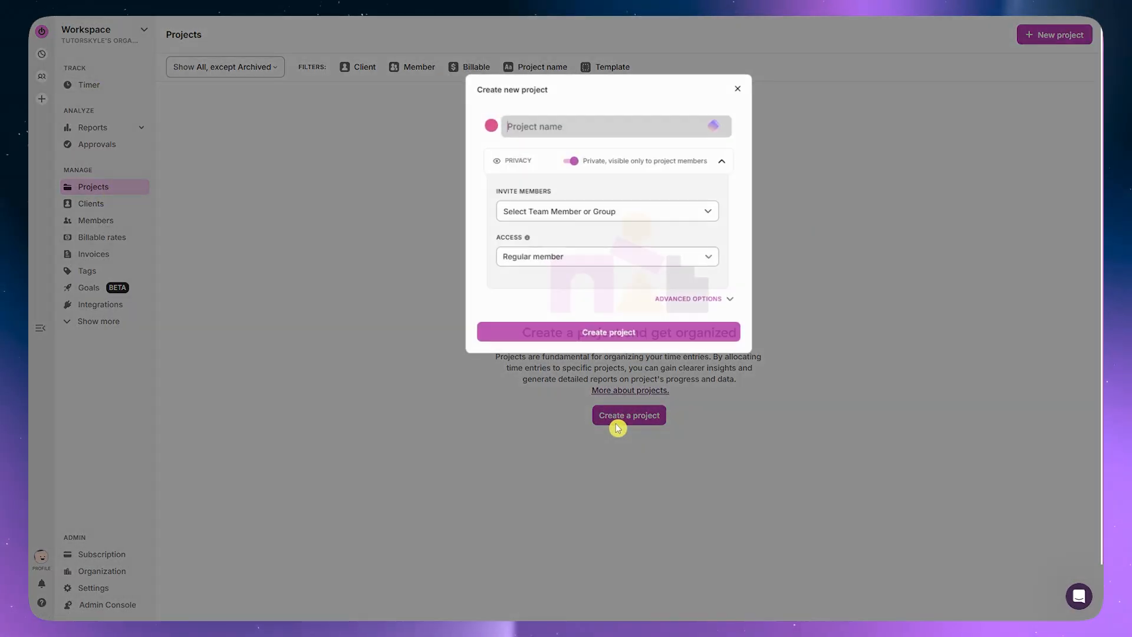
pyautogui.write('Video Tutorials')
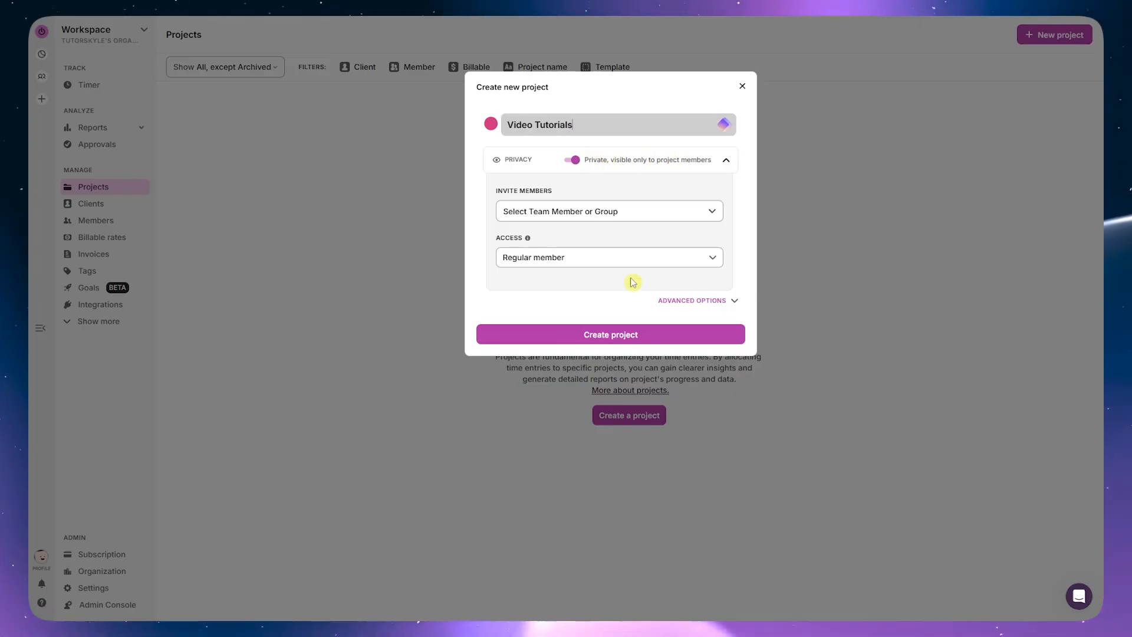
pyautogui.click(567, 160)
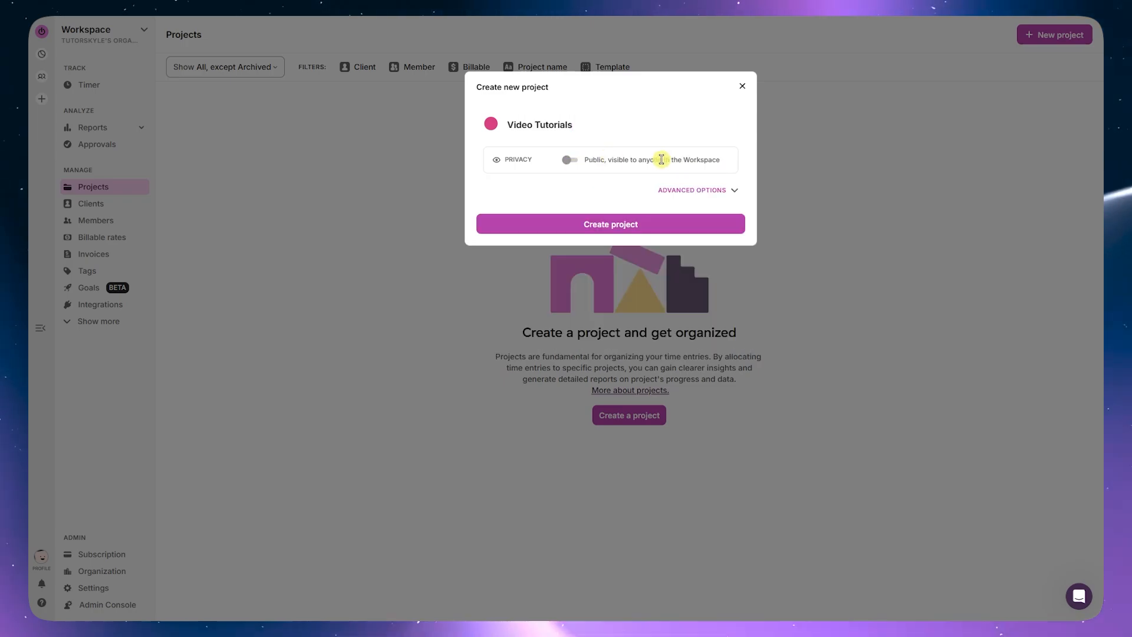
pyautogui.click(569, 160)
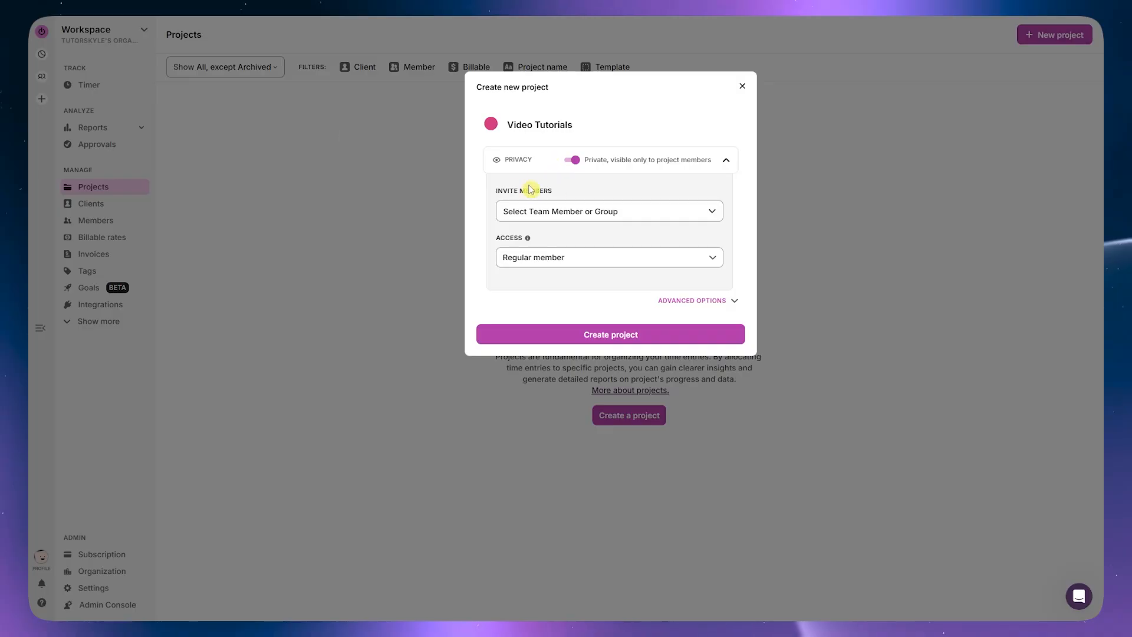
# - Invite the only active member to the Video Tutorials project with Project manager access
pyautogui.click(606, 213)
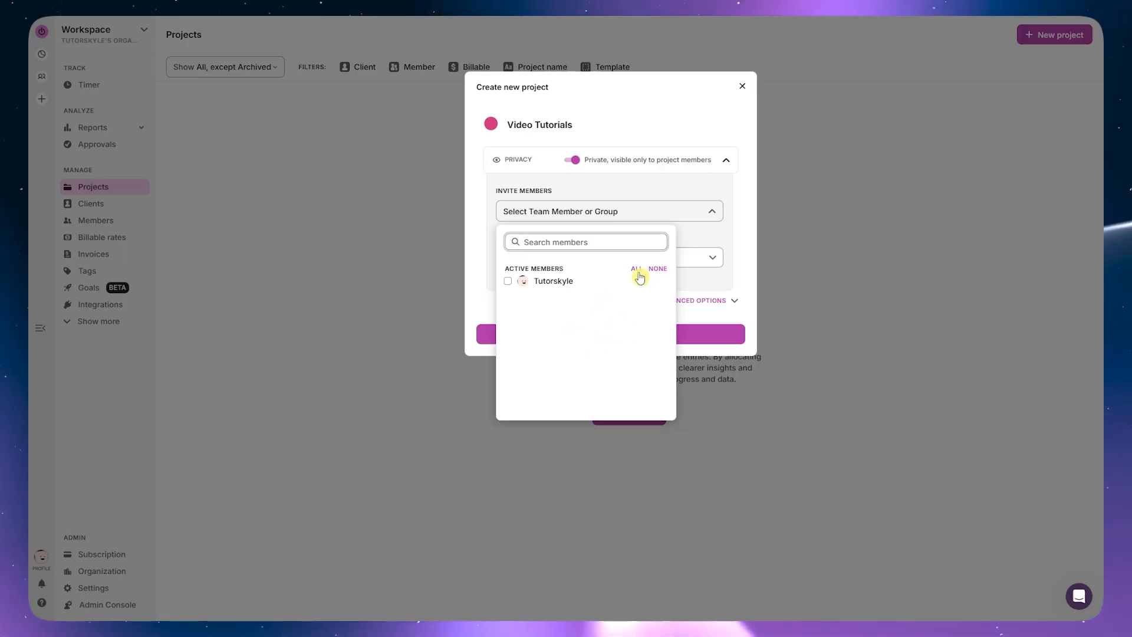
pyautogui.click(508, 283)
pyautogui.click(714, 293)
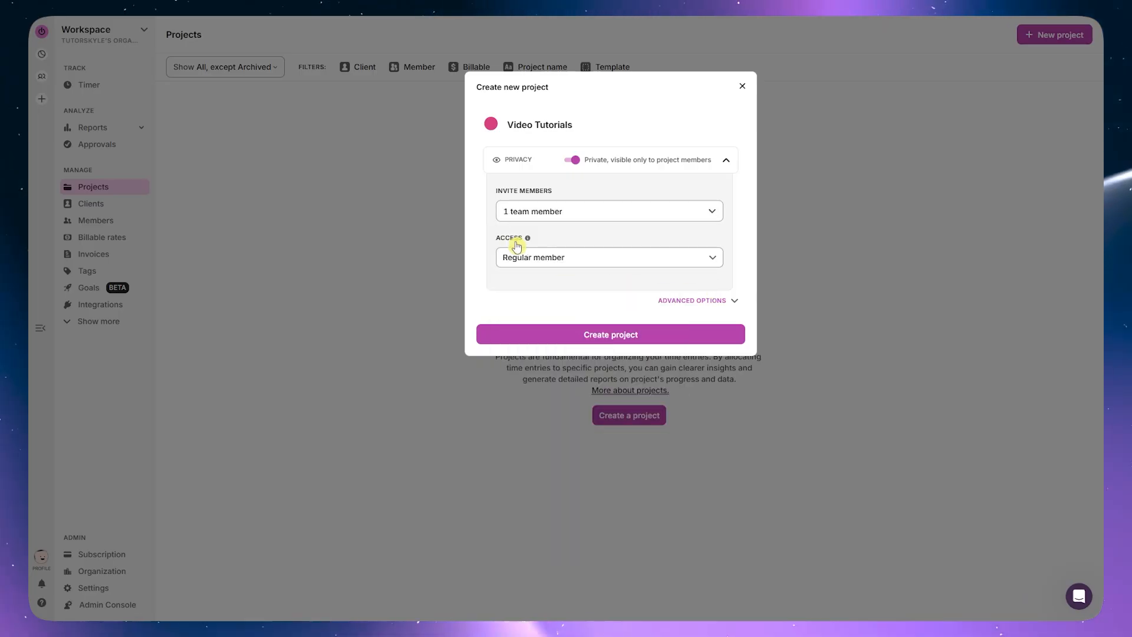
pyautogui.click(543, 257)
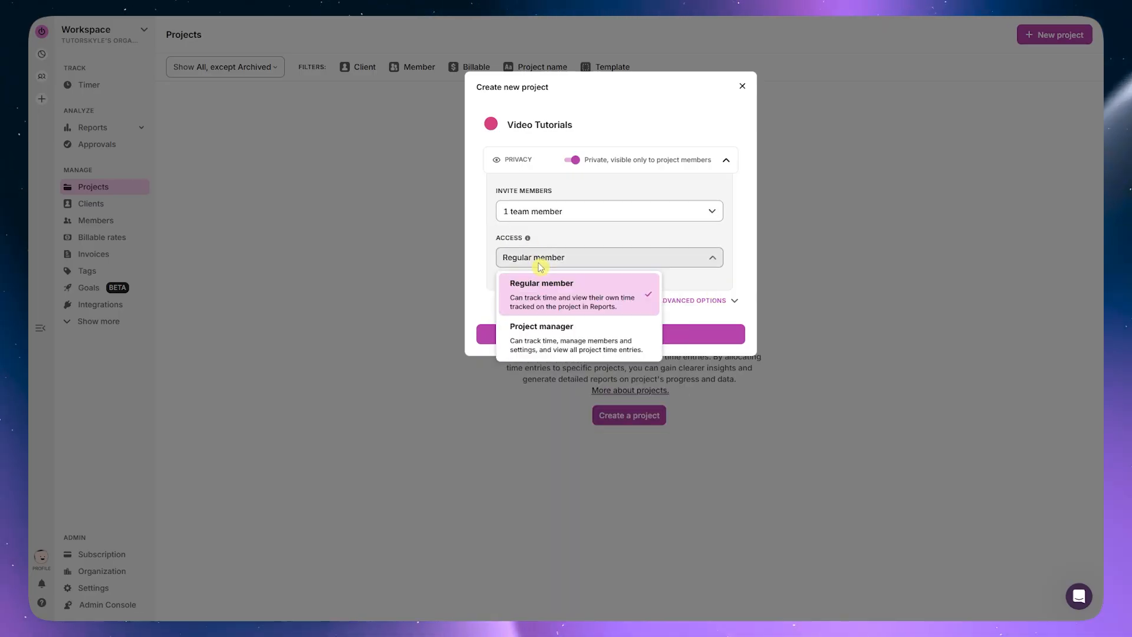
pyautogui.click(630, 352)
# - Show the advanced options of the Video Tutorials project and add a new client named "Client 1" to it
pyautogui.click(709, 305)
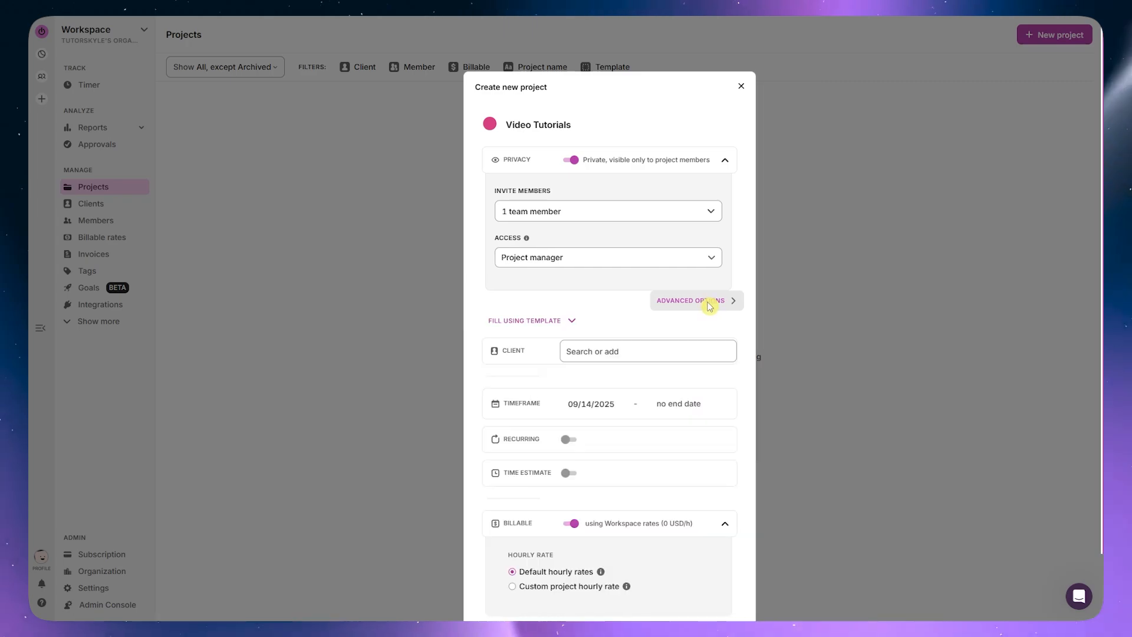
pyautogui.scroll(-2, 714, 315)
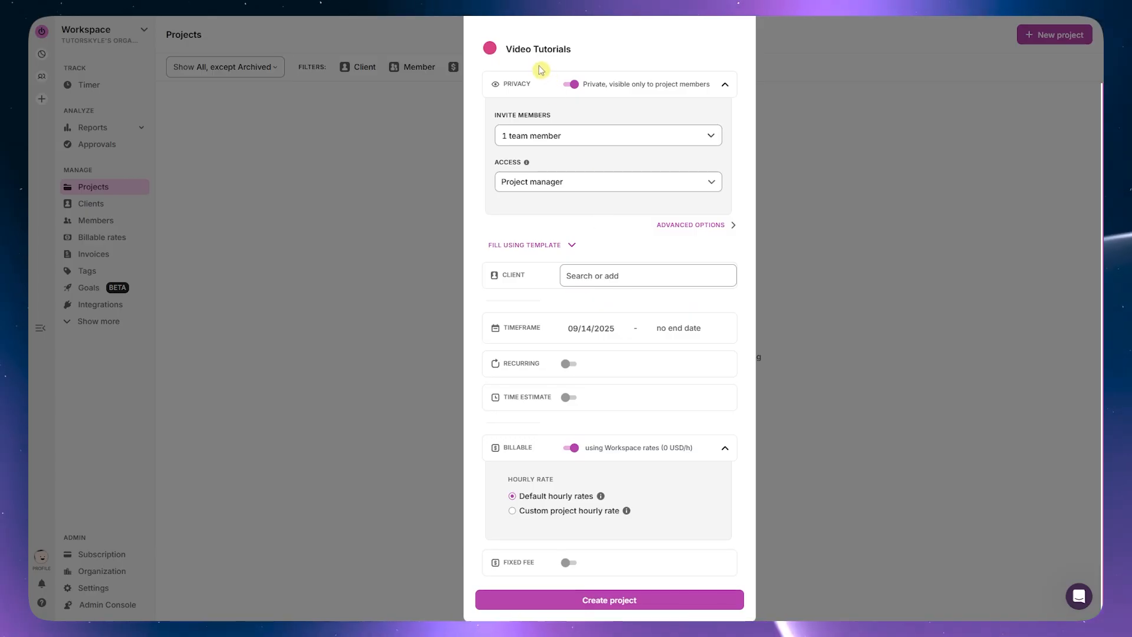
pyautogui.click(591, 273)
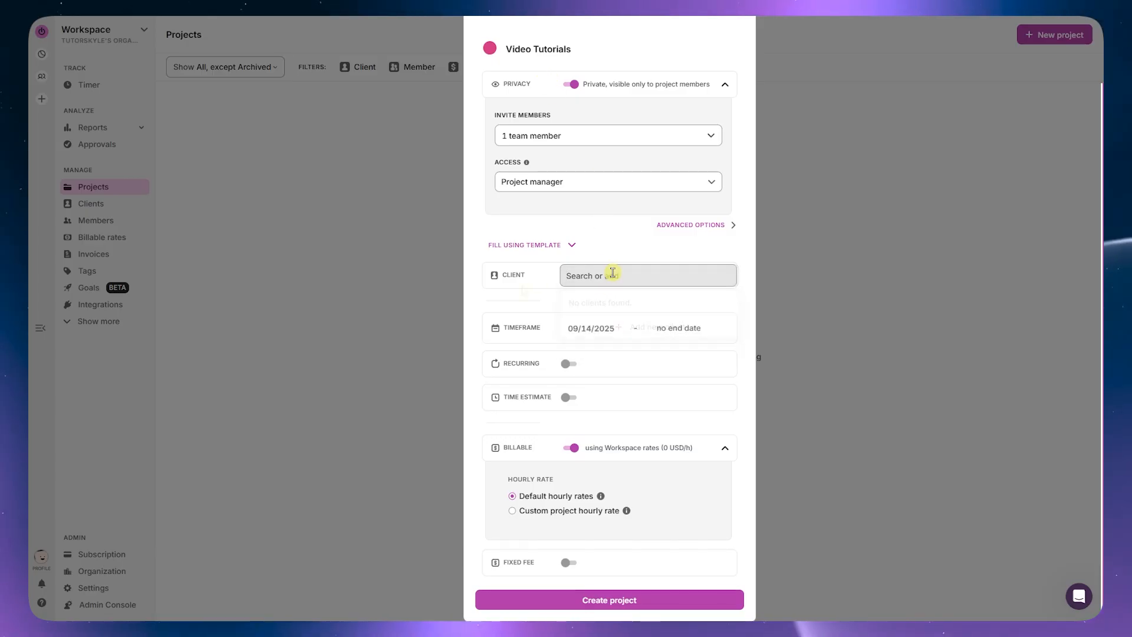
pyautogui.click(614, 275)
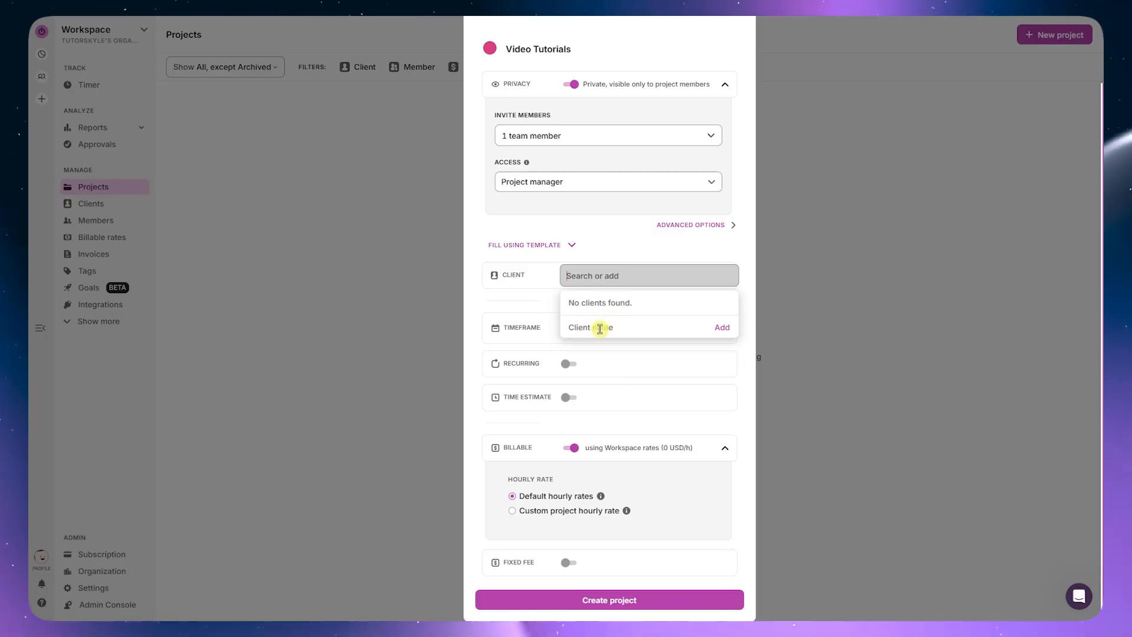
pyautogui.click(636, 327)
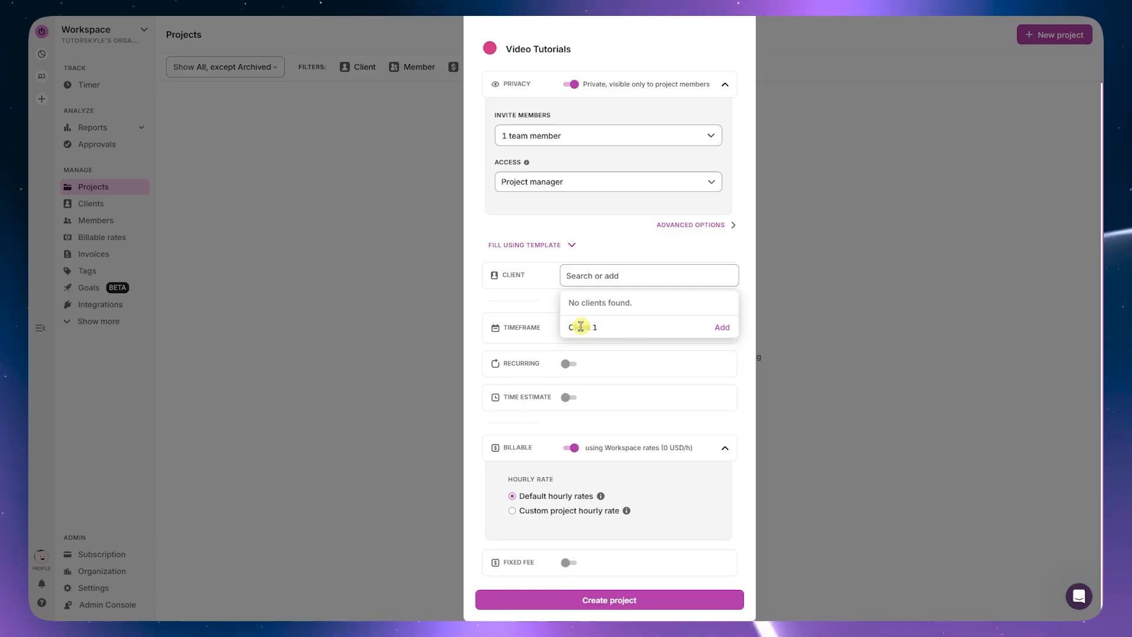
pyautogui.click(720, 328)
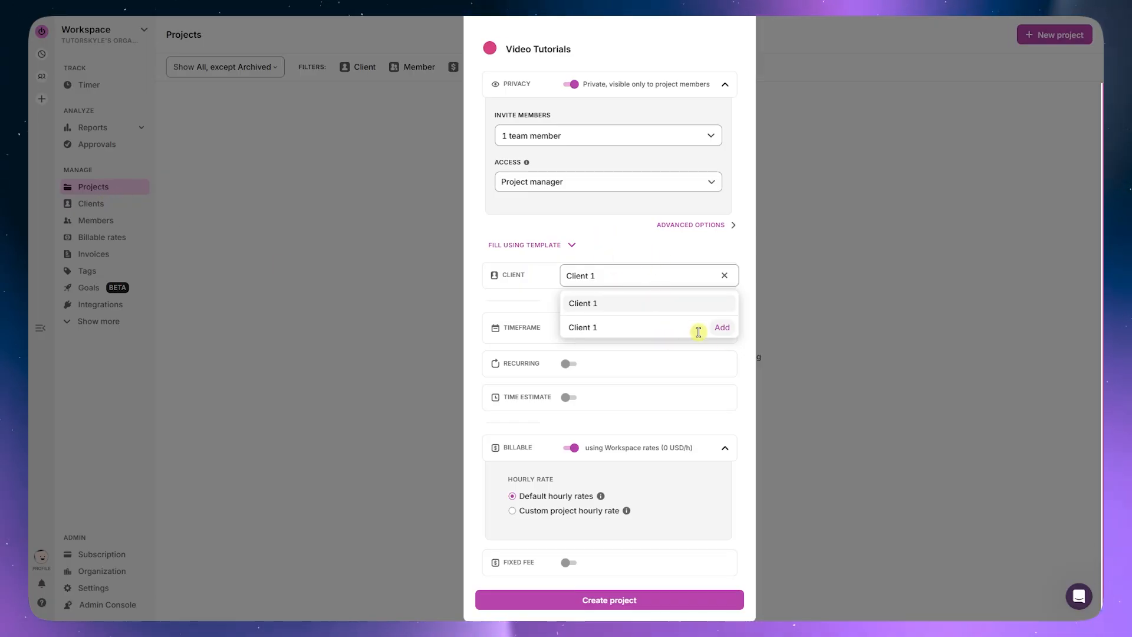
pyautogui.click(617, 227)
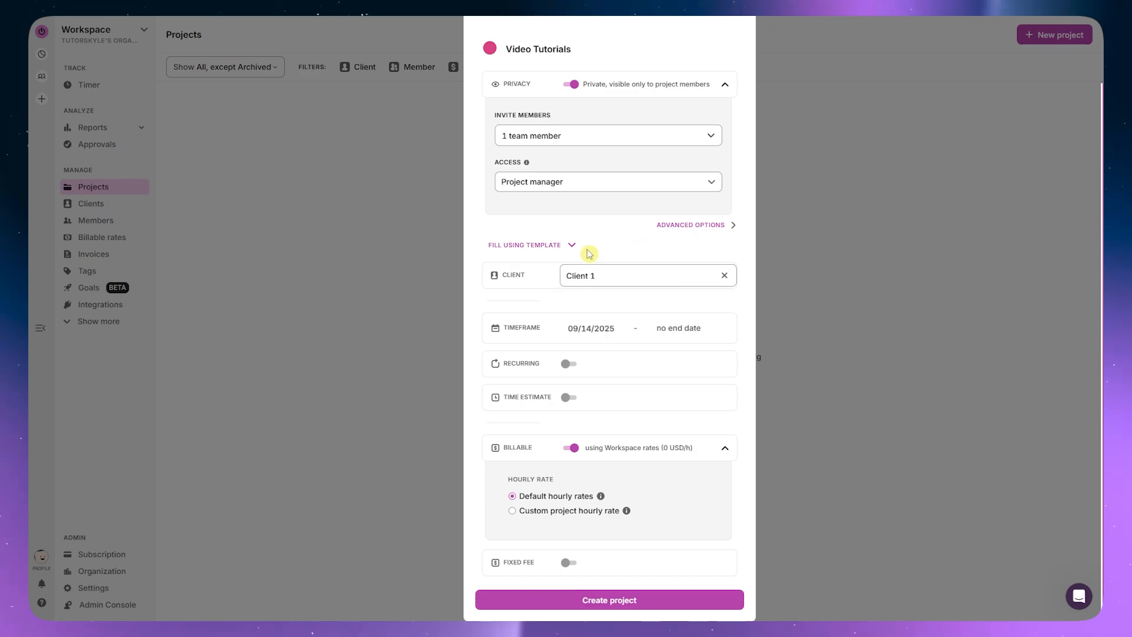
# - Enable recurring for the project, look through the available periods, and disable recurring again
pyautogui.moveTo(516, 336)
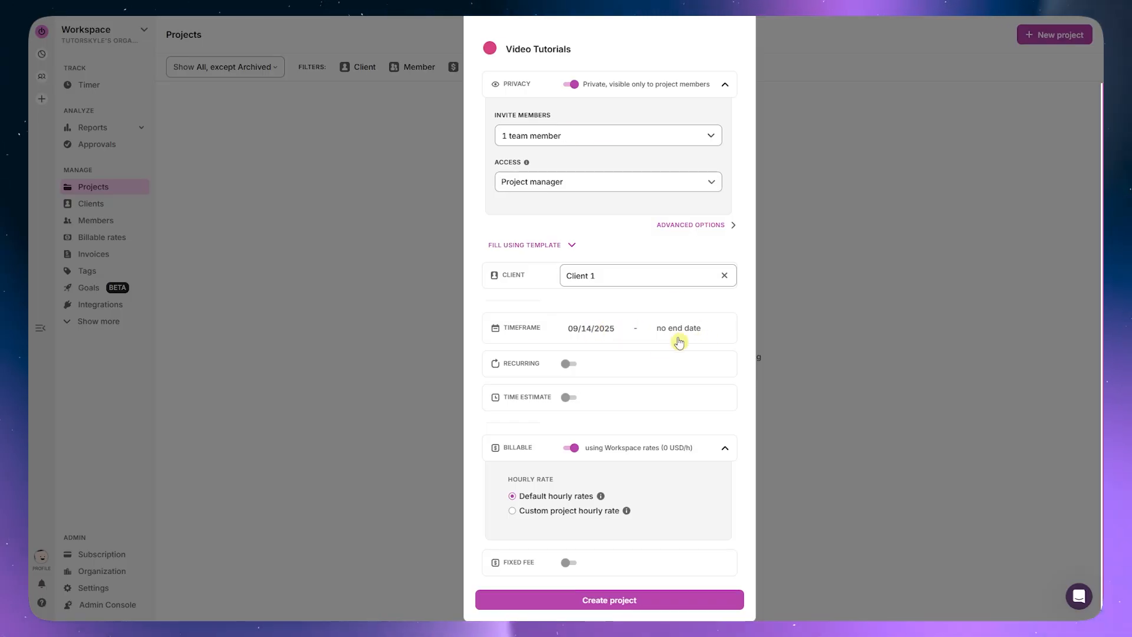
pyautogui.click(569, 364)
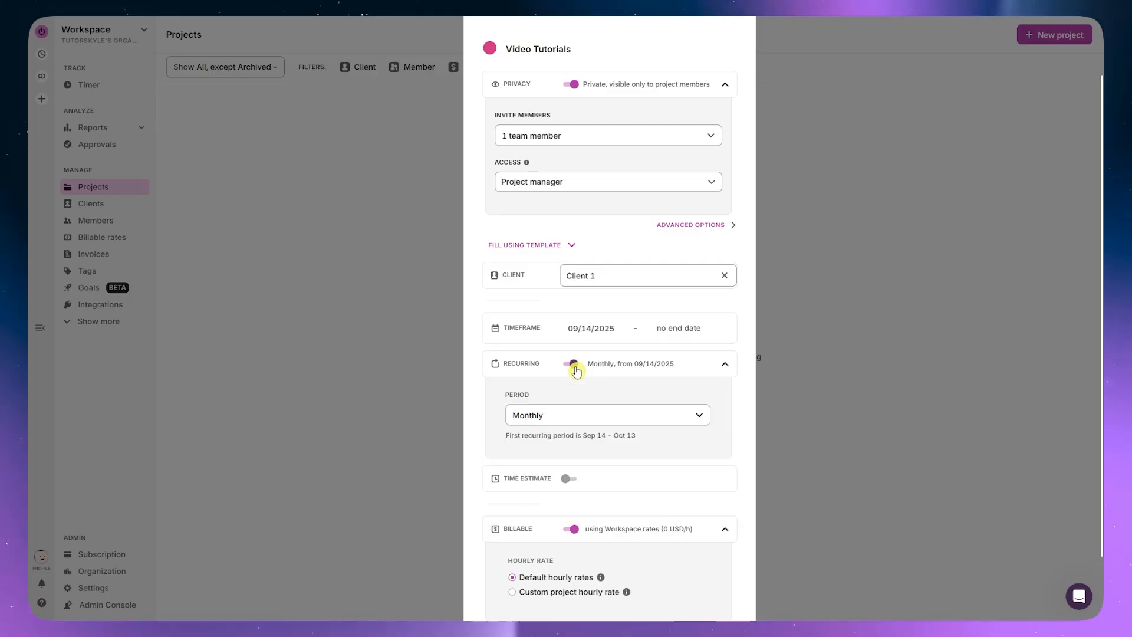
pyautogui.click(555, 407)
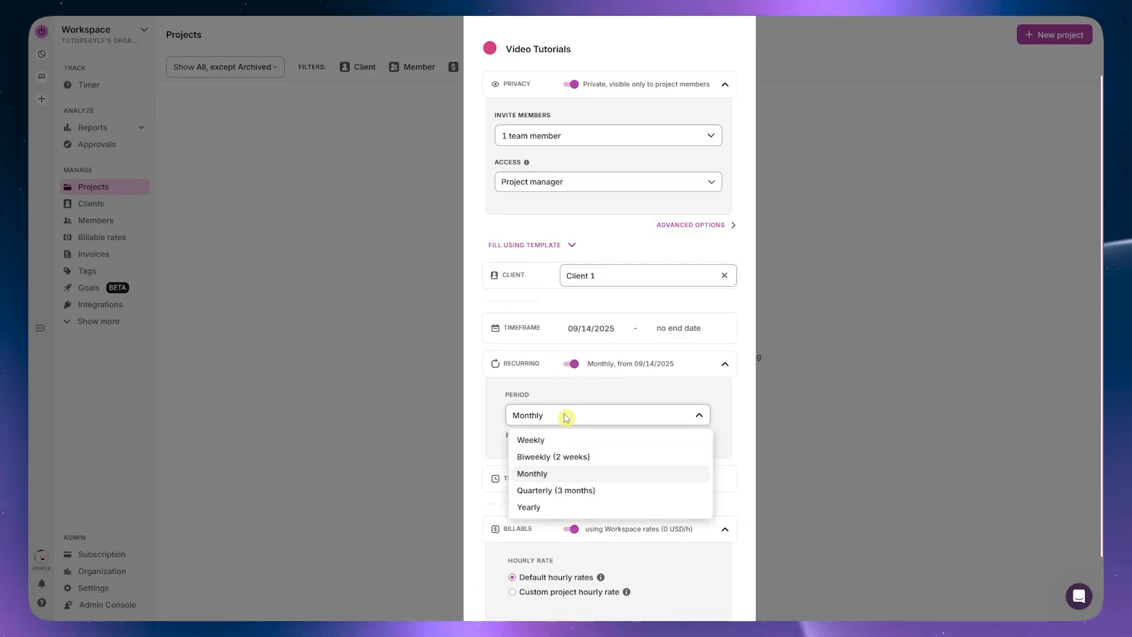
pyautogui.click(571, 366)
pyautogui.click(573, 366)
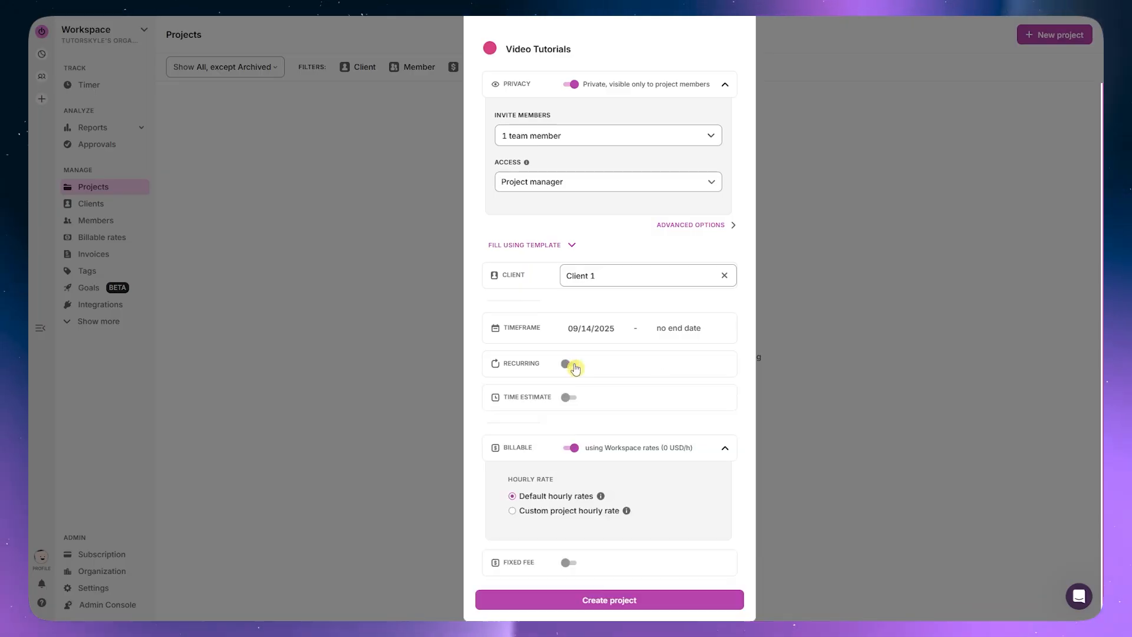
# - Enable the project's time estimate, compare the fixed and task-based estimate types, and disable it again
pyautogui.click(566, 398)
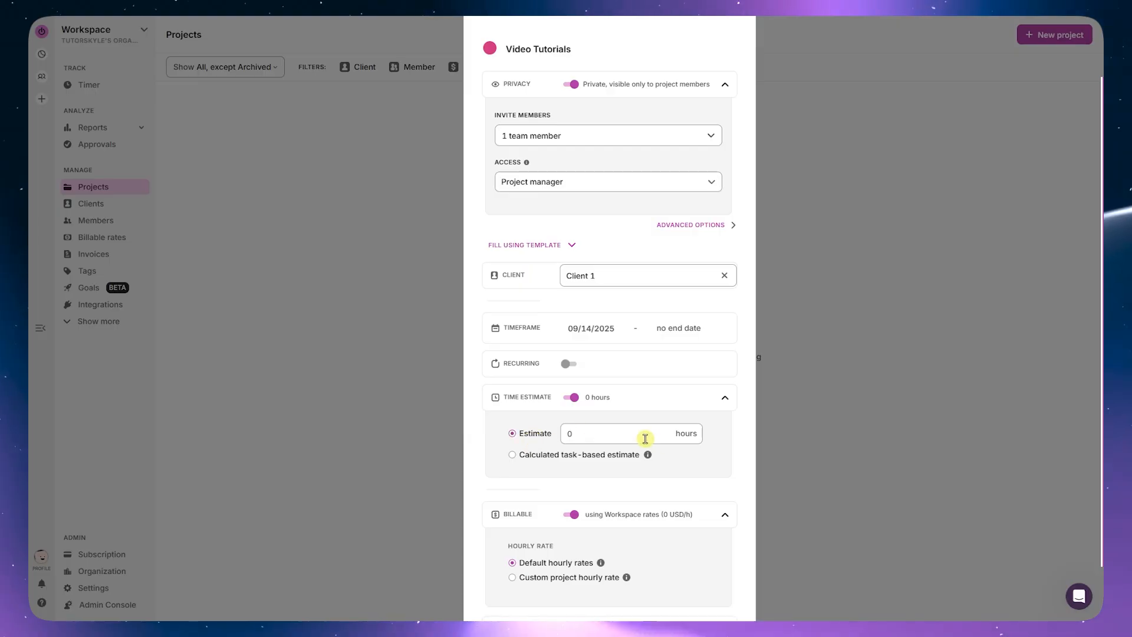
pyautogui.click(511, 455)
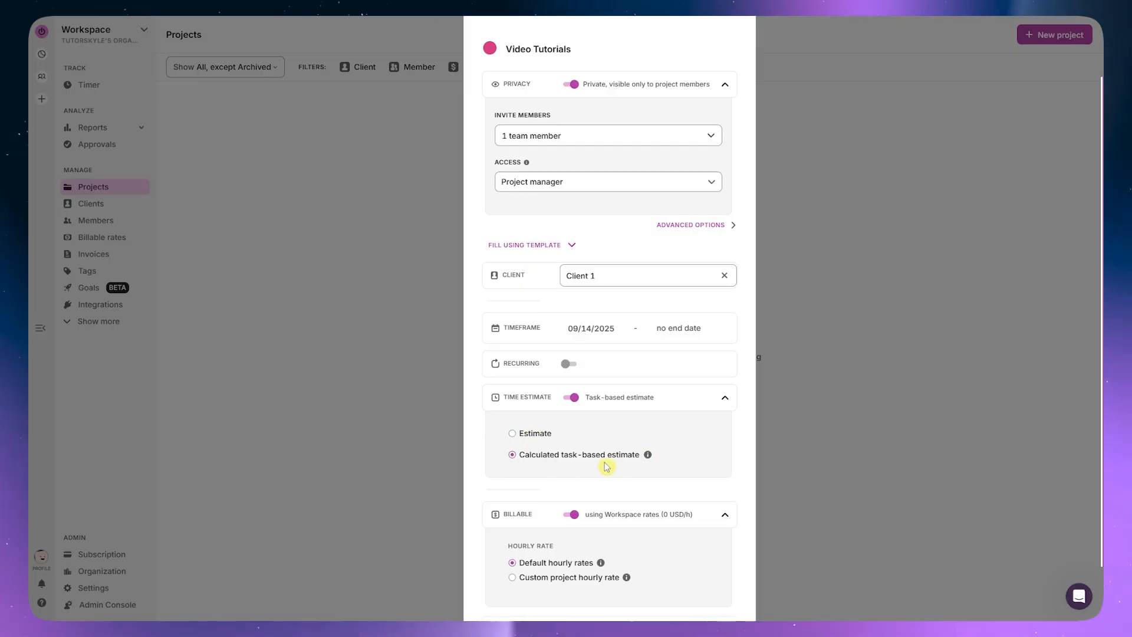
pyautogui.click(521, 434)
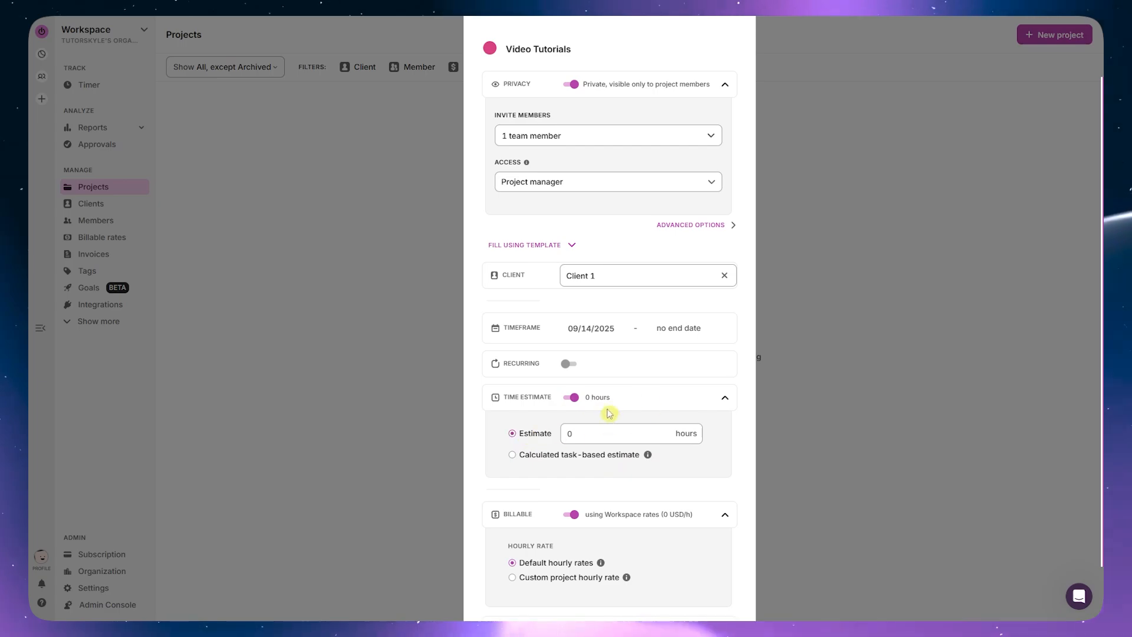
pyautogui.scroll(-2, 601, 400)
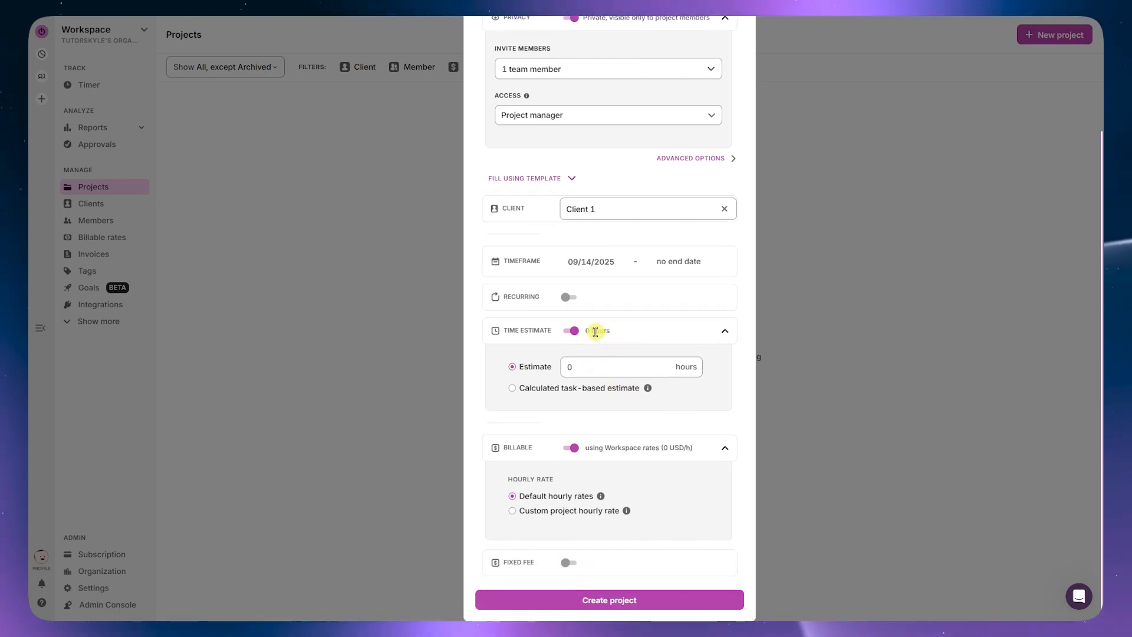
pyautogui.click(575, 332)
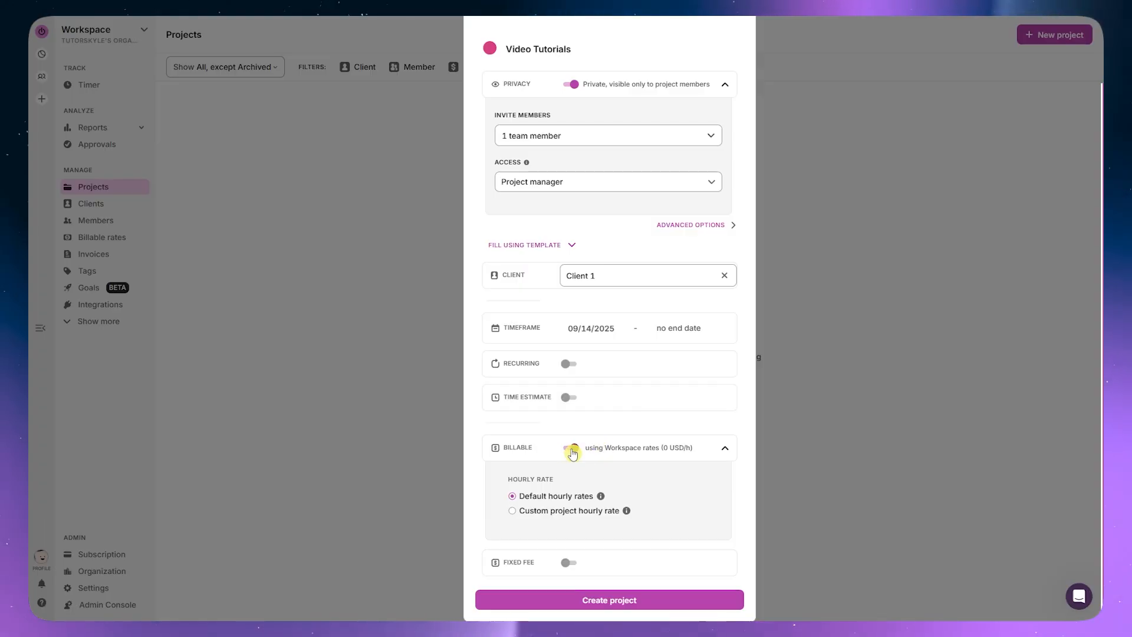
# - Try a custom project hourly rate under the billable settings, then return to the default hourly rates
pyautogui.moveTo(591, 447); pyautogui.dragTo(659, 446)
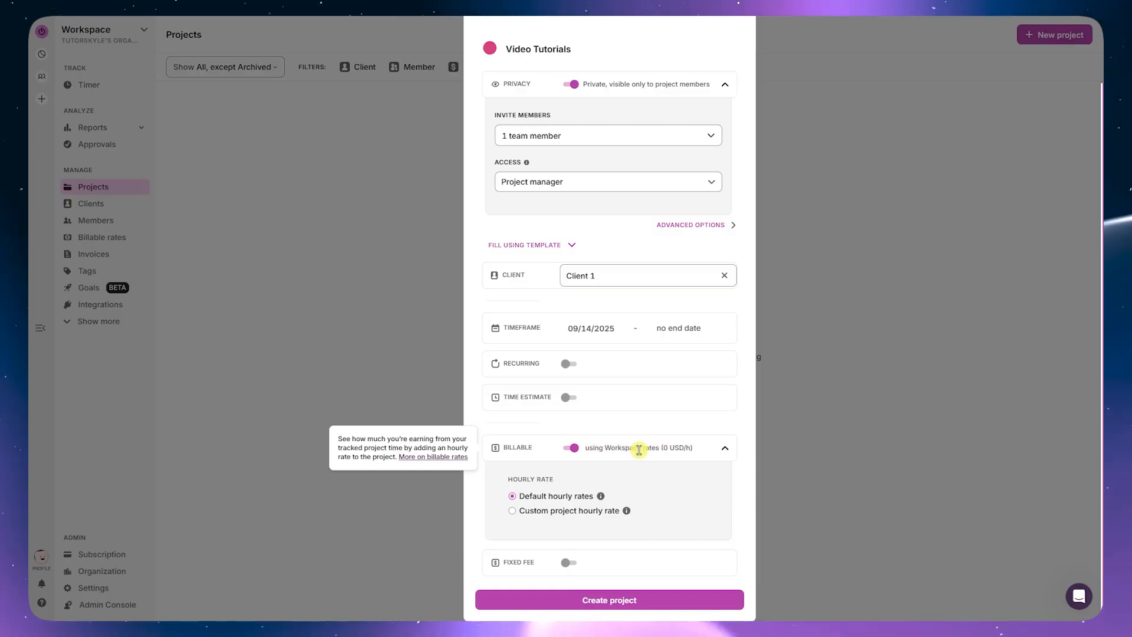
pyautogui.click(633, 444)
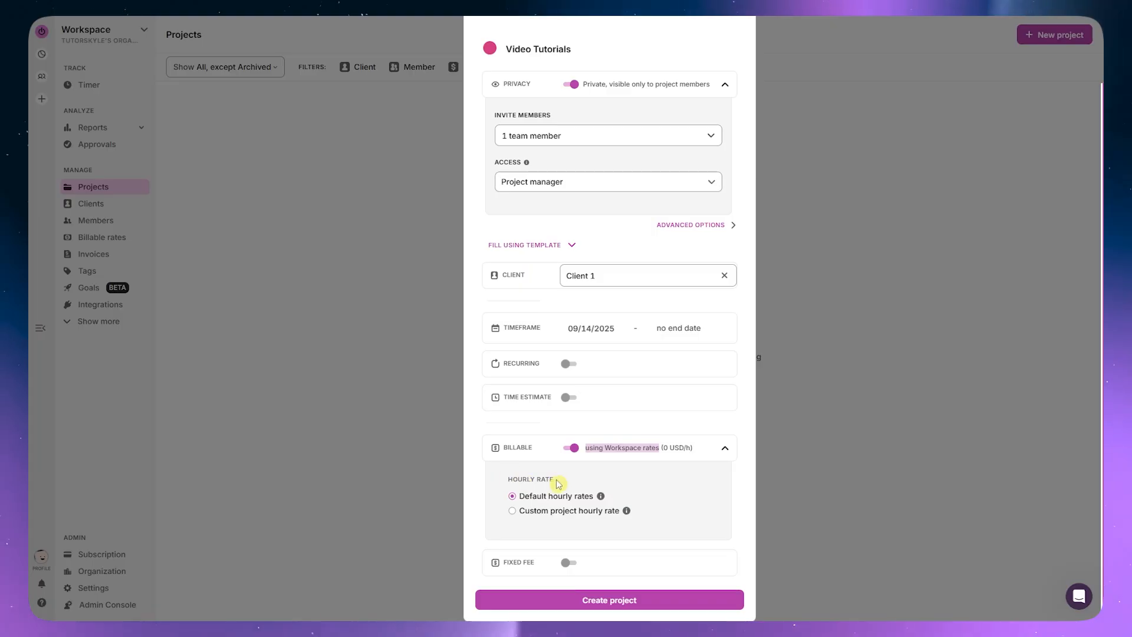
pyautogui.click(519, 514)
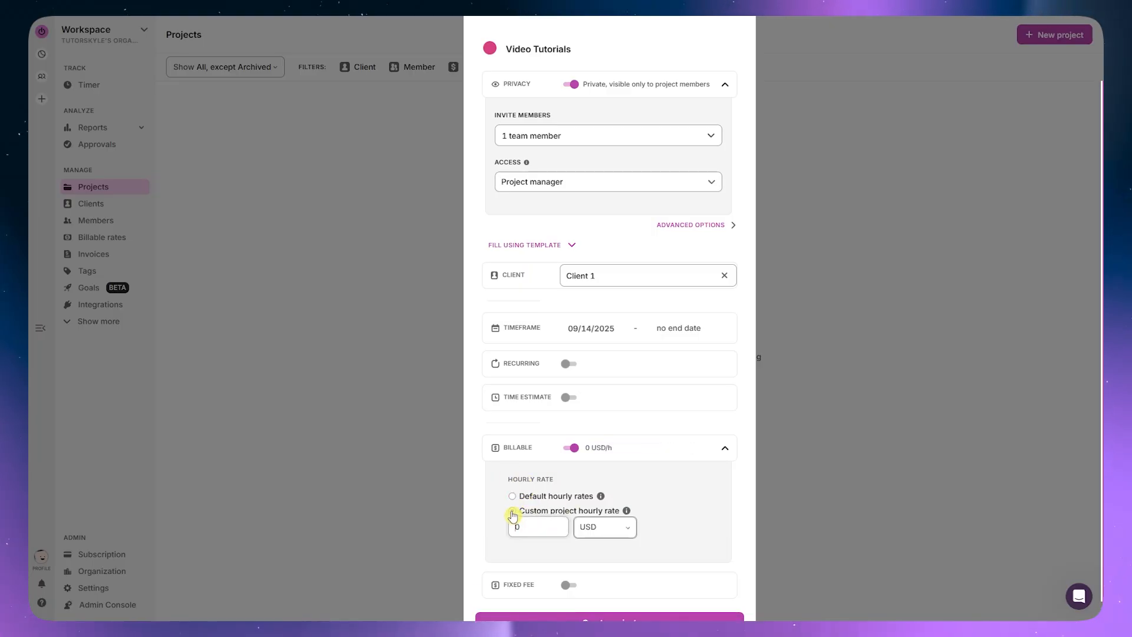
pyautogui.scroll(-1, 566, 513)
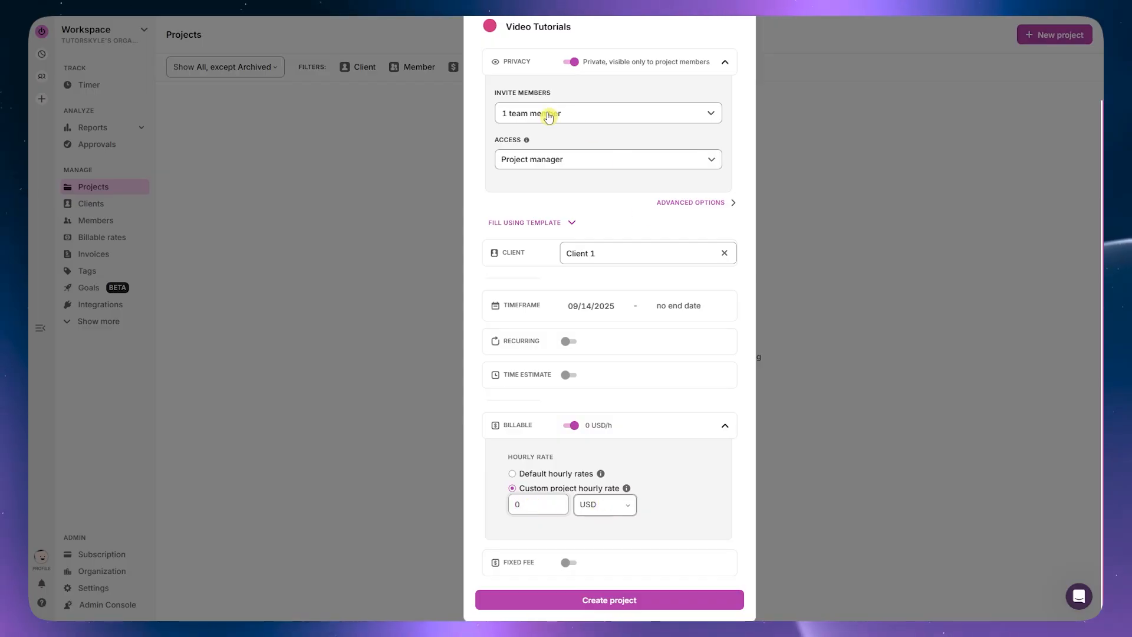
pyautogui.click(531, 505)
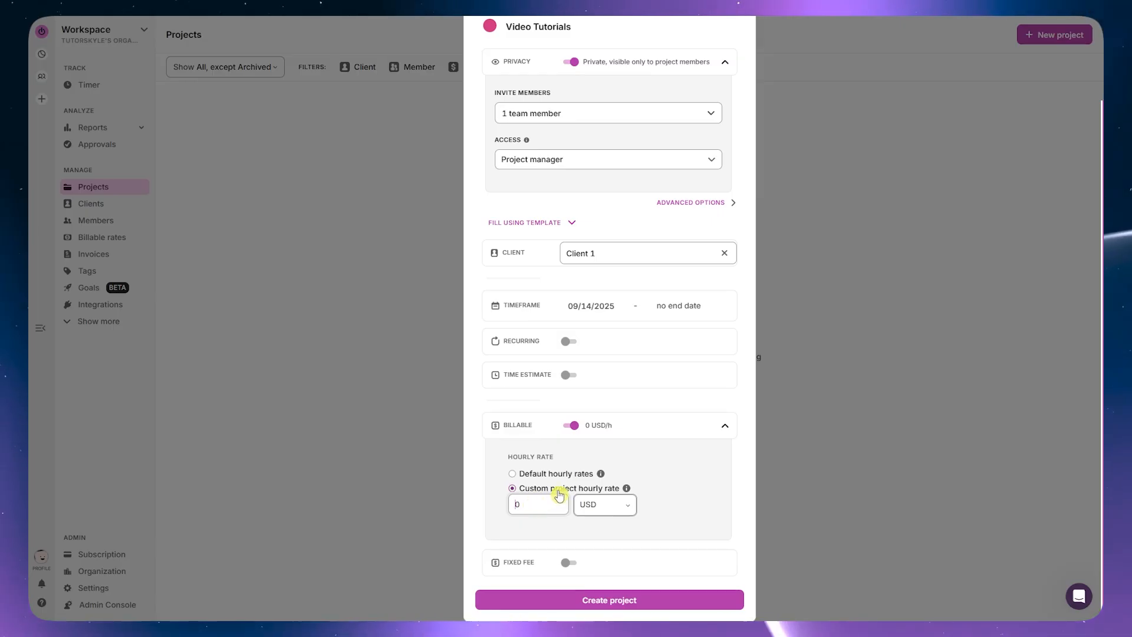
pyautogui.click(535, 479)
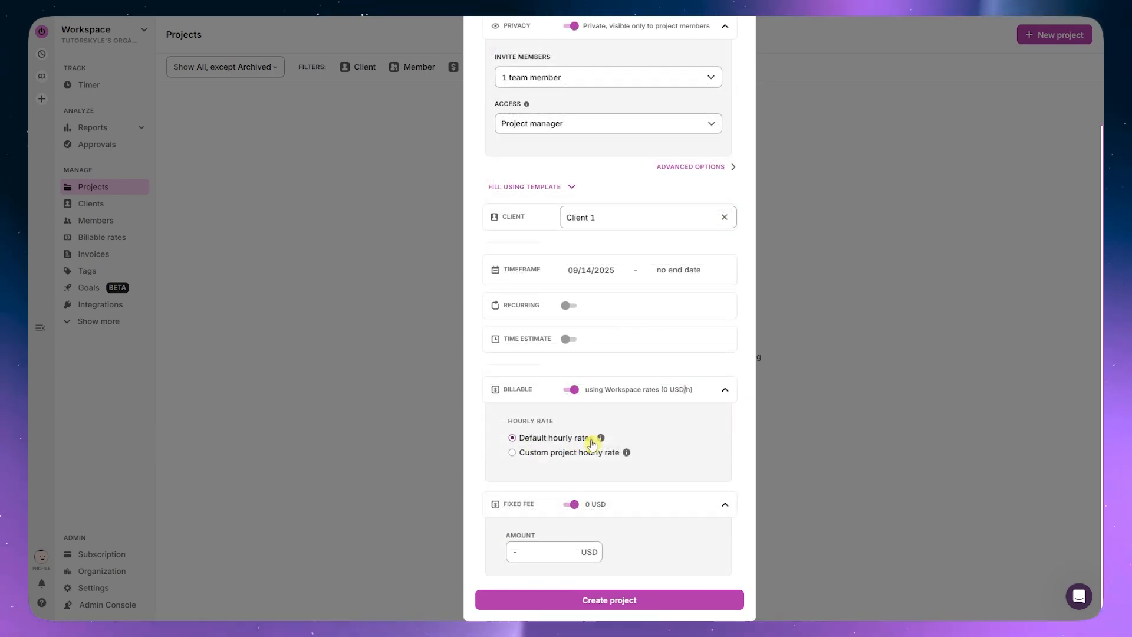
# - Set the project's fixed fee to 100 USD with default hourly rates selected, and create the project
pyautogui.moveTo(602, 440)
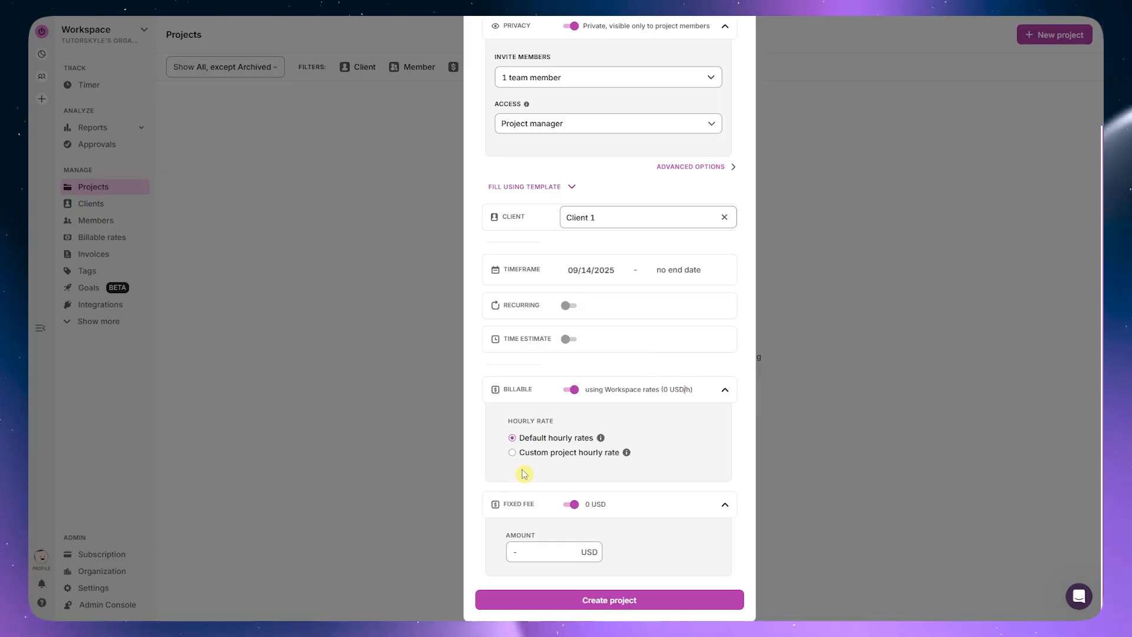
pyautogui.click(513, 454)
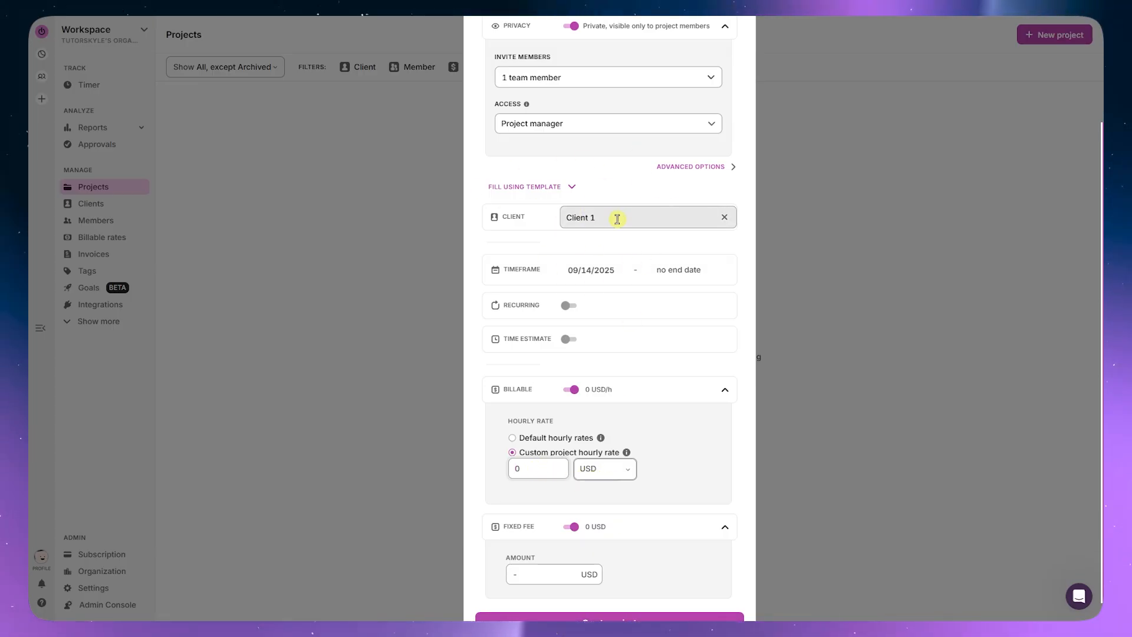
pyautogui.click(575, 518)
pyautogui.click(570, 565)
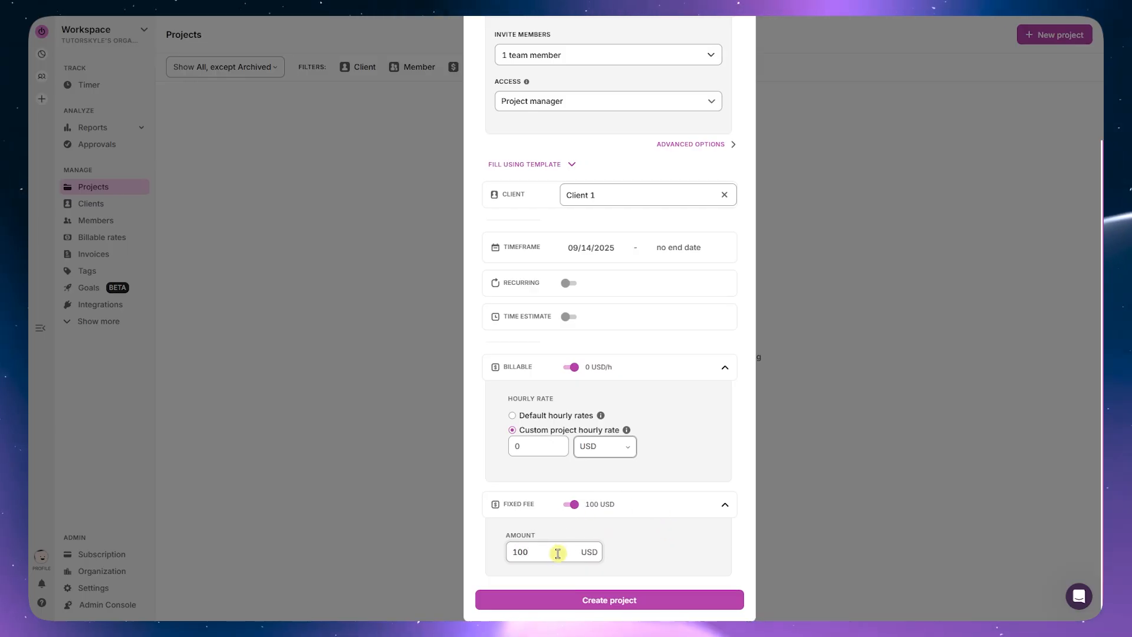
pyautogui.click(533, 416)
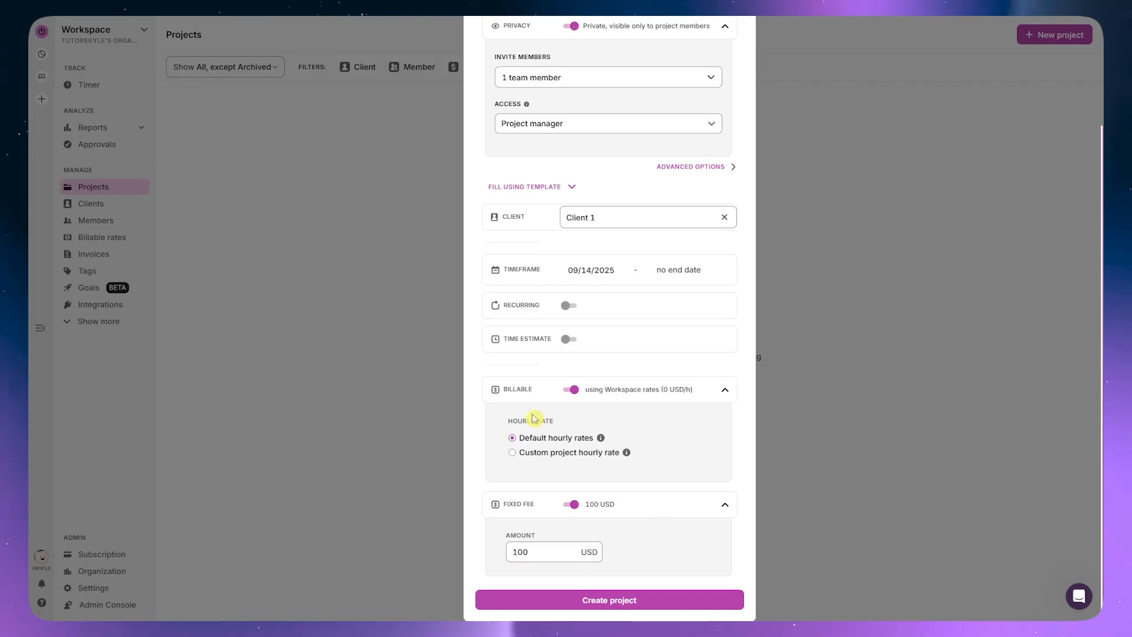
pyautogui.click(628, 599)
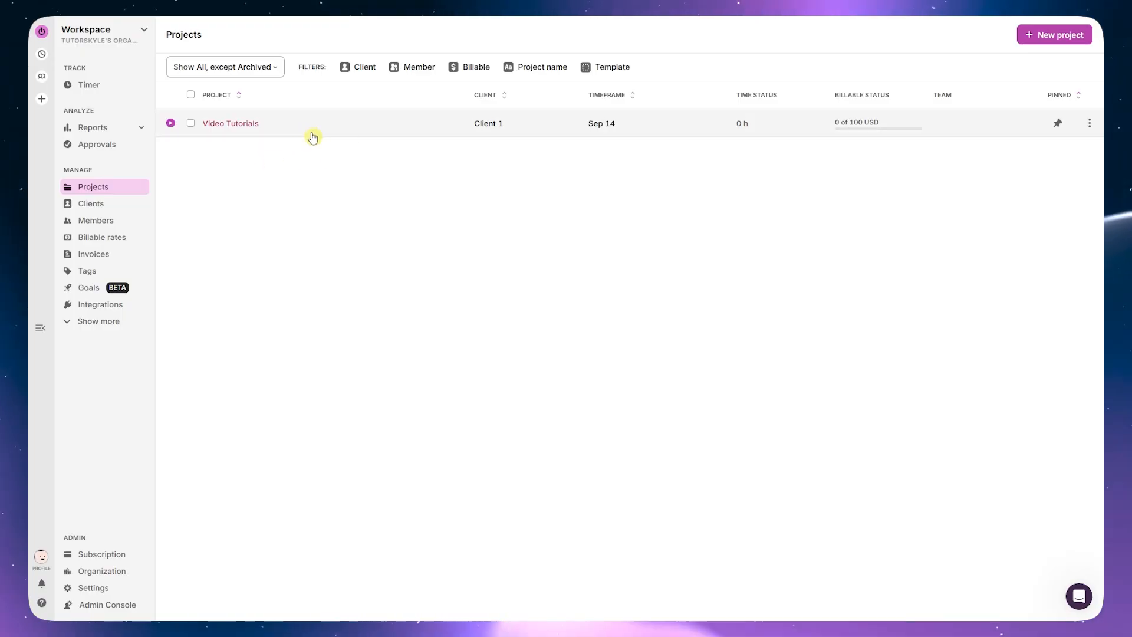
# - Look over the Video Tutorials project dashboard and return to the project list
pyautogui.click(336, 129)
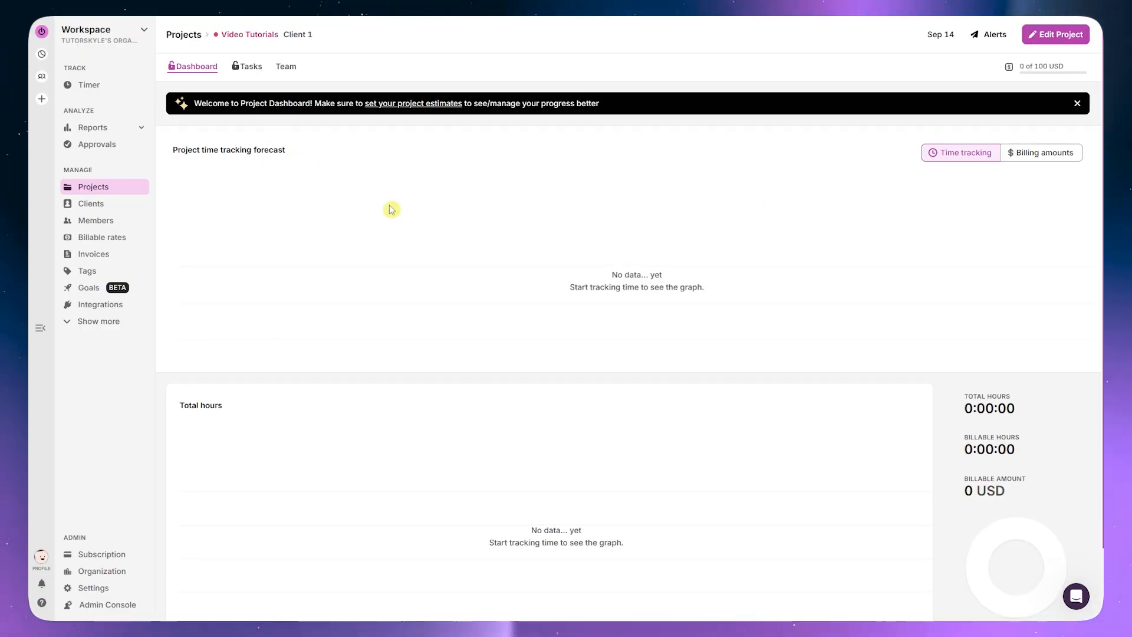
pyautogui.scroll(-2, 586, 266)
pyautogui.scroll(2, 521, 258)
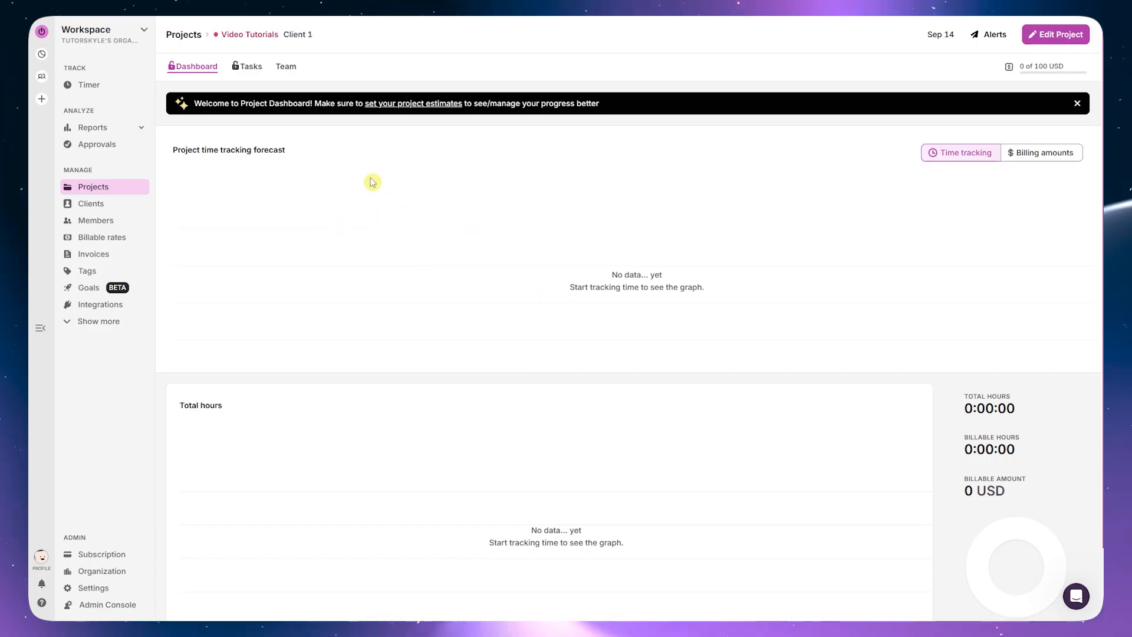
pyautogui.hotkey('alt', 'Left')
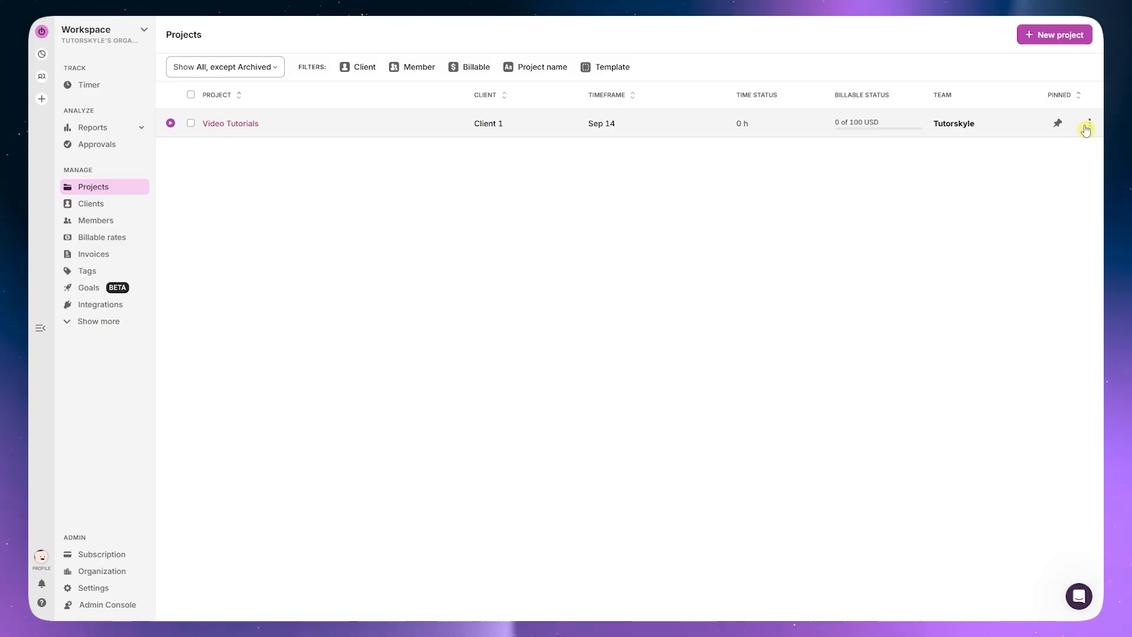
# - Open the Video Tutorials project for editing and go from its default hourly rates information to the workspace rate setup
pyautogui.click(1086, 128)
pyautogui.click(998, 149)
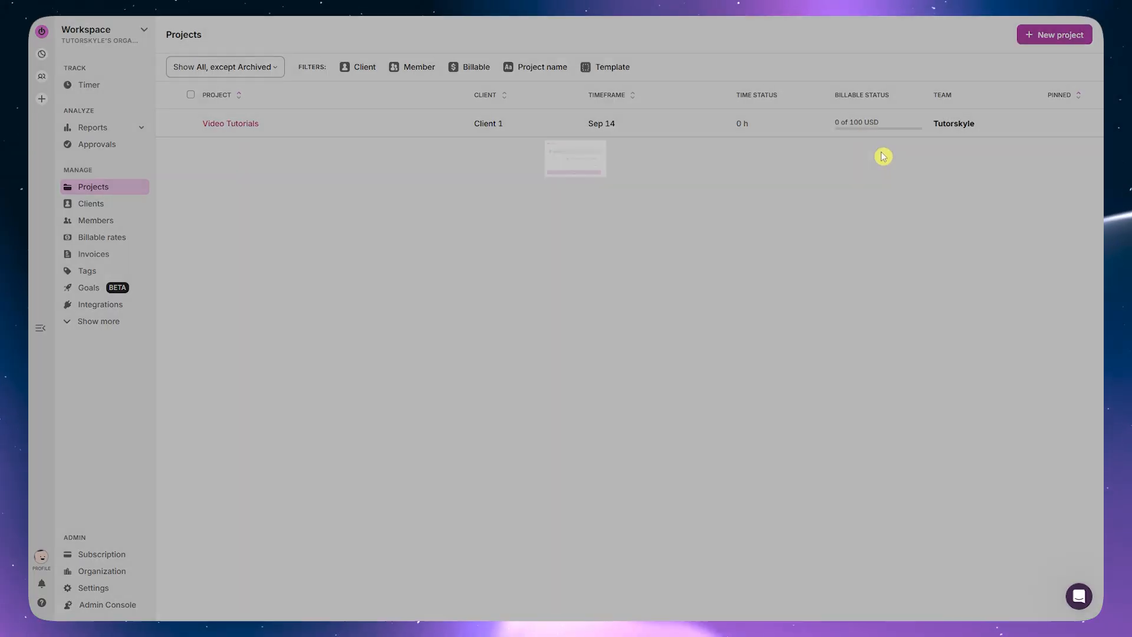
pyautogui.click(699, 190)
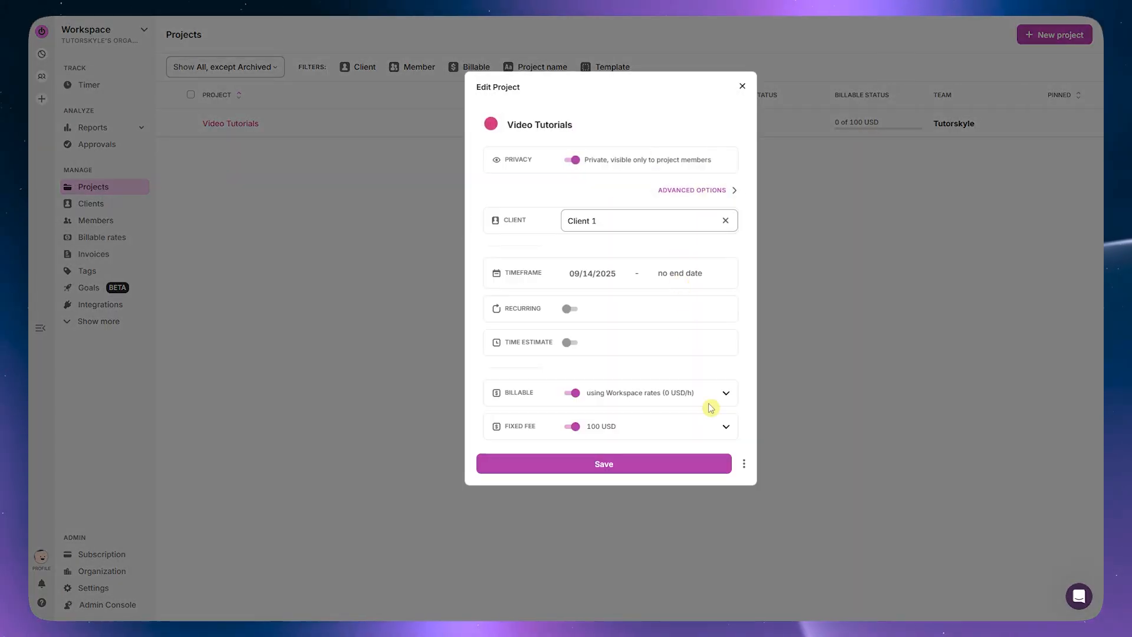
pyautogui.click(726, 394)
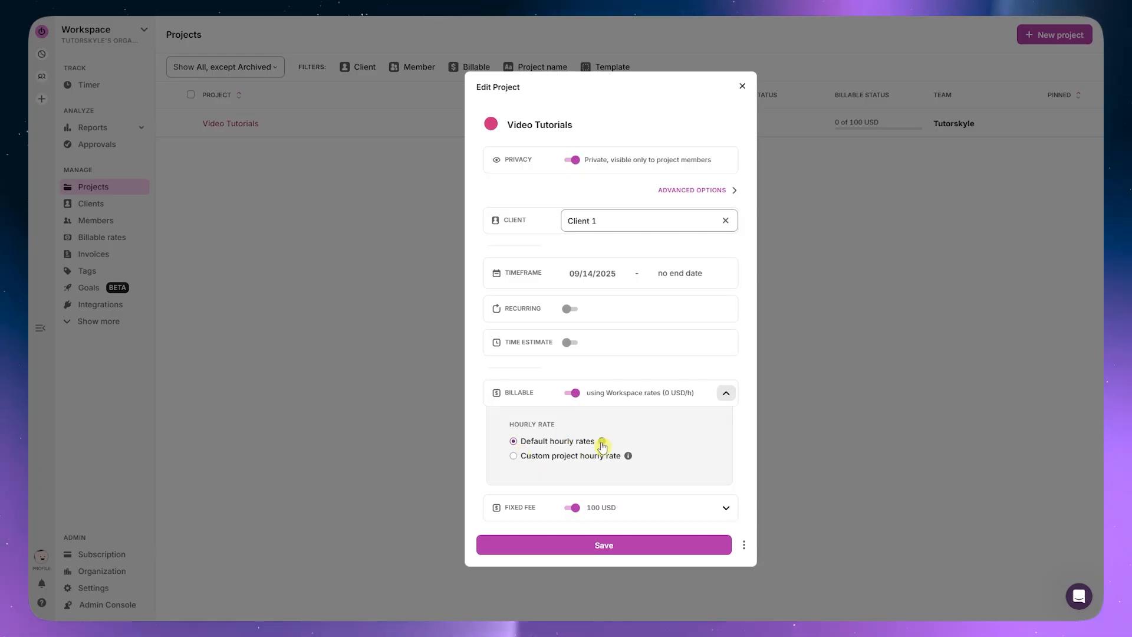
pyautogui.moveTo(601, 444)
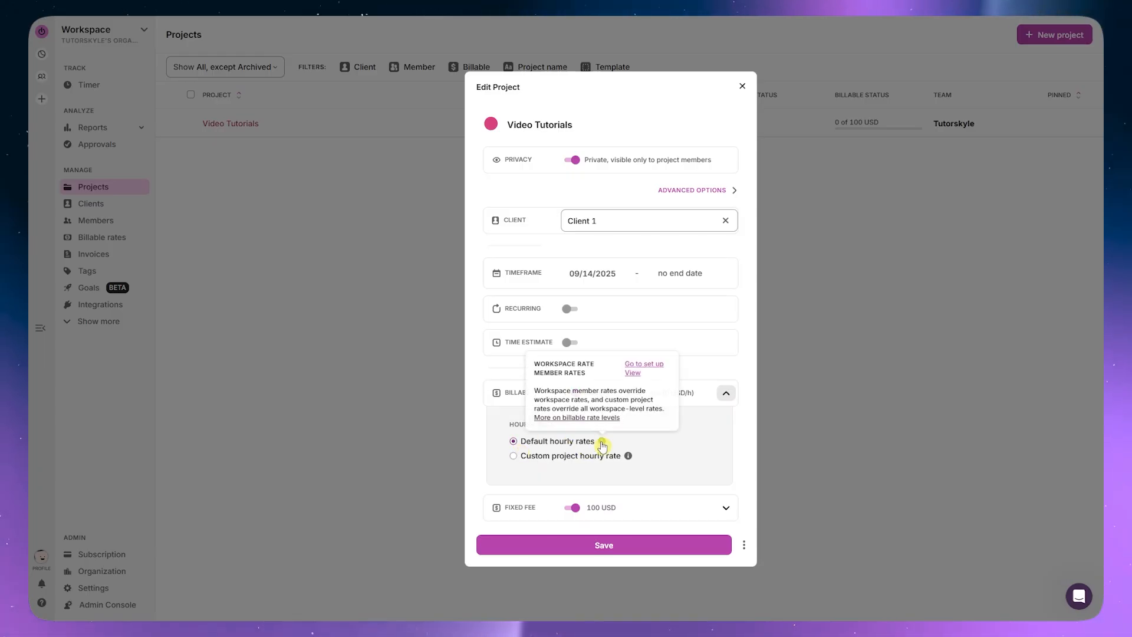
pyautogui.click(650, 364)
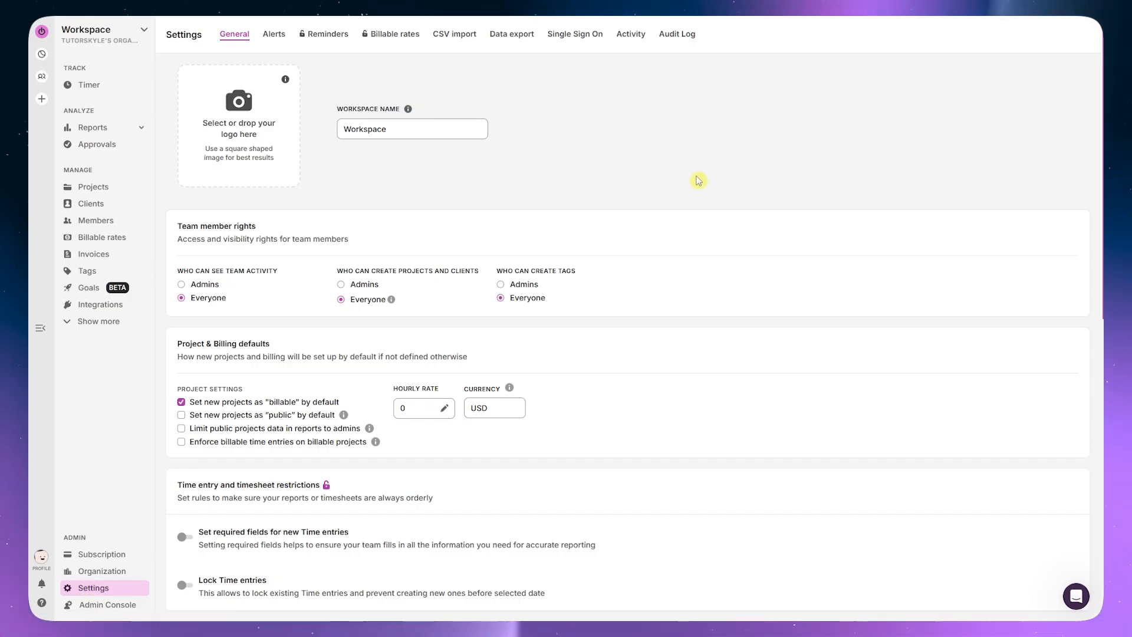
# - Set the workspace's default hourly rate to 15 USD under the project and billing defaults, effective for all data
pyautogui.scroll(-2, 447, 219)
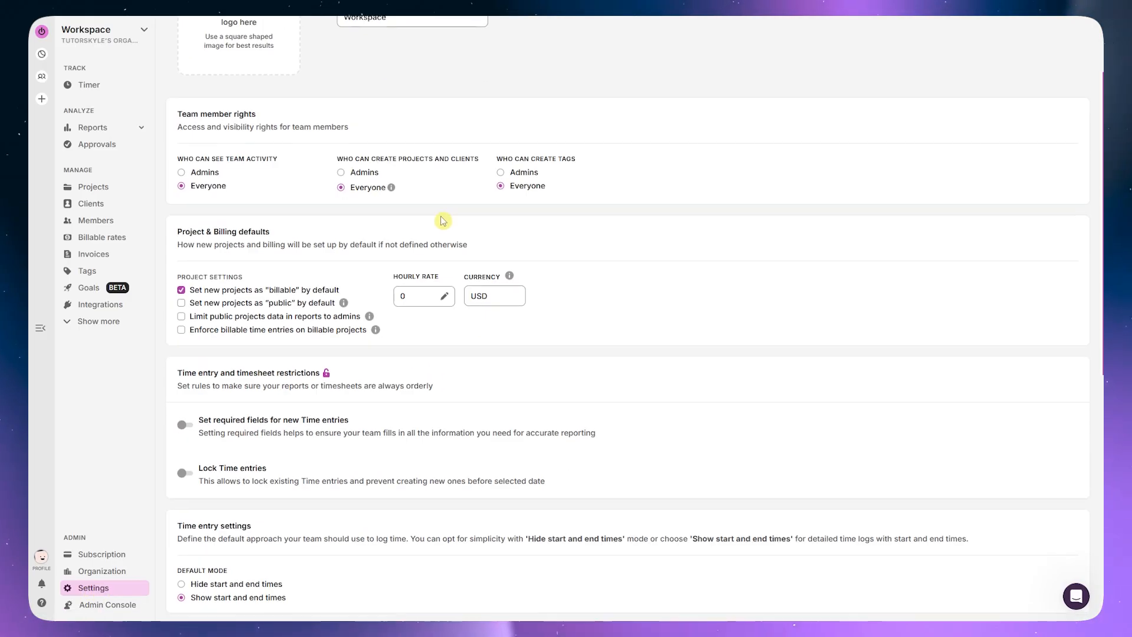
pyautogui.moveTo(178, 228); pyautogui.dragTo(255, 227)
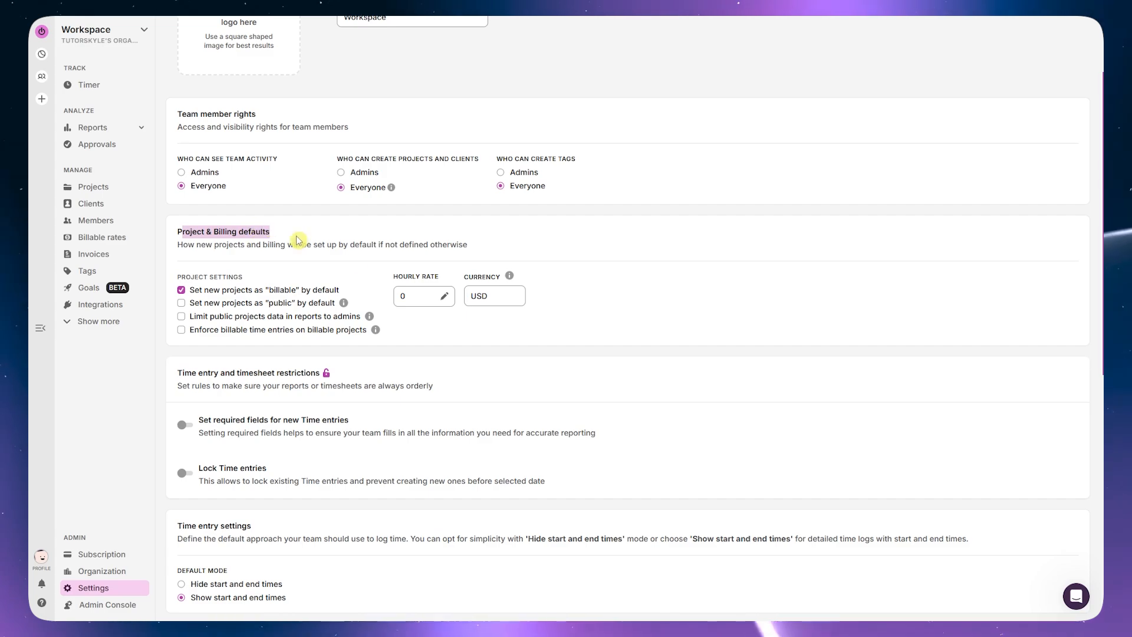
pyautogui.click(417, 301)
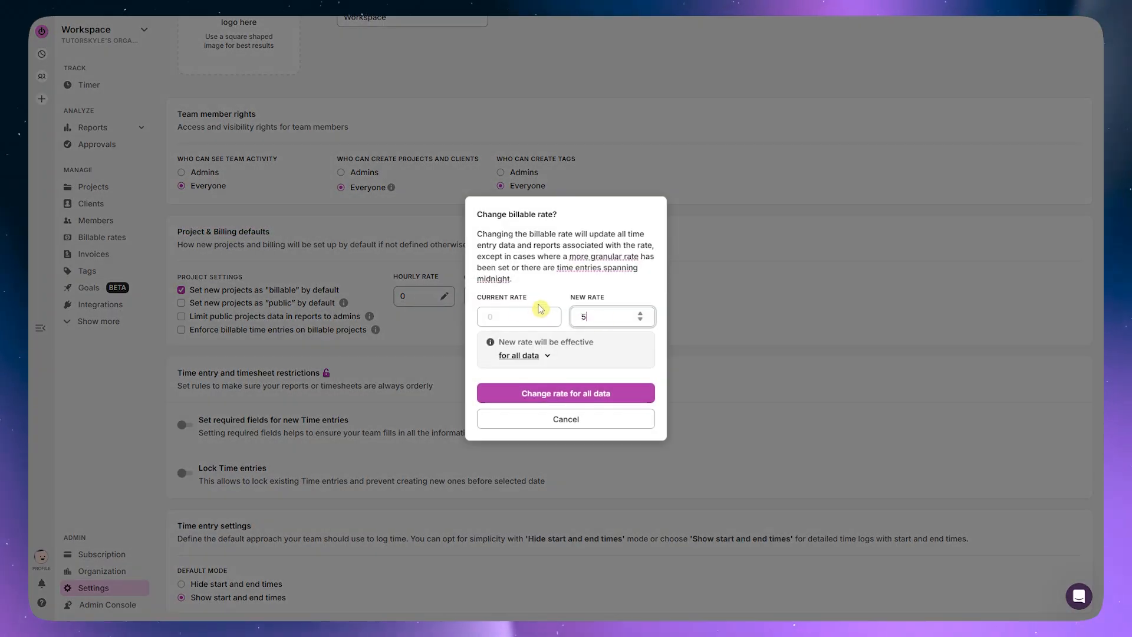
pyautogui.write('15')
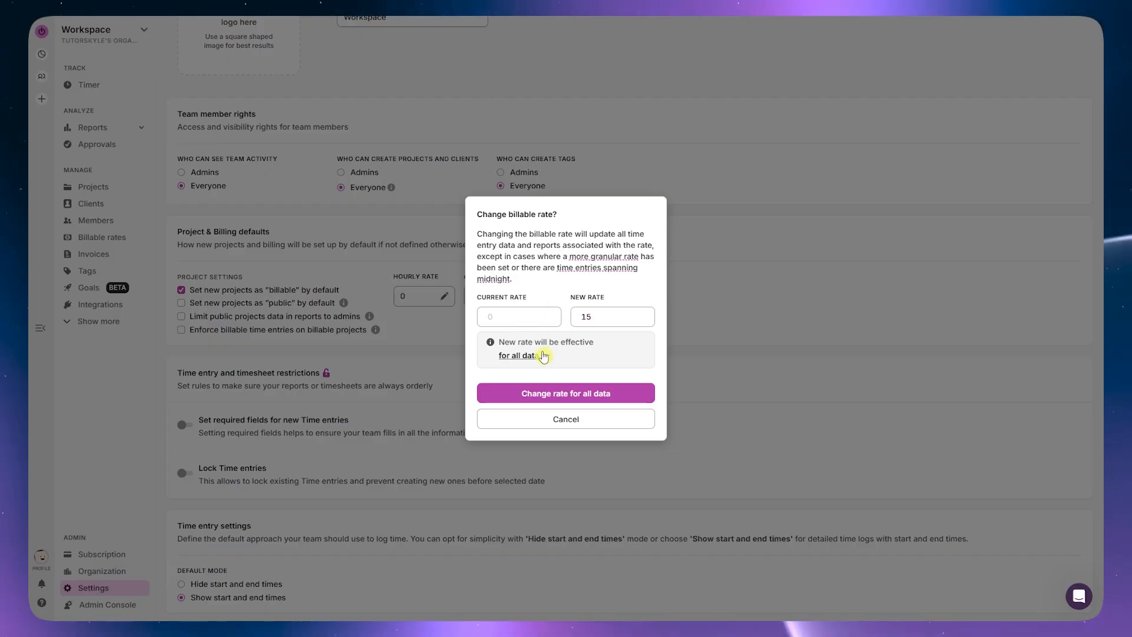
pyautogui.moveTo(510, 342); pyautogui.dragTo(581, 342)
pyautogui.click(518, 356)
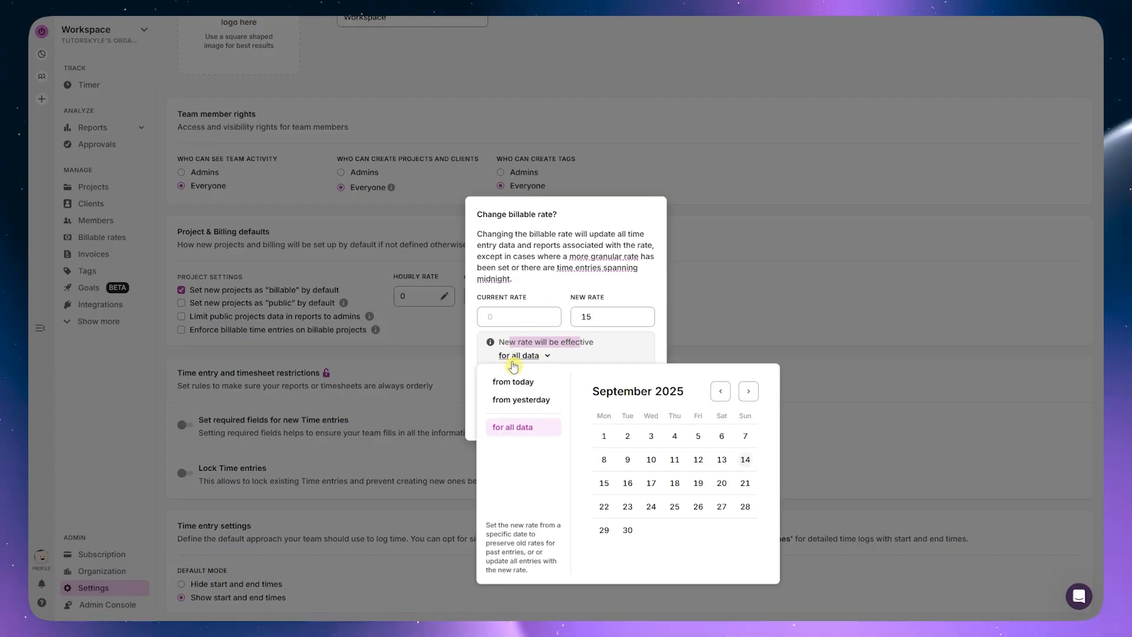
pyautogui.click(518, 356)
pyautogui.click(521, 355)
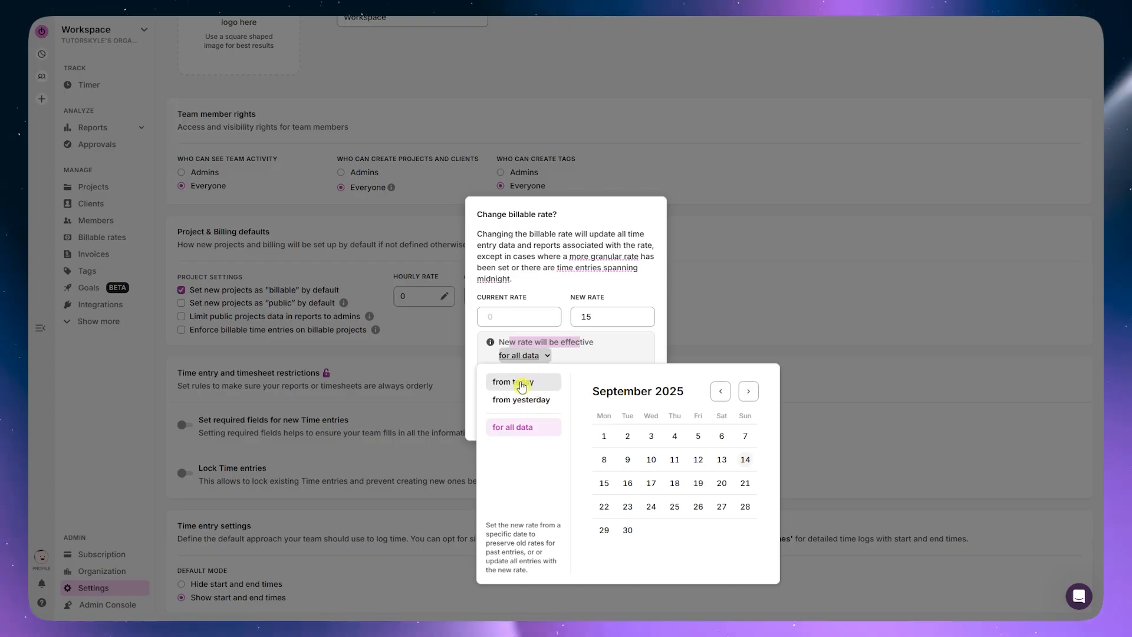
pyautogui.click(630, 286)
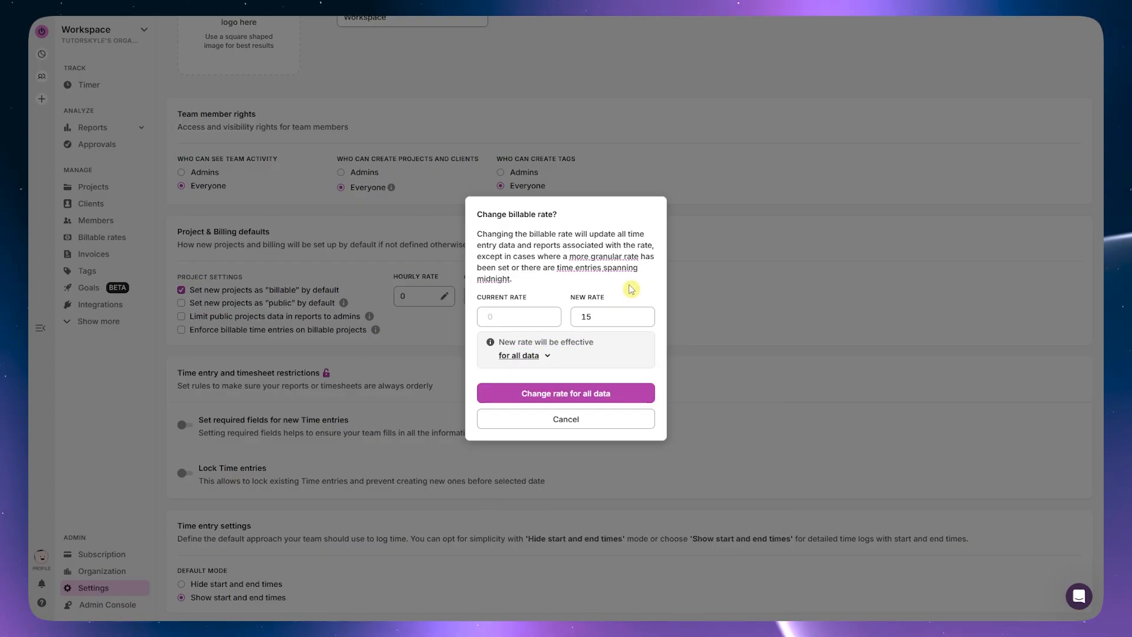
pyautogui.click(580, 401)
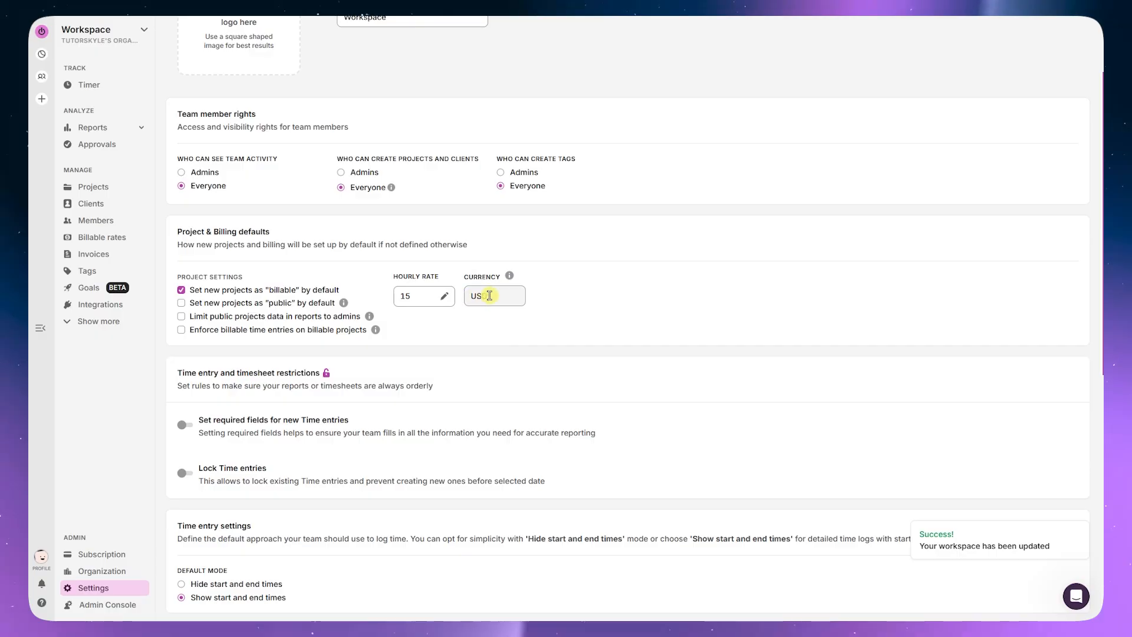
pyautogui.click(497, 295)
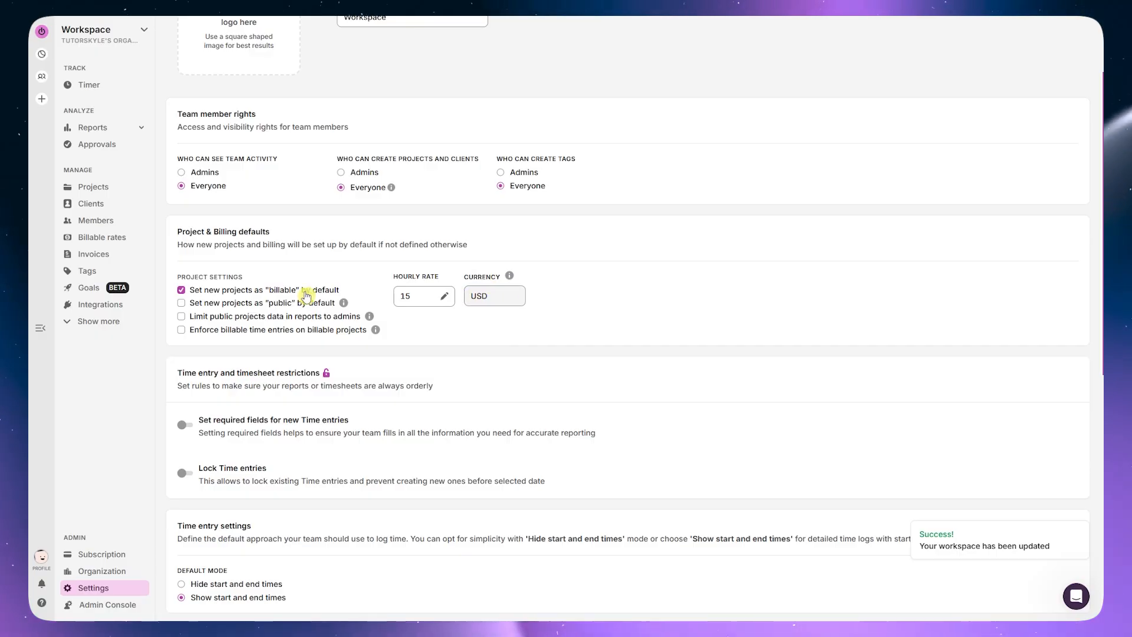
# - Start a new private project named Thumbnails and give it the red colour
pyautogui.scroll(2, 265, 234)
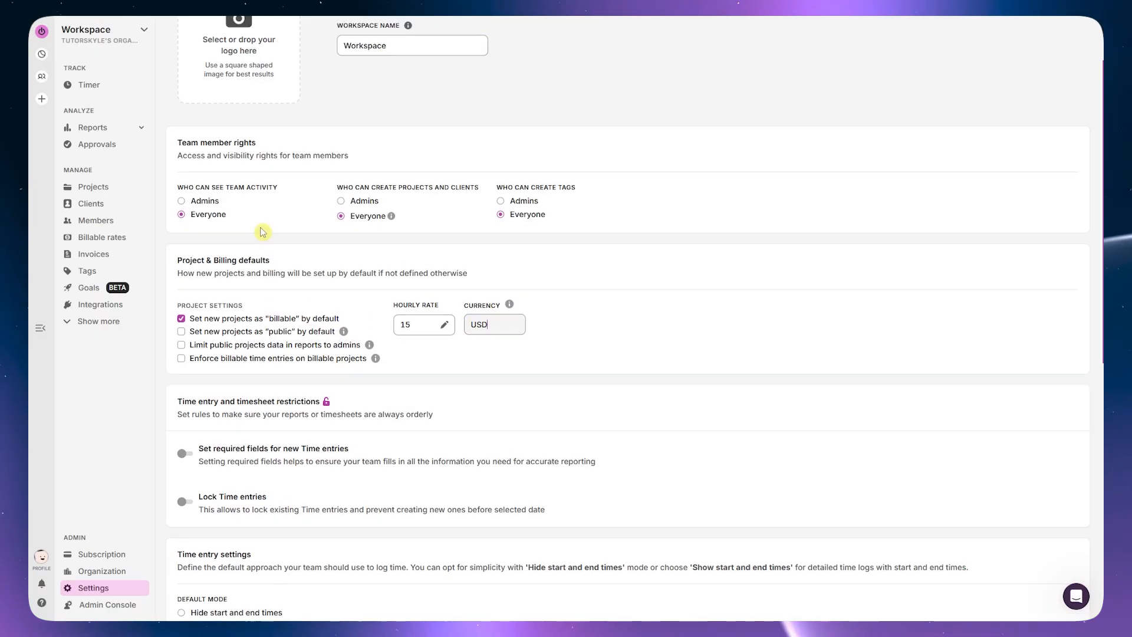
pyautogui.click(114, 190)
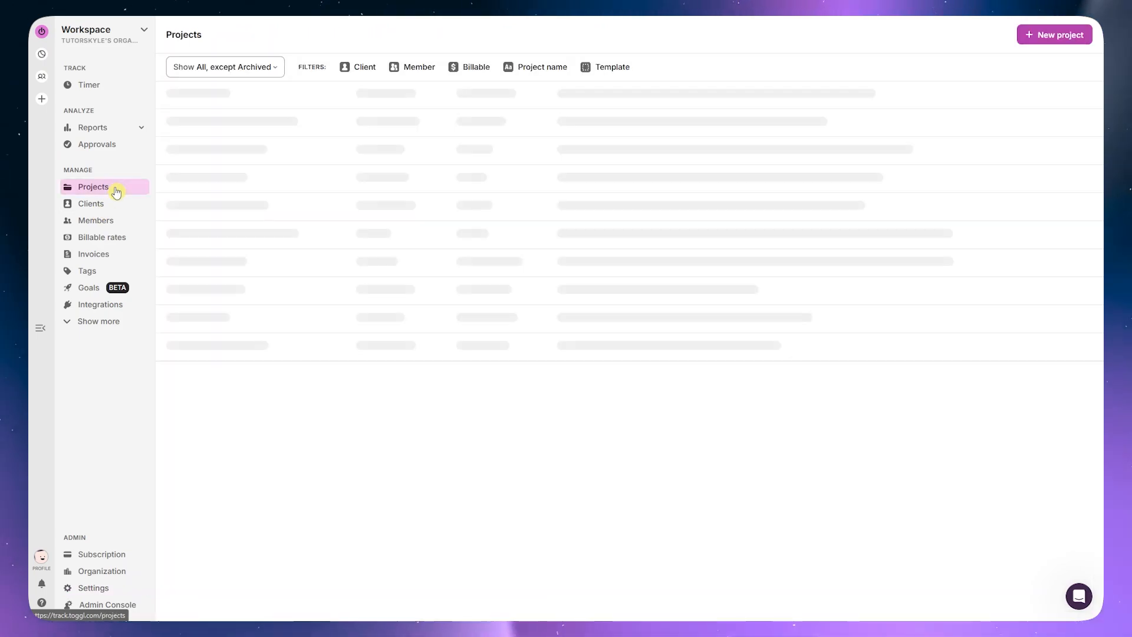
pyautogui.click(1044, 39)
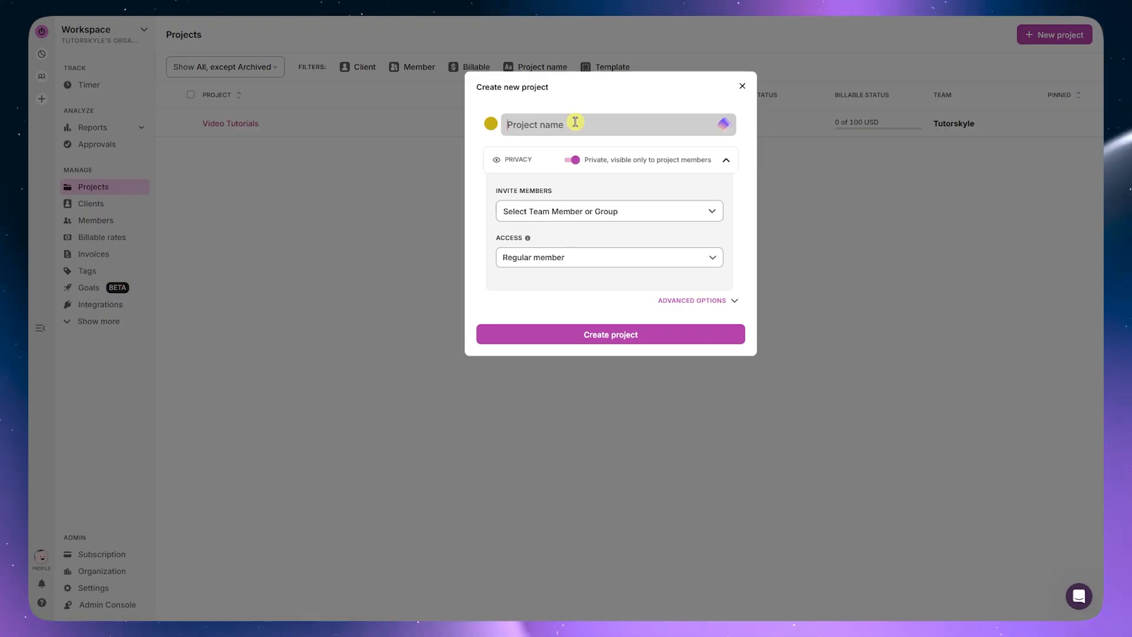
pyautogui.write('Thumbnails')
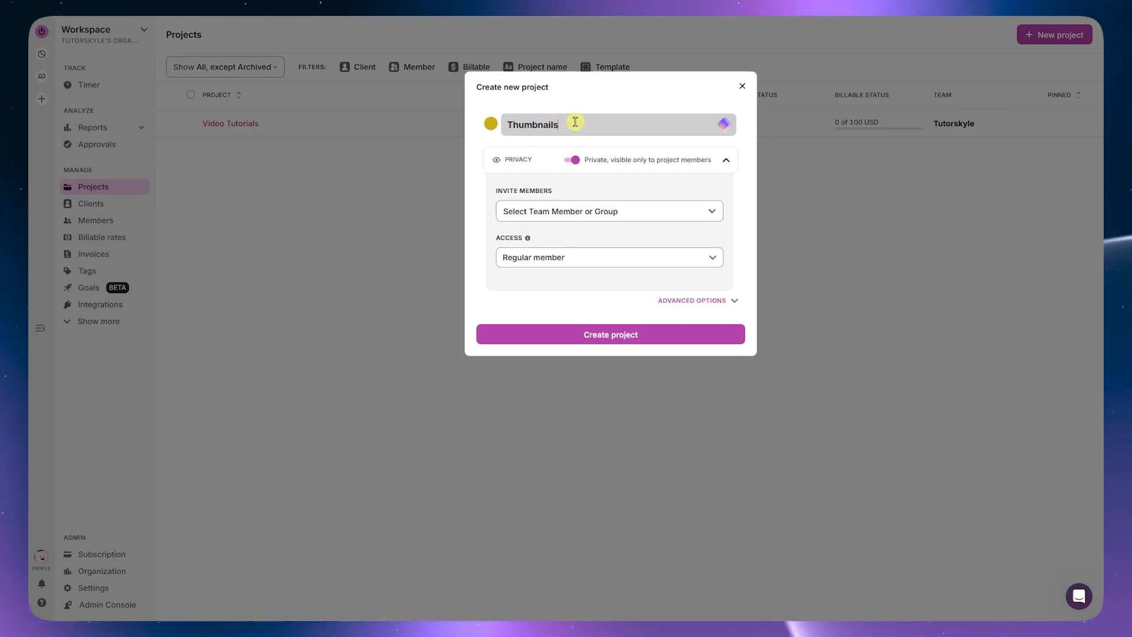
pyautogui.click(491, 129)
pyautogui.click(515, 173)
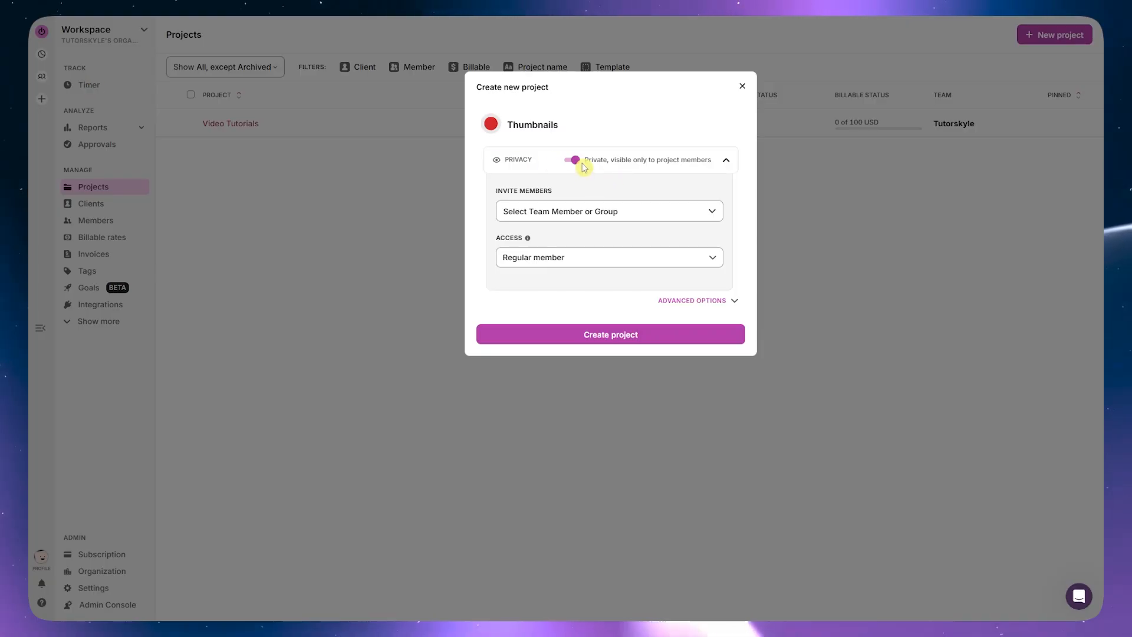
# - Add a new client named Client 2 to the Thumbnails project in its advanced options
pyautogui.click(620, 217)
pyautogui.click(662, 235)
pyautogui.click(683, 301)
pyautogui.scroll(-2, 629, 316)
pyautogui.click(625, 274)
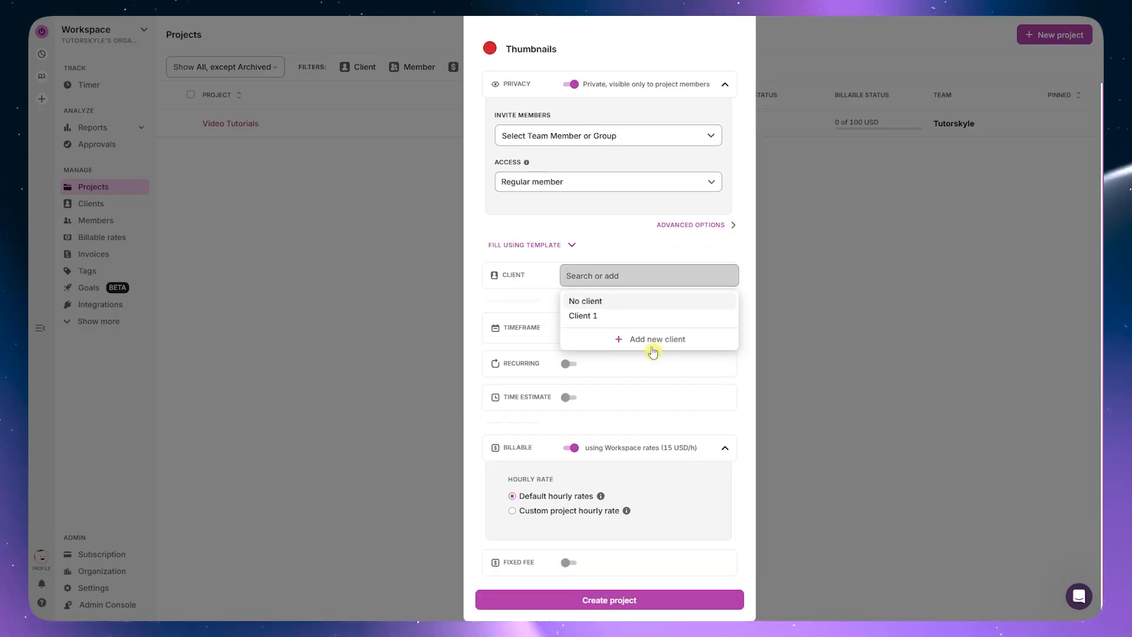
pyautogui.click(650, 339)
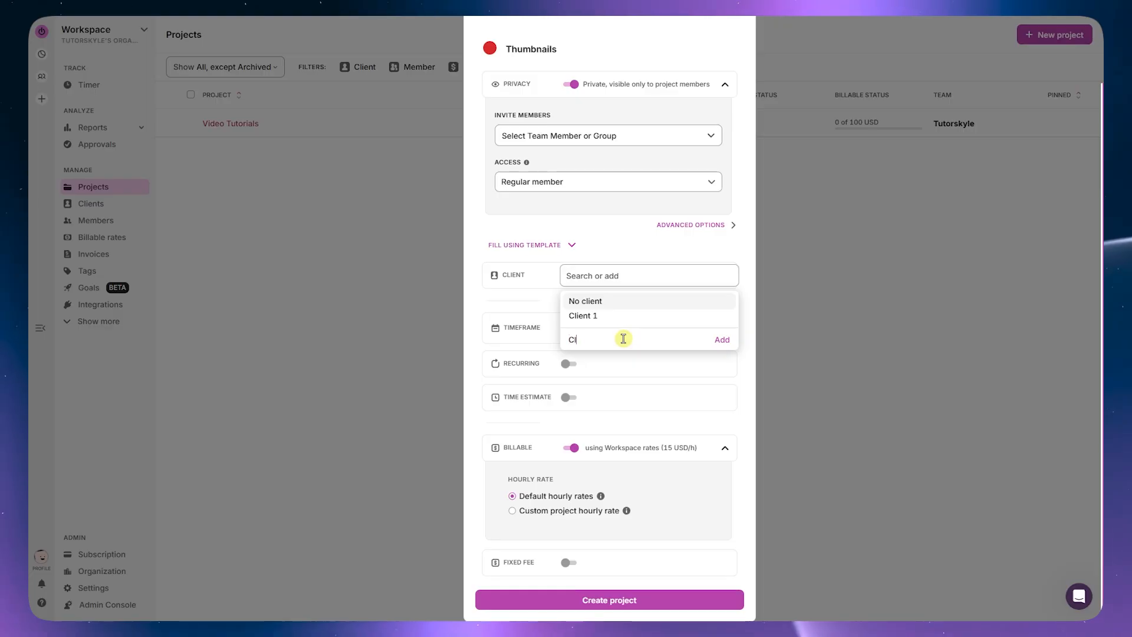
pyautogui.click(730, 342)
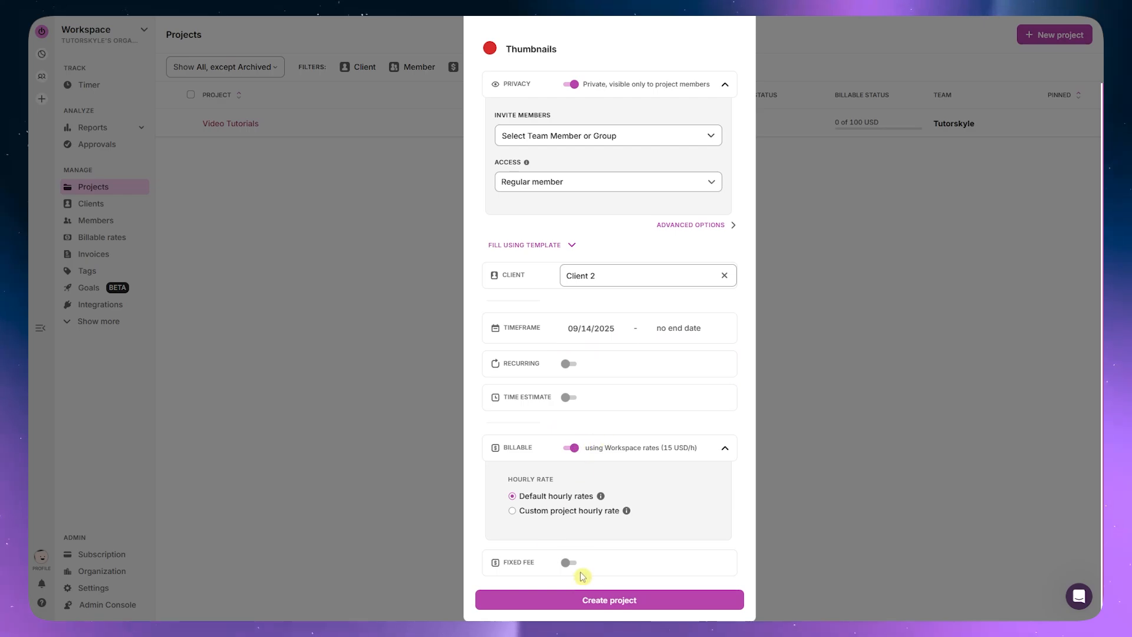
# - Set a fixed fee of 100 USD for the Thumbnails project and create the project
pyautogui.click(568, 561)
pyautogui.scroll(-1, 590, 560)
pyautogui.click(538, 551)
pyautogui.write('100')
pyautogui.click(588, 599)
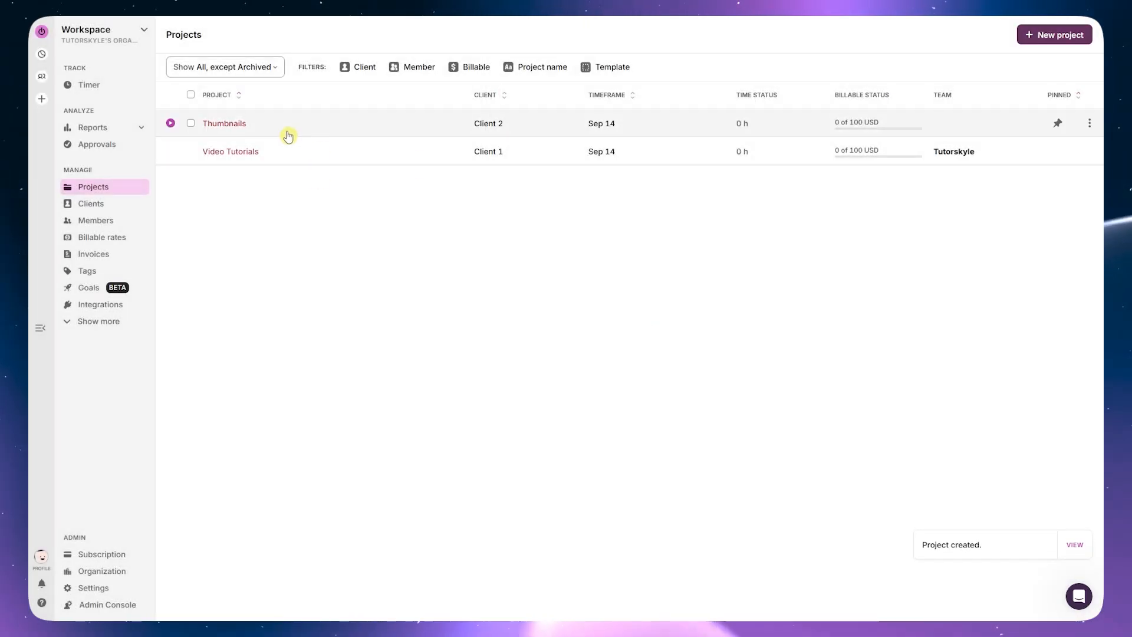
# - Go to the client list and expand Client 1 and Client 2 to see their projects
pyautogui.click(99, 206)
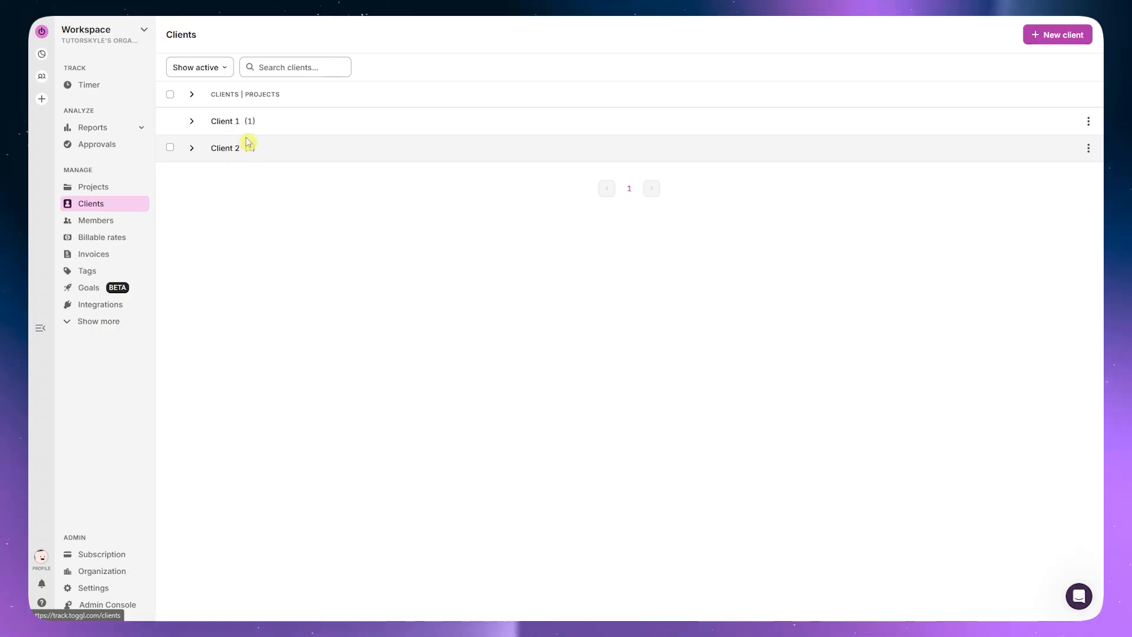
pyautogui.click(192, 121)
pyautogui.click(195, 175)
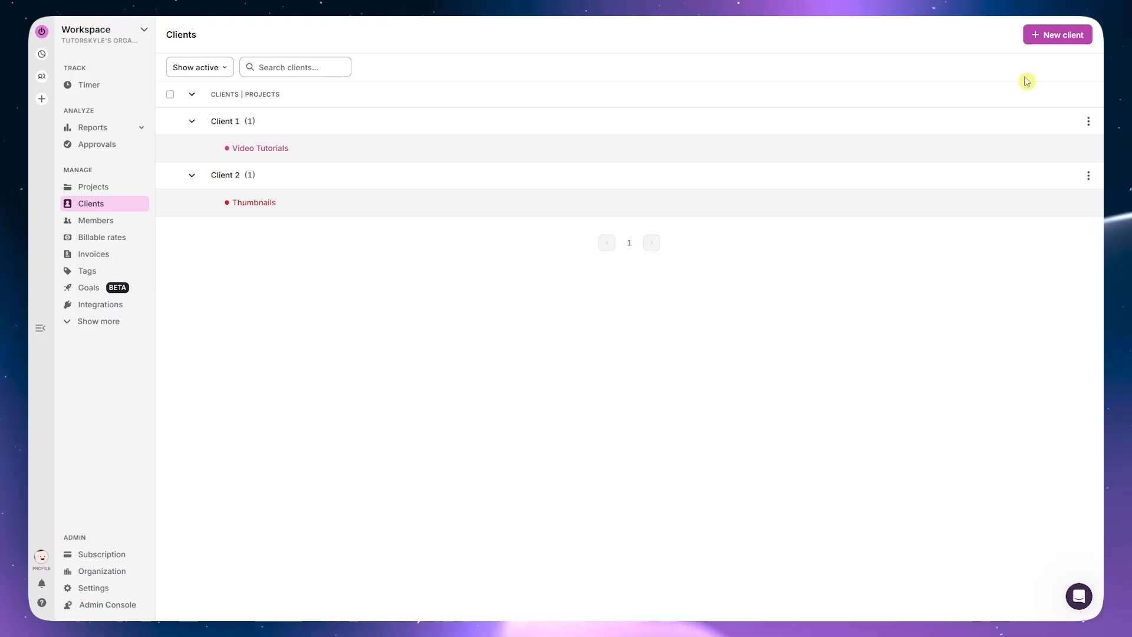
# - Look over the new client form and its project assignment, and close it without creating a client
pyautogui.click(1058, 34)
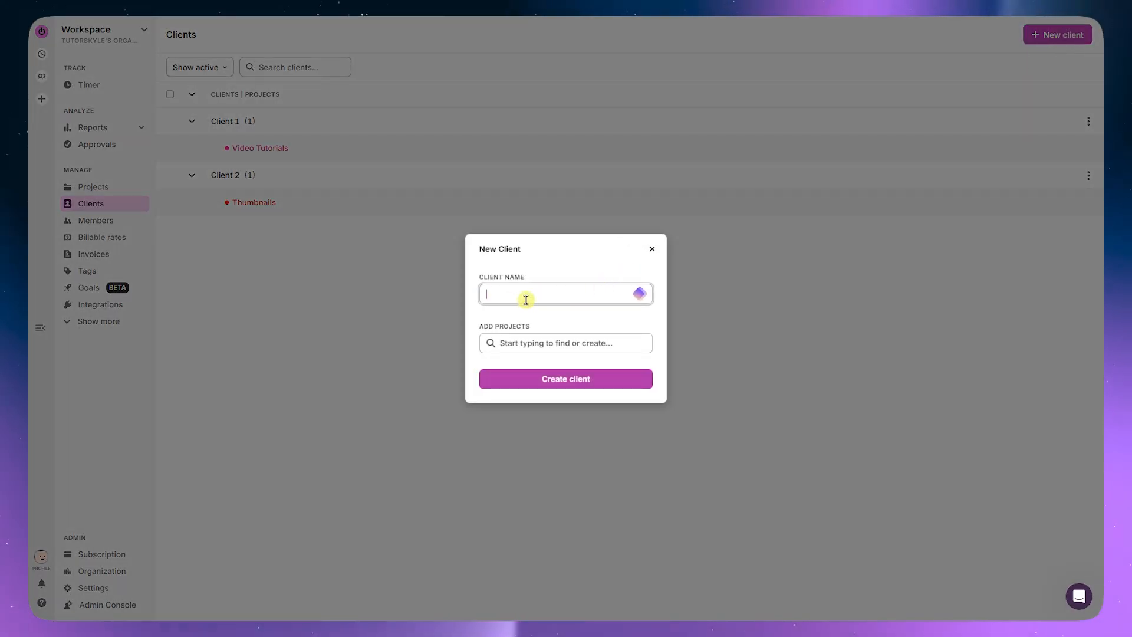
pyautogui.click(535, 345)
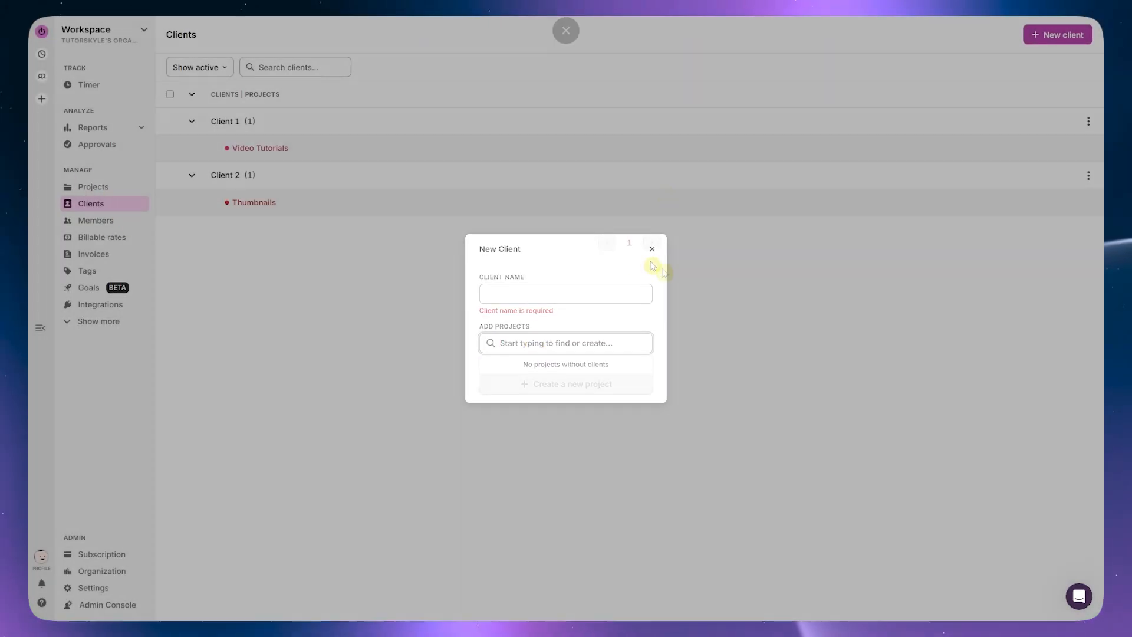
pyautogui.click(652, 249)
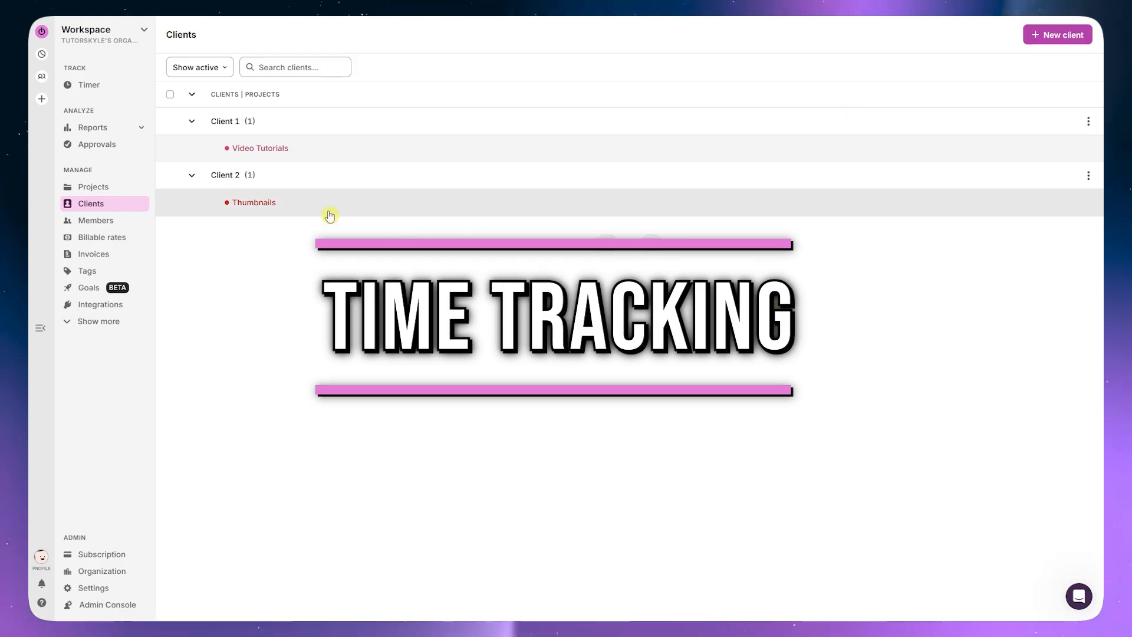
# - Go to the timer calendar and view its date ranges for today, yesterday, this week and last week
pyautogui.click(100, 187)
pyautogui.click(106, 206)
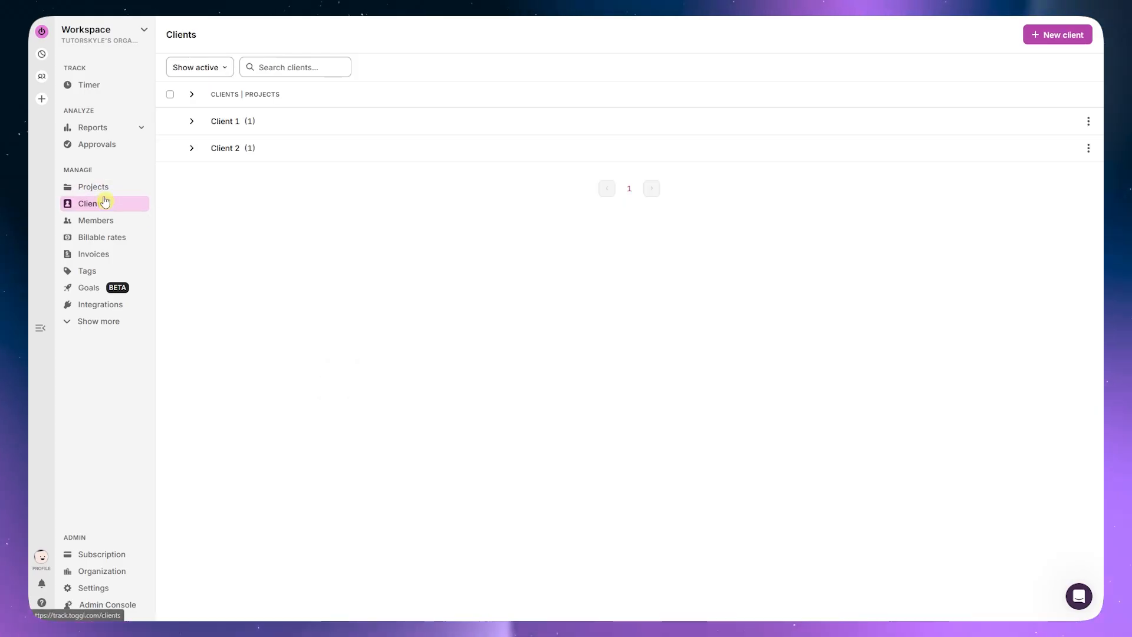
pyautogui.click(104, 89)
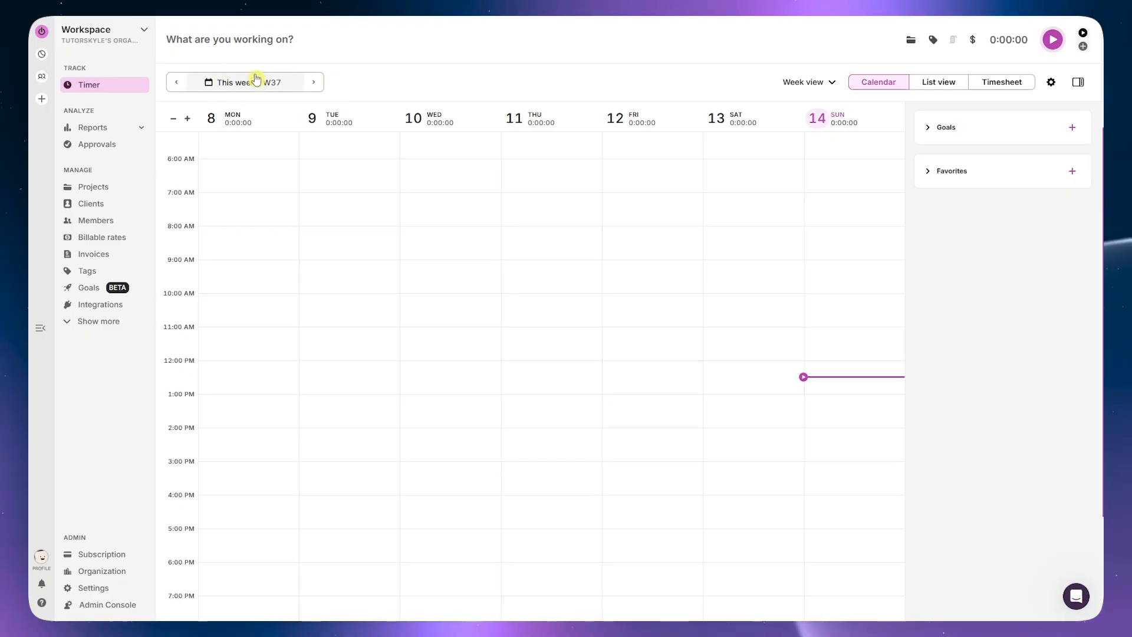
pyautogui.click(234, 83)
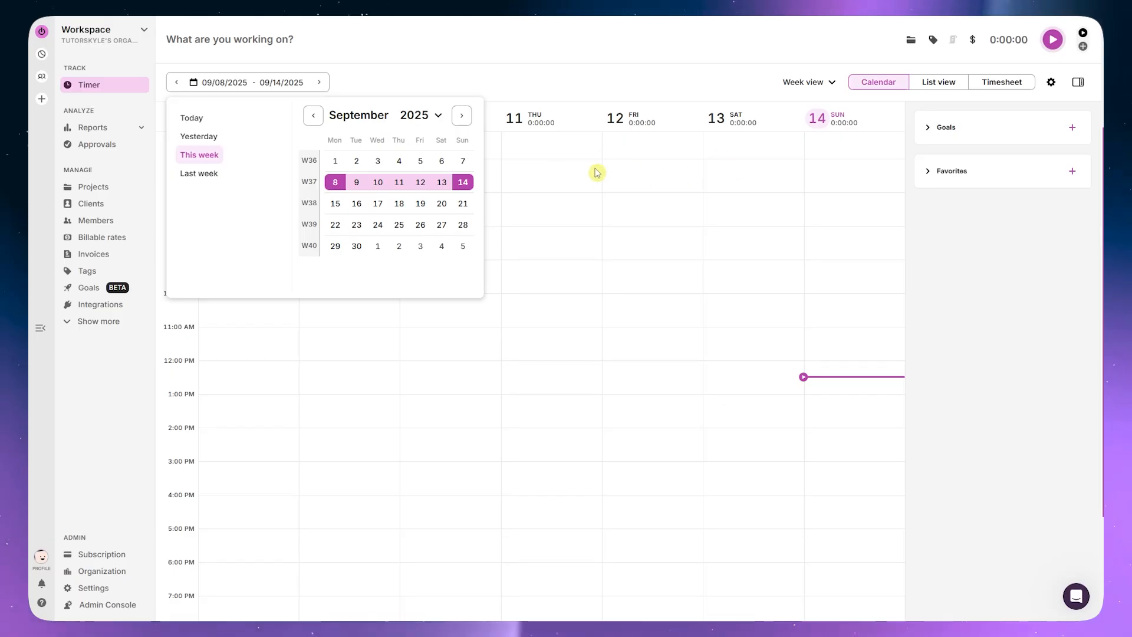
pyautogui.click(190, 118)
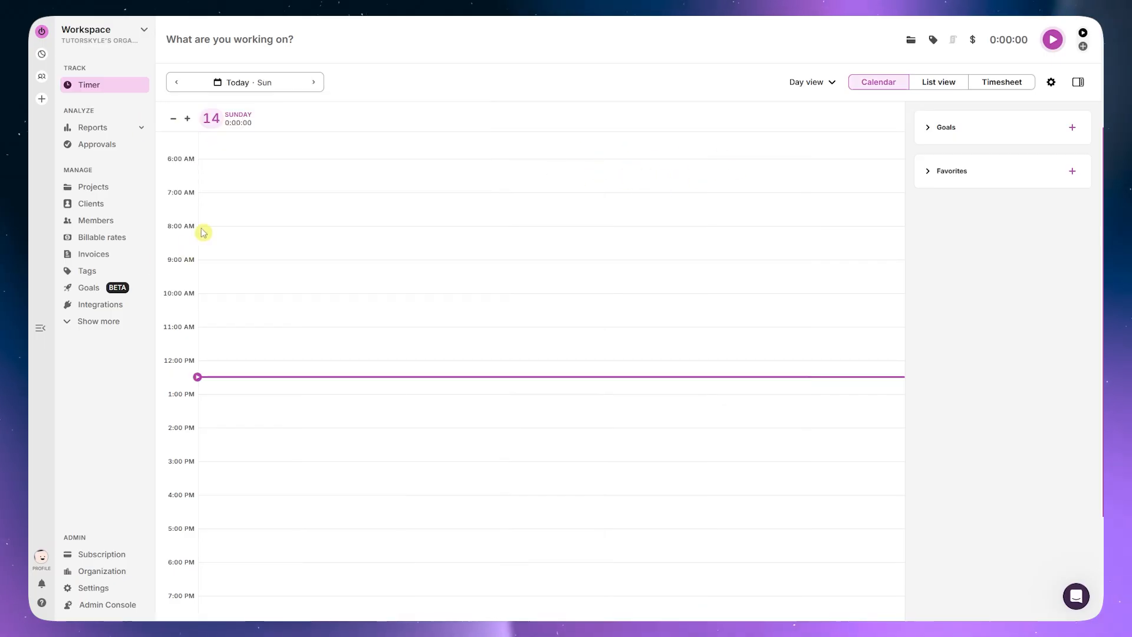
pyautogui.click(252, 89)
pyautogui.click(201, 136)
pyautogui.click(245, 90)
pyautogui.click(200, 154)
pyautogui.click(236, 82)
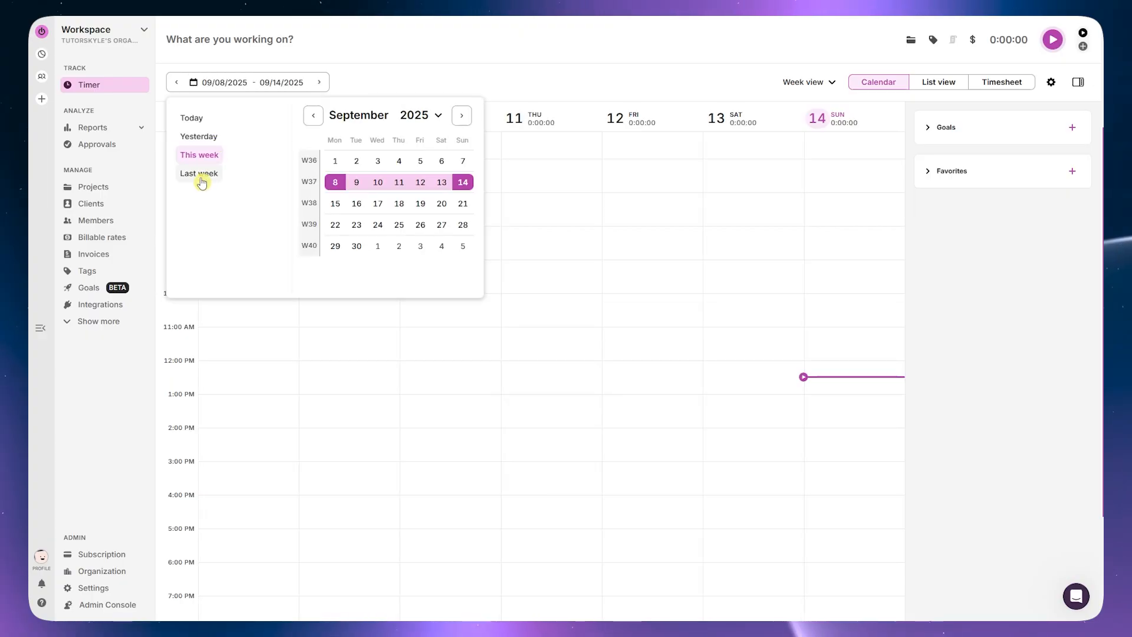
pyautogui.click(199, 172)
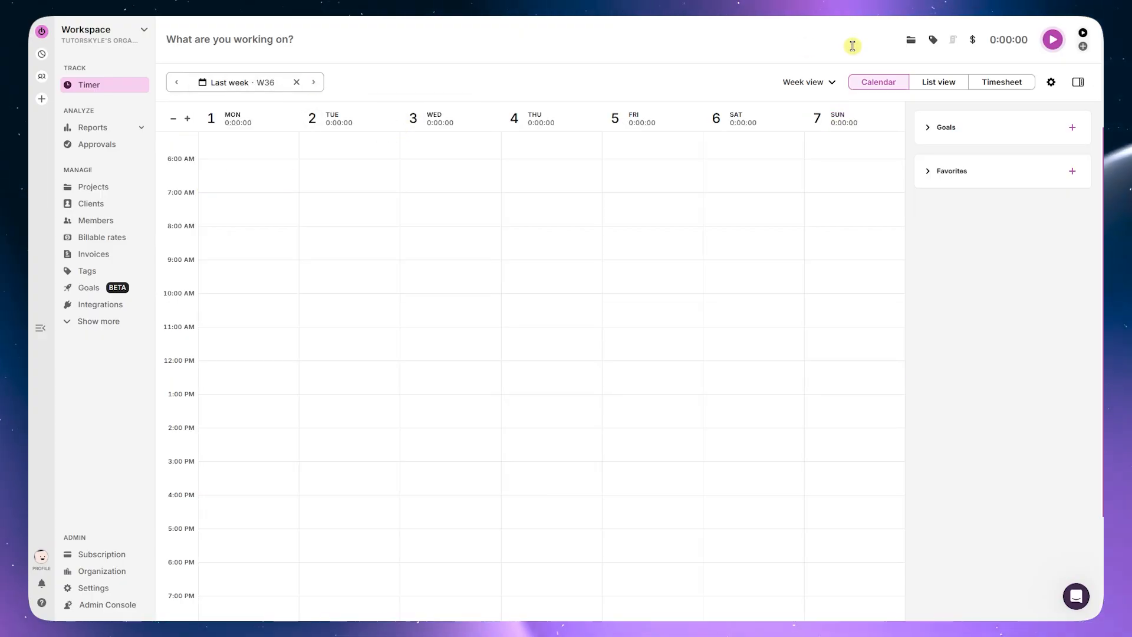
# - View last week's calendar in the day view and return it to the week view
pyautogui.click(828, 88)
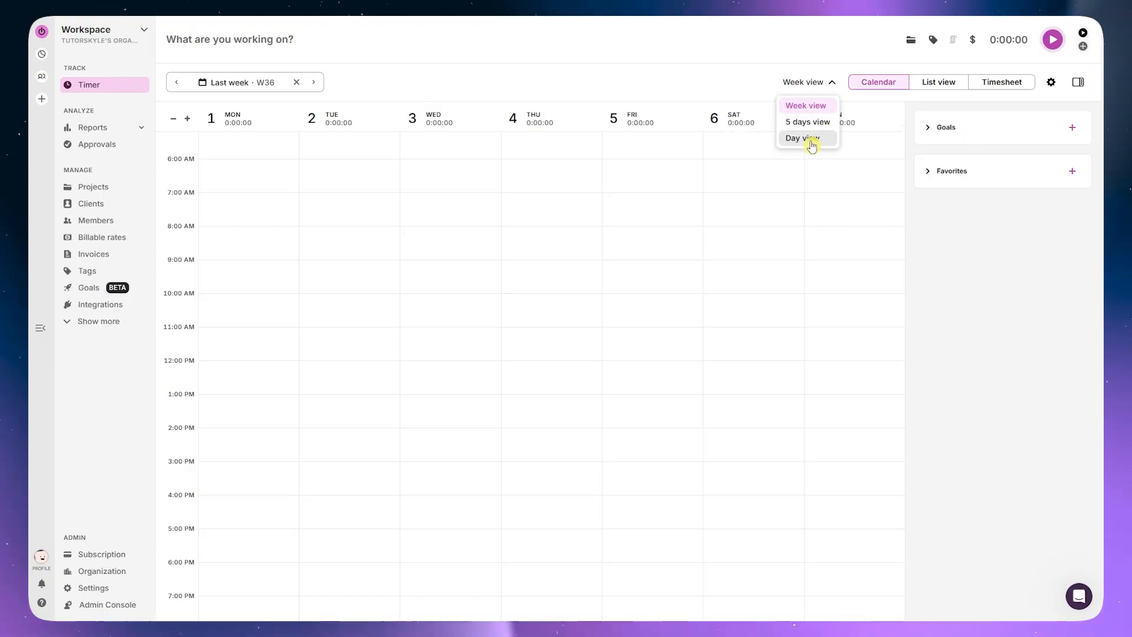
pyautogui.click(805, 139)
pyautogui.click(812, 86)
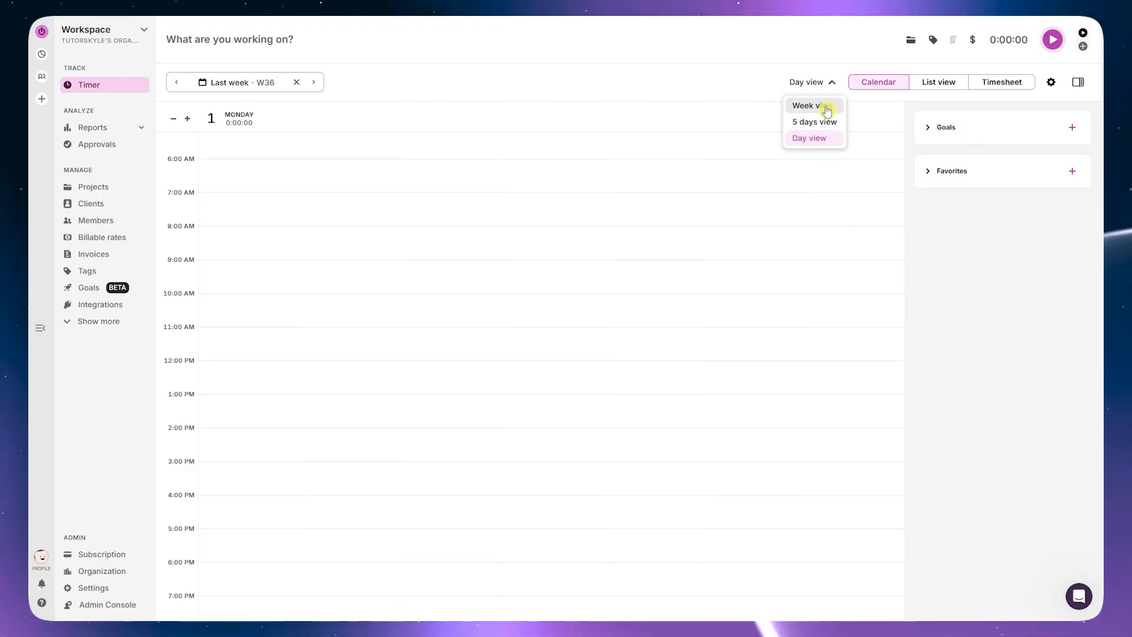
pyautogui.click(828, 108)
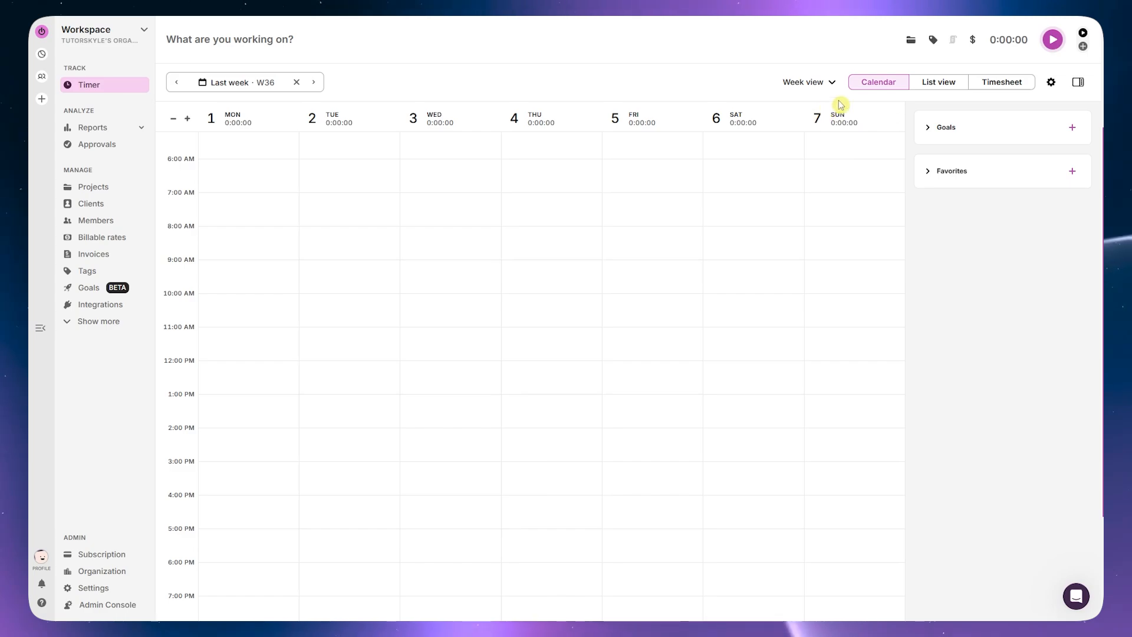
# - Look at the timer's list and timesheet layouts, and return to the calendar
pyautogui.click(943, 84)
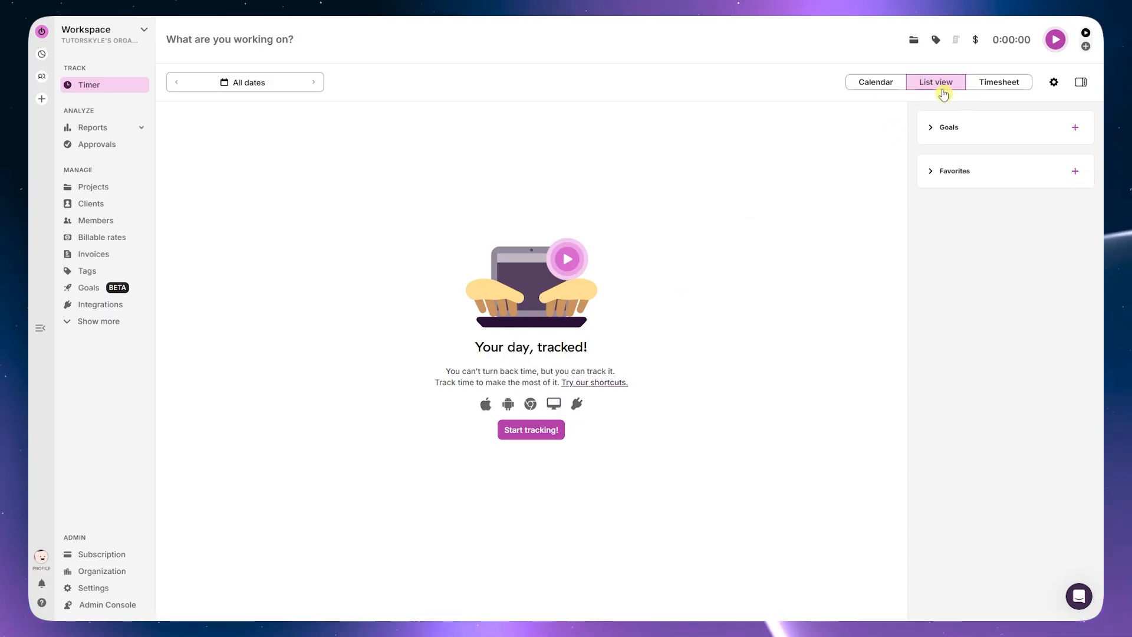
pyautogui.click(1002, 86)
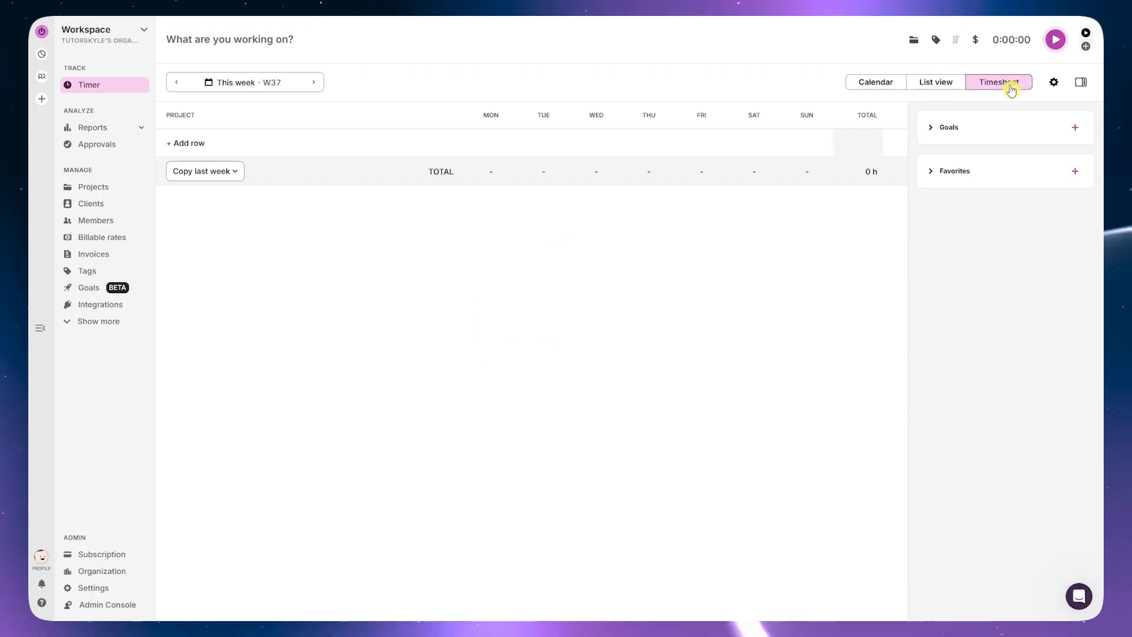
pyautogui.click(890, 83)
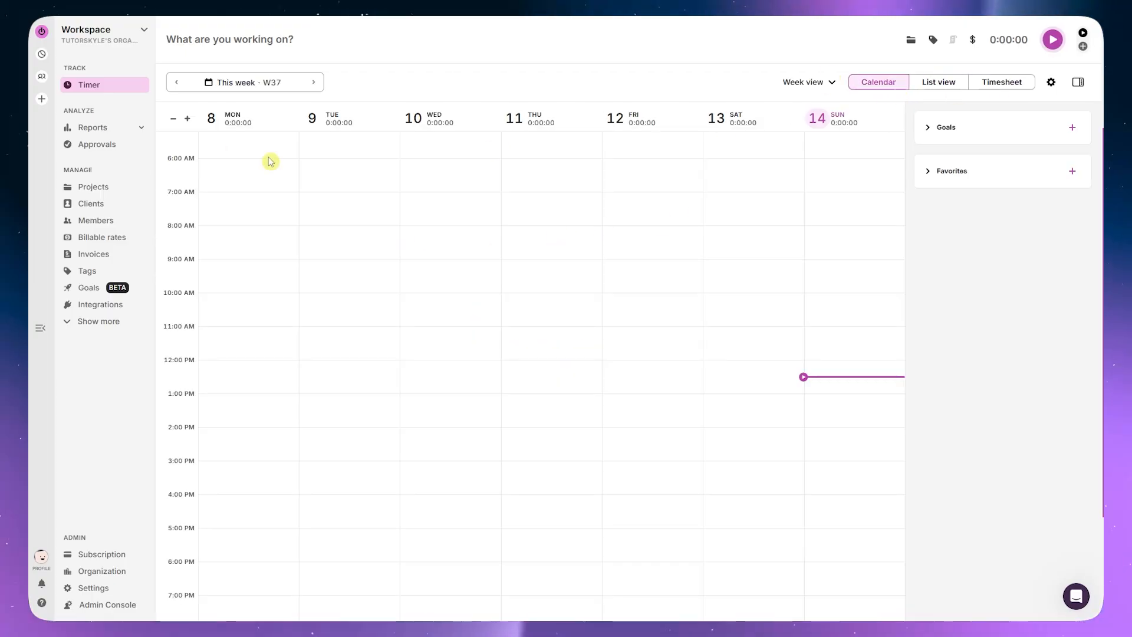
pyautogui.click(258, 206)
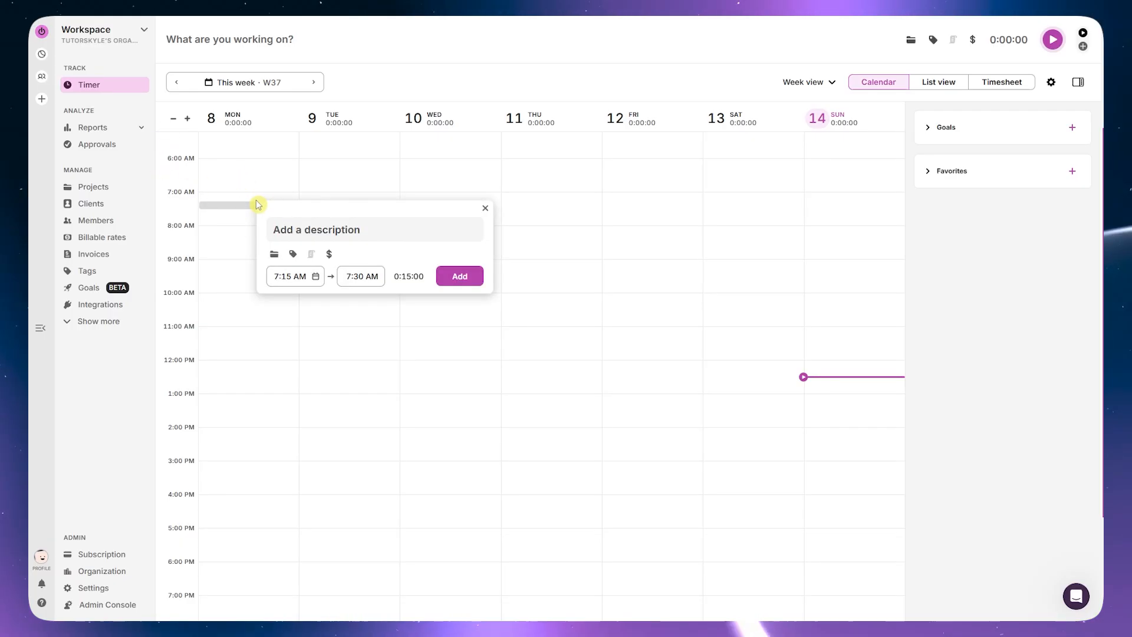
pyautogui.click(231, 203)
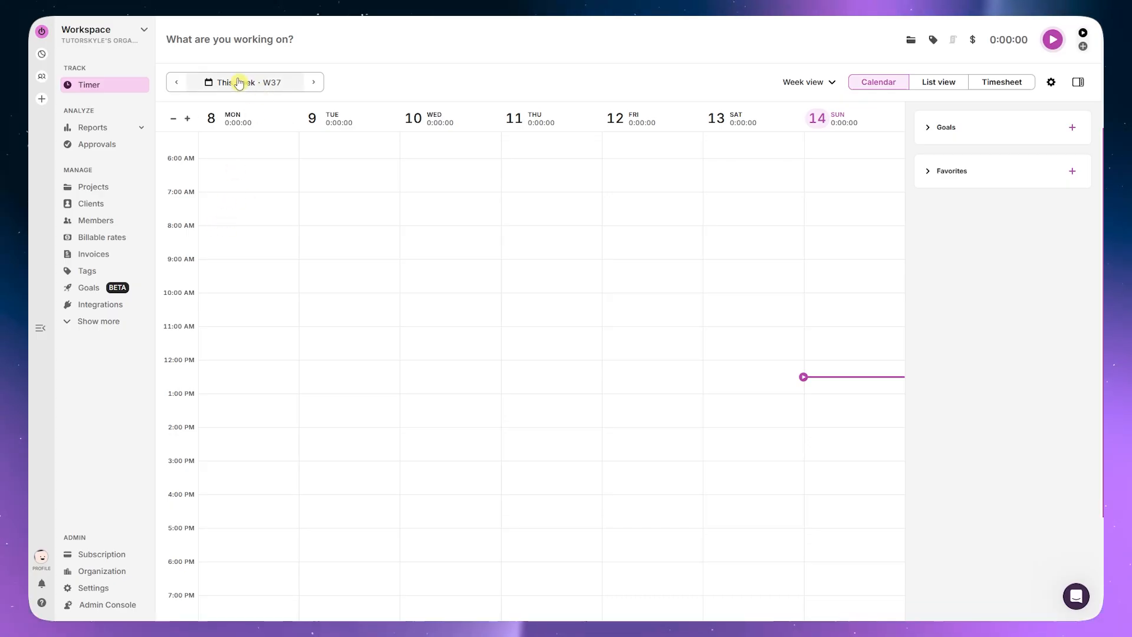
pyautogui.moveTo(238, 118)
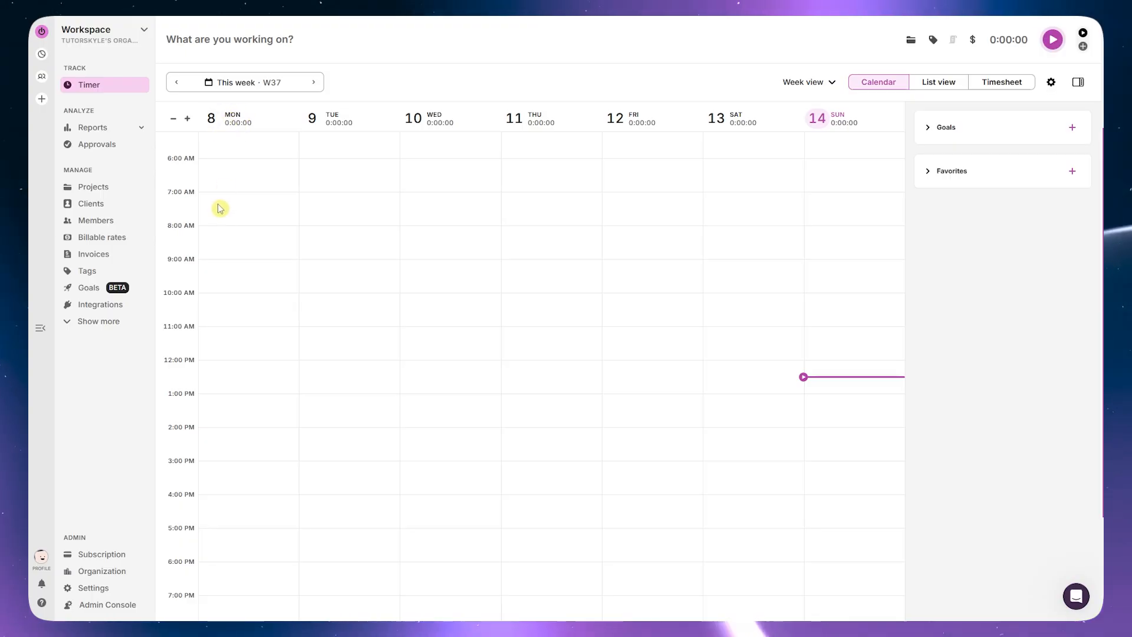
# - Start a new time entry on Monday the 8th at 6:15 AM with the description "Researching Titles"
pyautogui.click(216, 174)
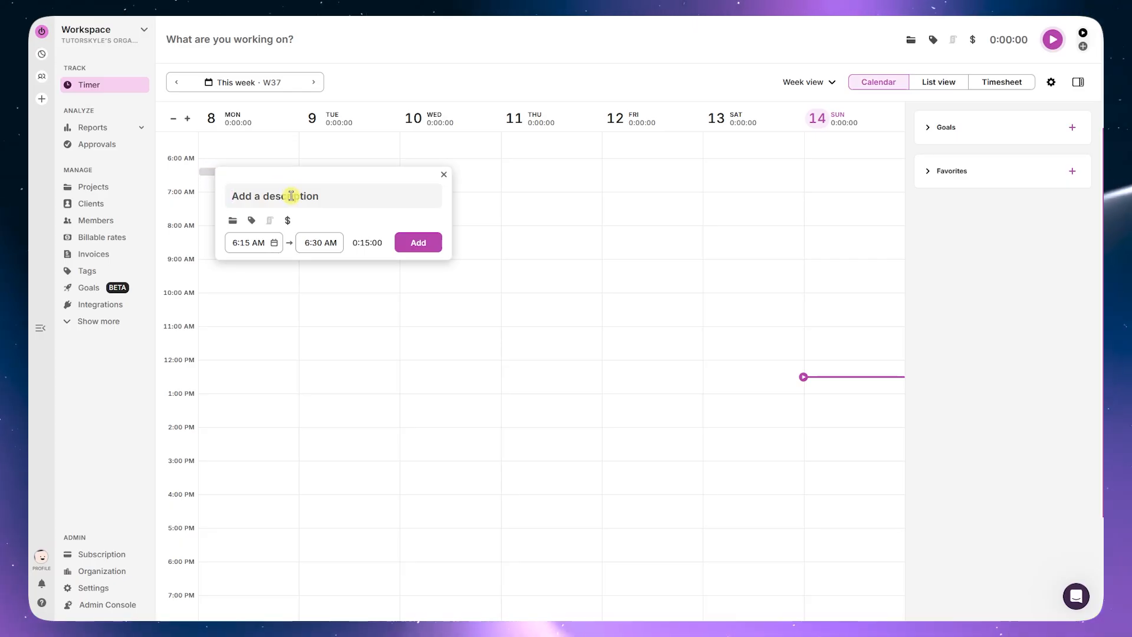
pyautogui.write('Researched')
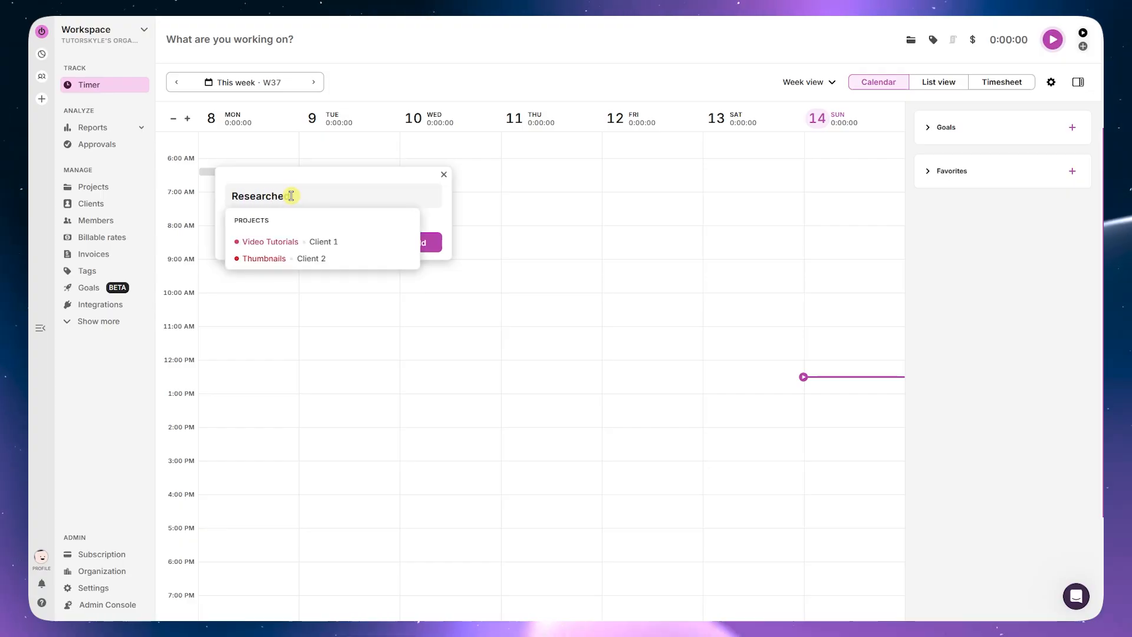
pyautogui.press('BackSpace')
pyautogui.press('BackSpace')
pyautogui.write('ing Ti')
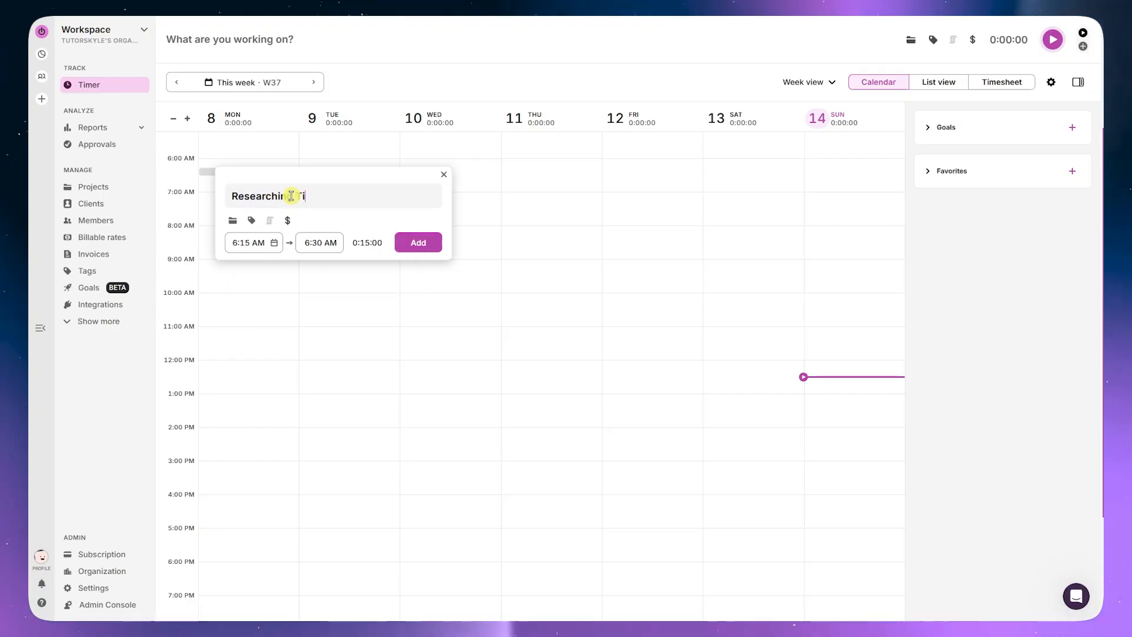
pyautogui.write('tles')
pyautogui.click(319, 227)
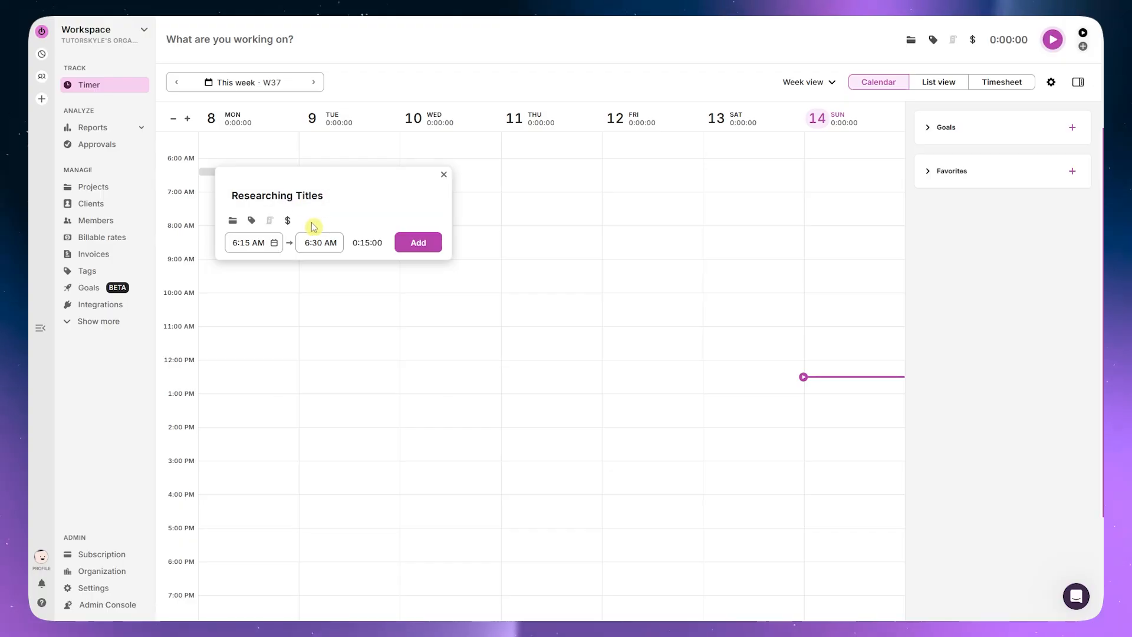
# - Assign the new time entry to the Video Tutorials project of Client 1 and check its tag options
pyautogui.click(233, 223)
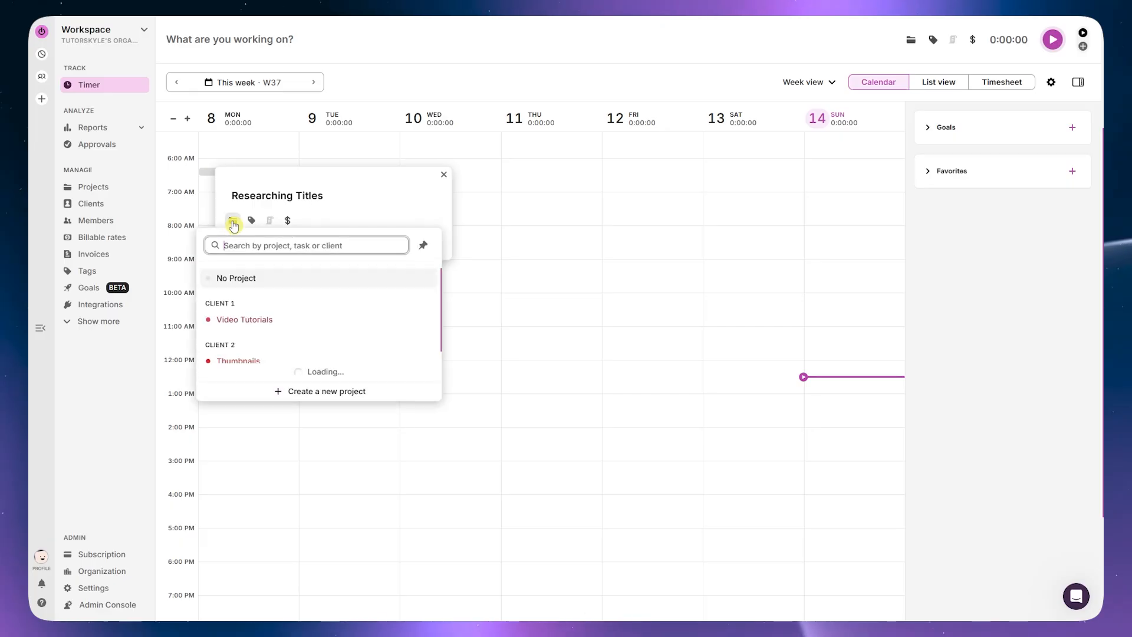
pyautogui.click(265, 325)
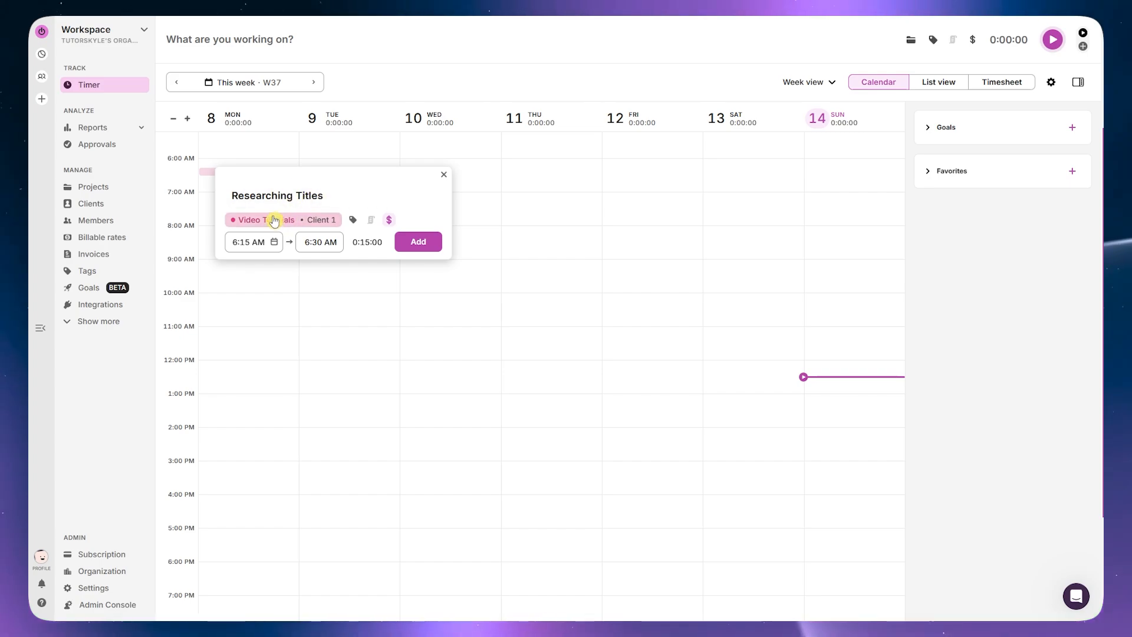
pyautogui.click(354, 222)
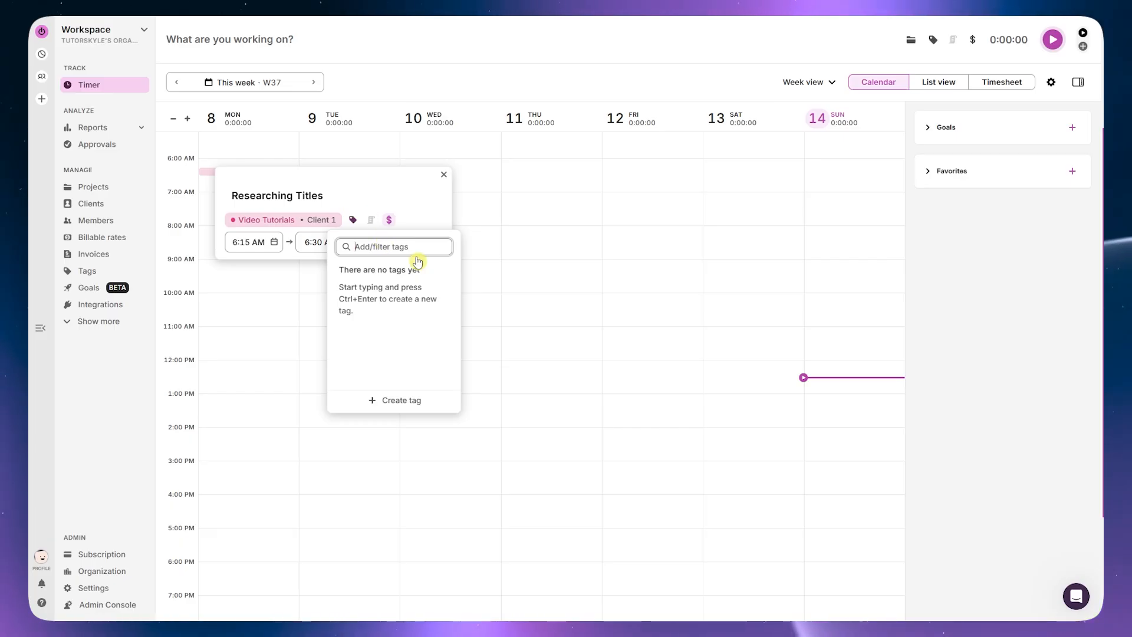
pyautogui.click(415, 208)
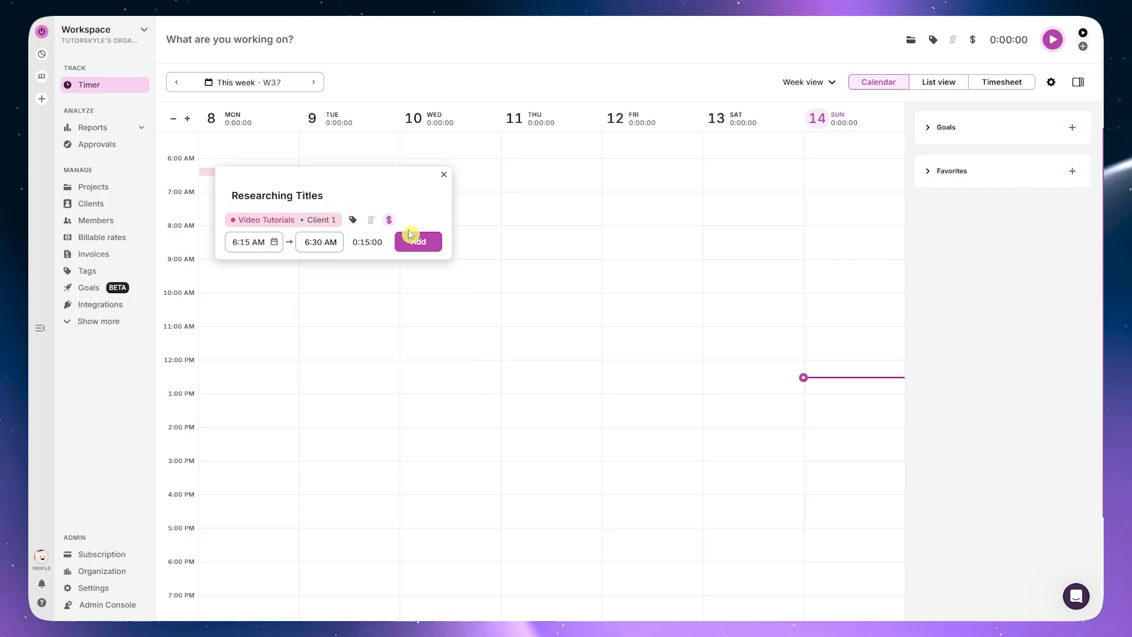
# - Set the time entry's start time to 6:00 AM and add the entry to the calendar
pyautogui.click(248, 241)
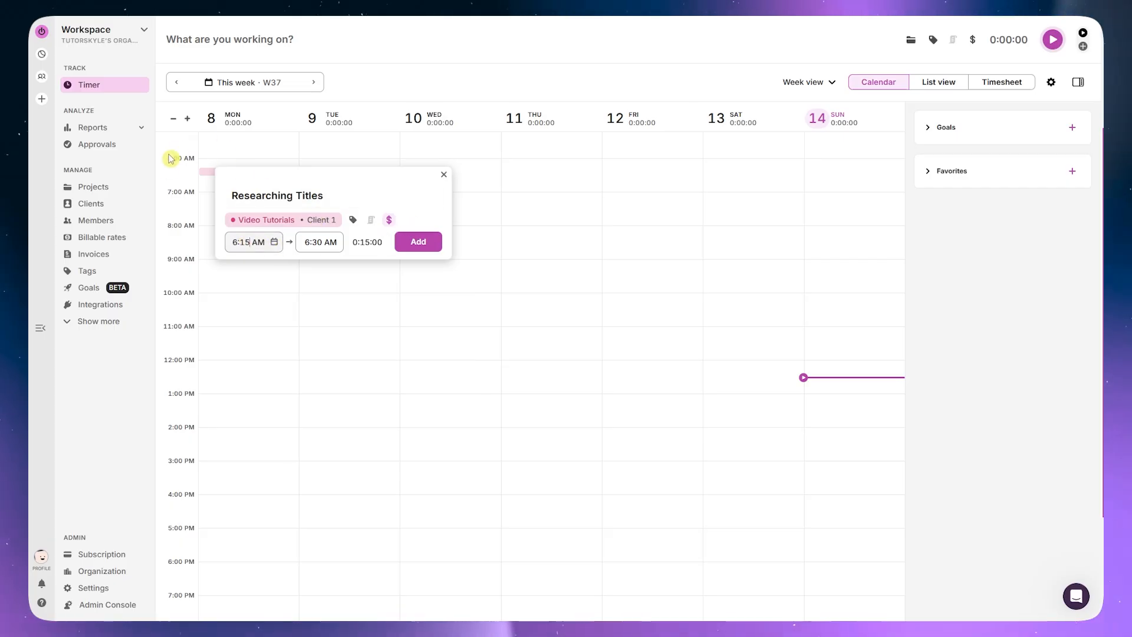
pyautogui.press('BackSpace')
pyautogui.press('BackSpace')
pyautogui.write('00')
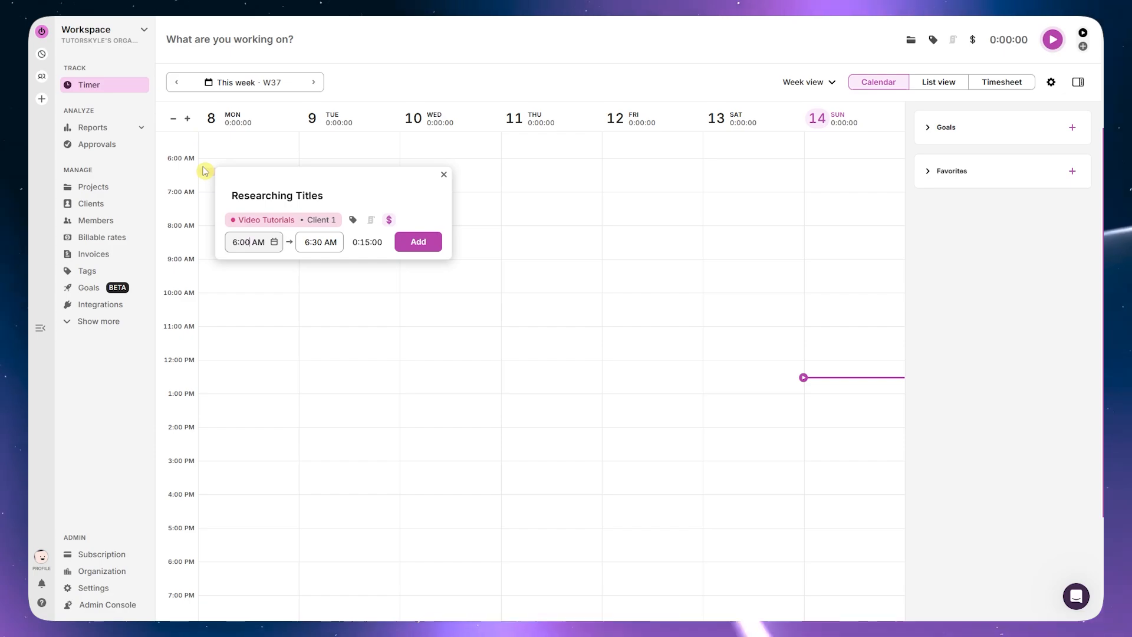
pyautogui.click(362, 244)
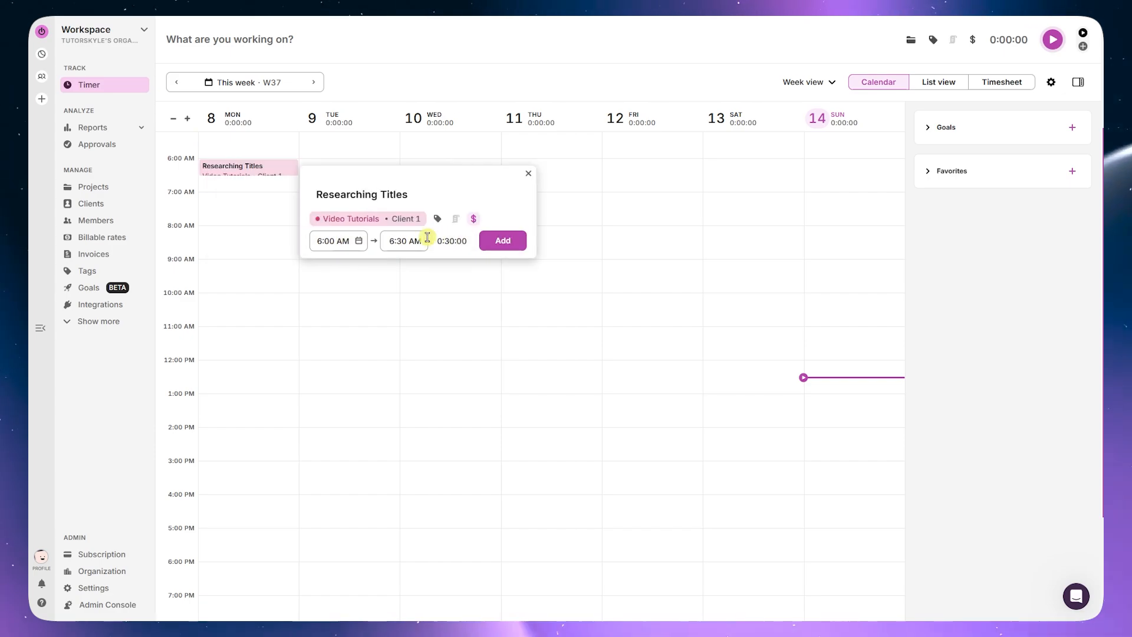
pyautogui.click(408, 222)
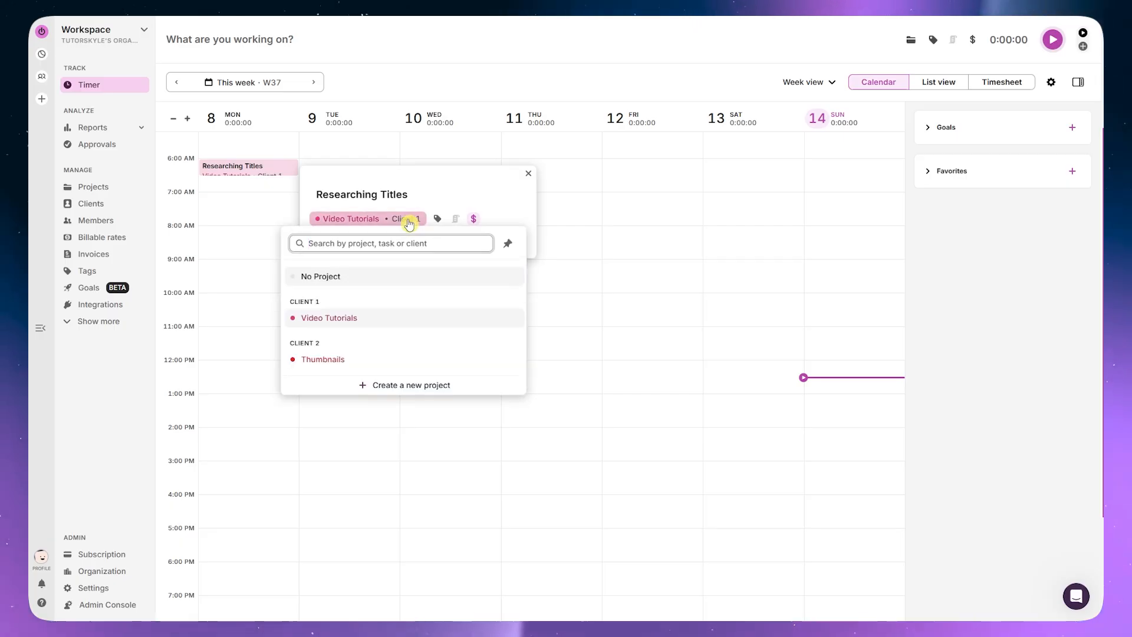
pyautogui.click(409, 221)
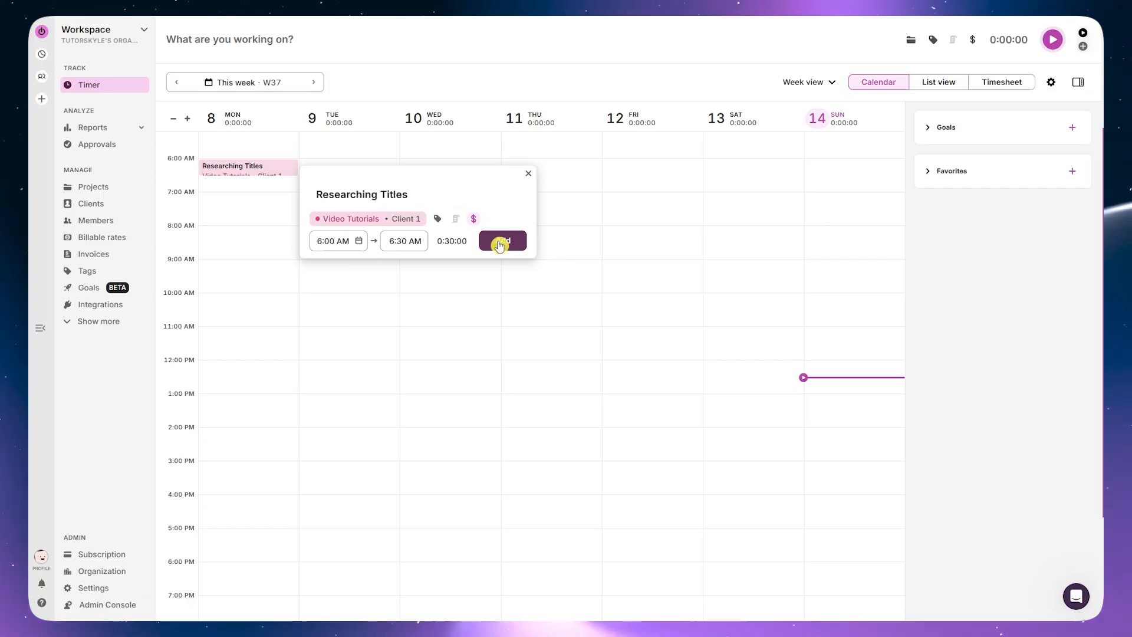
pyautogui.click(503, 243)
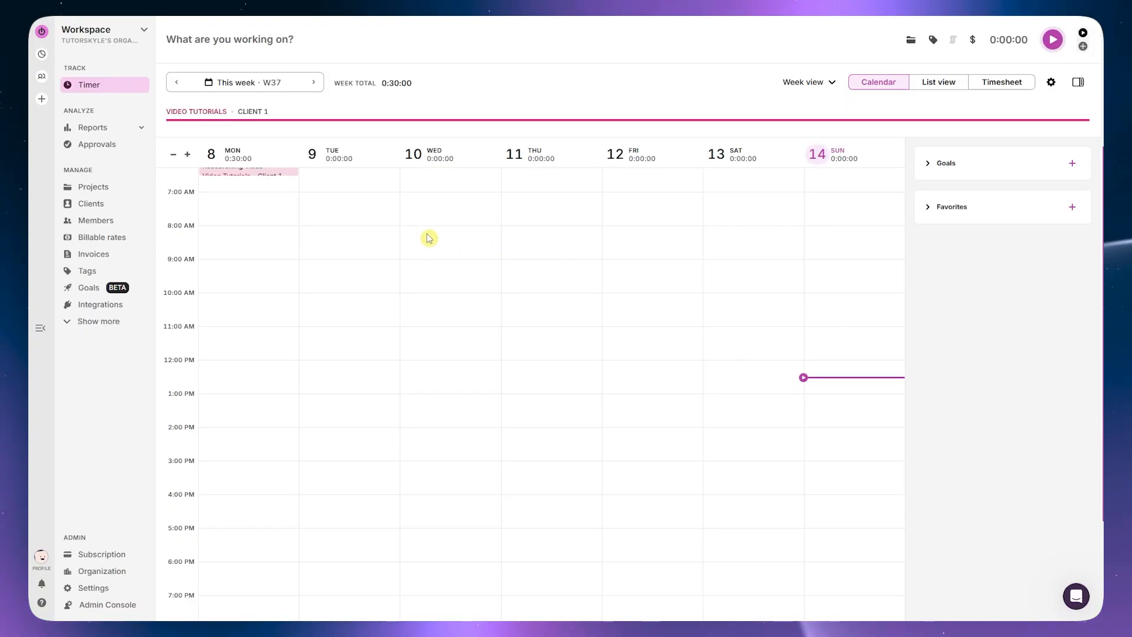
# - View the details of Monday's Researching Titles entry and close them without changes
pyautogui.scroll(2, 289, 201)
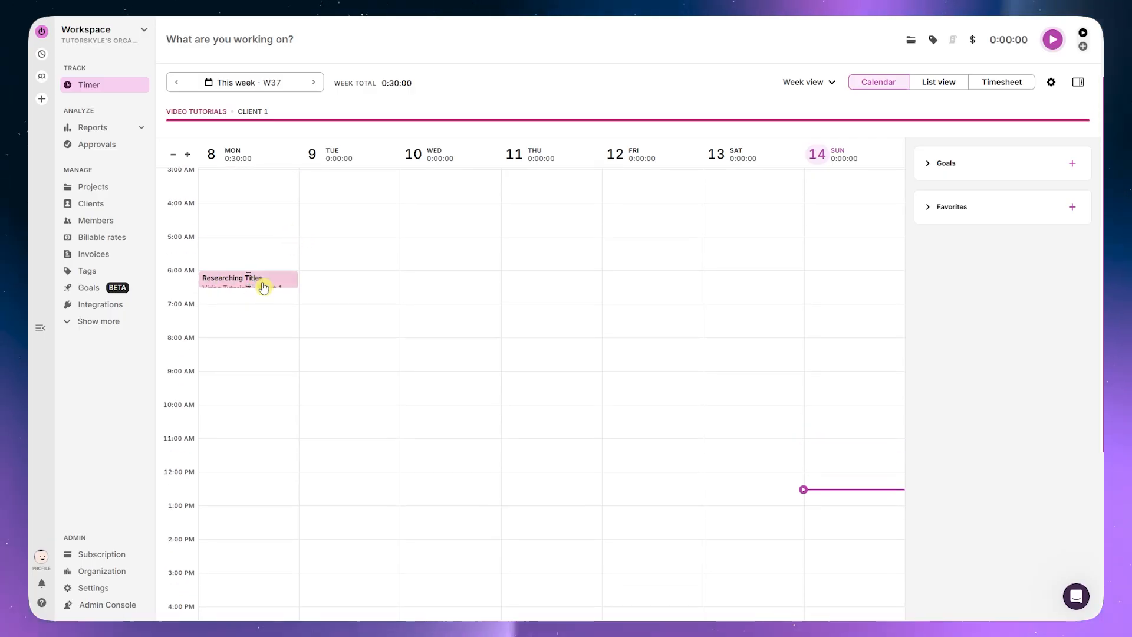
pyautogui.click(250, 294)
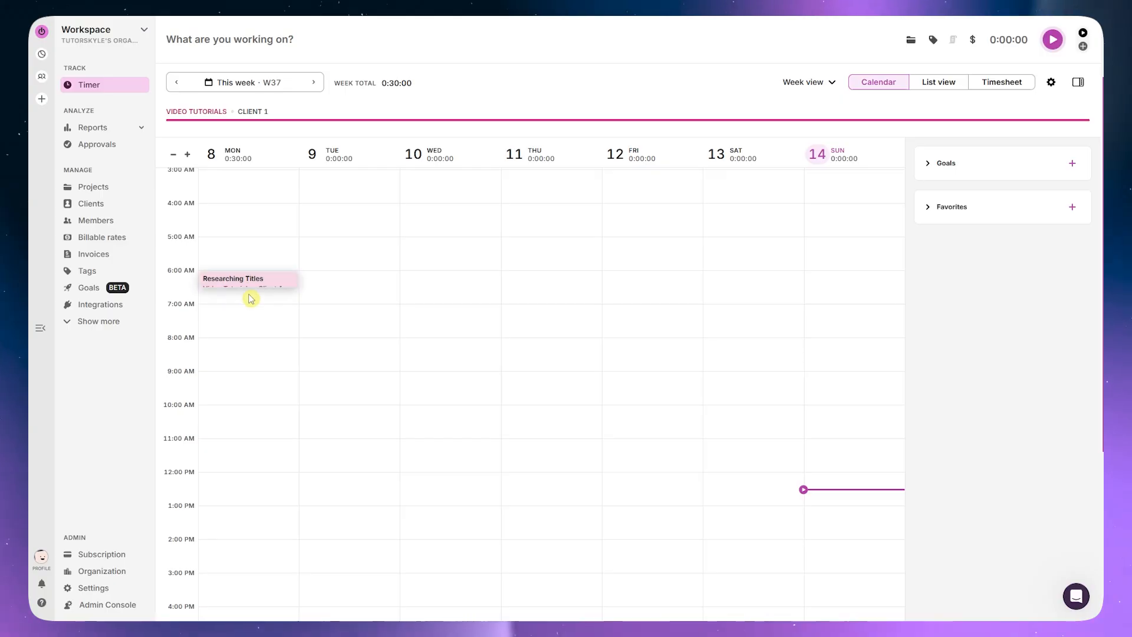
pyautogui.click(250, 286)
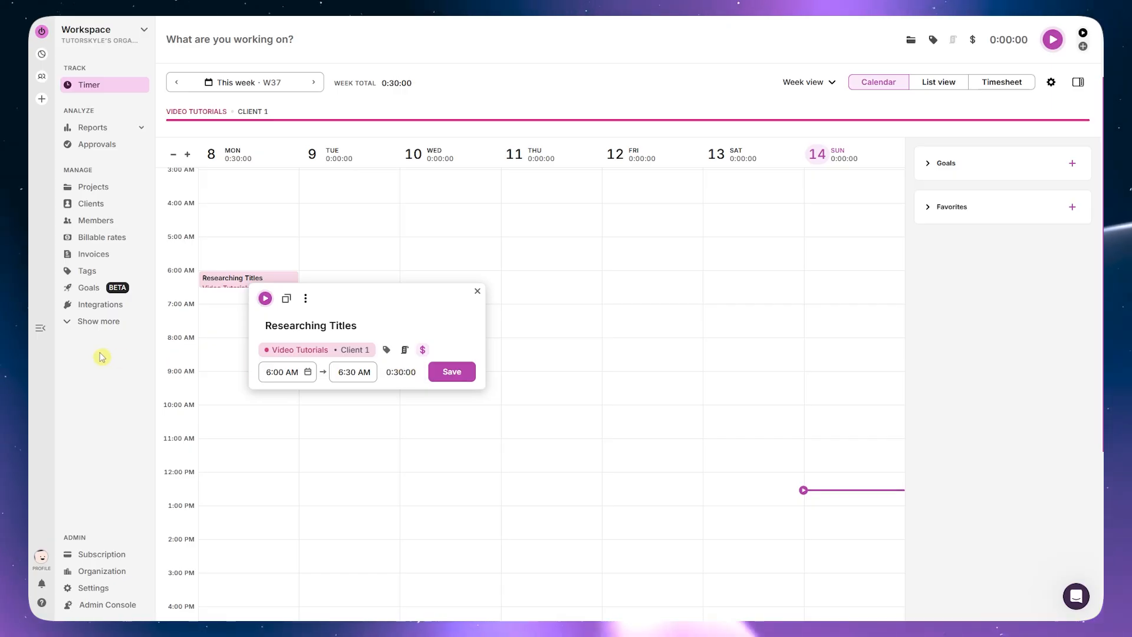
pyautogui.click(476, 294)
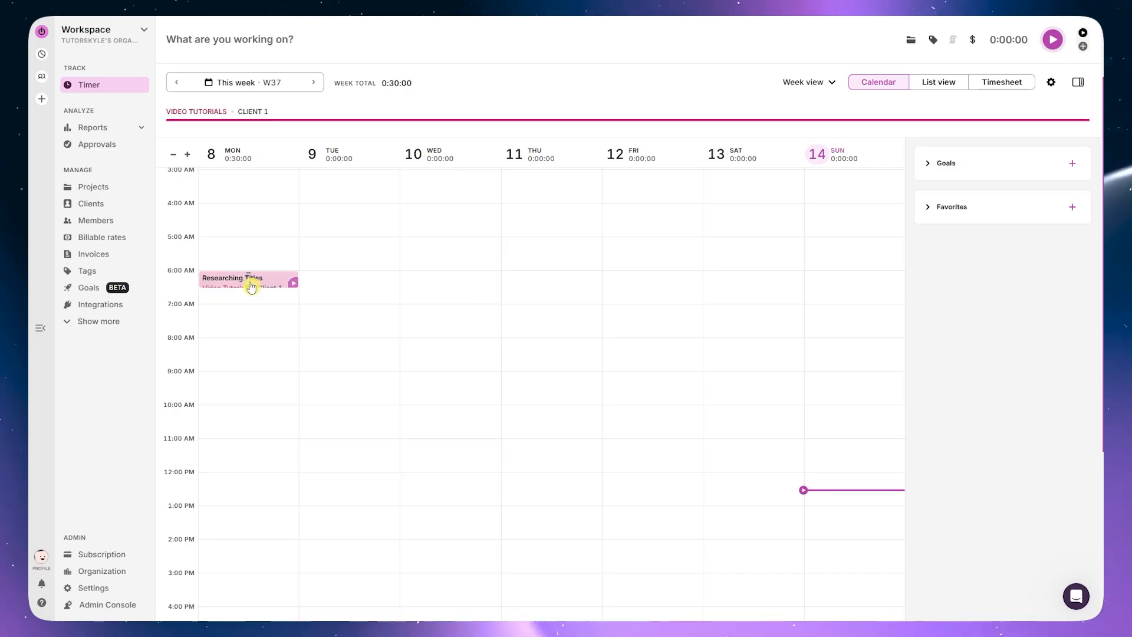
# - Extend Monday's Researching Titles entry on the calendar to end at 6:45 AM and save it
pyautogui.moveTo(248, 287); pyautogui.dragTo(246, 300)
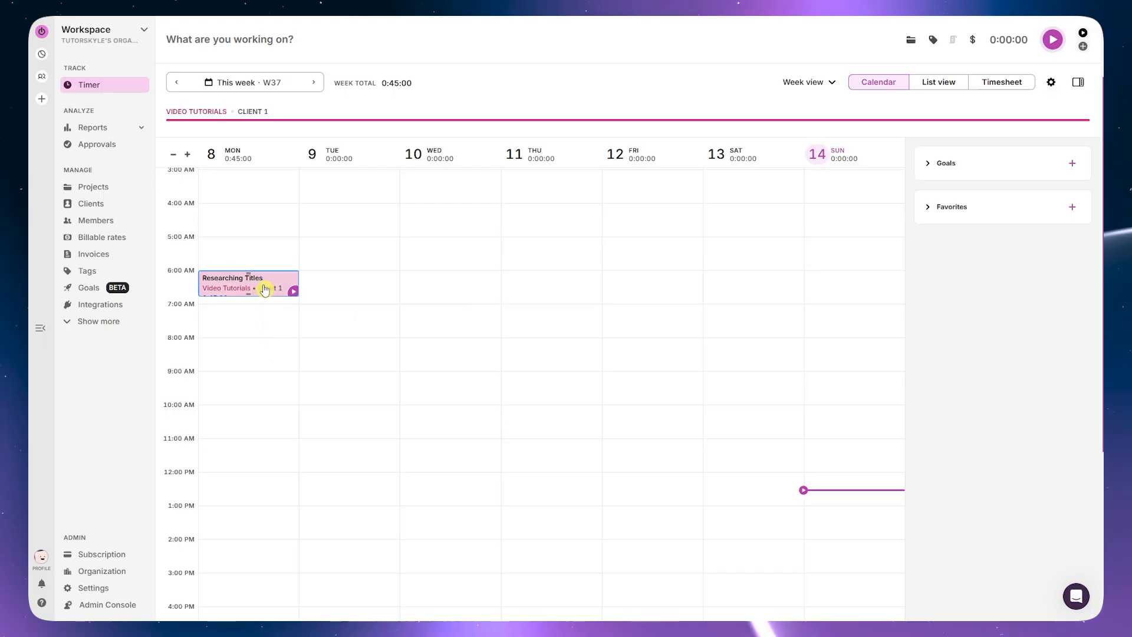
pyautogui.click(263, 289)
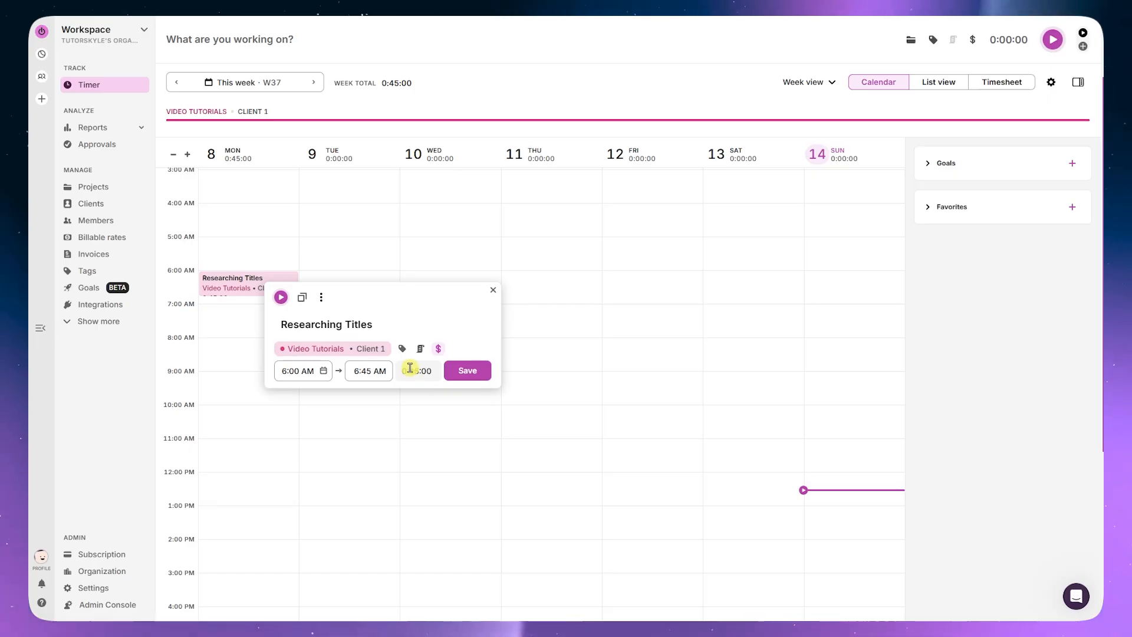
pyautogui.click(462, 370)
# - Recheck the extended Researching Titles entry's start, end and duration, and close its details
pyautogui.click(259, 295)
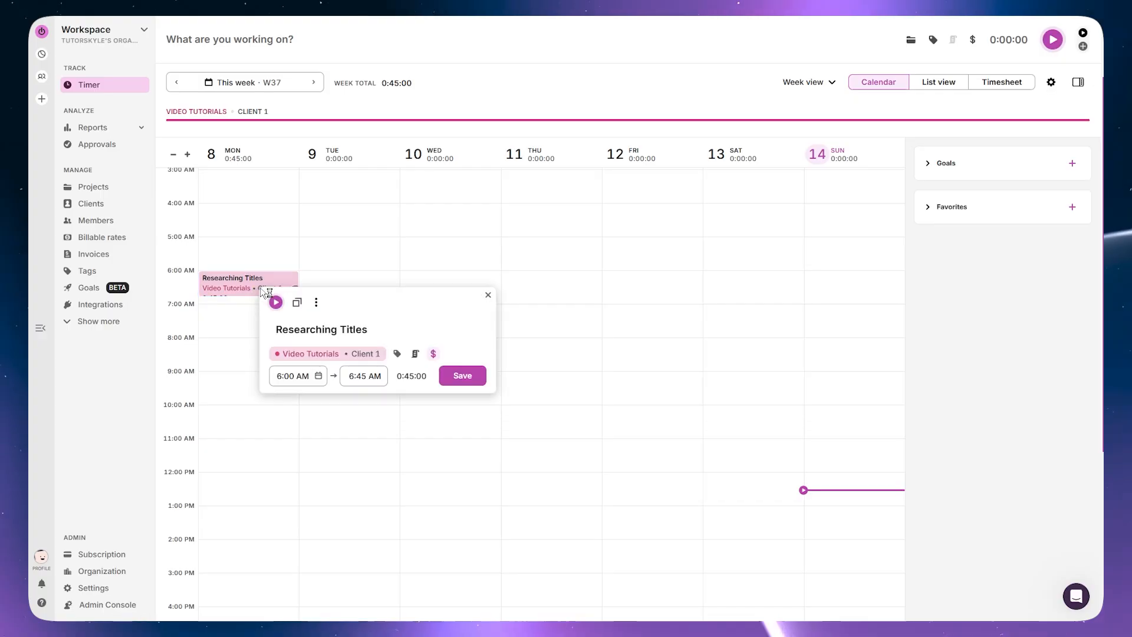
pyautogui.click(250, 288)
pyautogui.click(259, 290)
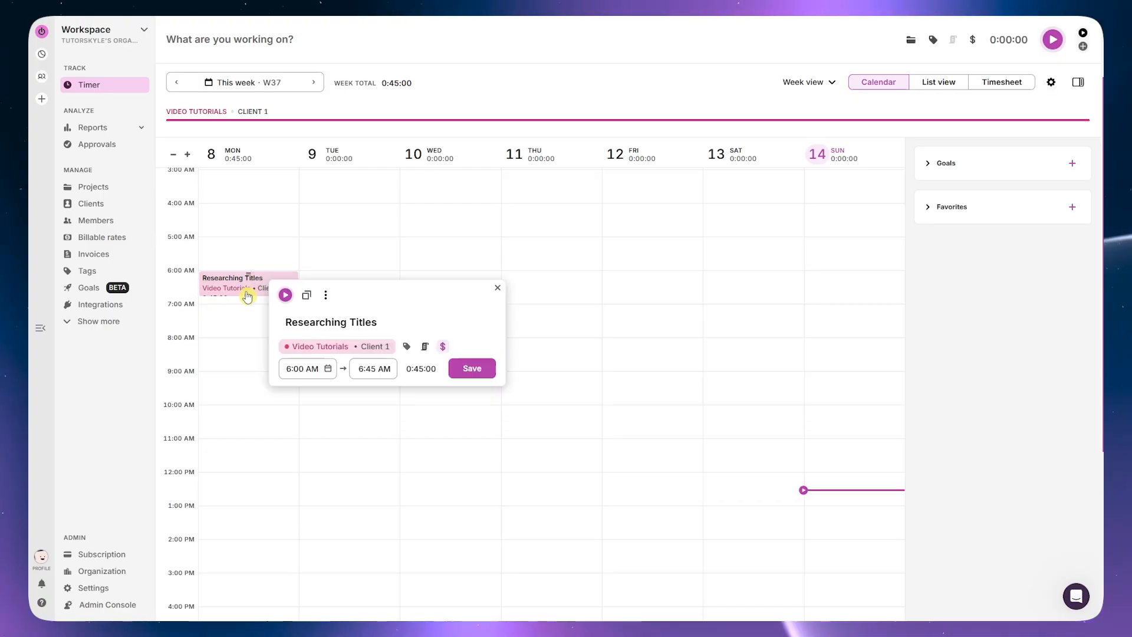
pyautogui.click(303, 261)
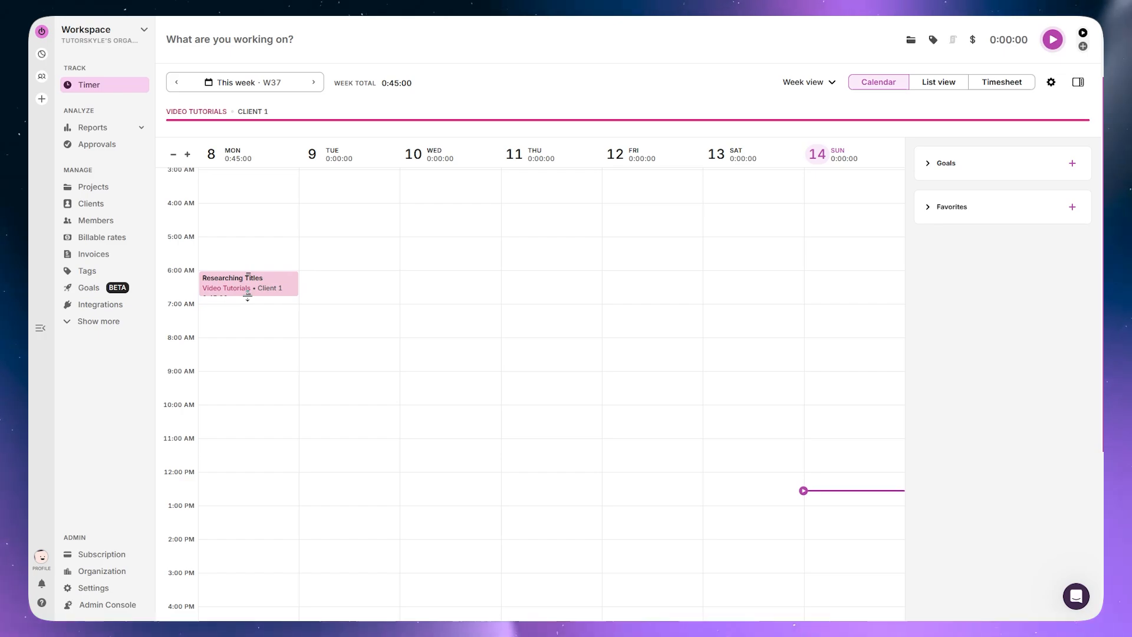
# - Start a running timer that continues Monday's Researching Titles entry
pyautogui.scroll(3, 493, 260)
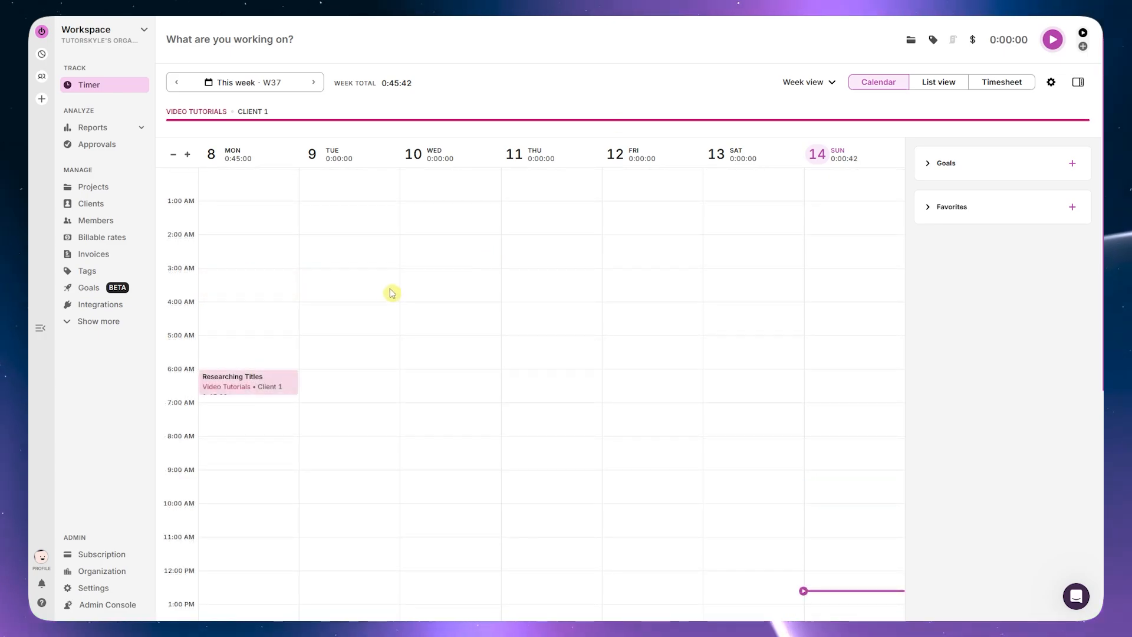
pyautogui.moveTo(250, 393)
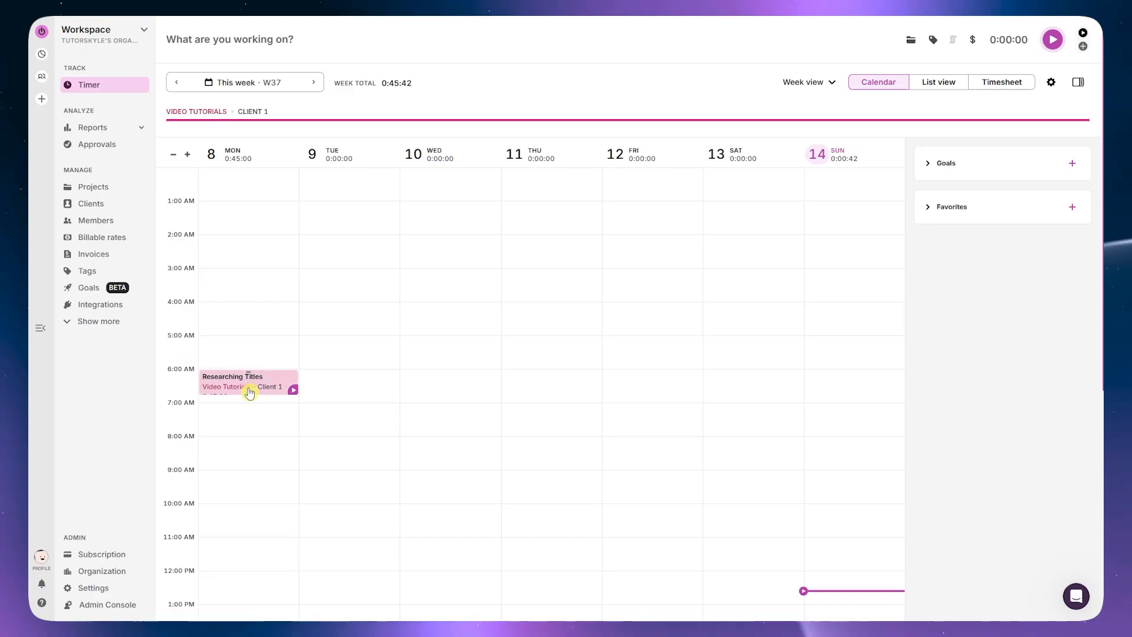
pyautogui.click(294, 392)
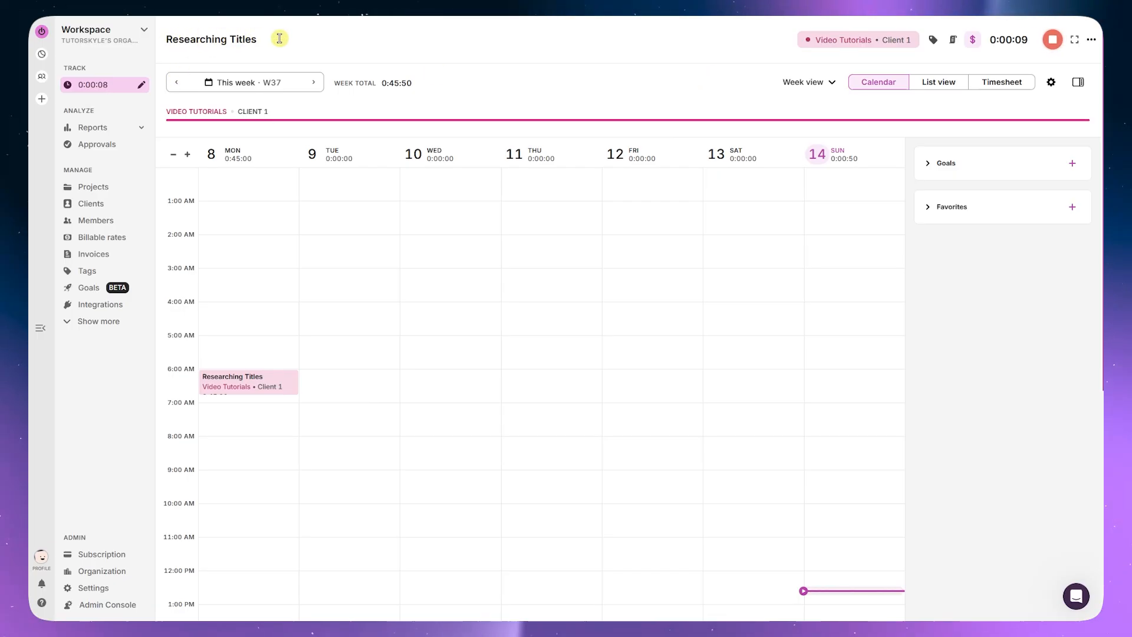
pyautogui.click(953, 40)
pyautogui.click(539, 298)
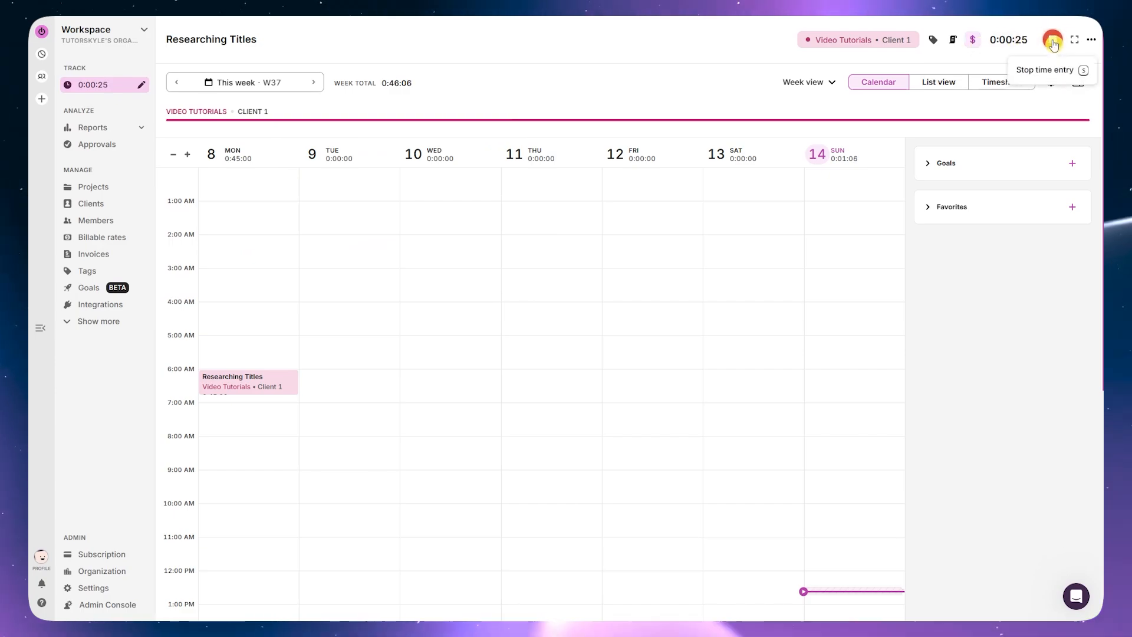
# - Look at the running entry's additional options and stop the timer
pyautogui.click(1091, 40)
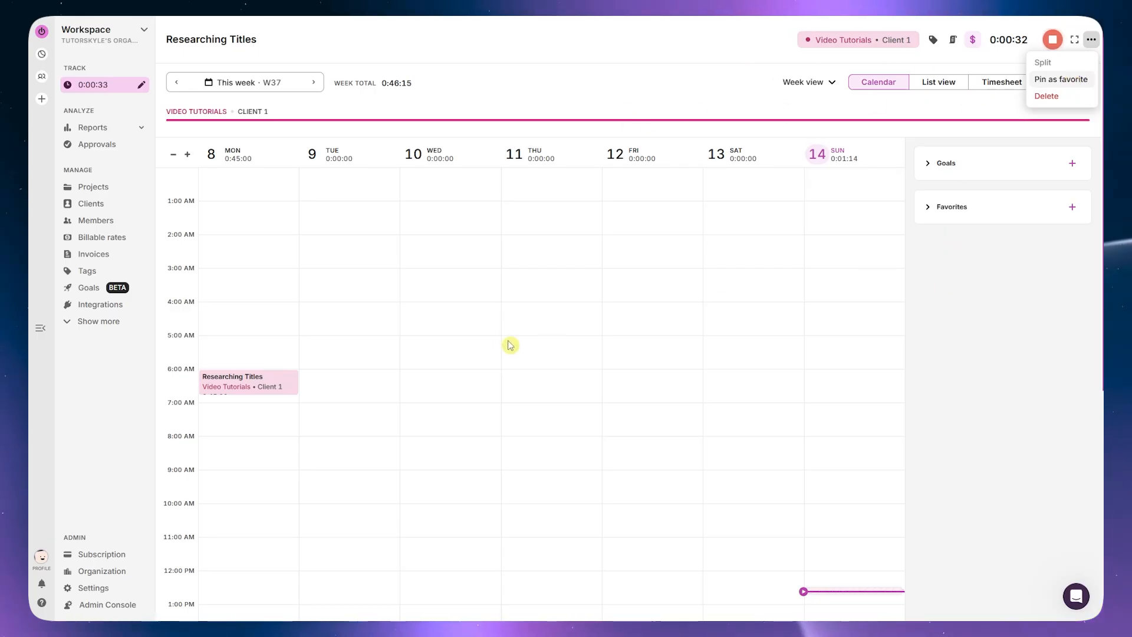
pyautogui.click(1053, 42)
pyautogui.click(1053, 42)
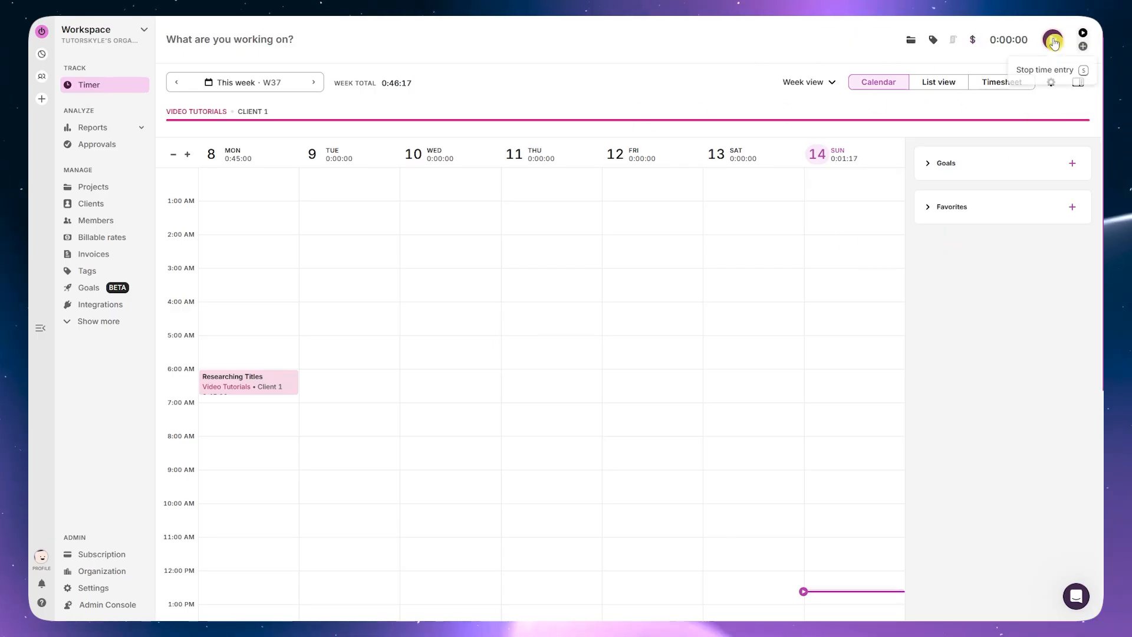
# - Review Monday's Researching Titles entry once more, close it and show the tracked time as a list
pyautogui.click(273, 387)
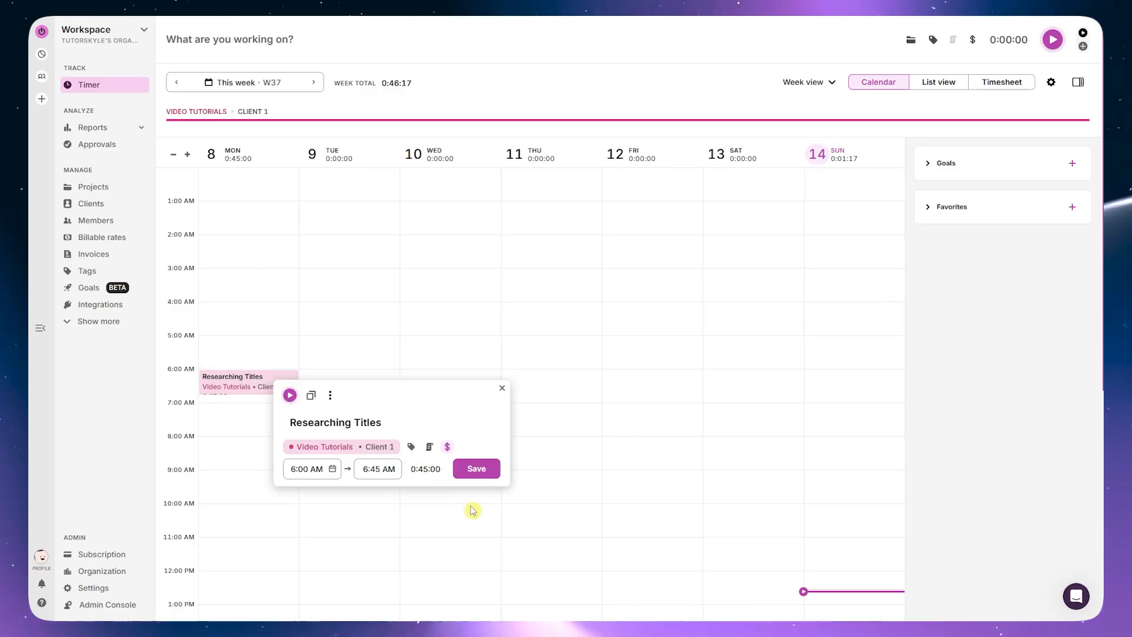
pyautogui.click(994, 267)
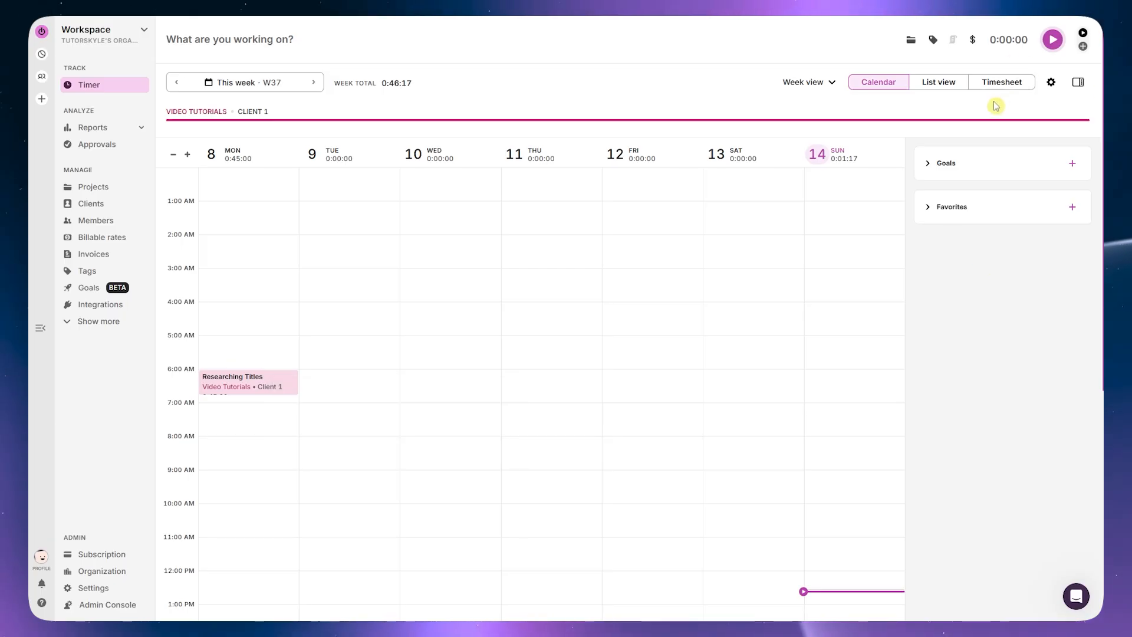
pyautogui.click(943, 85)
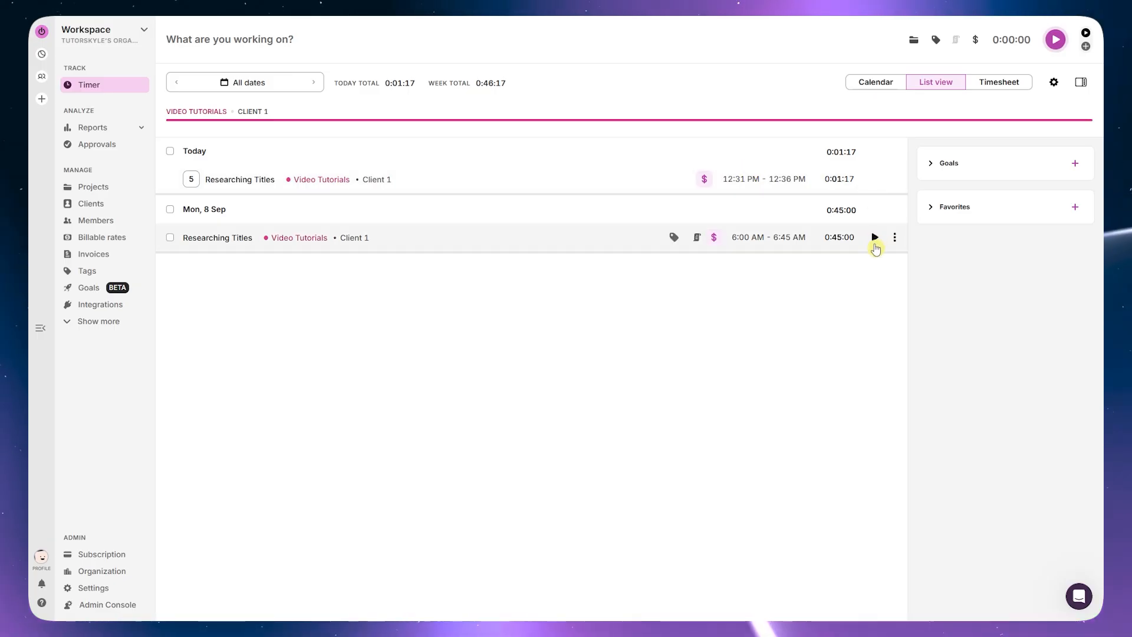
# - Start a timer that continues Monday's Researching Titles entry from the list, stop it and return to the calendar
pyautogui.click(875, 238)
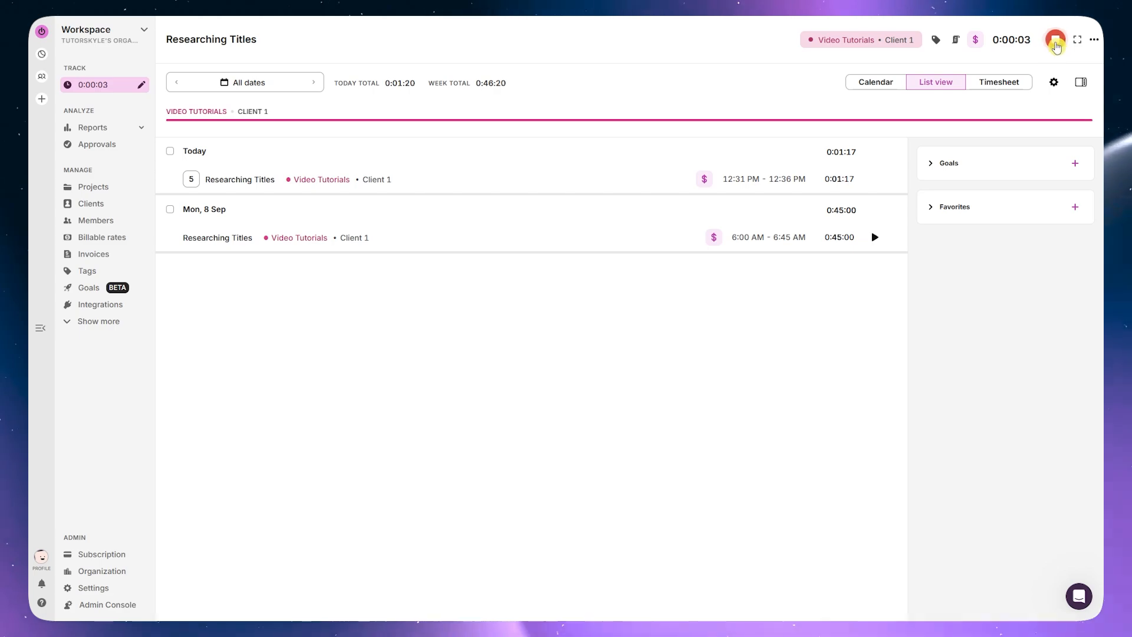
pyautogui.click(1055, 40)
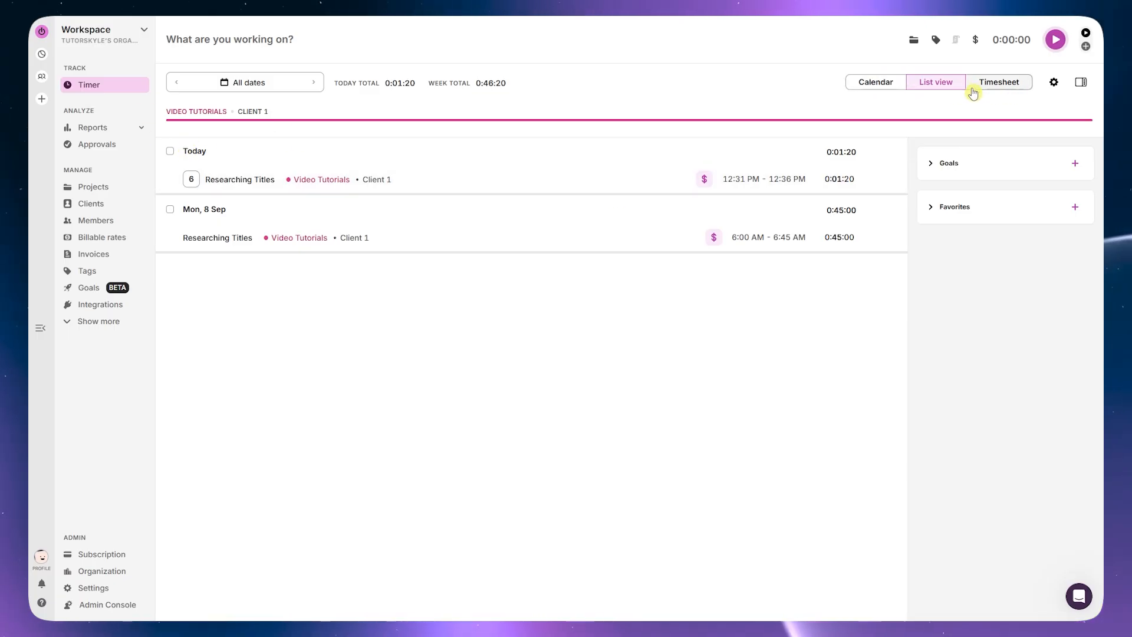
pyautogui.click(894, 83)
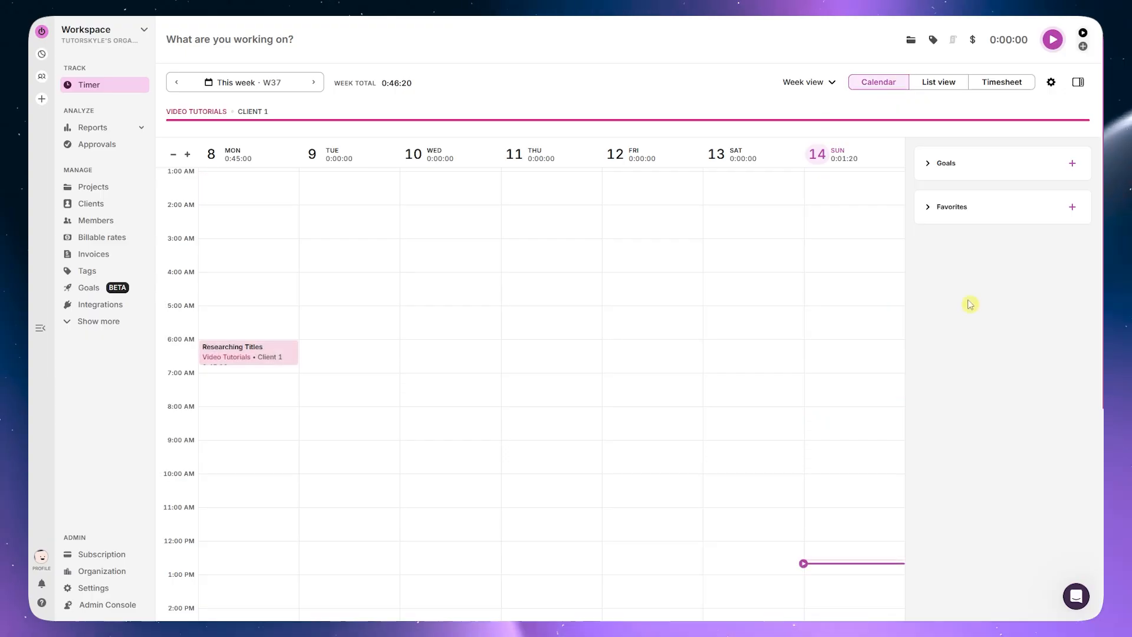
# - Duplicate Monday's 6:00 AM Researching Titles entry and move the copy to start at 11:00 AM the same day
pyautogui.scroll(-2, 226, 281)
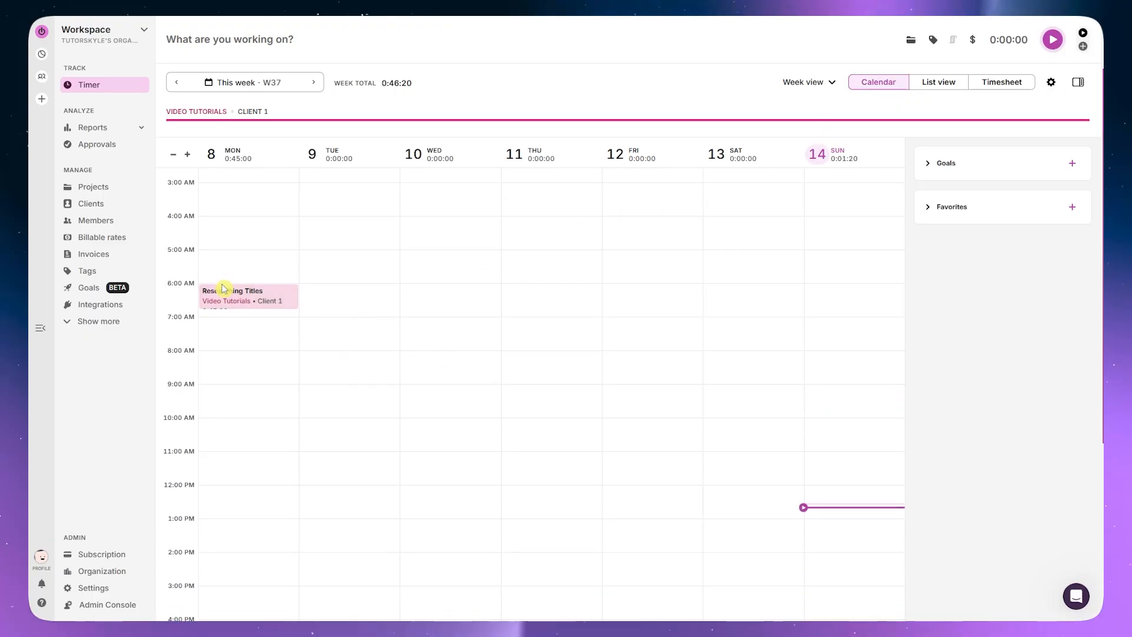
pyautogui.click(260, 301)
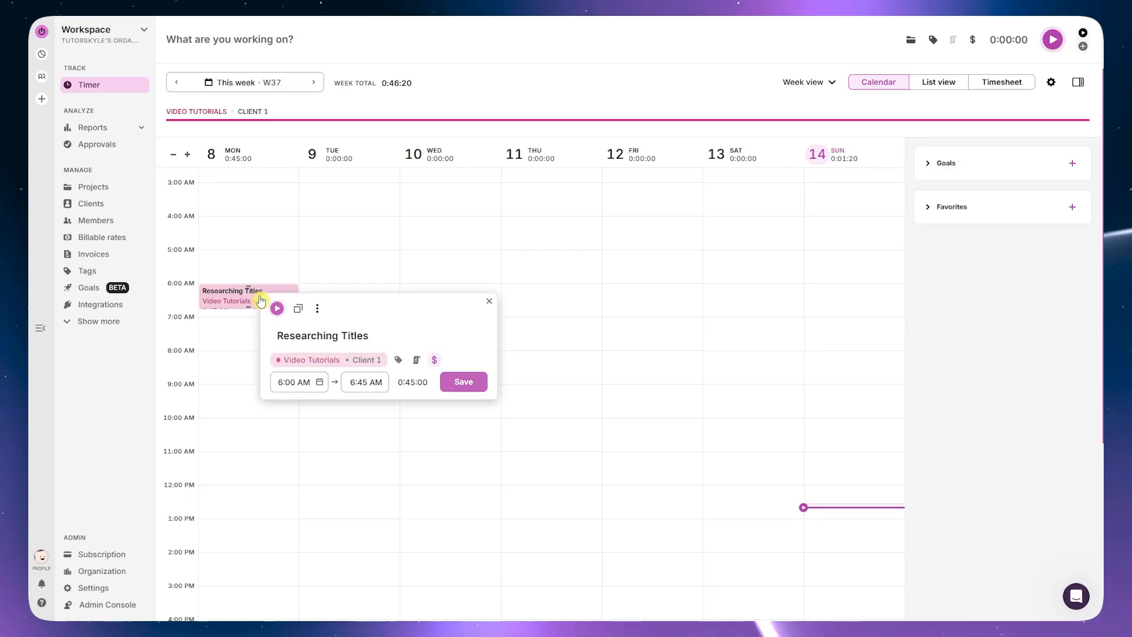
pyautogui.click(299, 314)
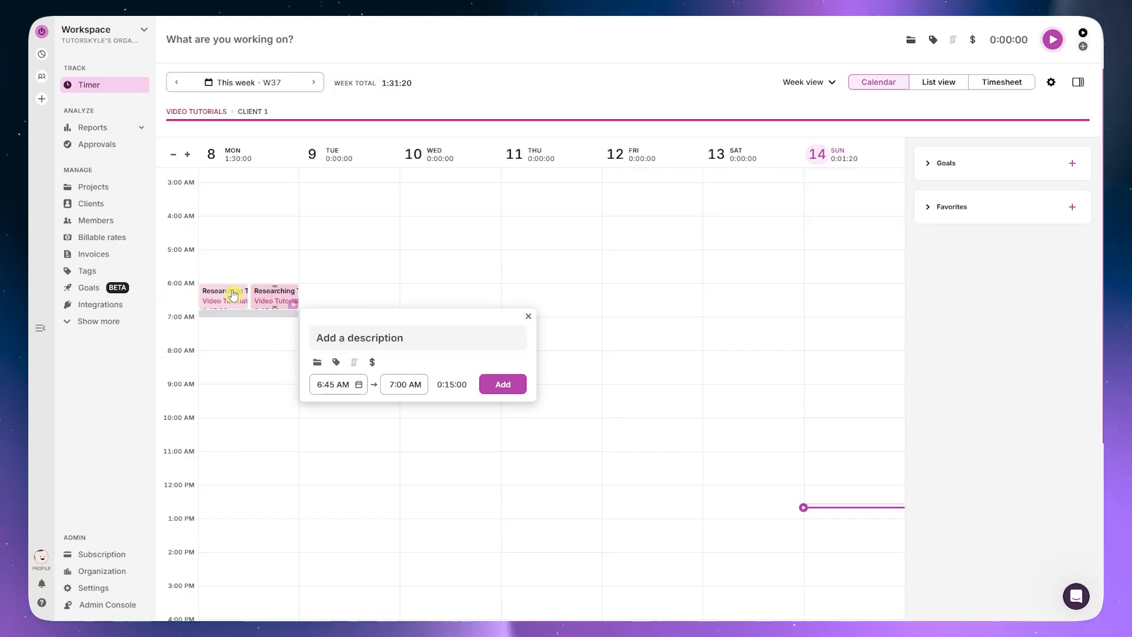
pyautogui.moveTo(274, 303); pyautogui.dragTo(213, 473)
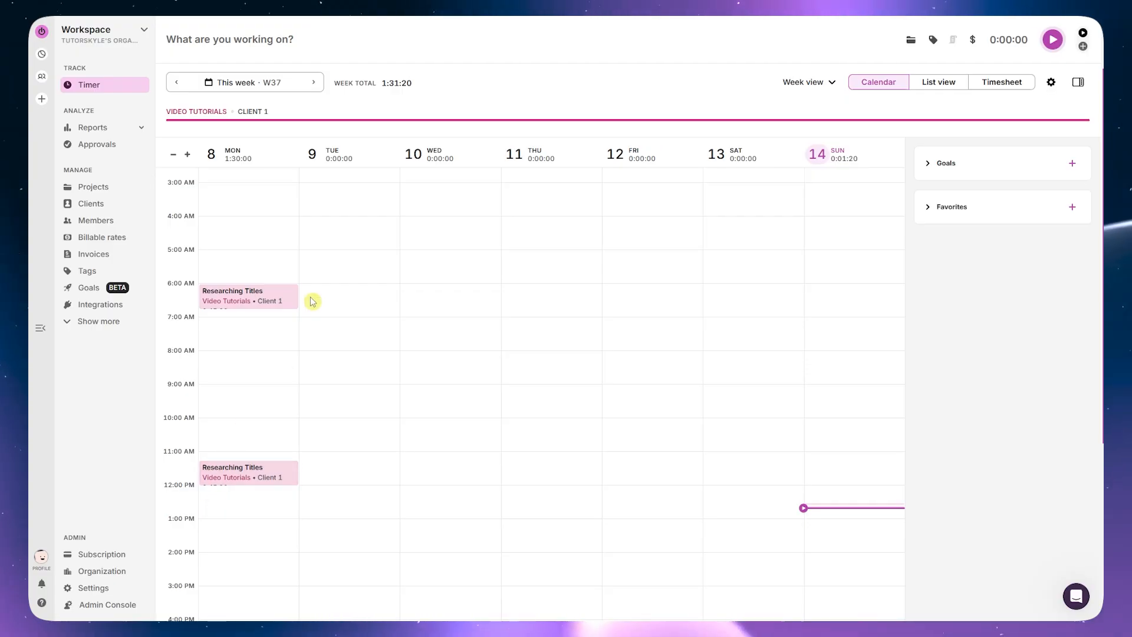
pyautogui.moveTo(229, 480)
pyautogui.mouseDown()
pyautogui.moveTo(227, 465)
pyautogui.moveTo(226, 478)
pyautogui.mouseUp()
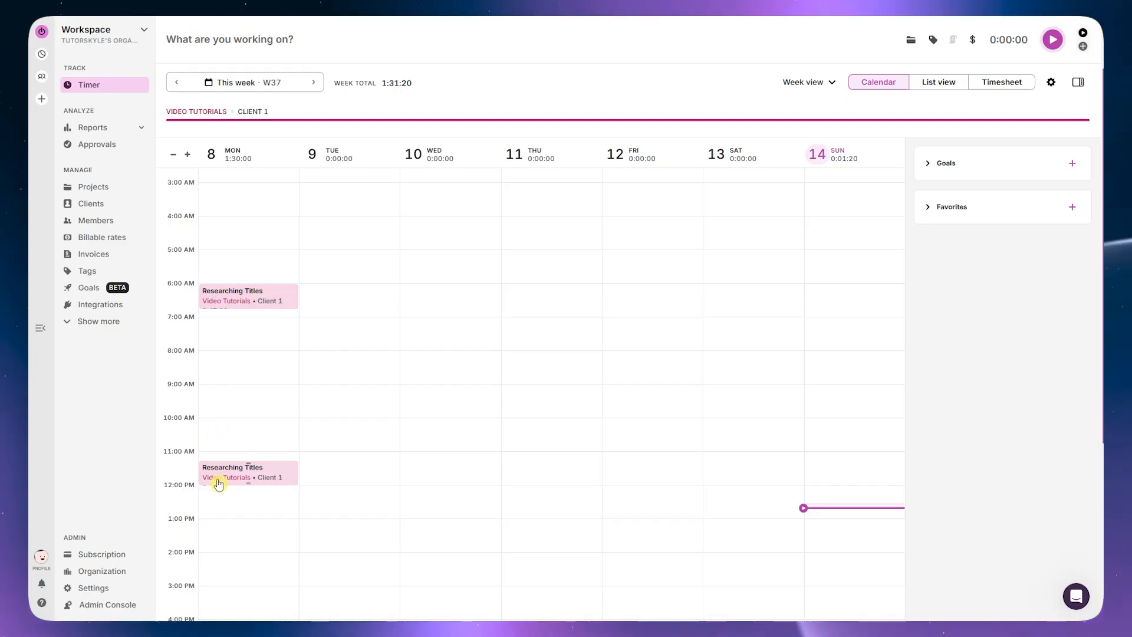
pyautogui.moveTo(226, 474); pyautogui.dragTo(227, 469)
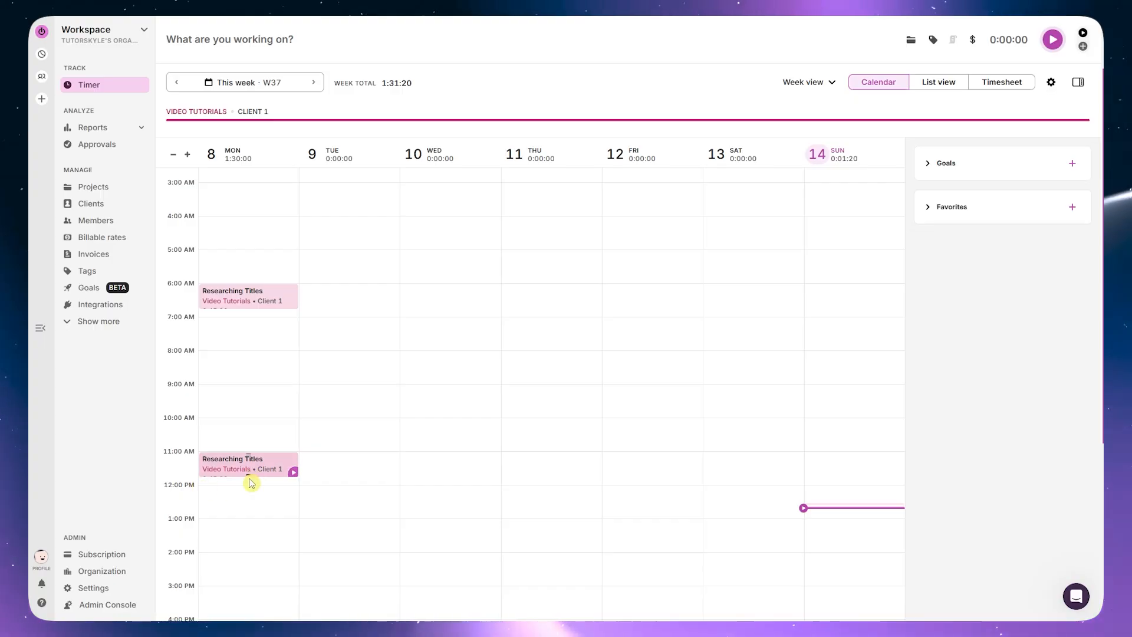
# - Extend Monday's 11:00 AM Researching Titles entry to end at 12:15 PM and check its start and end times
pyautogui.moveTo(248, 477); pyautogui.dragTo(245, 500)
pyautogui.click(245, 502)
pyautogui.click(255, 482)
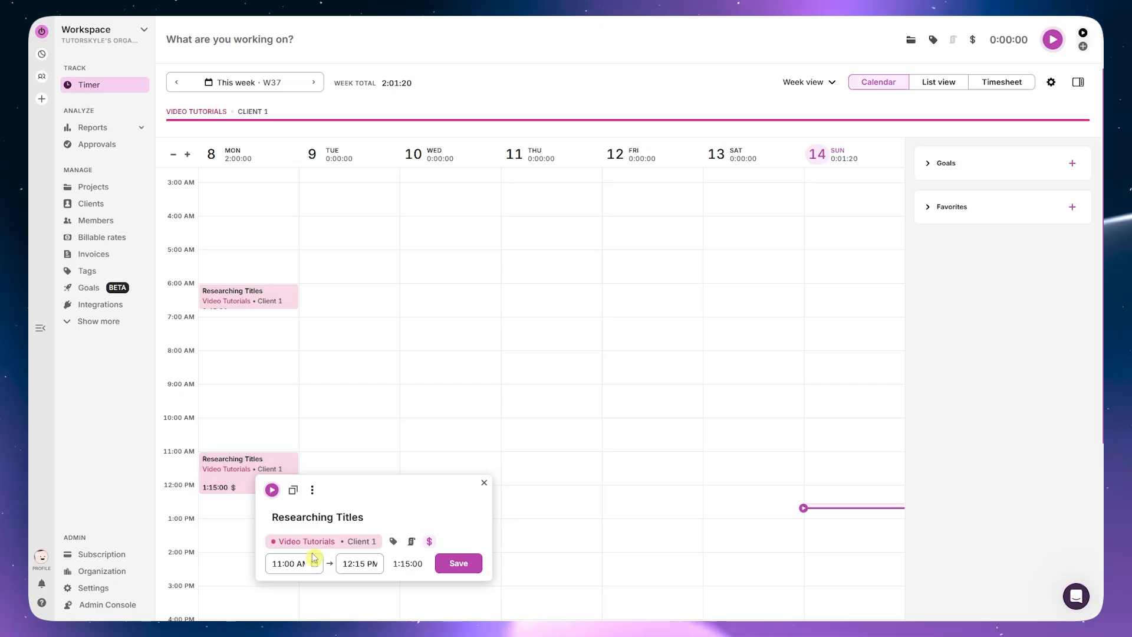
pyautogui.click(273, 563)
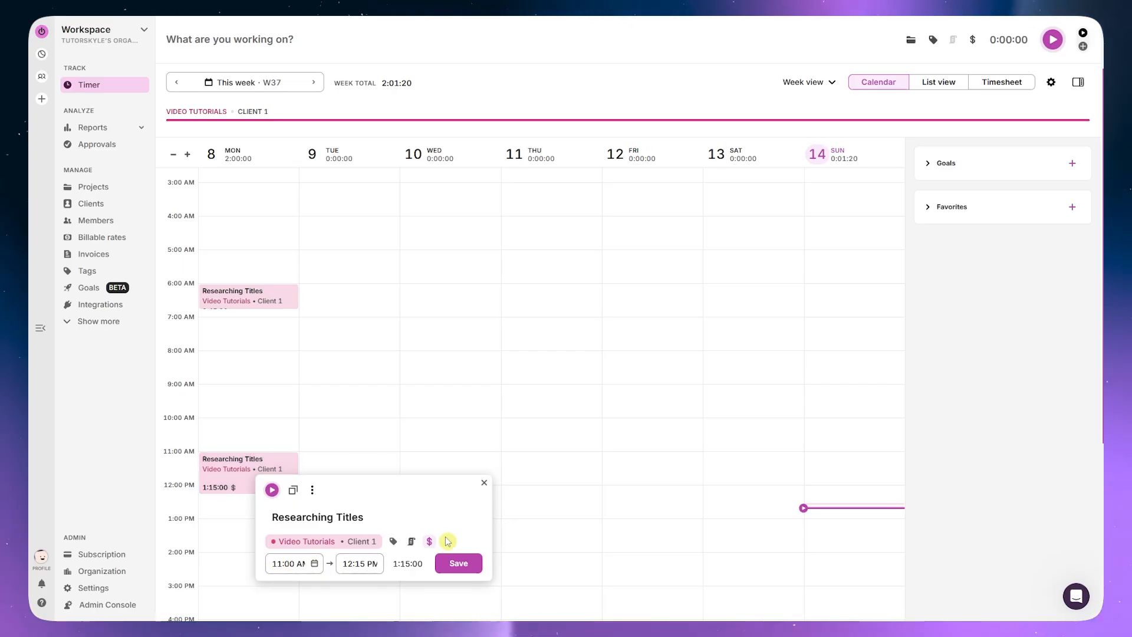
# - Split Monday's 11:00 AM Researching Titles entry into two entries at 11:45 AM
pyautogui.click(312, 489)
pyautogui.scroll(-1, 352, 480)
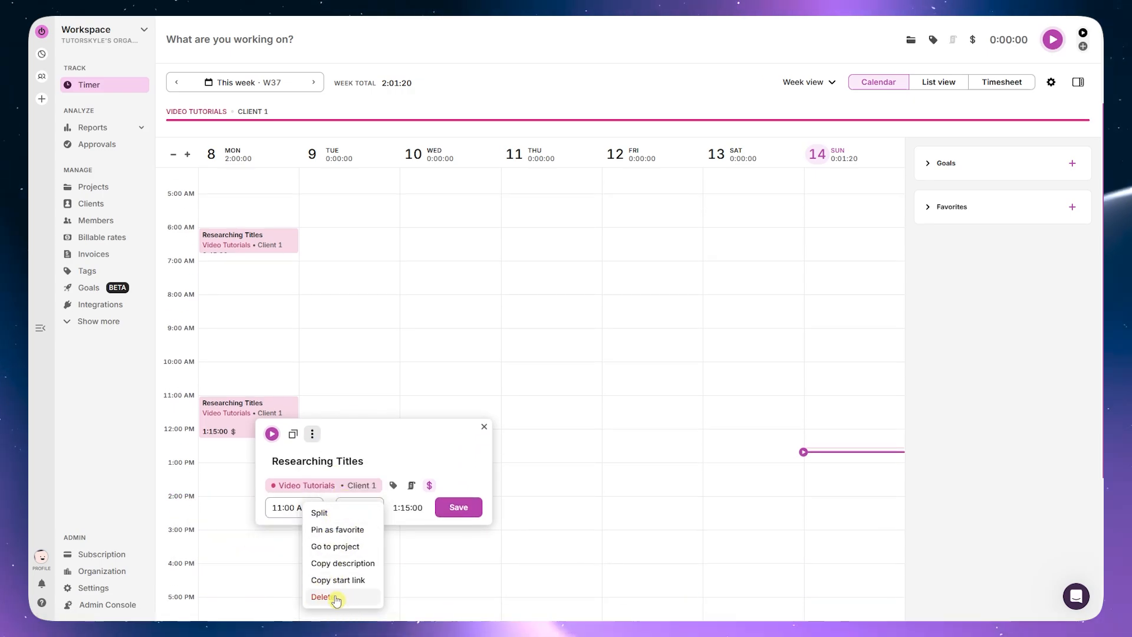
pyautogui.click(329, 512)
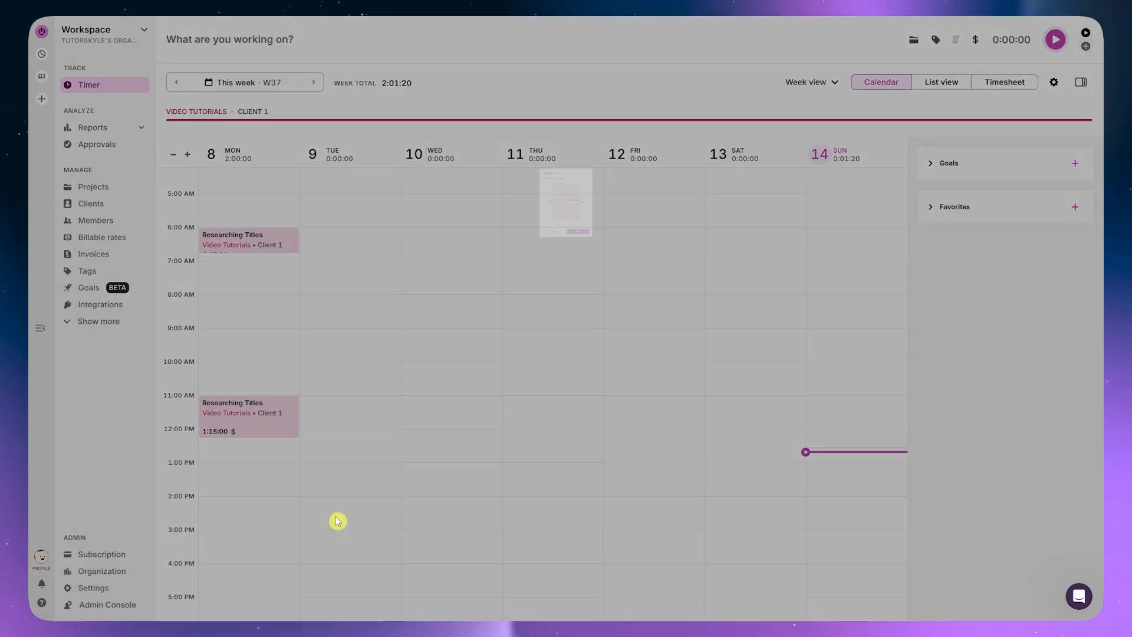
pyautogui.moveTo(626, 200)
pyautogui.mouseDown()
pyautogui.moveTo(626, 227)
pyautogui.moveTo(621, 193)
pyautogui.moveTo(617, 210)
pyautogui.mouseUp()
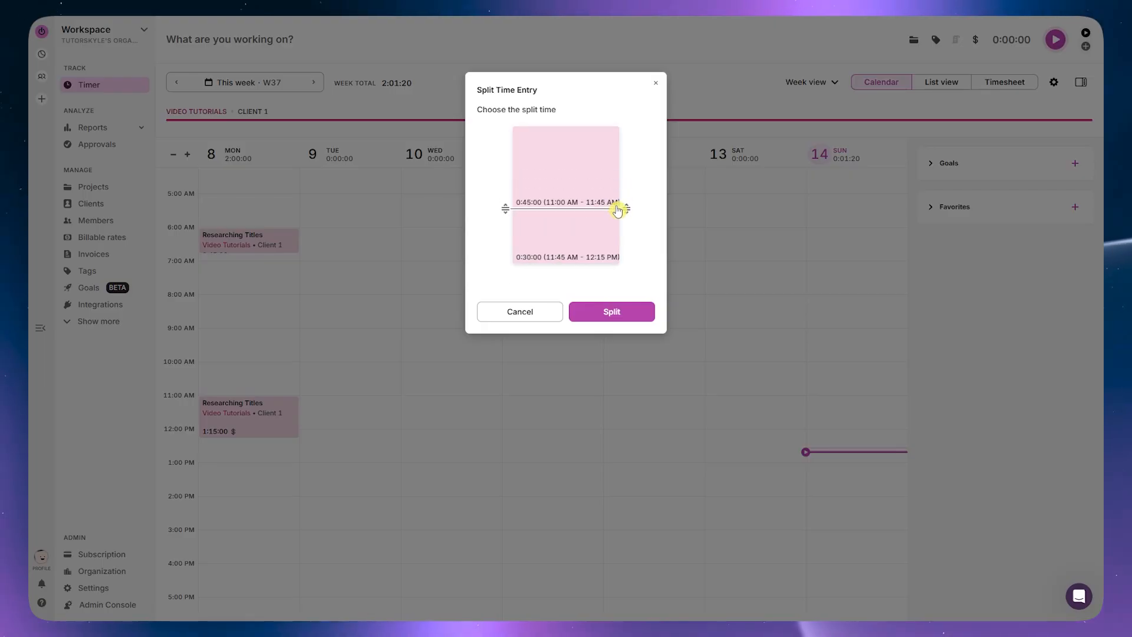
pyautogui.click(614, 316)
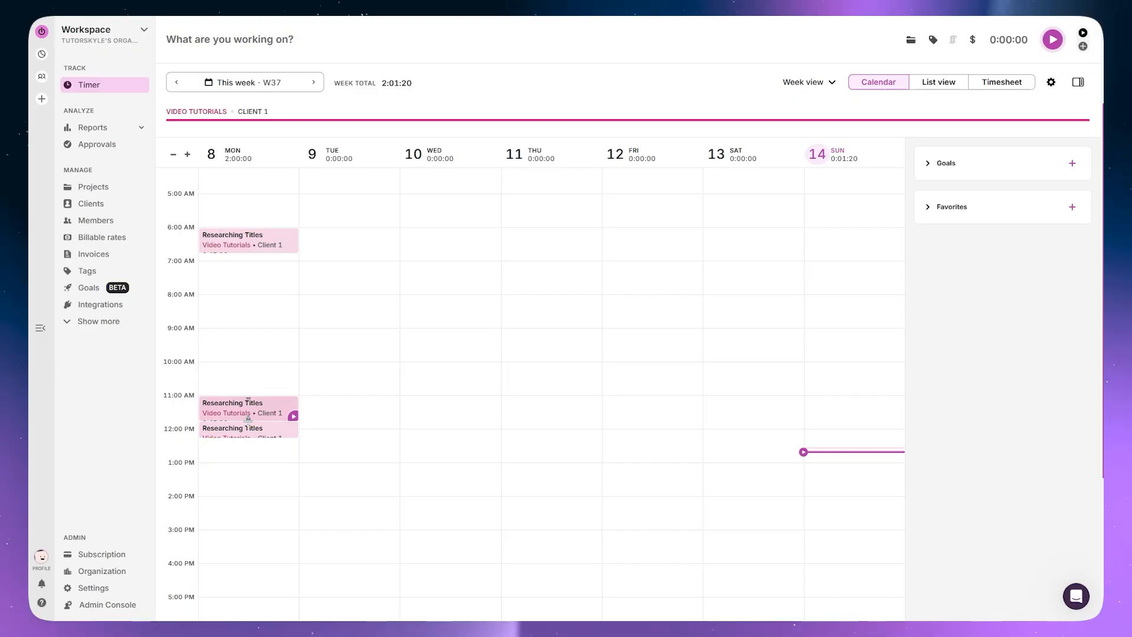
# - Move the second, 30-minute part of the split entry to Wednesday at 7:00 AM and close its details
pyautogui.moveTo(265, 436)
pyautogui.moveTo(266, 435); pyautogui.dragTo(265, 452)
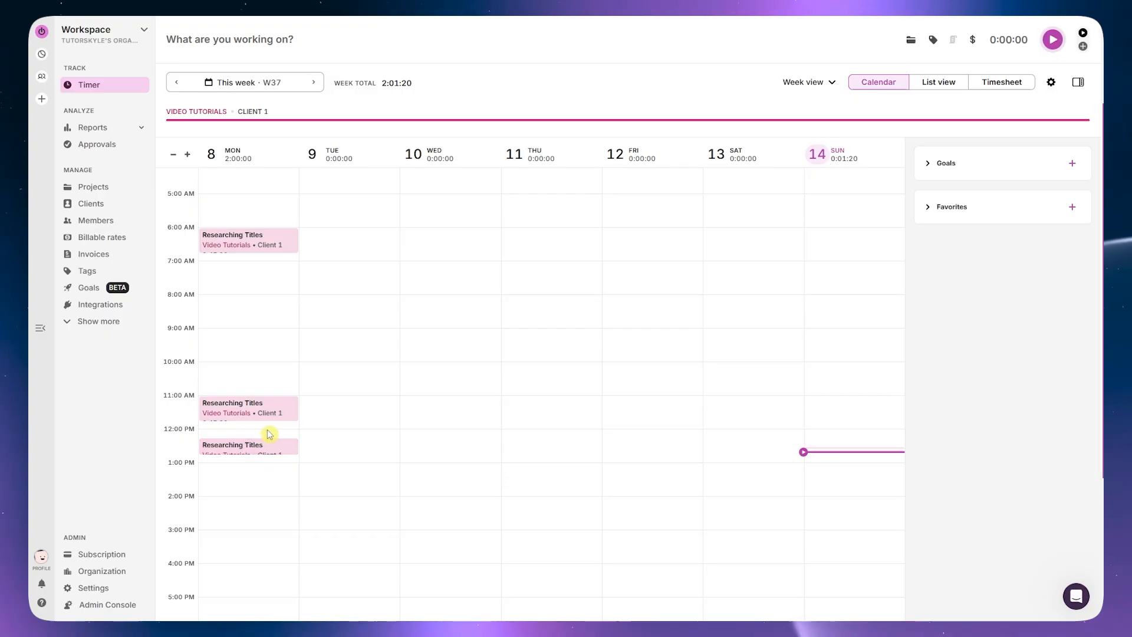
pyautogui.moveTo(265, 446); pyautogui.dragTo(451, 276)
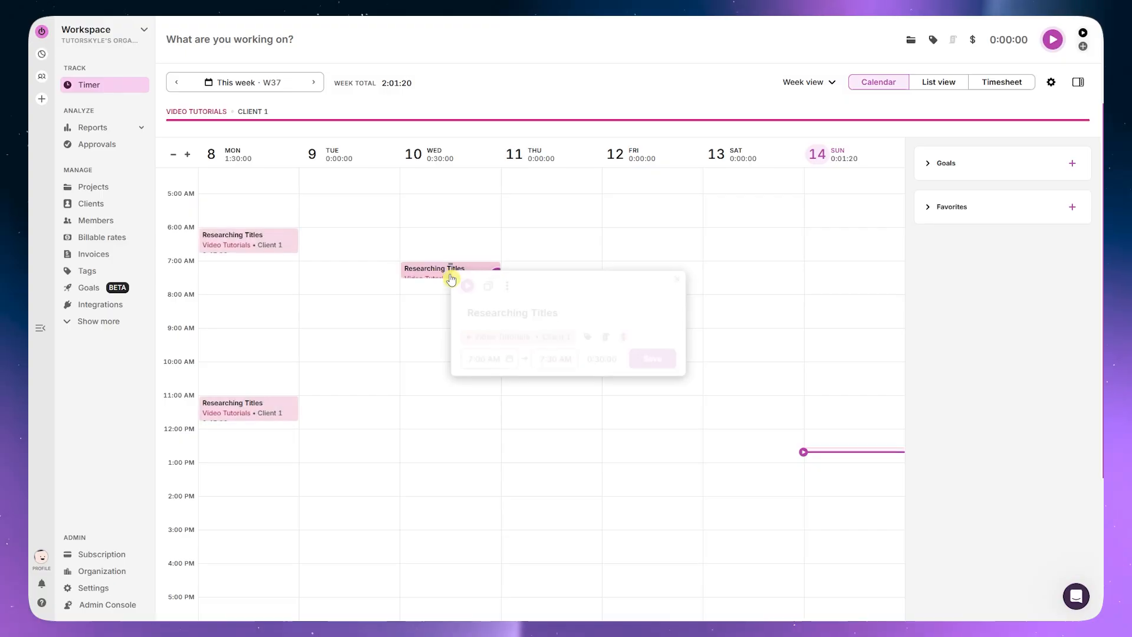
pyautogui.click(459, 242)
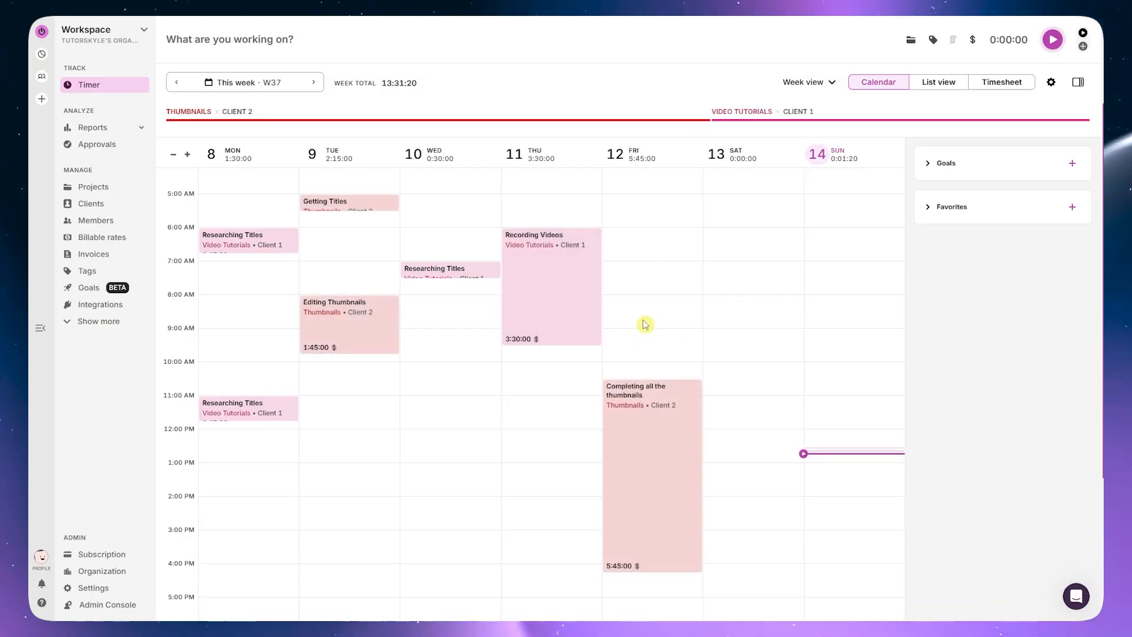
# - Compare the week's tracked entries in the list and calendar views, and show them as a timesheet
pyautogui.click(938, 82)
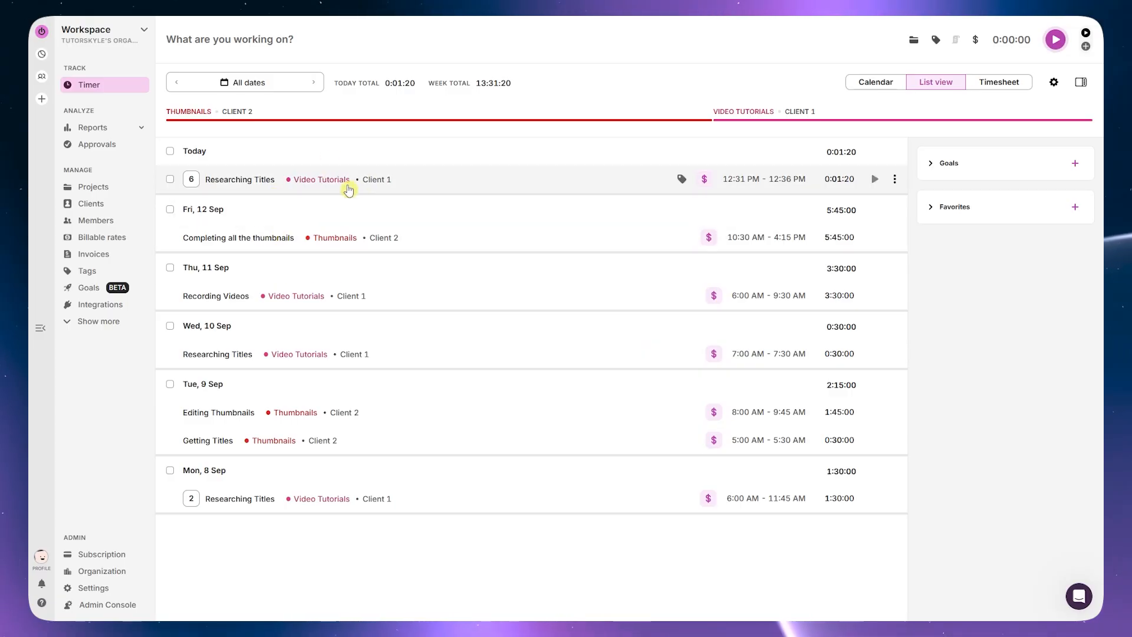
pyautogui.click(867, 82)
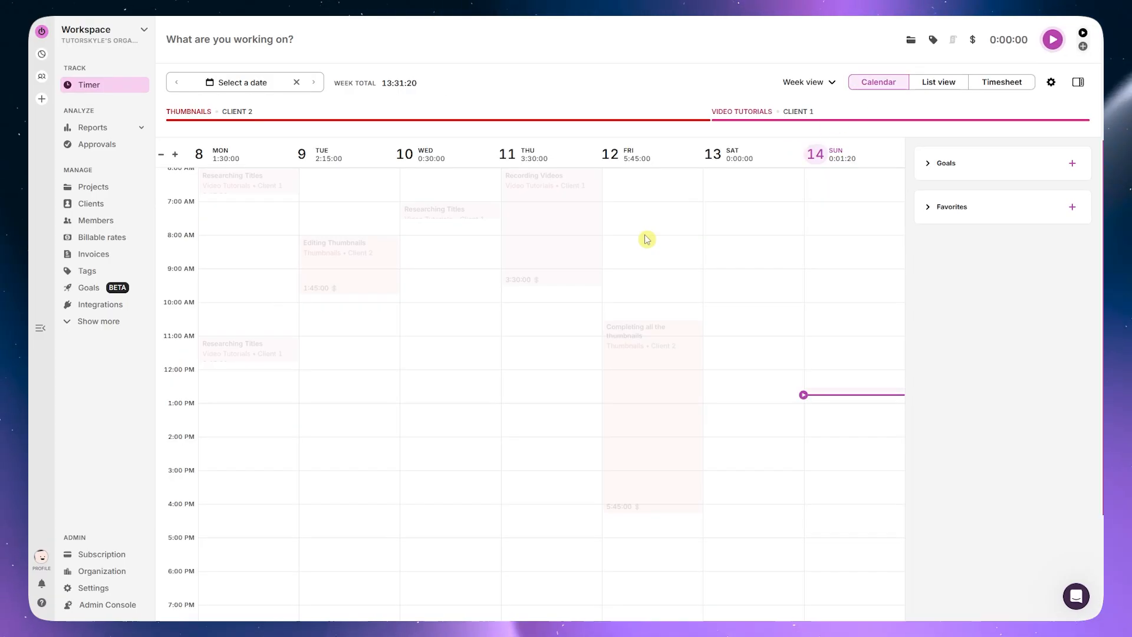
pyautogui.click(938, 85)
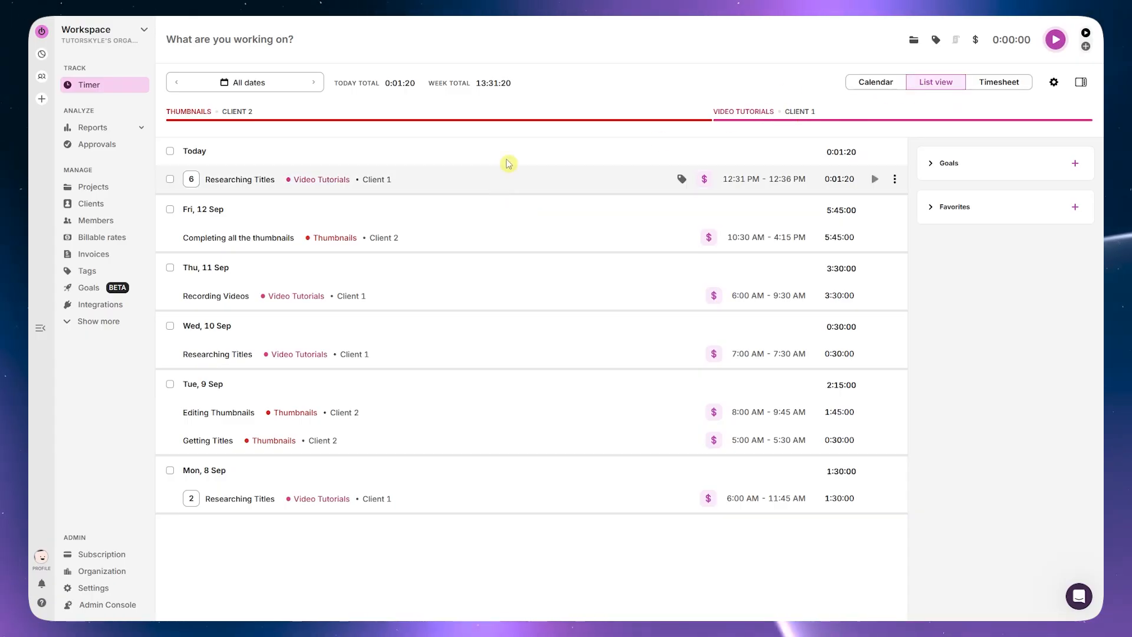
pyautogui.click(859, 84)
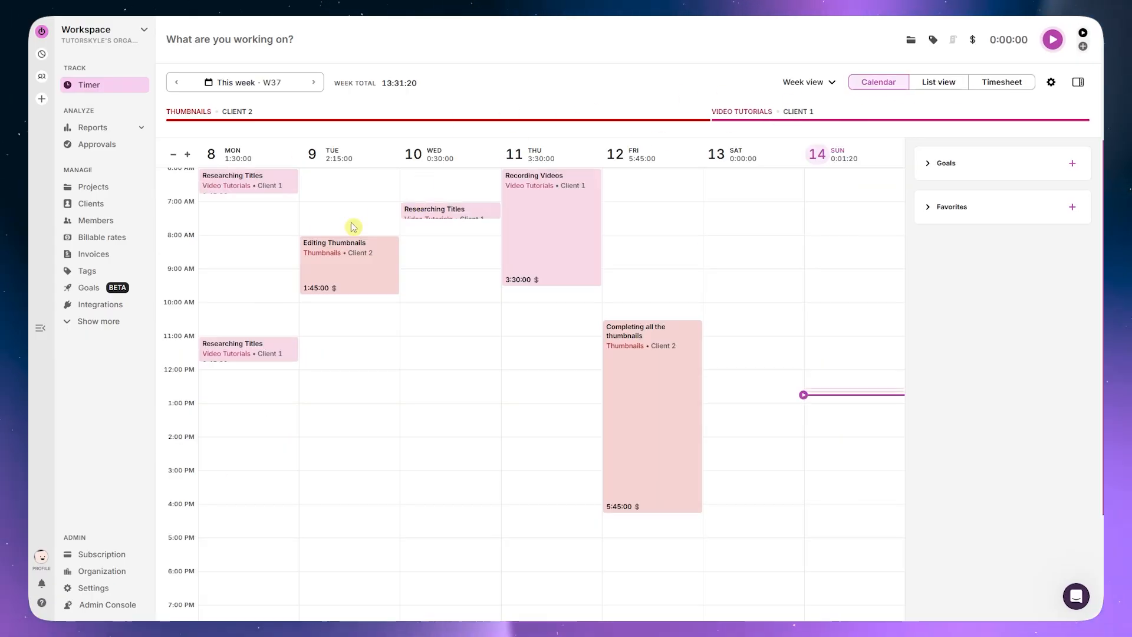
pyautogui.click(935, 83)
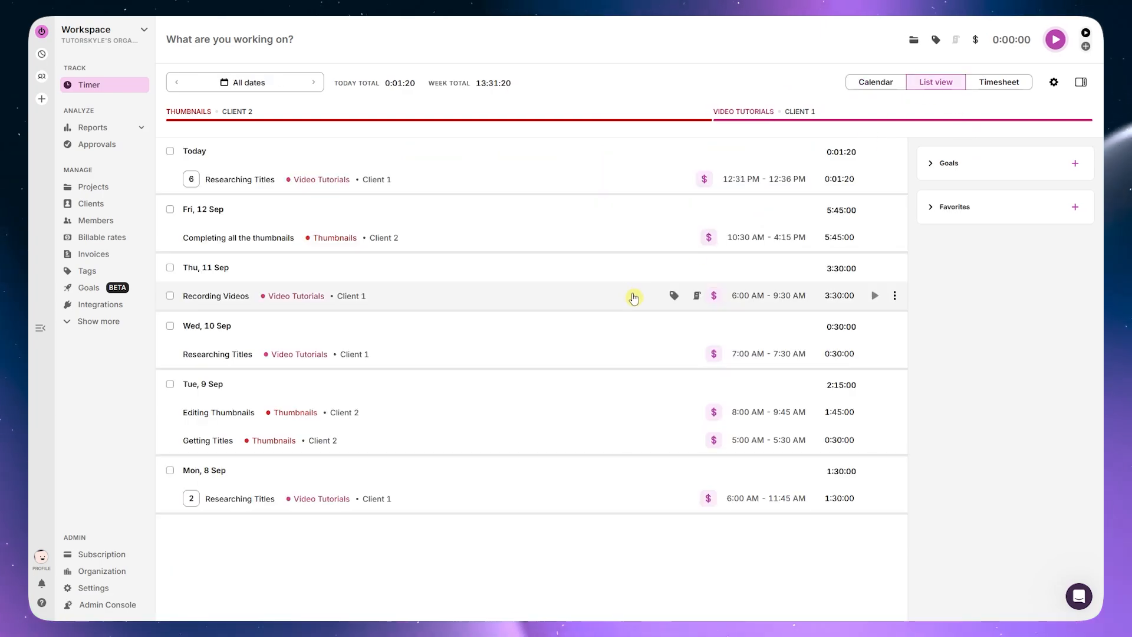
pyautogui.click(991, 87)
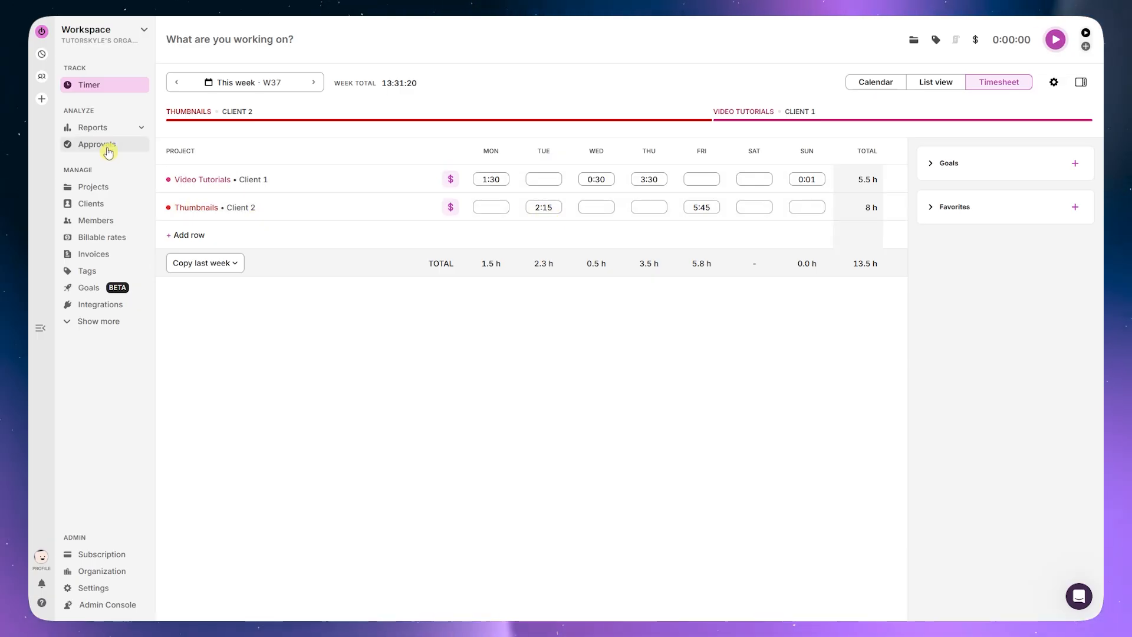
# - Review the details of Monday's Researching Titles entries and Tuesday's Editing Thumbnails and Getting Titles entries in the calendar
pyautogui.click(873, 84)
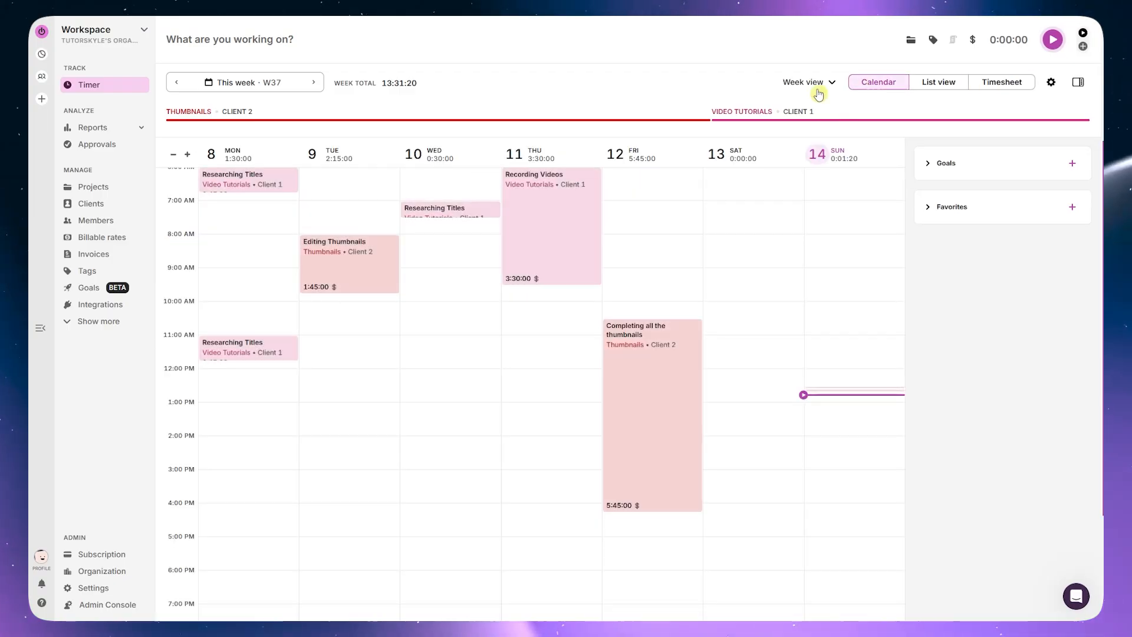
pyautogui.scroll(1, 254, 335)
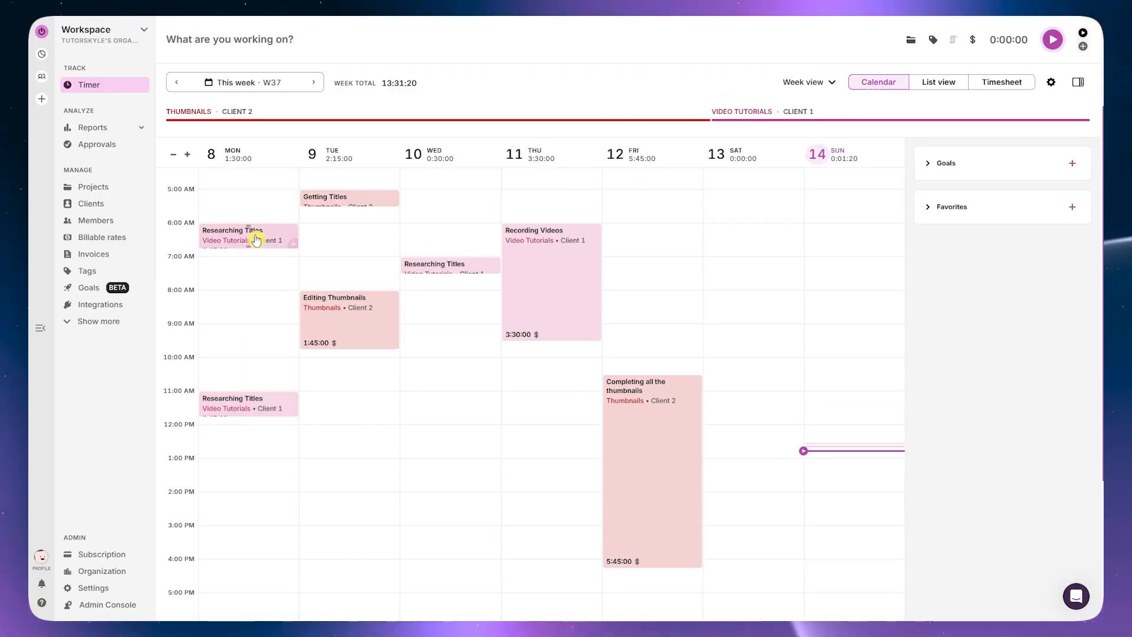
pyautogui.click(260, 241)
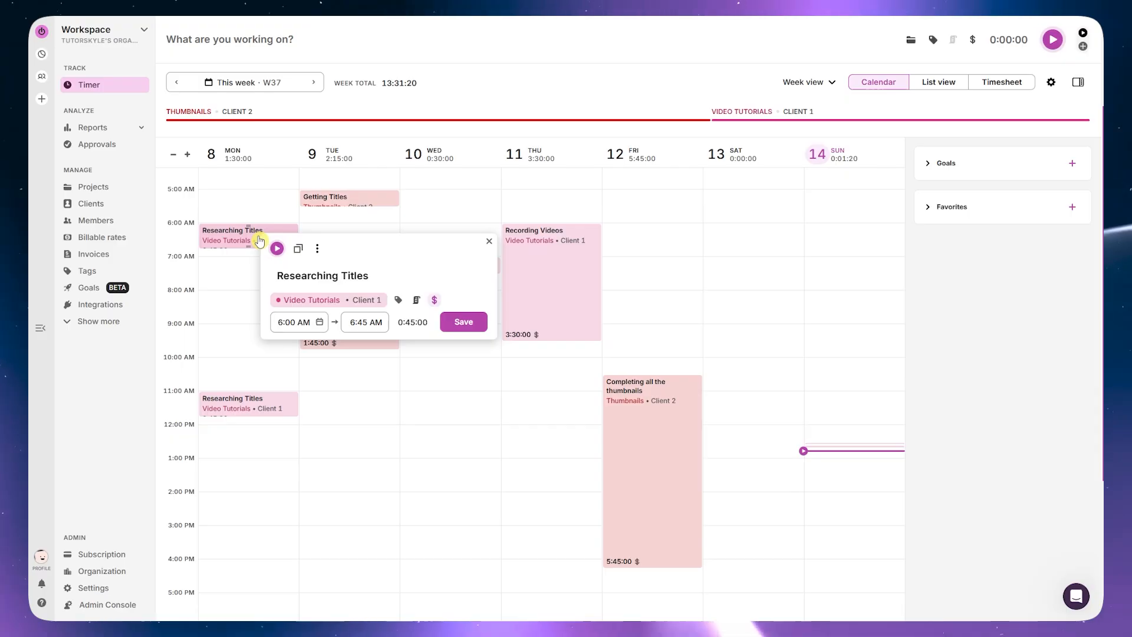
pyautogui.click(246, 412)
pyautogui.click(246, 413)
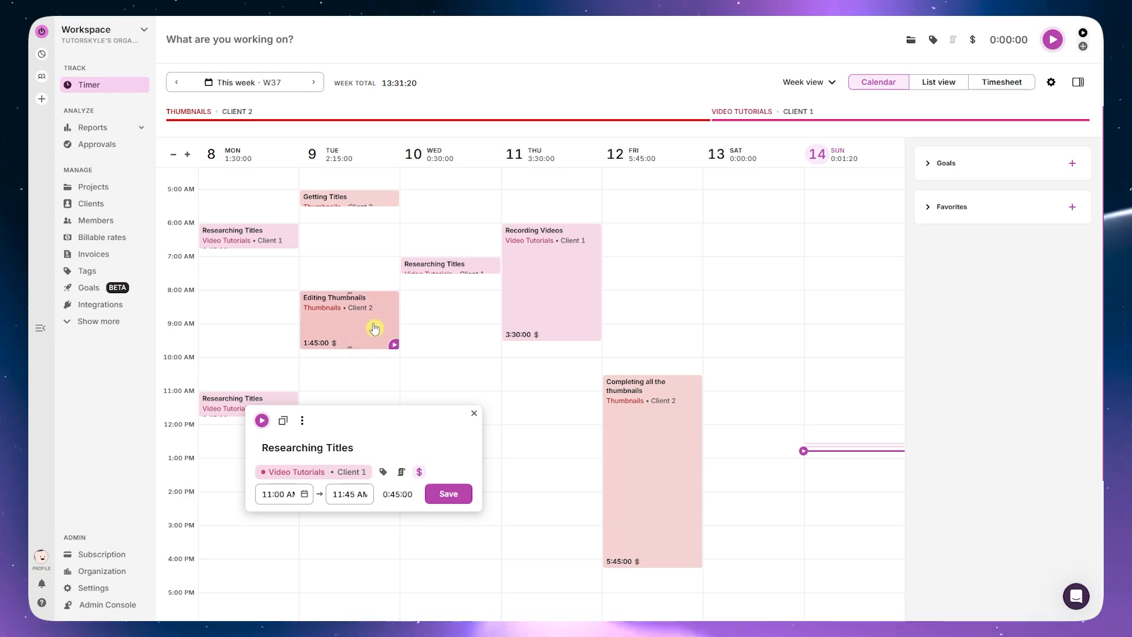
pyautogui.click(348, 319)
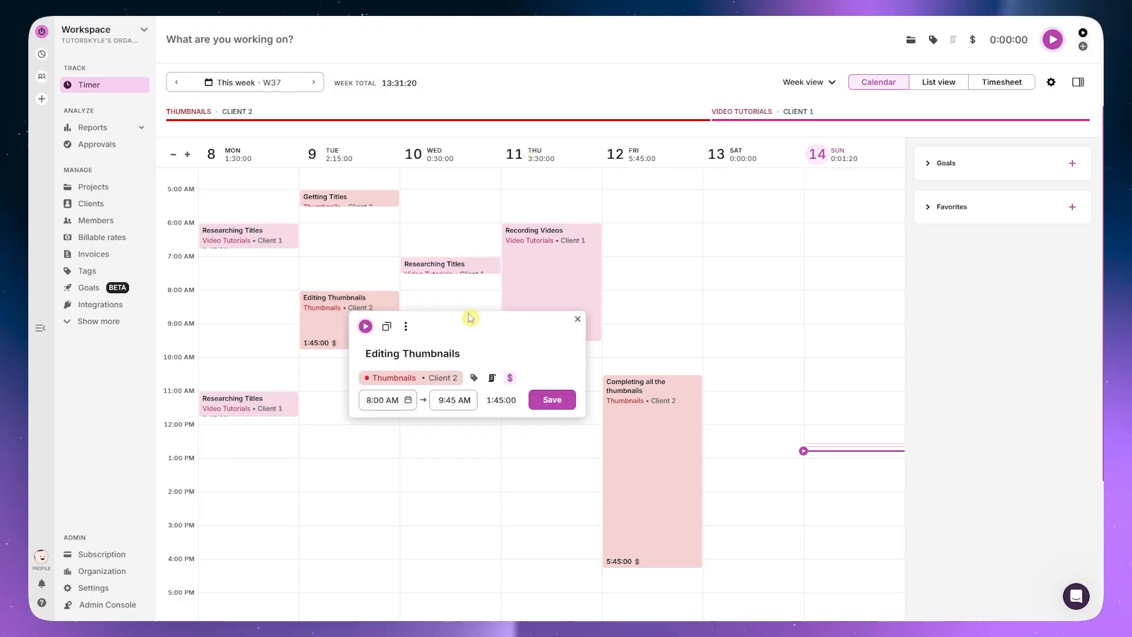
pyautogui.click(354, 205)
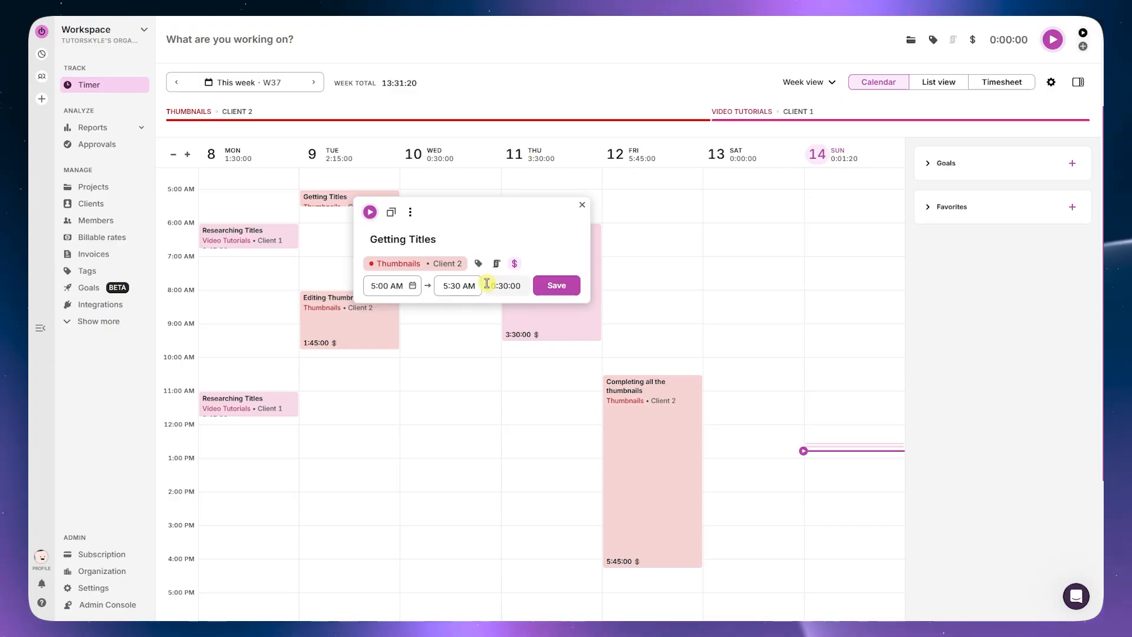
# - Add a row for the Video Tutorials project in the weekly timesheet, look at the project choices again and dismiss them
pyautogui.click(1016, 82)
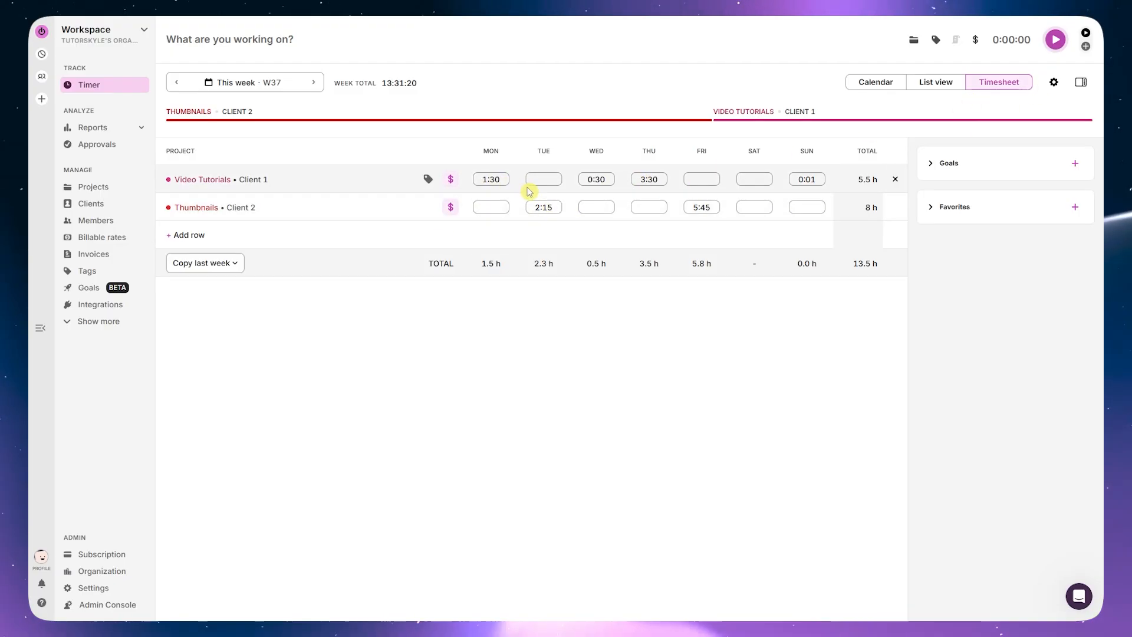
pyautogui.click(188, 236)
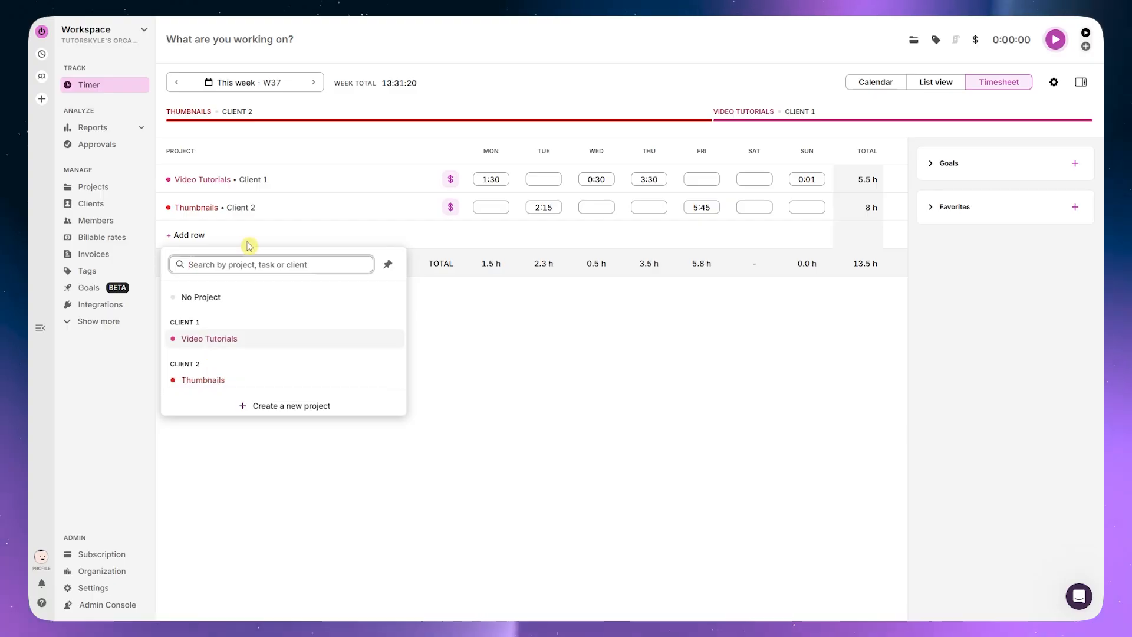
pyautogui.click(222, 345)
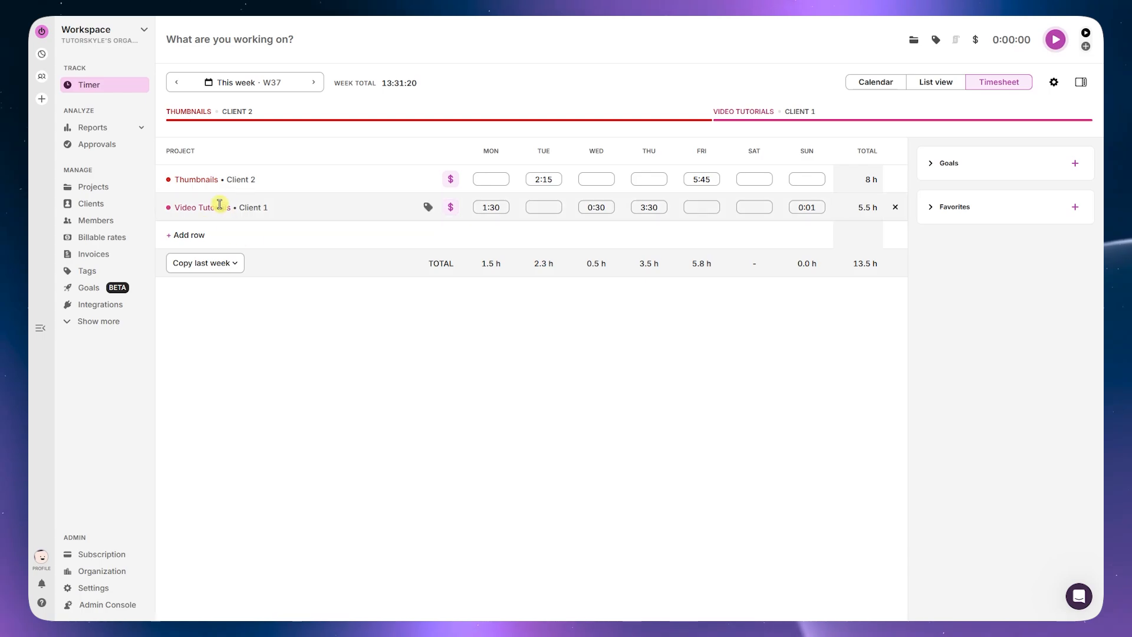
pyautogui.click(198, 237)
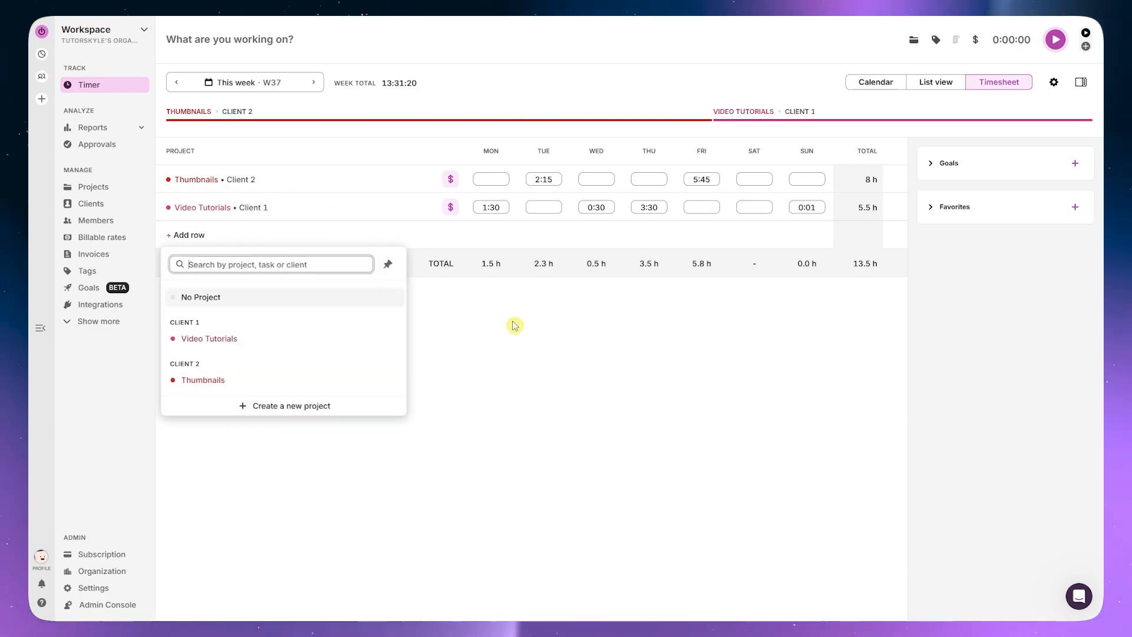
pyautogui.click(529, 337)
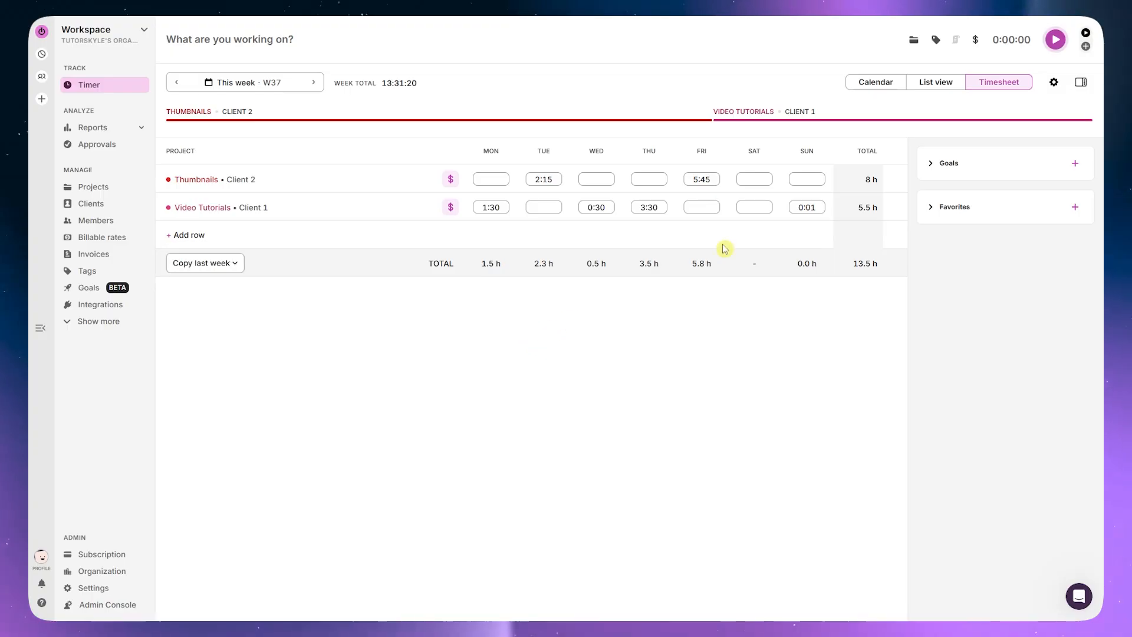
# - Start a new goal named "Complete 2 projects" with the dollar icon, keeping yourself as the member
pyautogui.click(1074, 168)
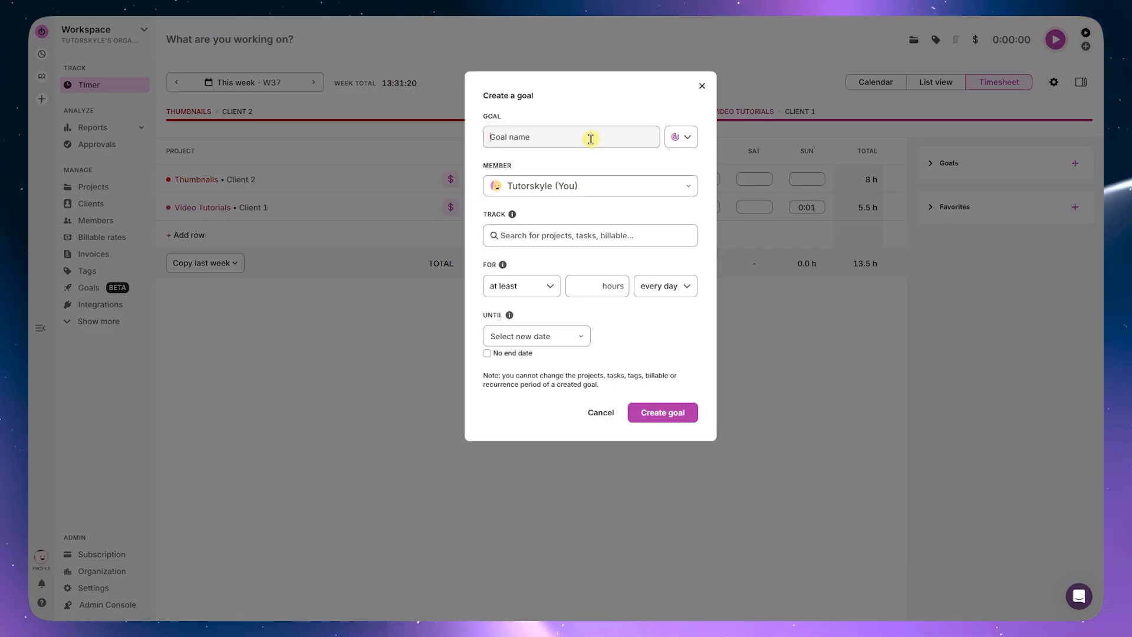
pyautogui.write('c')
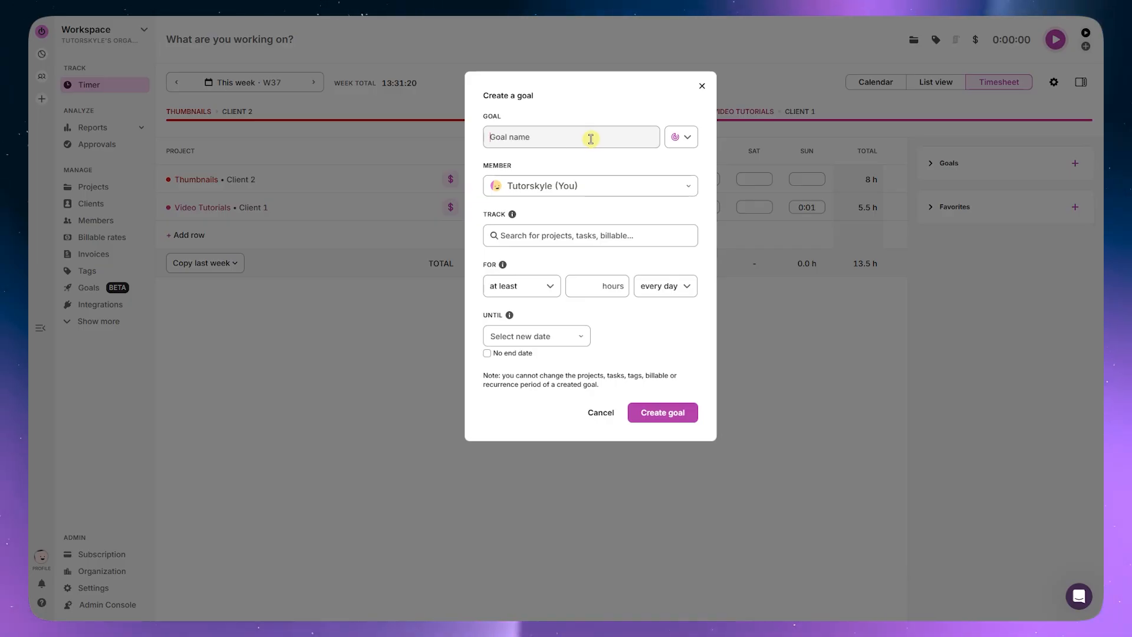
pyautogui.write('omplete 2 projects')
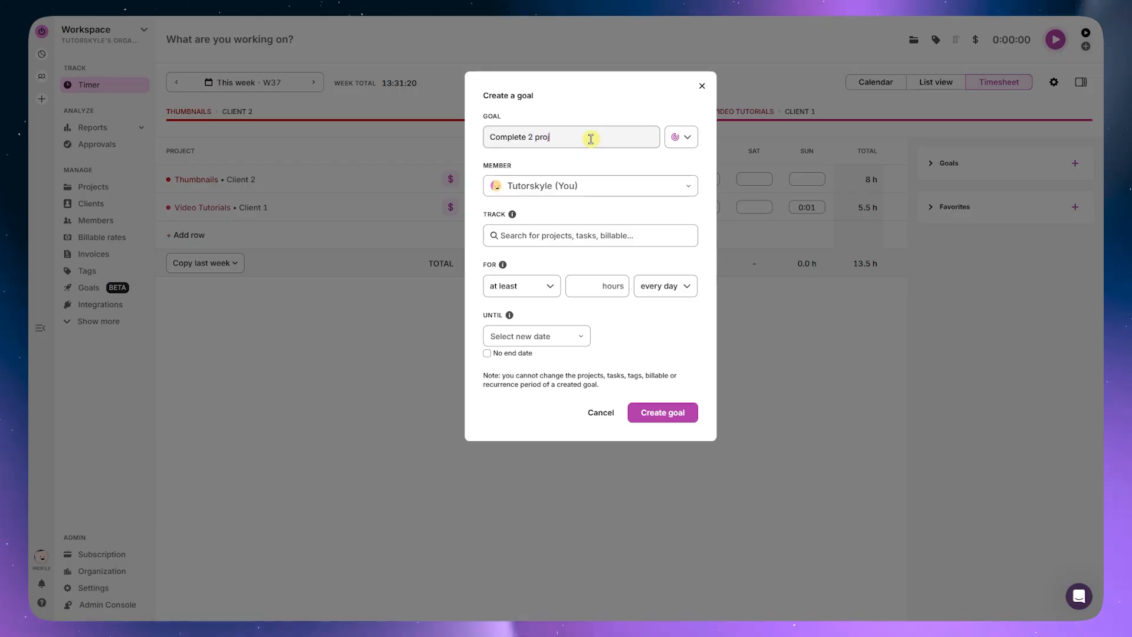
pyautogui.click(690, 138)
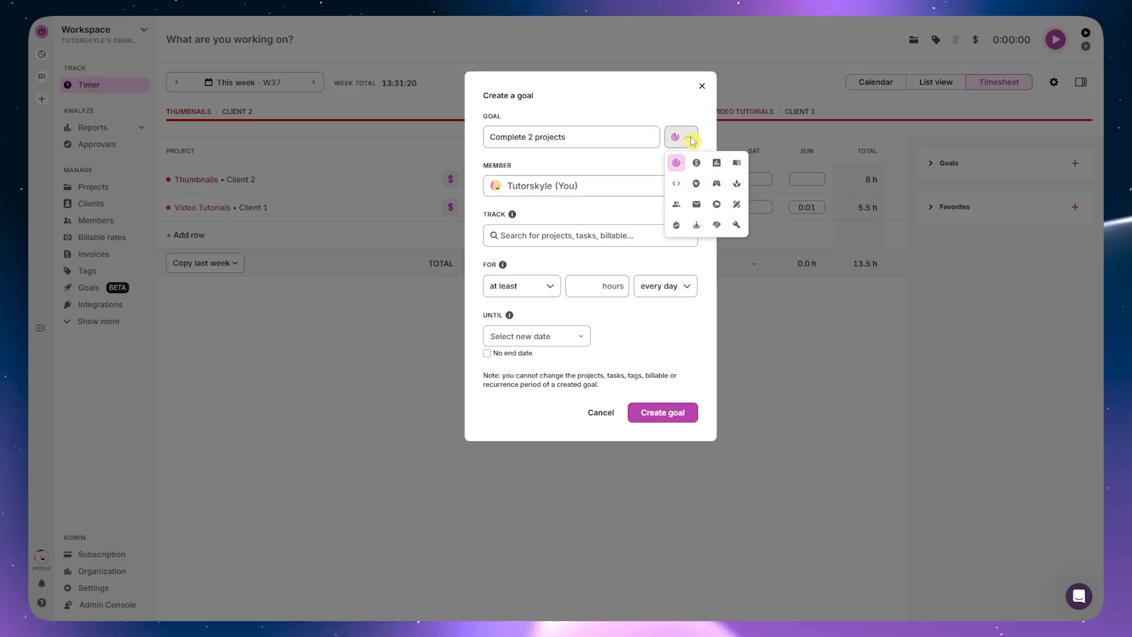
pyautogui.click(701, 167)
pyautogui.click(594, 178)
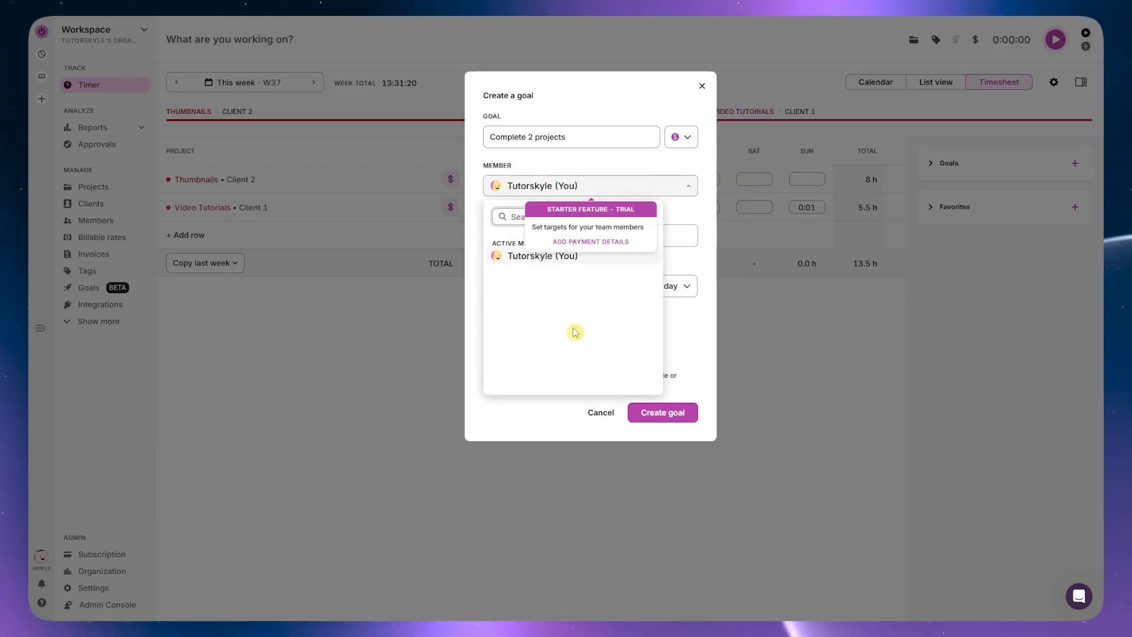
pyautogui.click(702, 335)
# - Add the Video Tutorials and Thumbnails projects as what the goal tracks
pyautogui.click(533, 235)
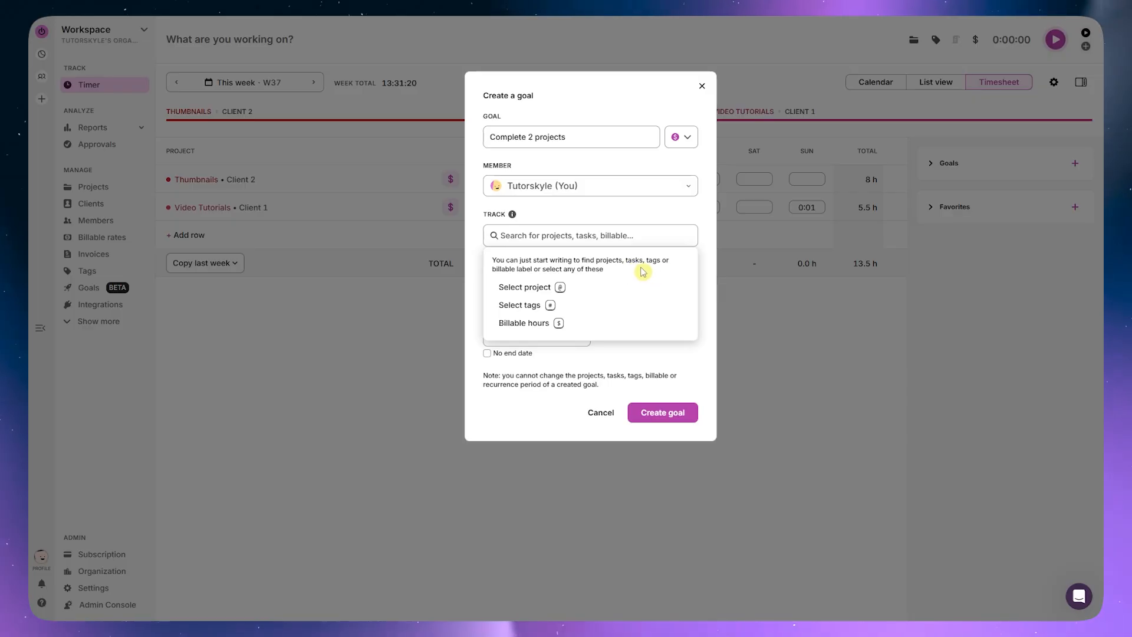
pyautogui.click(580, 293)
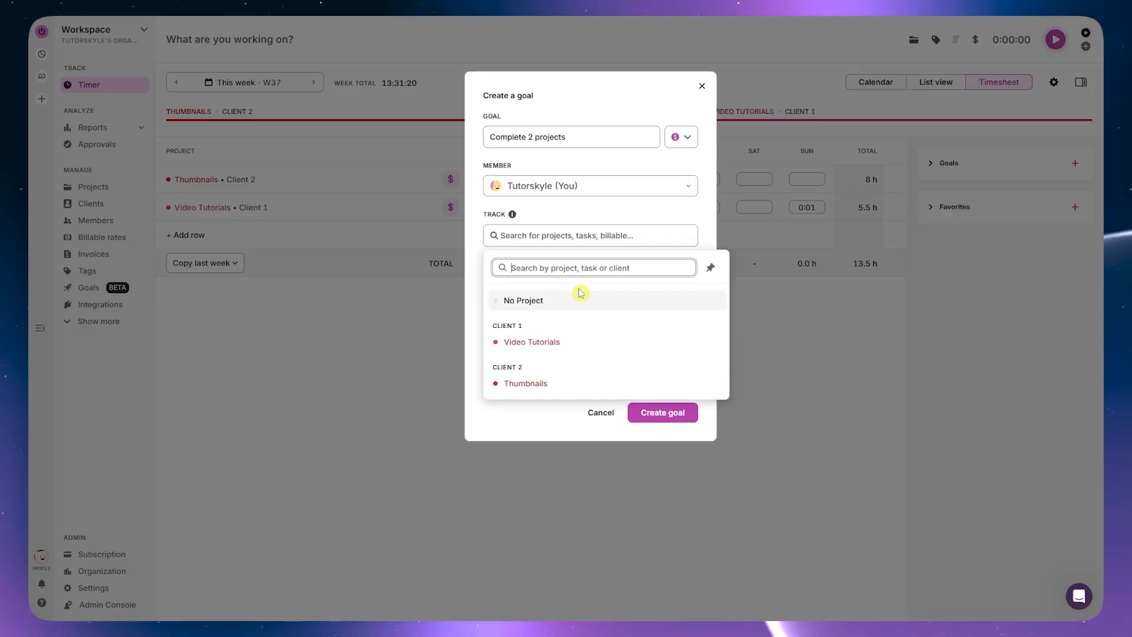
pyautogui.click(553, 341)
pyautogui.click(625, 236)
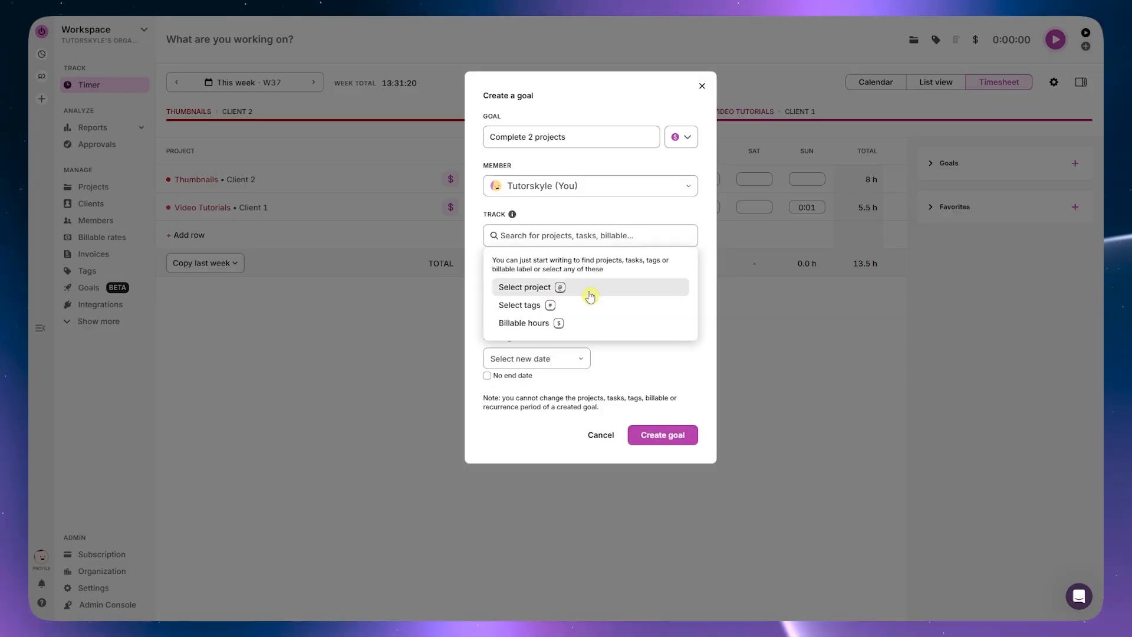
pyautogui.click(664, 348)
pyautogui.click(601, 236)
pyautogui.click(576, 295)
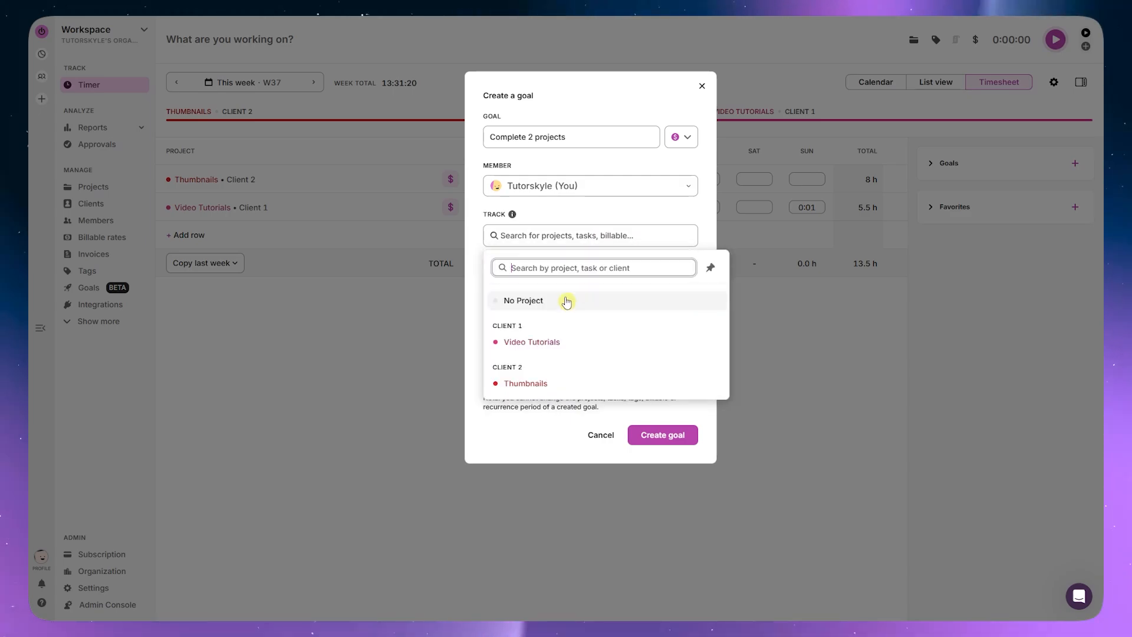
pyautogui.click(525, 386)
# - Set the goal to at least 3 hours every day until September 23, 2025, and create it
pyautogui.click(542, 311)
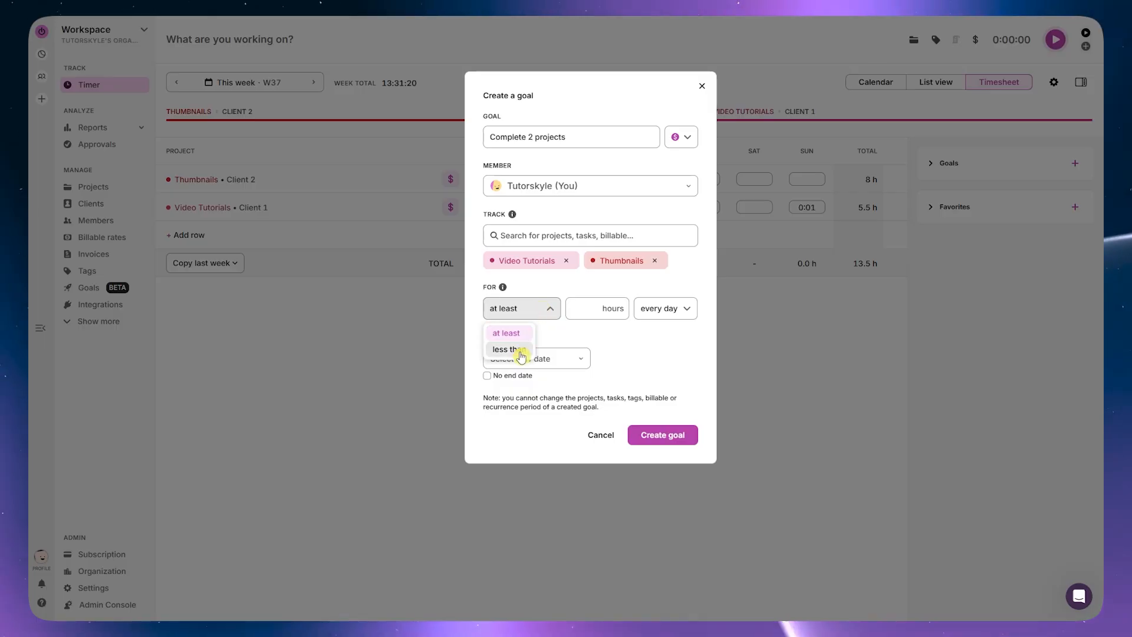
pyautogui.click(617, 313)
pyautogui.write('3')
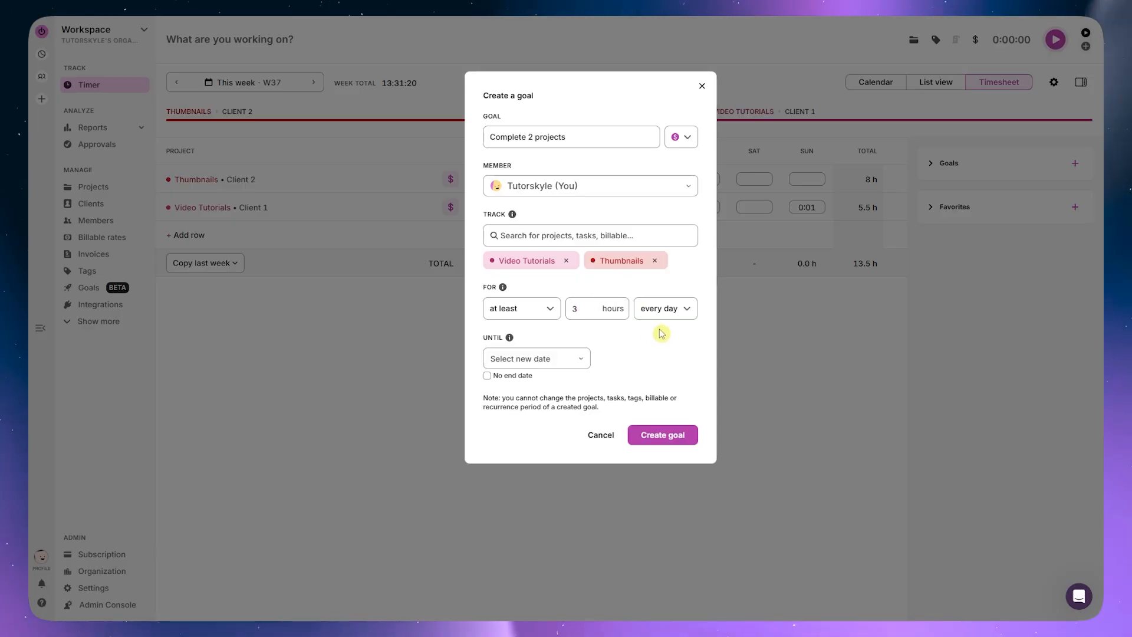
pyautogui.click(530, 362)
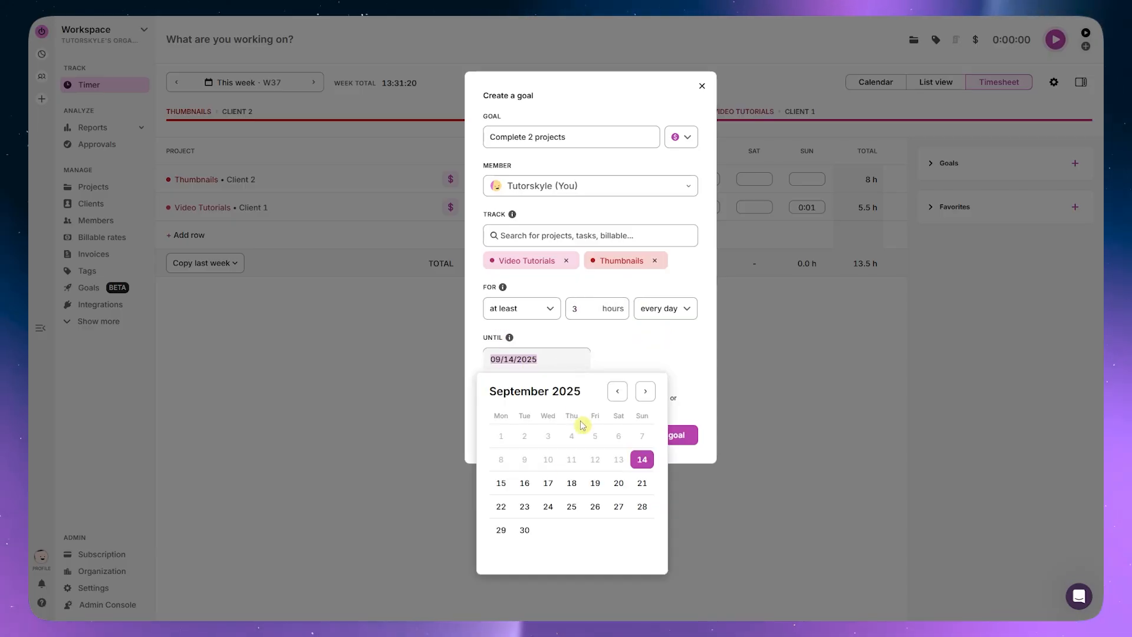
pyautogui.click(524, 507)
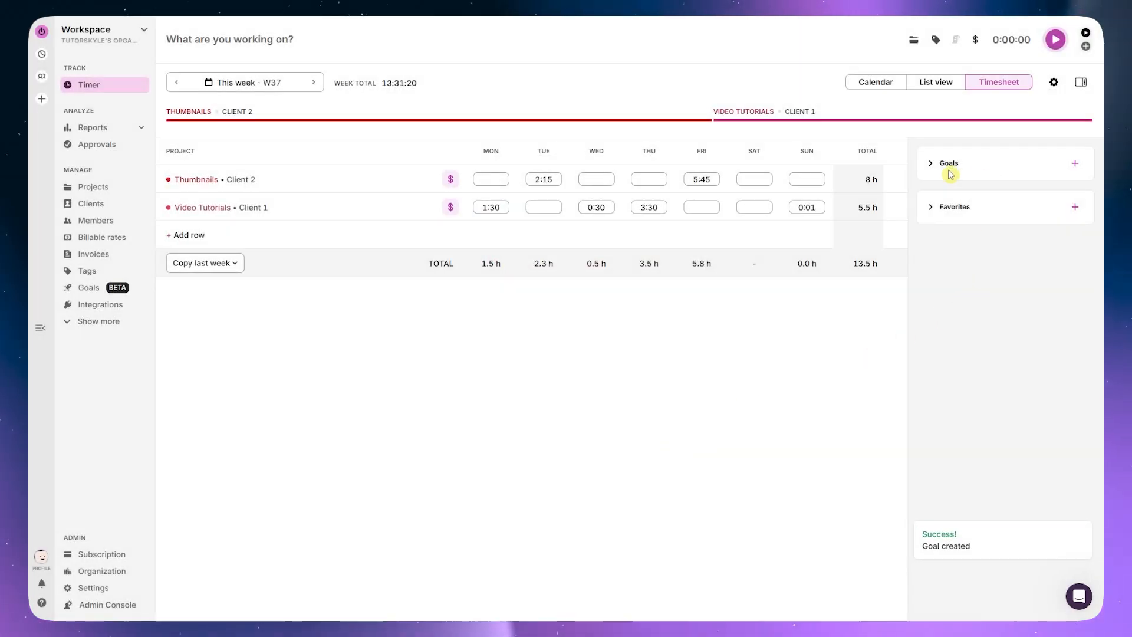
# - Expand the goals and favorites lists, and pin Thursday's Recording Videos calendar entry as a favorite
pyautogui.click(932, 167)
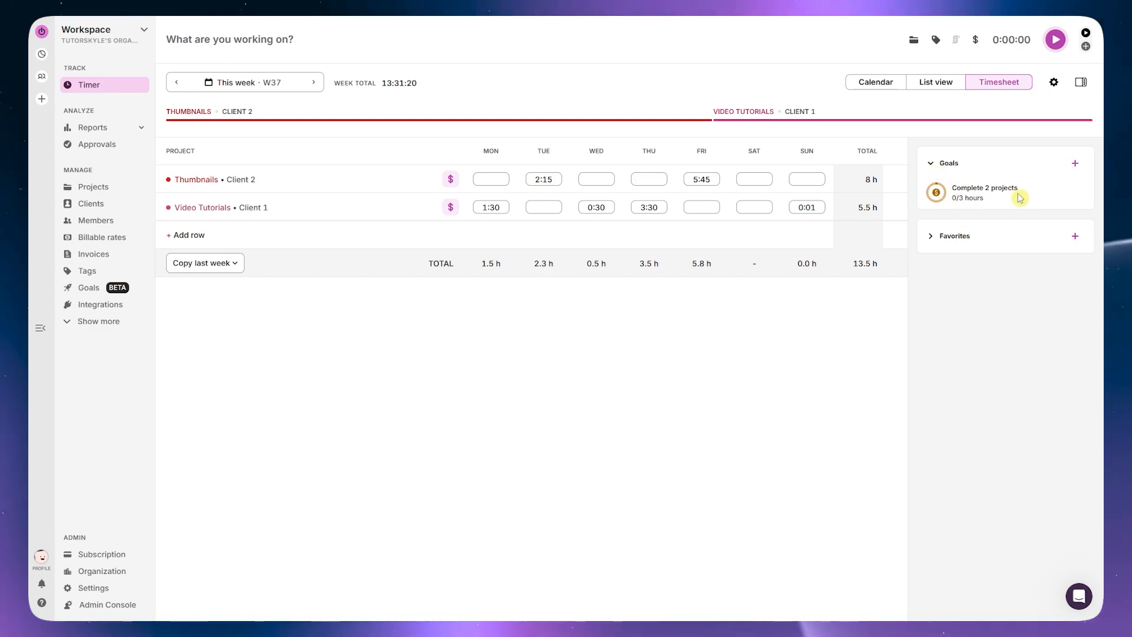
pyautogui.click(941, 237)
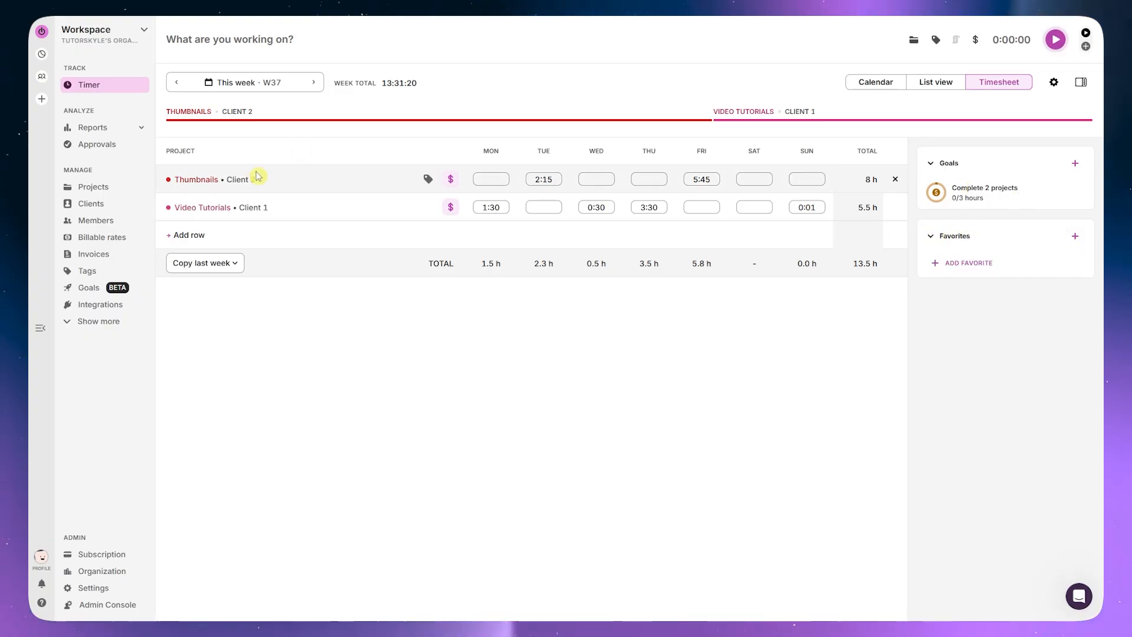
pyautogui.click(882, 87)
pyautogui.click(579, 197)
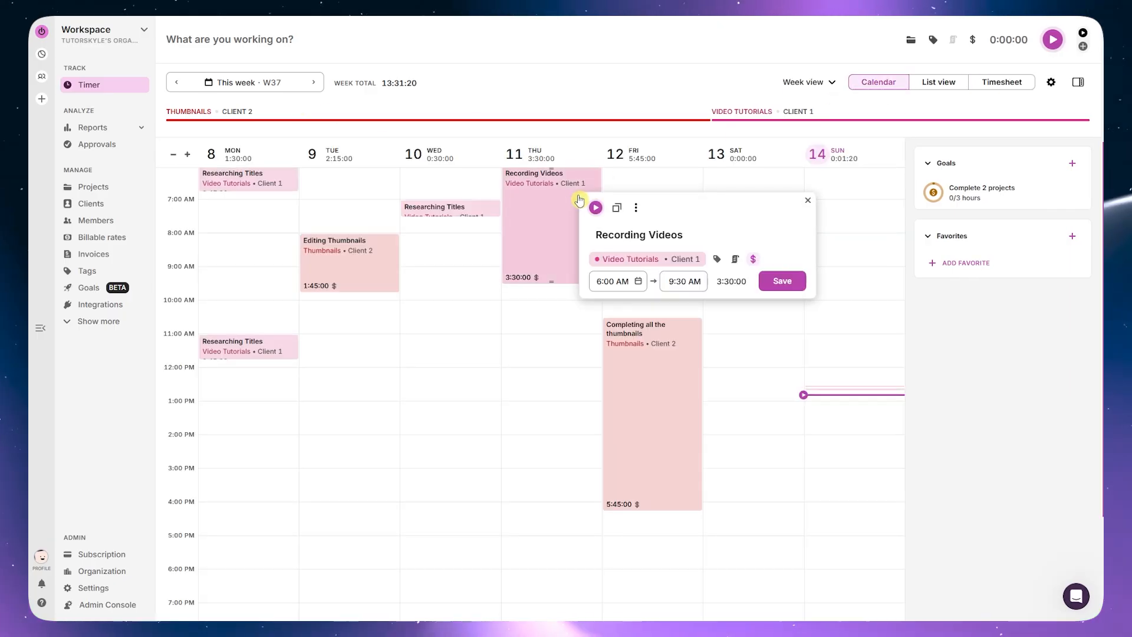
pyautogui.click(636, 208)
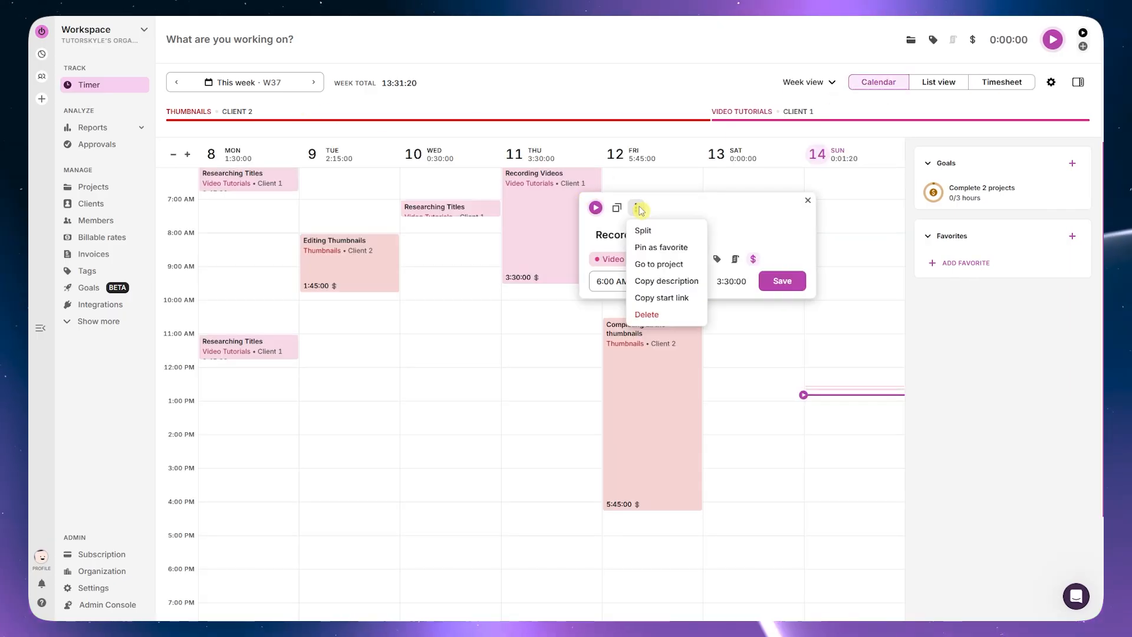
pyautogui.click(664, 250)
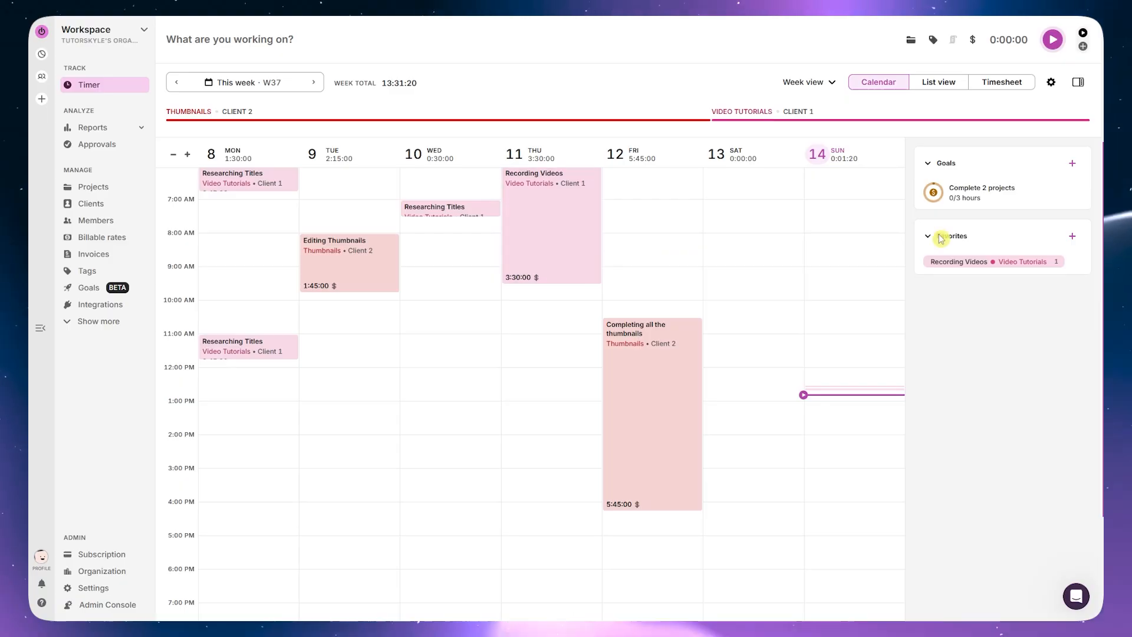
# - Compare the tracked time in the timesheet, list and calendar views, ending on the calendar
pyautogui.click(999, 88)
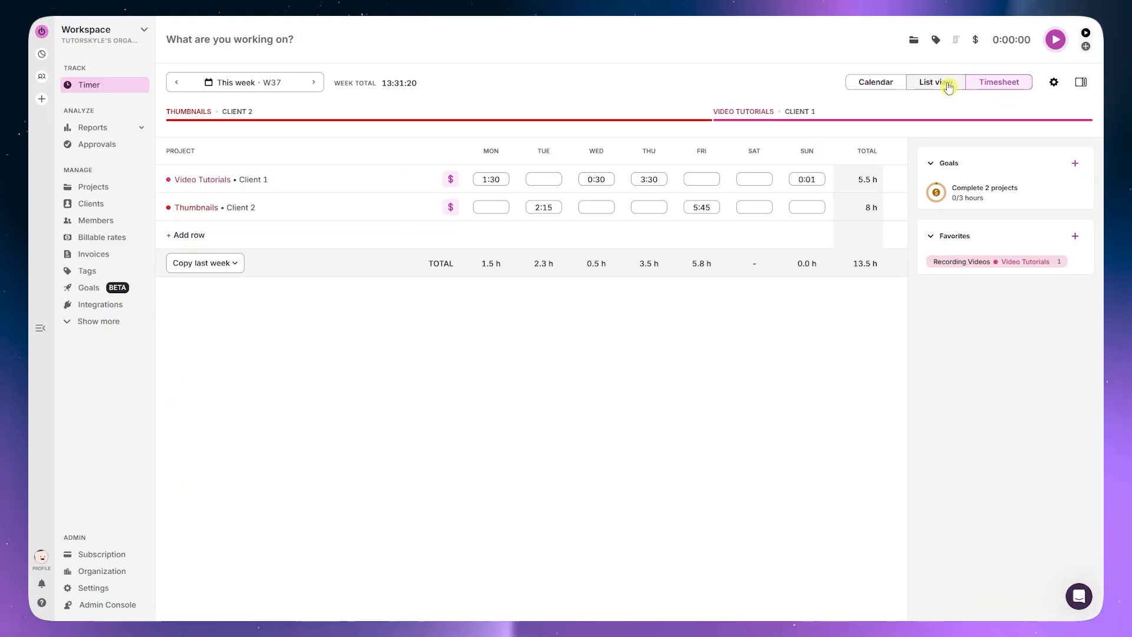
pyautogui.click(946, 85)
pyautogui.click(882, 93)
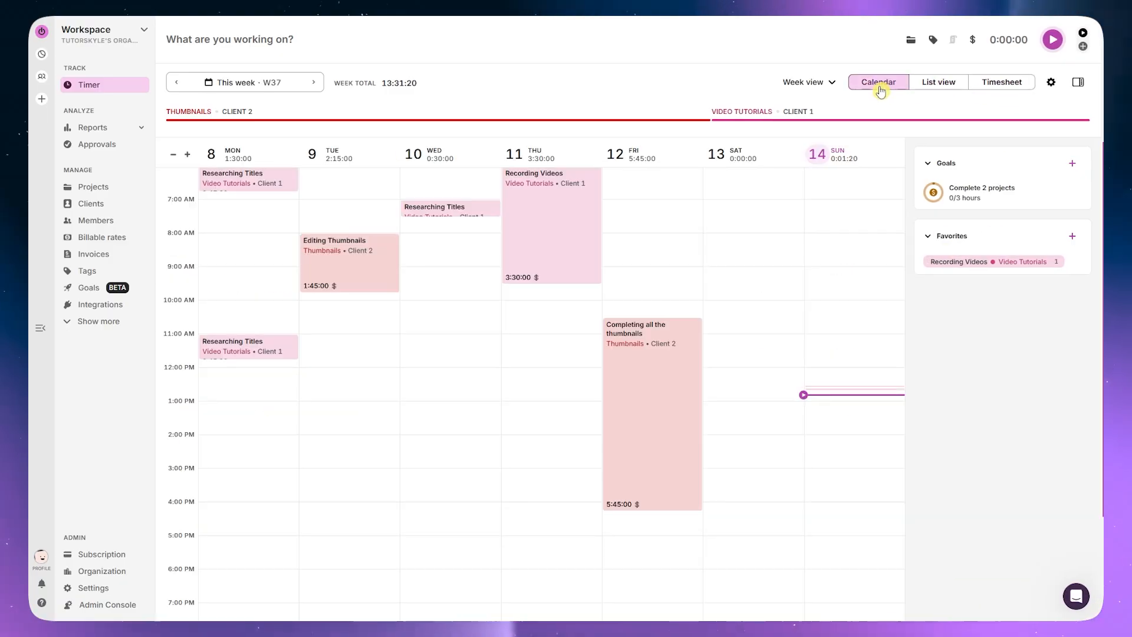
pyautogui.click(937, 86)
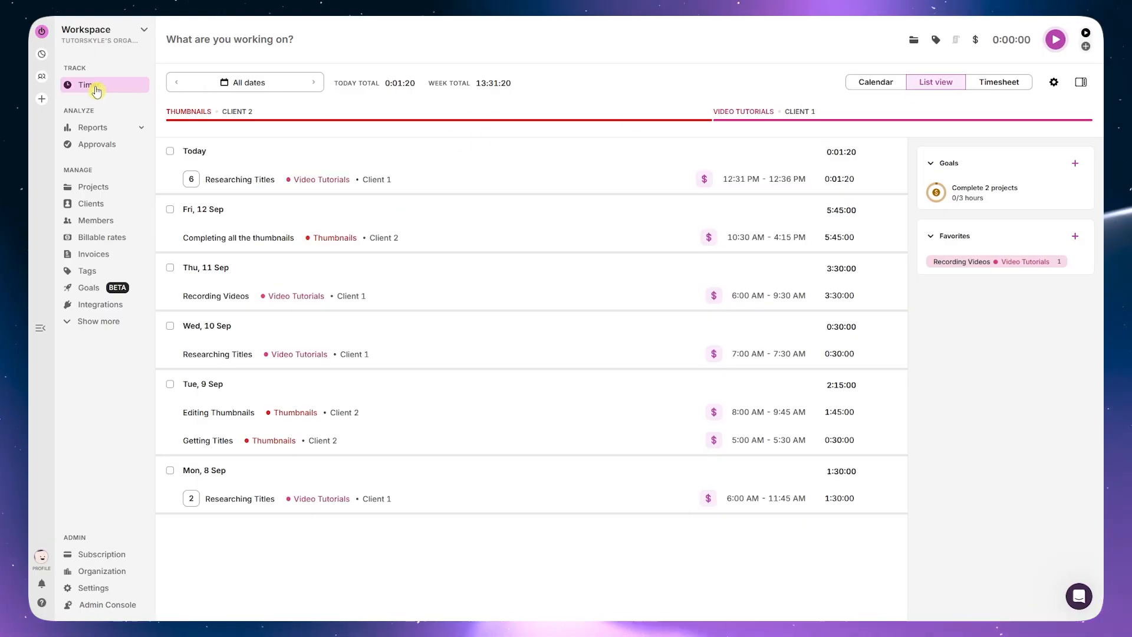
pyautogui.click(878, 93)
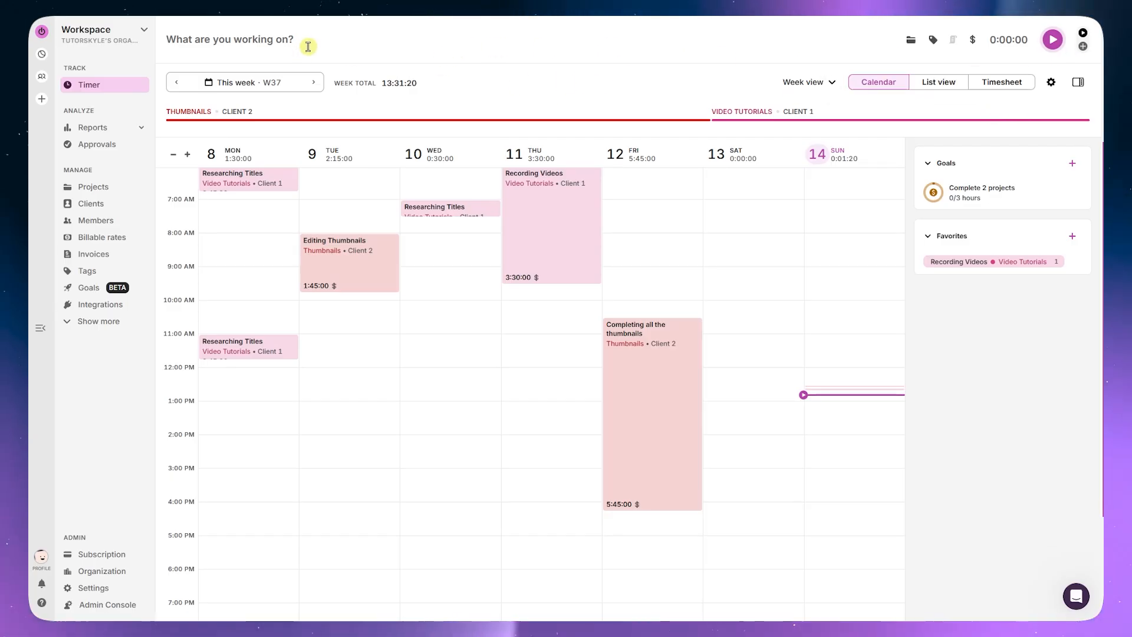
# - Track a short time entry described as SAMPLE TASK with the timer and stop it
pyautogui.click(268, 40)
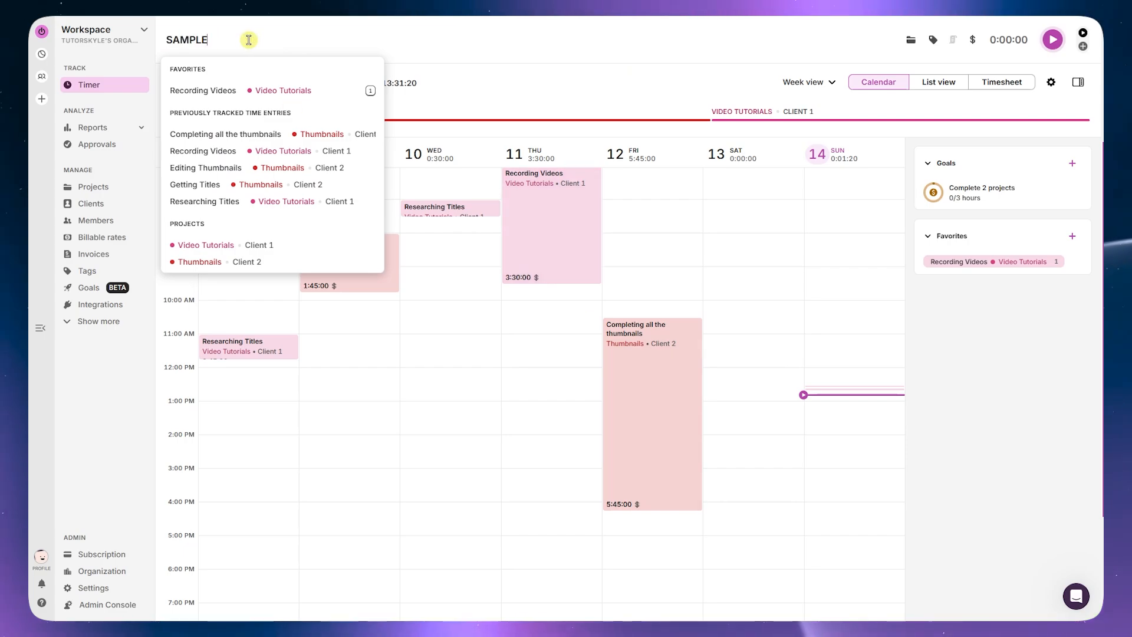
pyautogui.click(569, 82)
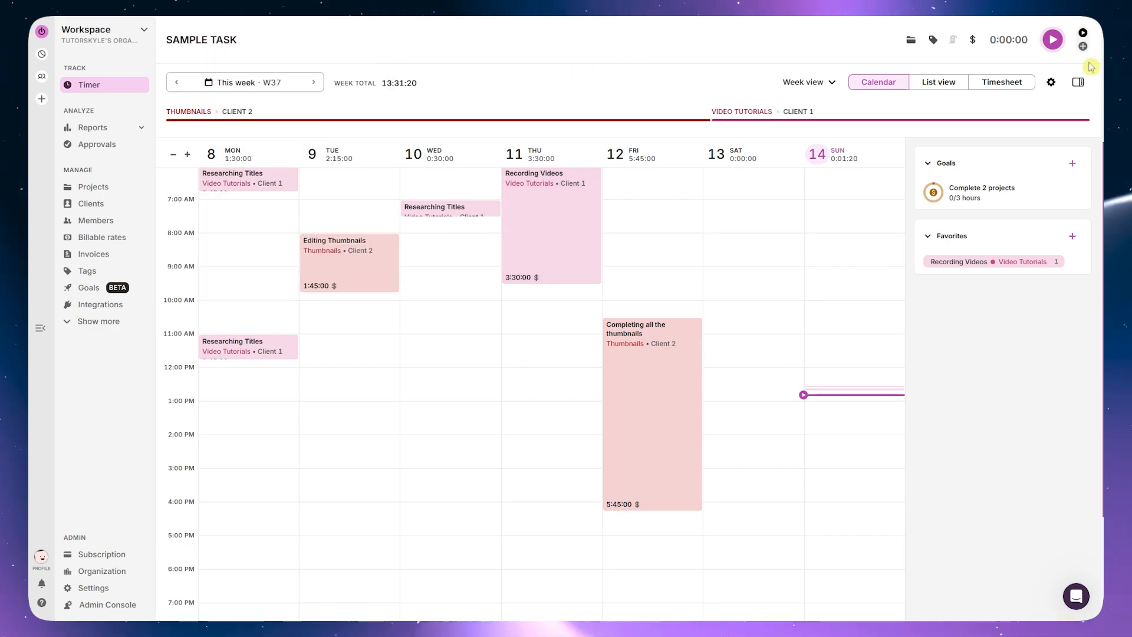
pyautogui.click(1055, 44)
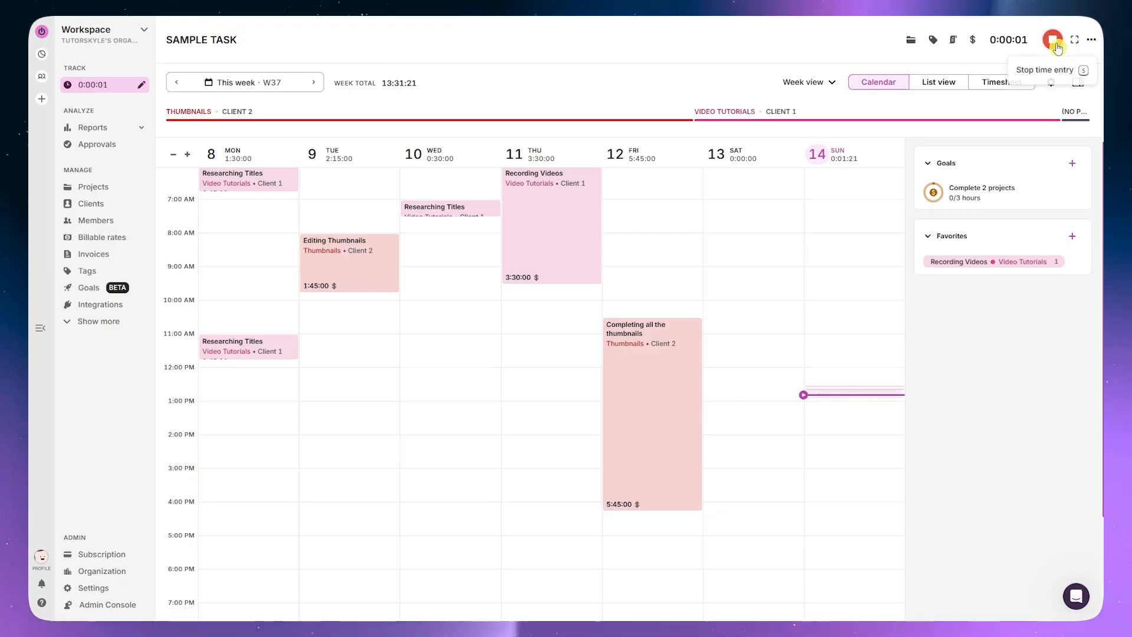
pyautogui.scroll(3, 731, 318)
pyautogui.scroll(-4, 825, 365)
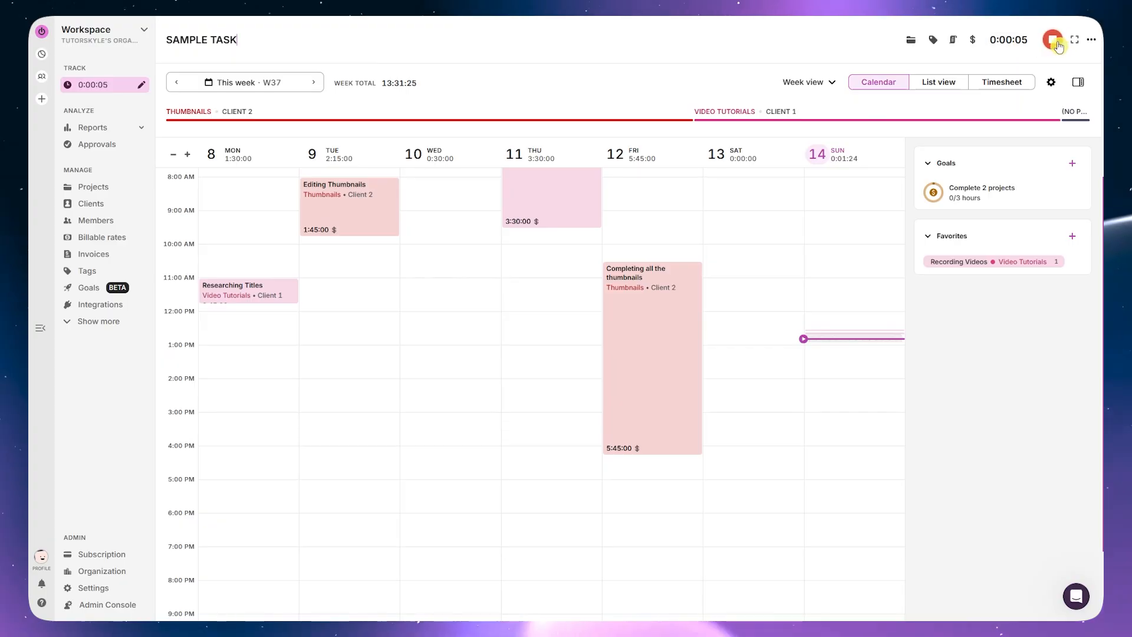
pyautogui.press('s')
# - Look at the details of Sunday's SAMPLE TASK entry in the calendar and close them
pyautogui.click(867, 372)
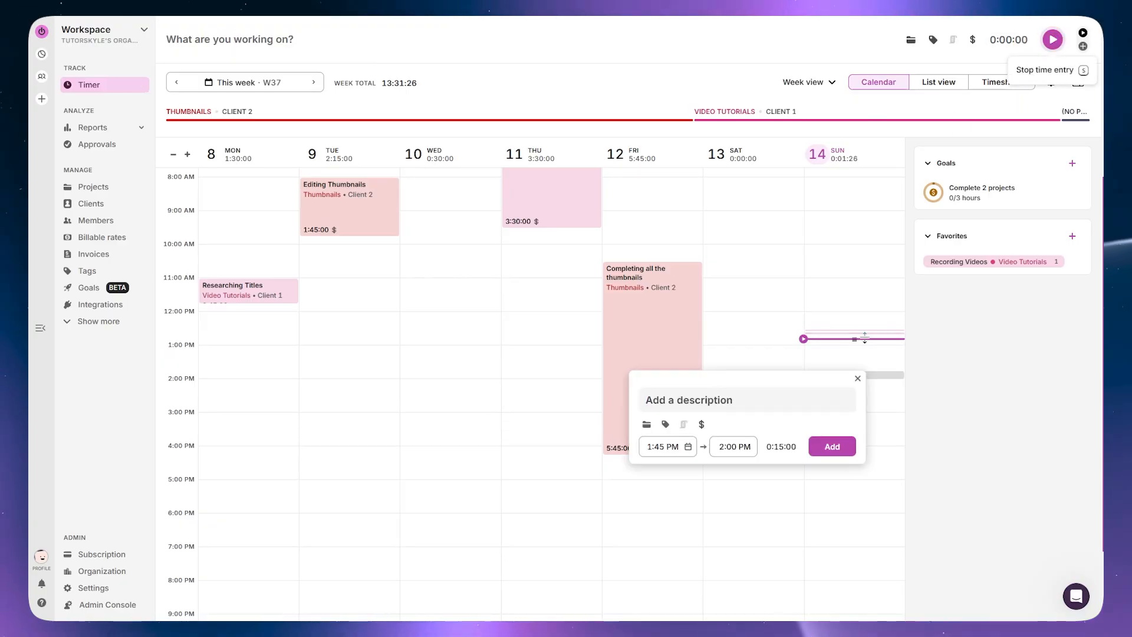
pyautogui.click(866, 337)
pyautogui.click(866, 337)
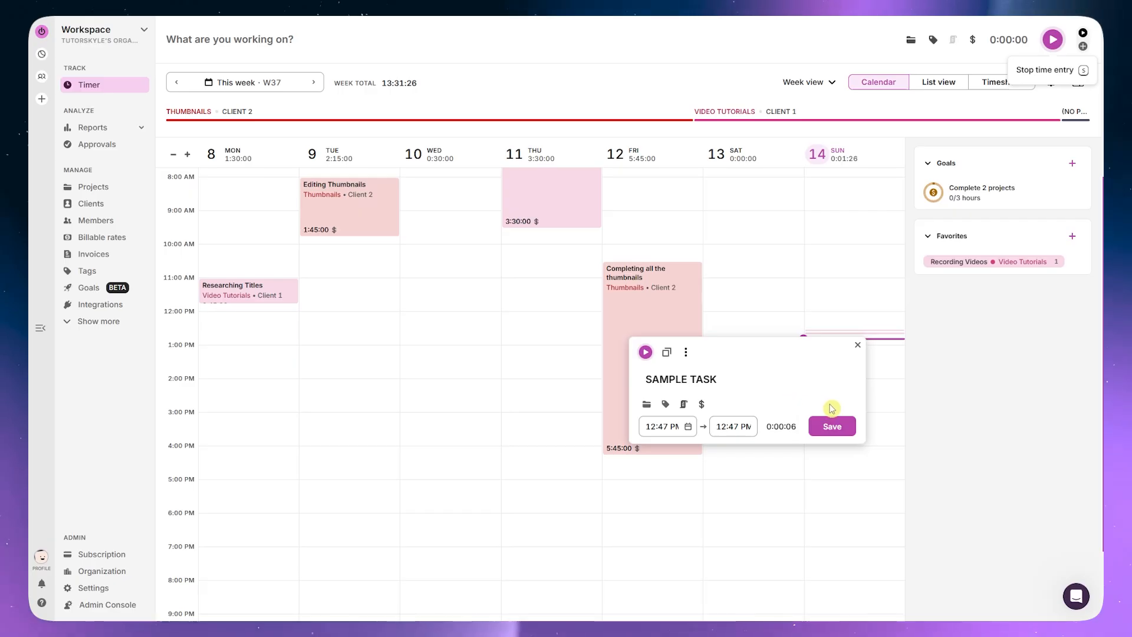
pyautogui.click(1045, 387)
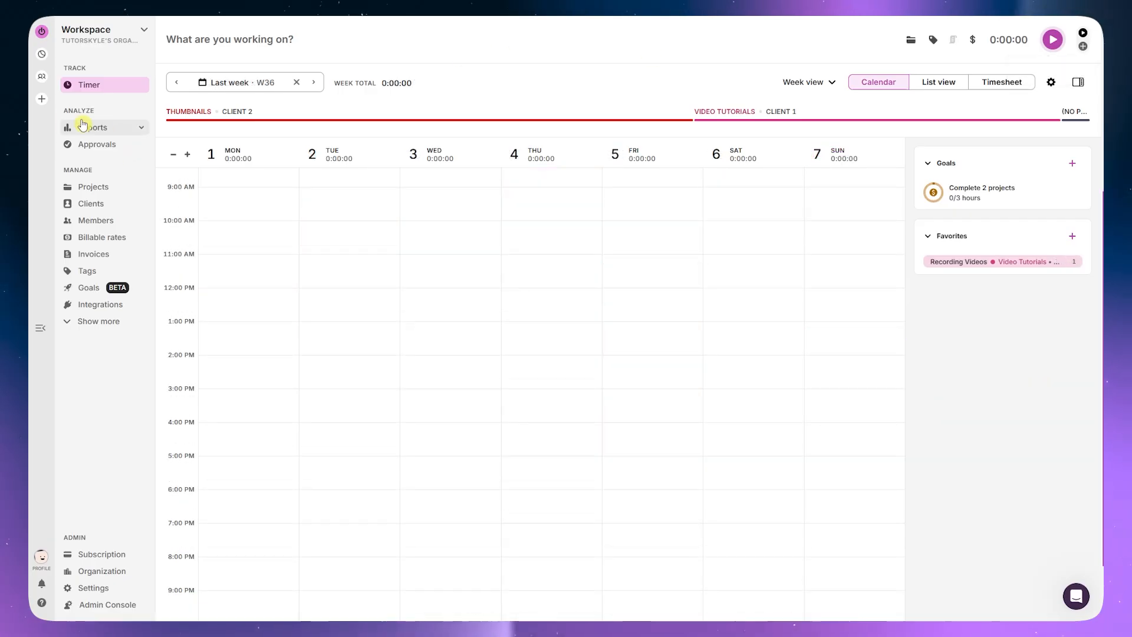
# - Review this week's summary report with its hours, daily durations and project distribution
pyautogui.moveTo(65, 109); pyautogui.dragTo(118, 115)
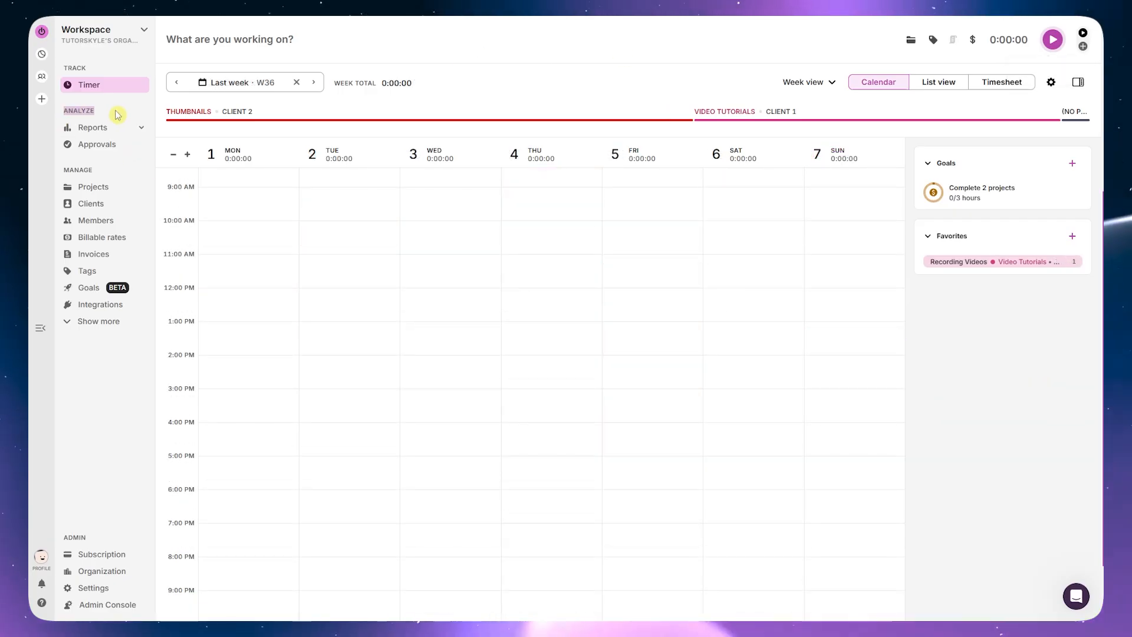
pyautogui.click(121, 125)
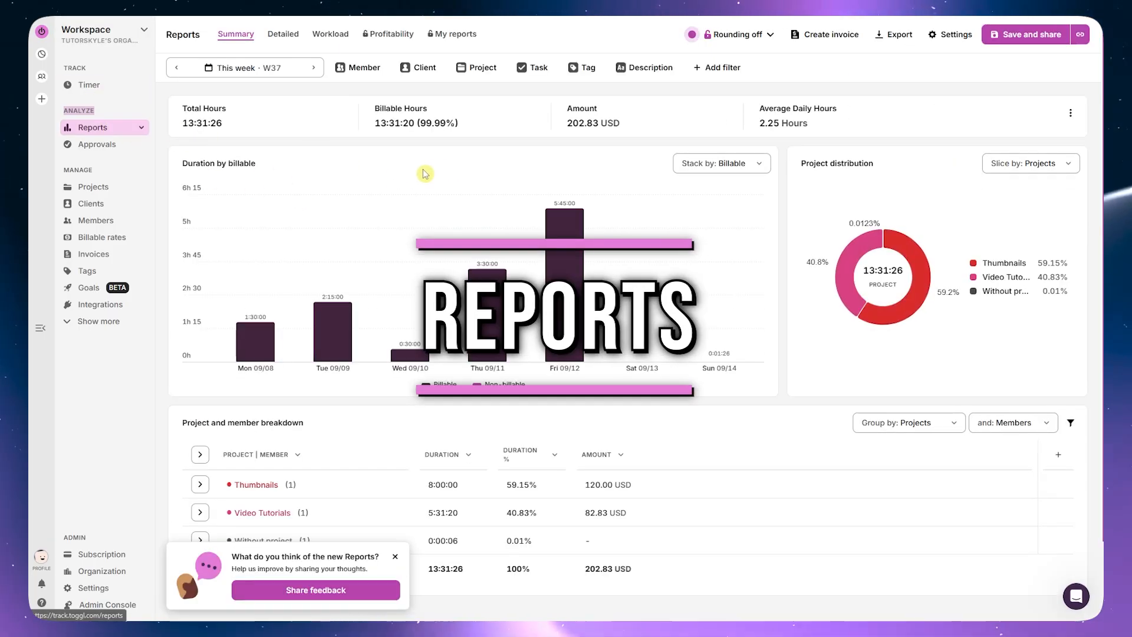
pyautogui.click(422, 148)
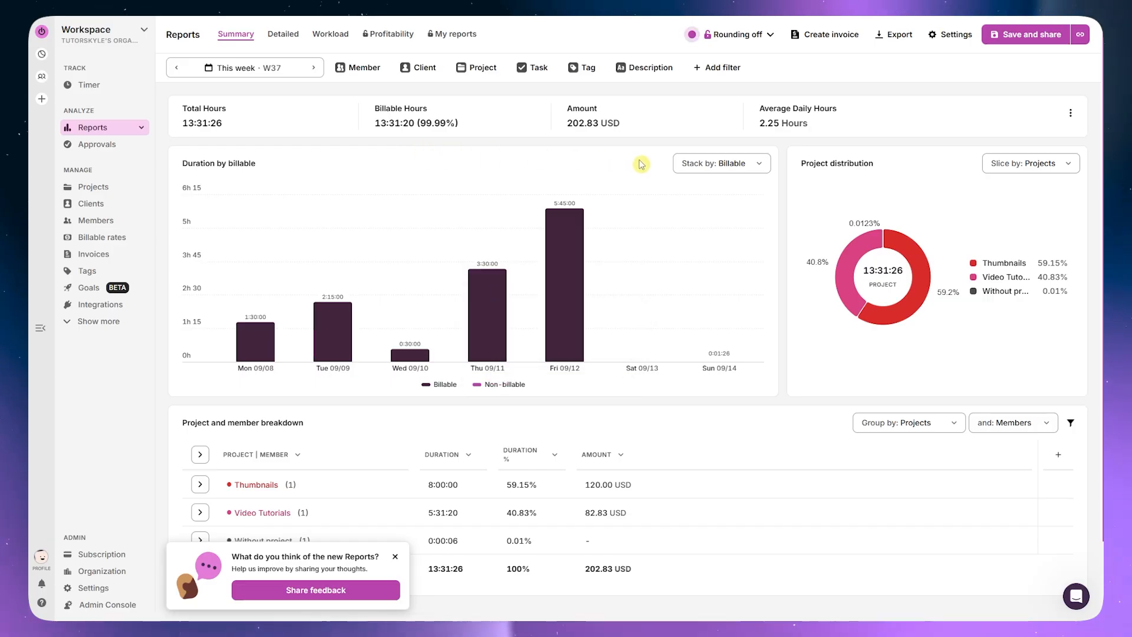
# - Show this week's entries in the timer calendar and return to the summary report
pyautogui.click(109, 94)
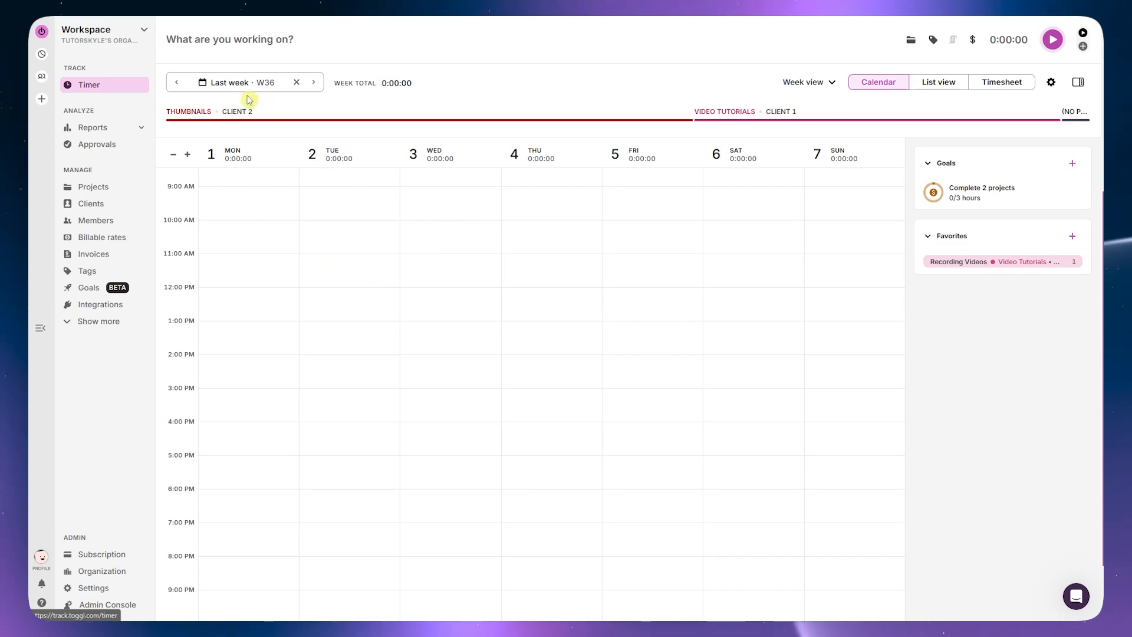
pyautogui.click(265, 89)
pyautogui.click(217, 156)
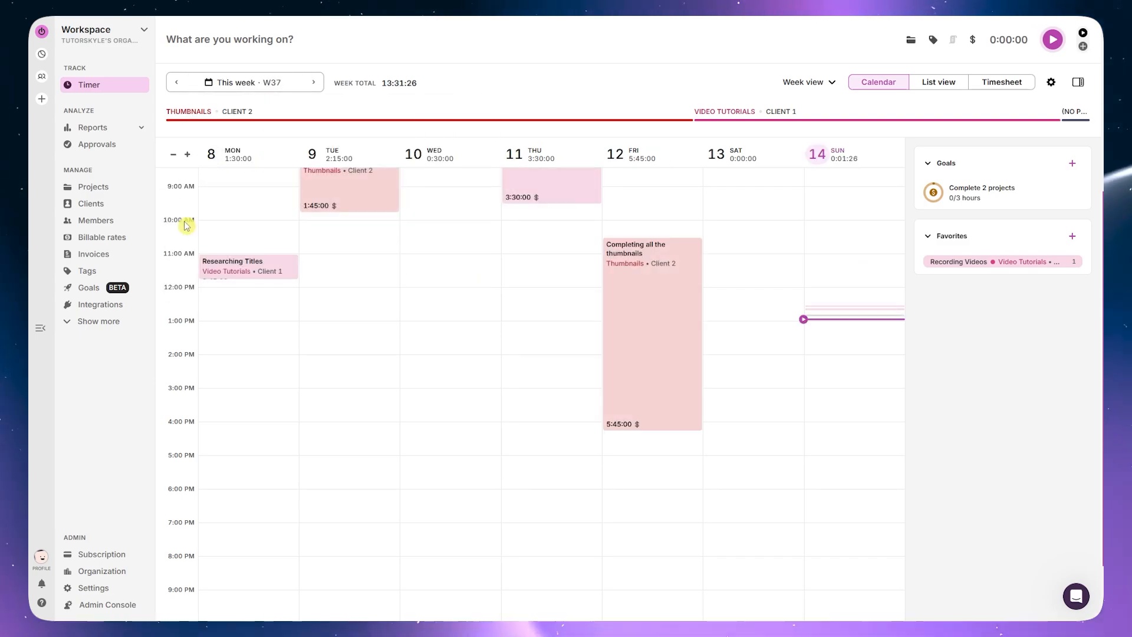
pyautogui.click(111, 128)
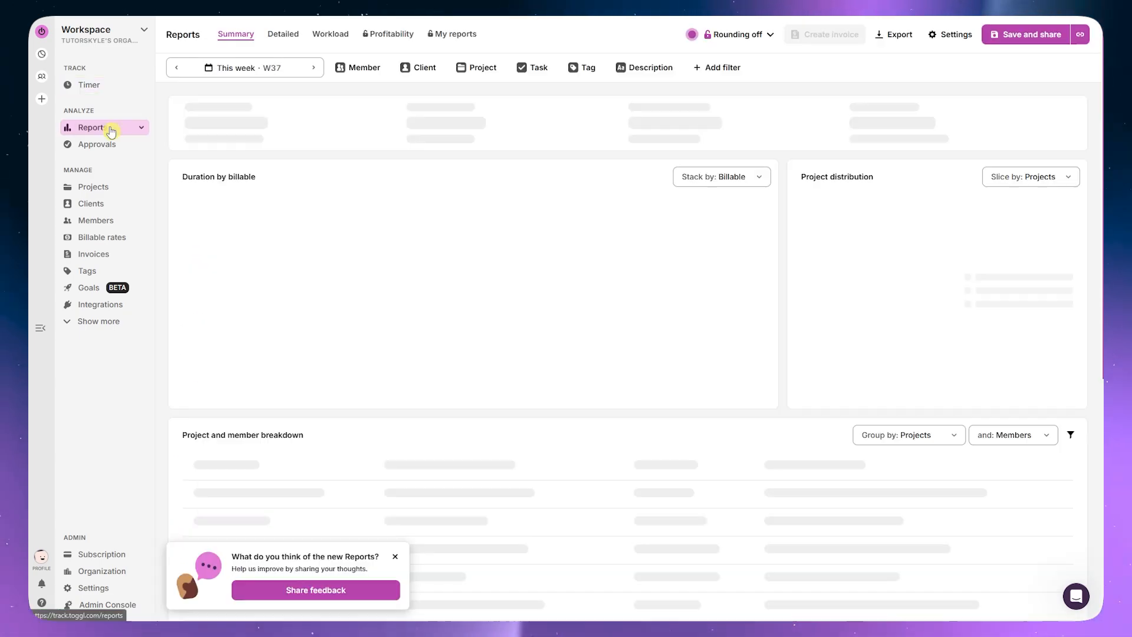
# - Review the project and member breakdown in the summary report and this week's entries in the detailed report
pyautogui.scroll(-2, 630, 295)
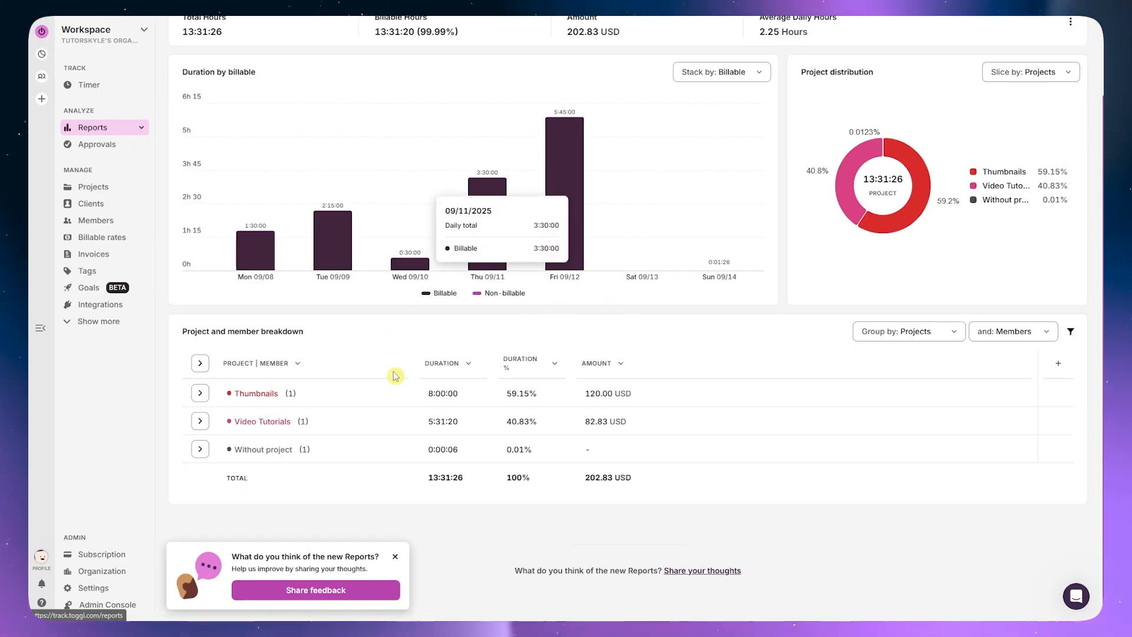
pyautogui.scroll(2, 678, 319)
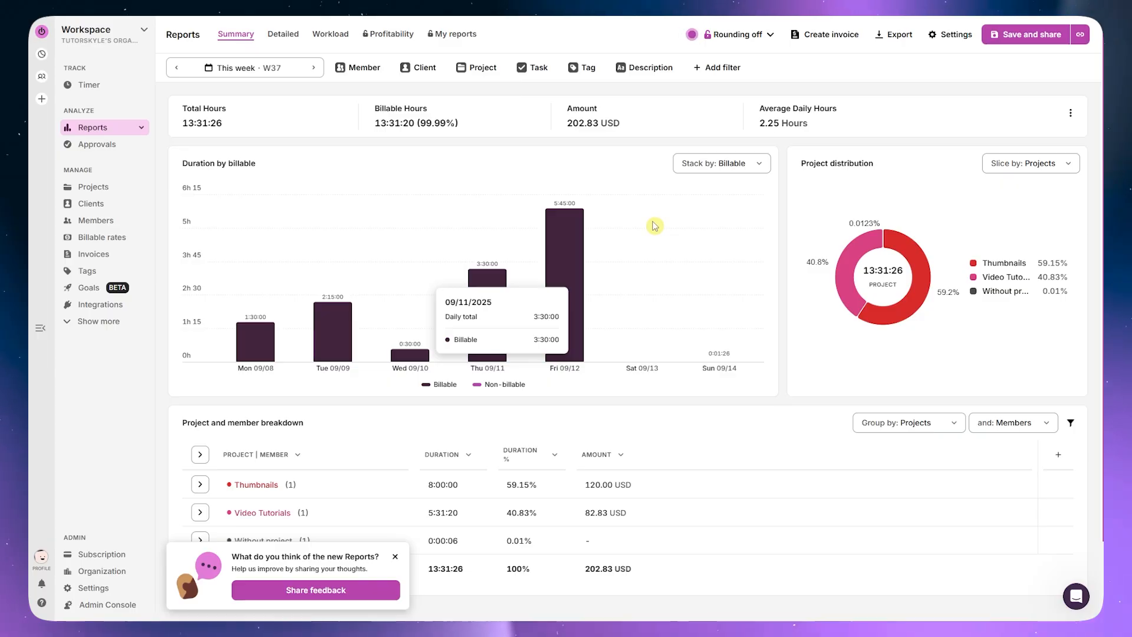
pyautogui.click(283, 35)
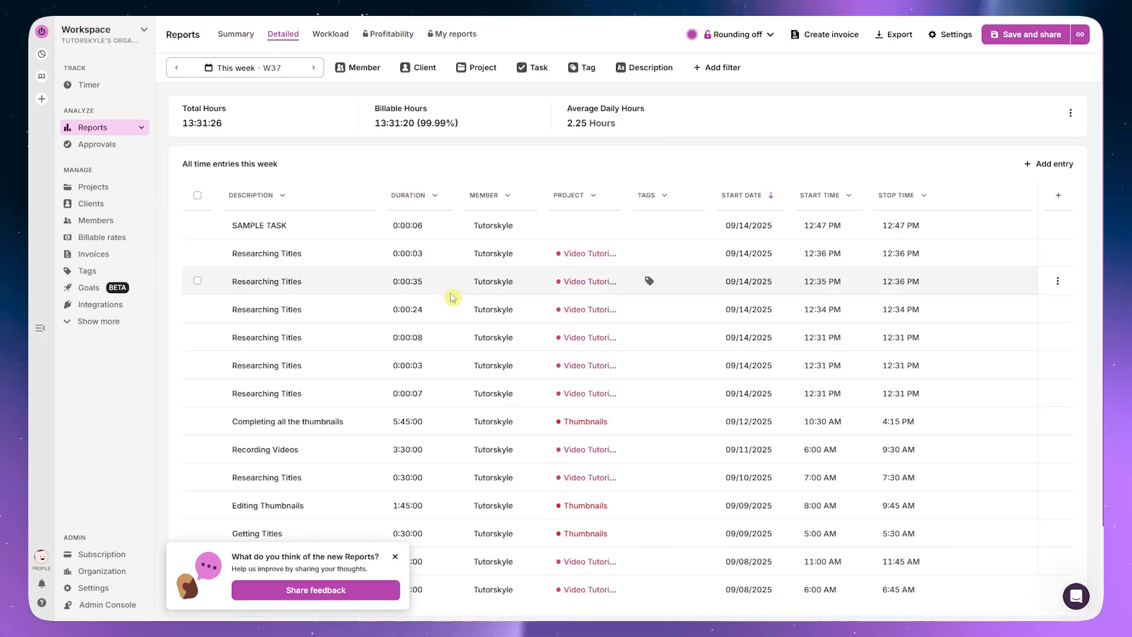
pyautogui.scroll(-2, 462, 326)
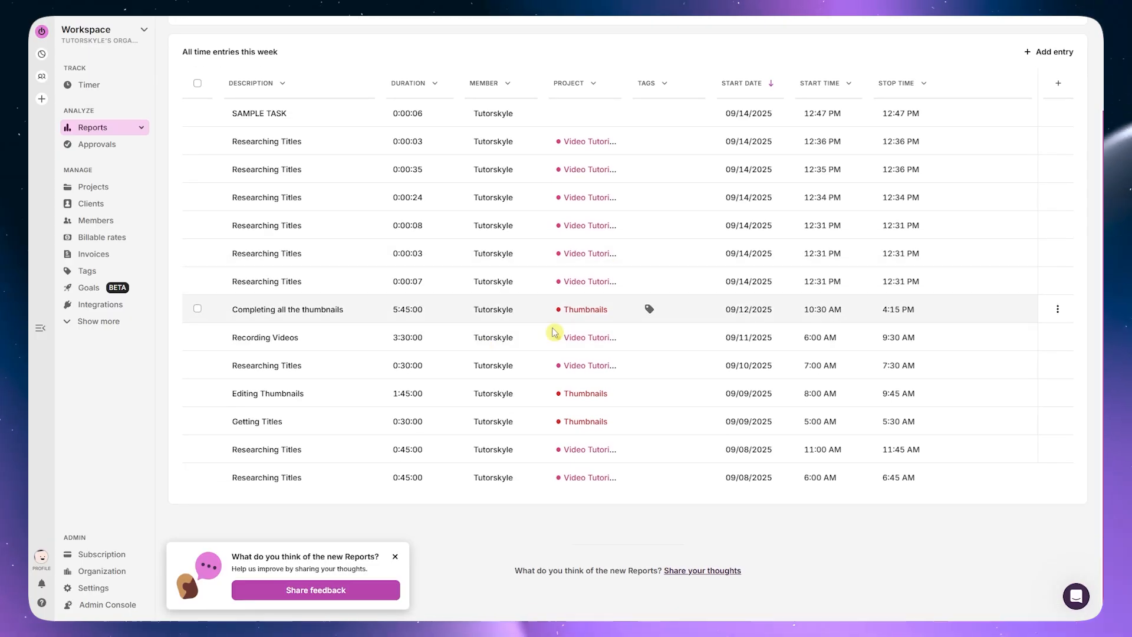
pyautogui.scroll(2, 601, 324)
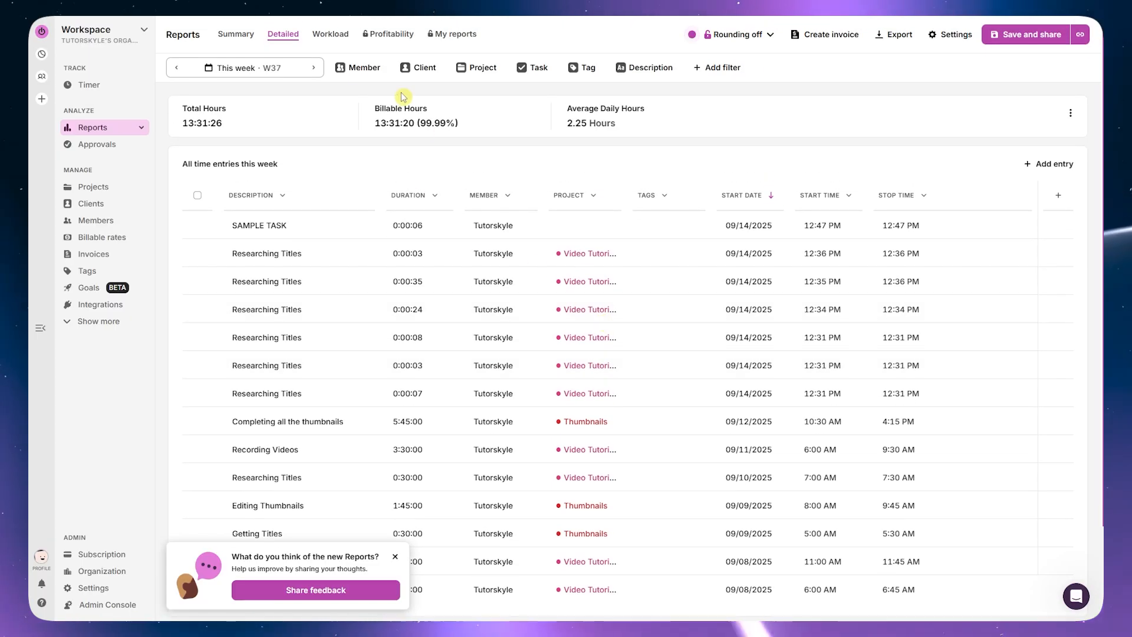
# - Examine this week's workload report and the profitability report with its daily trends, top and lowest earning projects, and breakdown
pyautogui.click(330, 36)
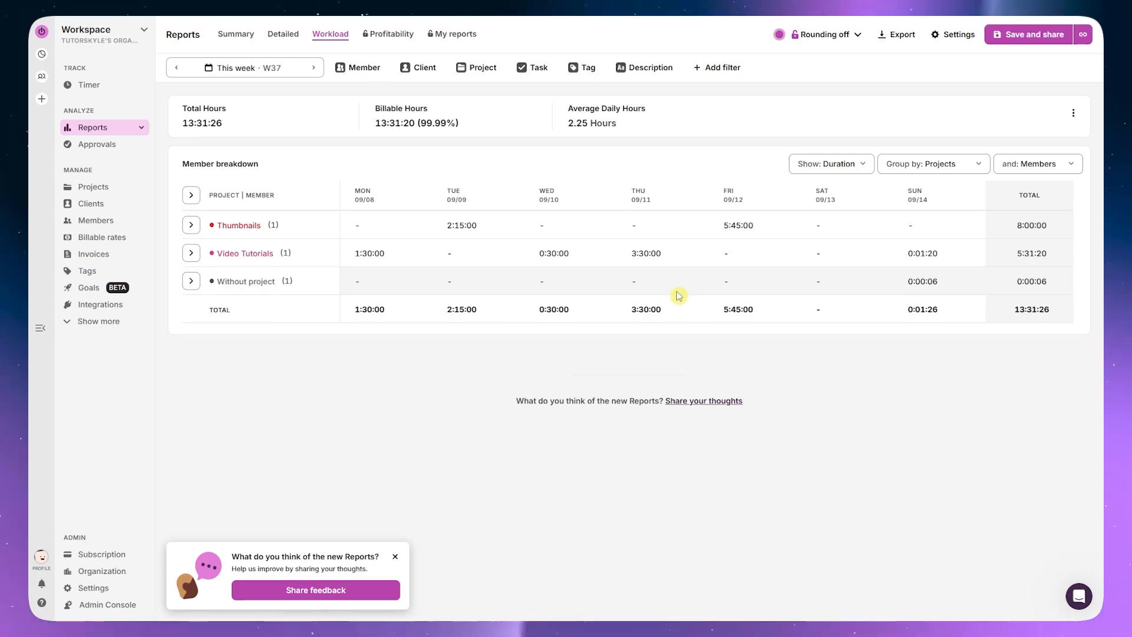
pyautogui.click(388, 33)
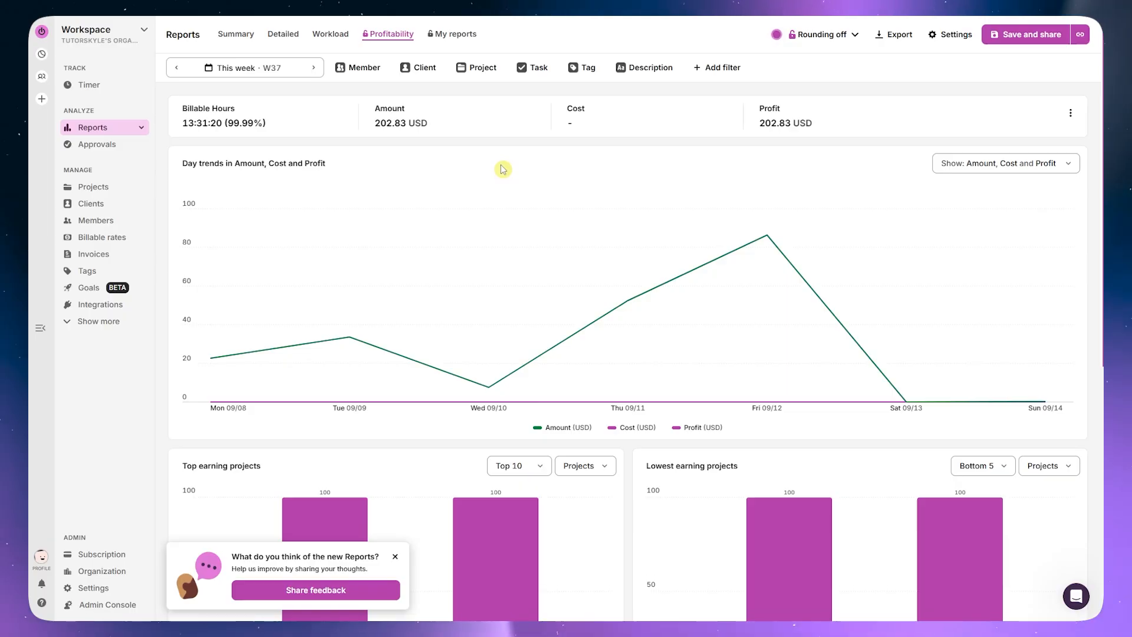
pyautogui.scroll(-2, 515, 277)
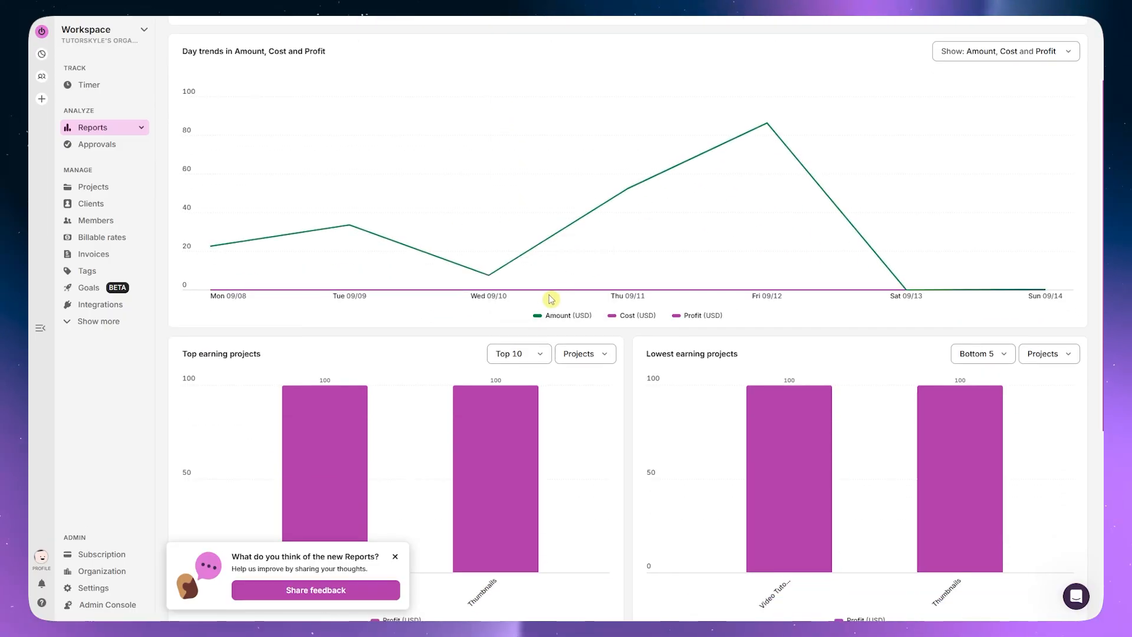
pyautogui.scroll(-5, 543, 300)
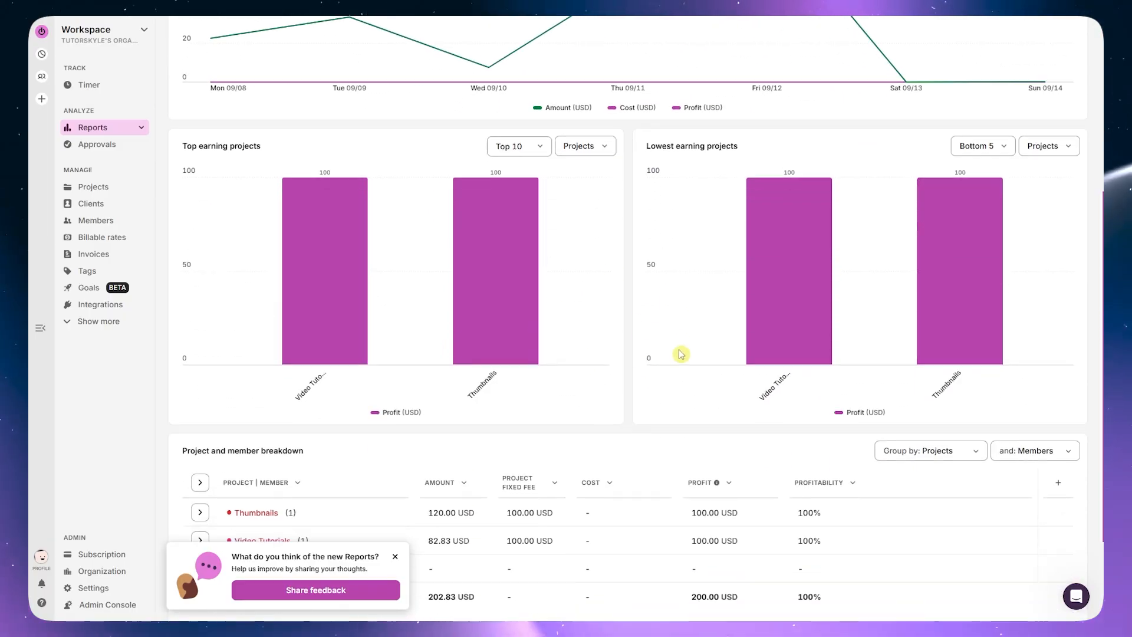
pyautogui.scroll(7, 579, 390)
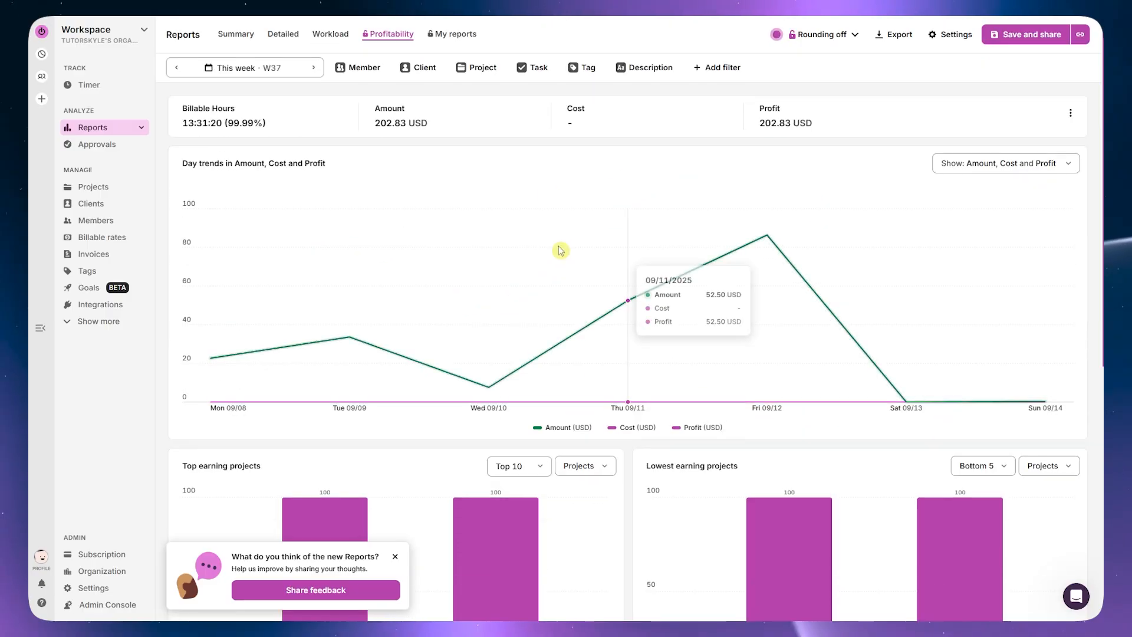
# - Look at the custom reports page and the rounding option of the summary report
pyautogui.click(456, 37)
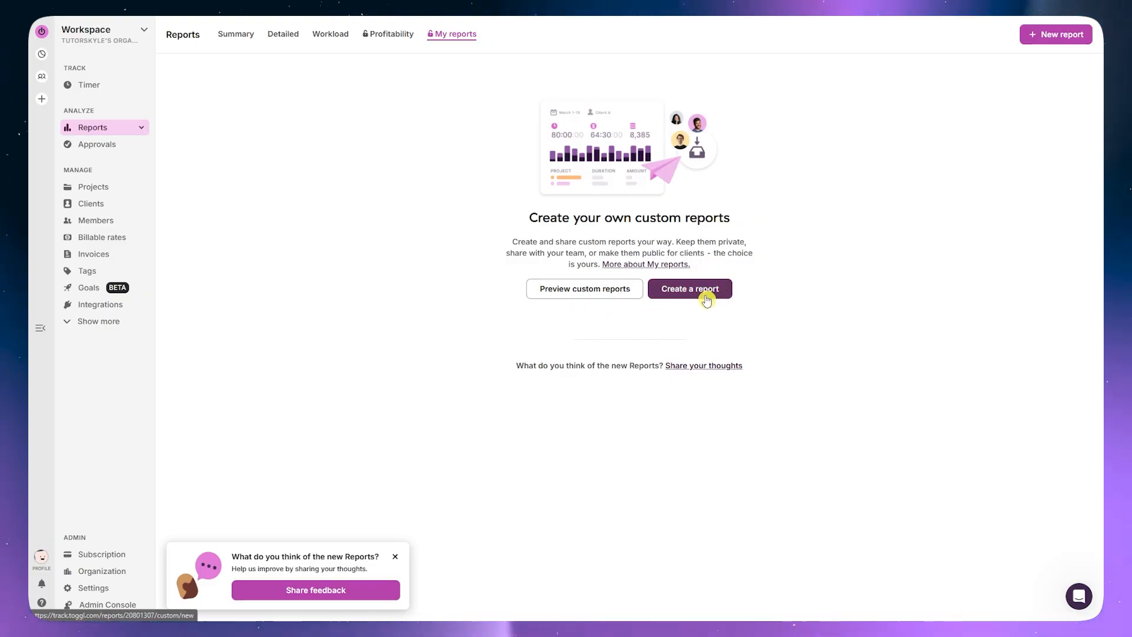
pyautogui.click(224, 35)
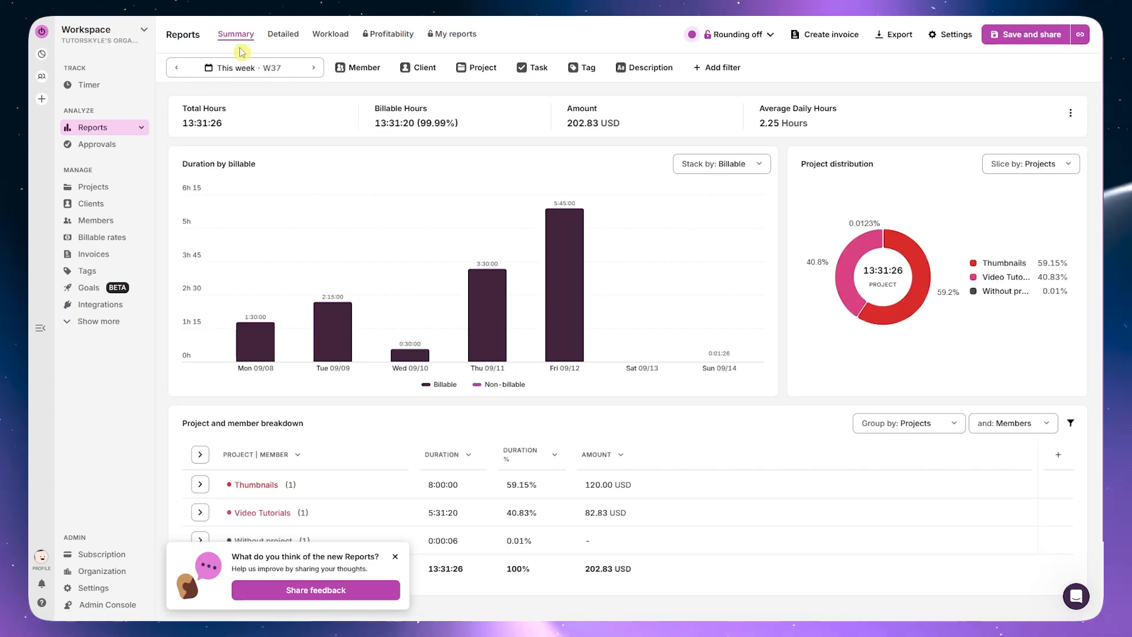
pyautogui.click(769, 39)
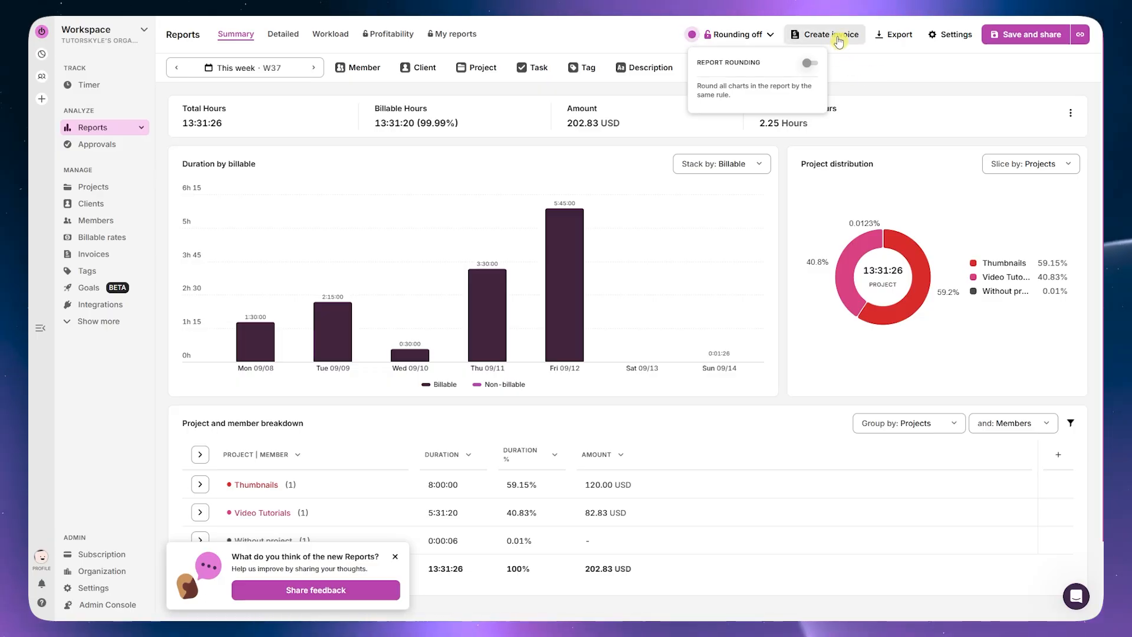
pyautogui.click(848, 57)
# - Create an invoice from this week's summary report, look over its fields and line items, and discard it
pyautogui.click(841, 36)
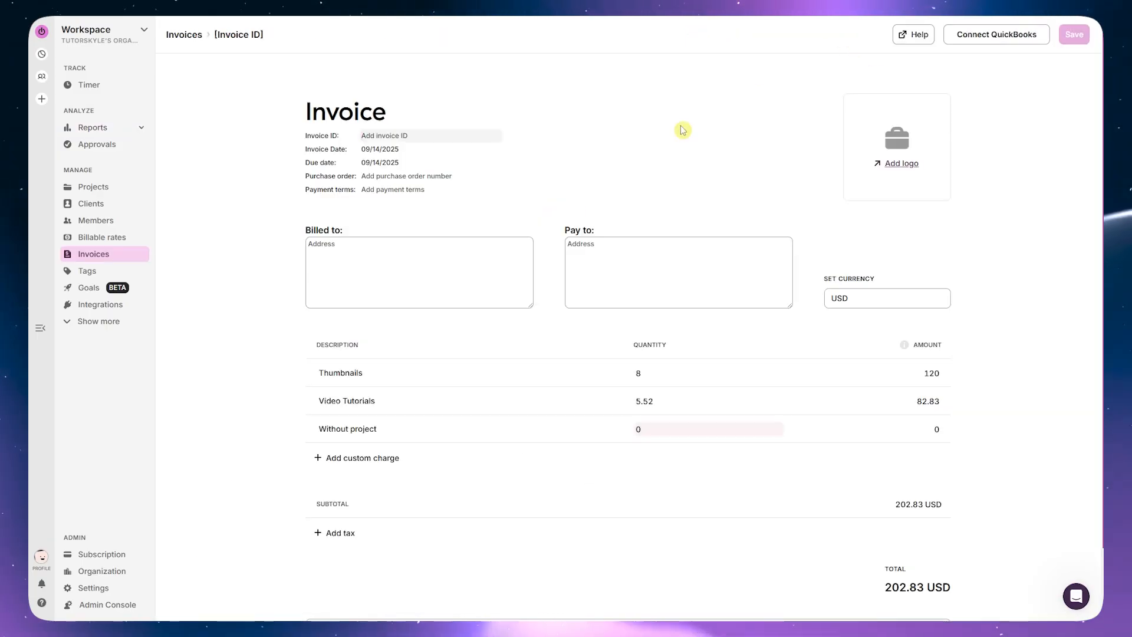
pyautogui.scroll(-1, 524, 253)
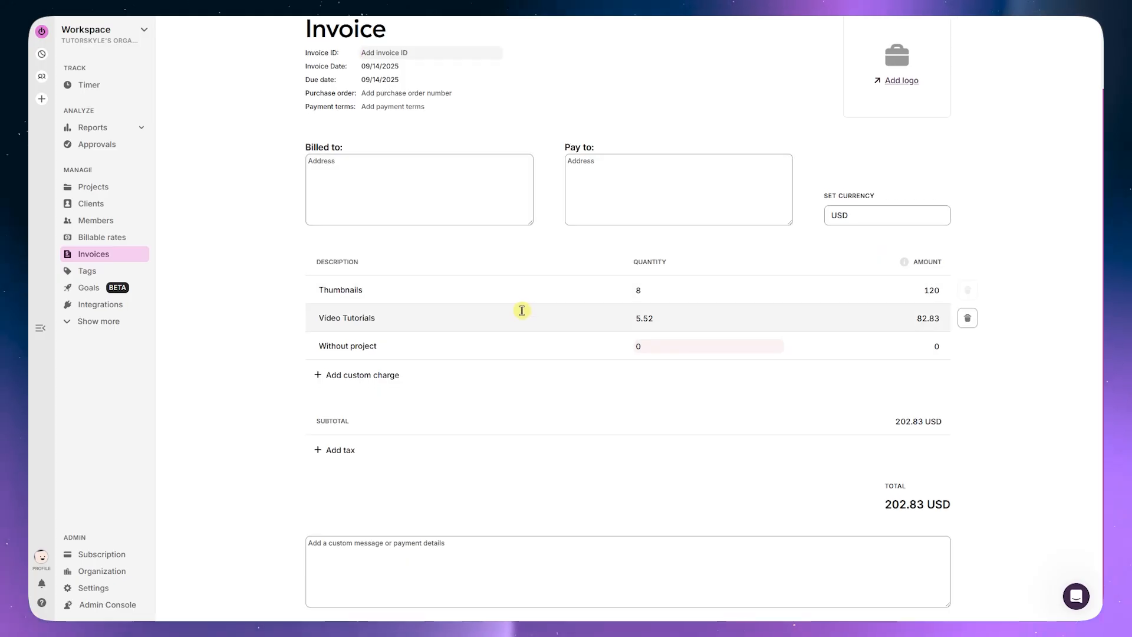
pyautogui.scroll(1, 472, 271)
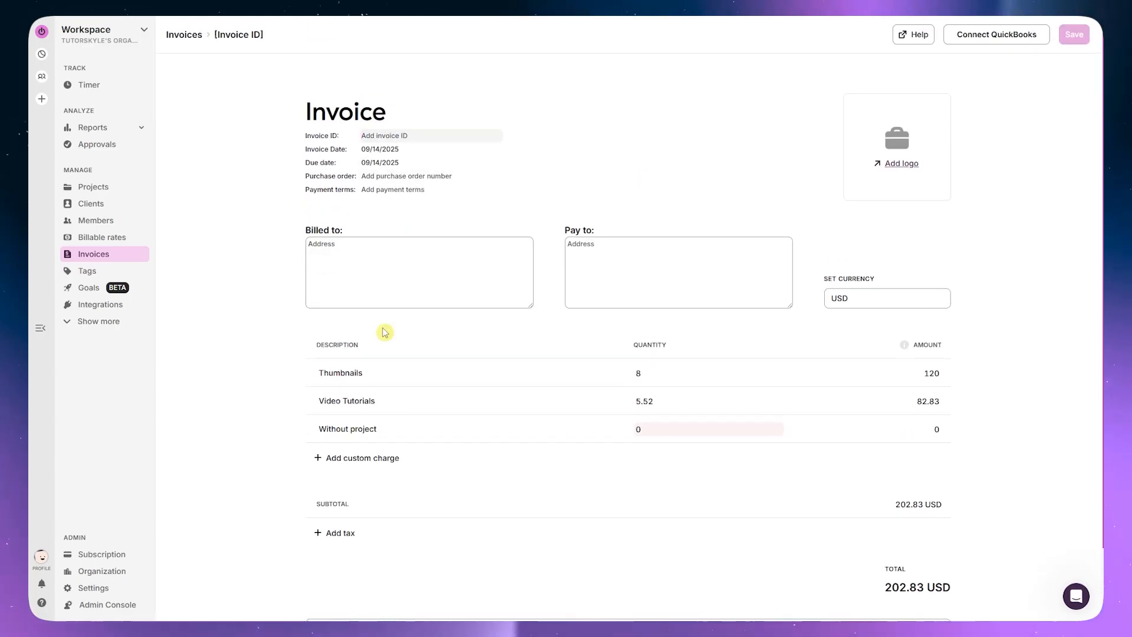
pyautogui.scroll(-1, 347, 300)
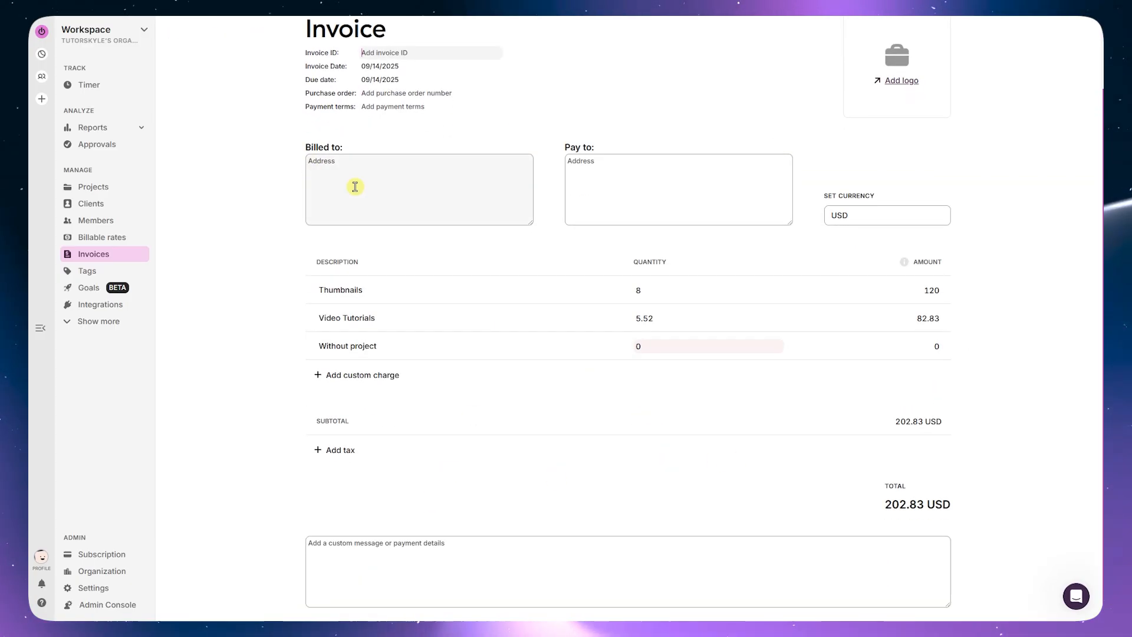
pyautogui.scroll(1, 412, 468)
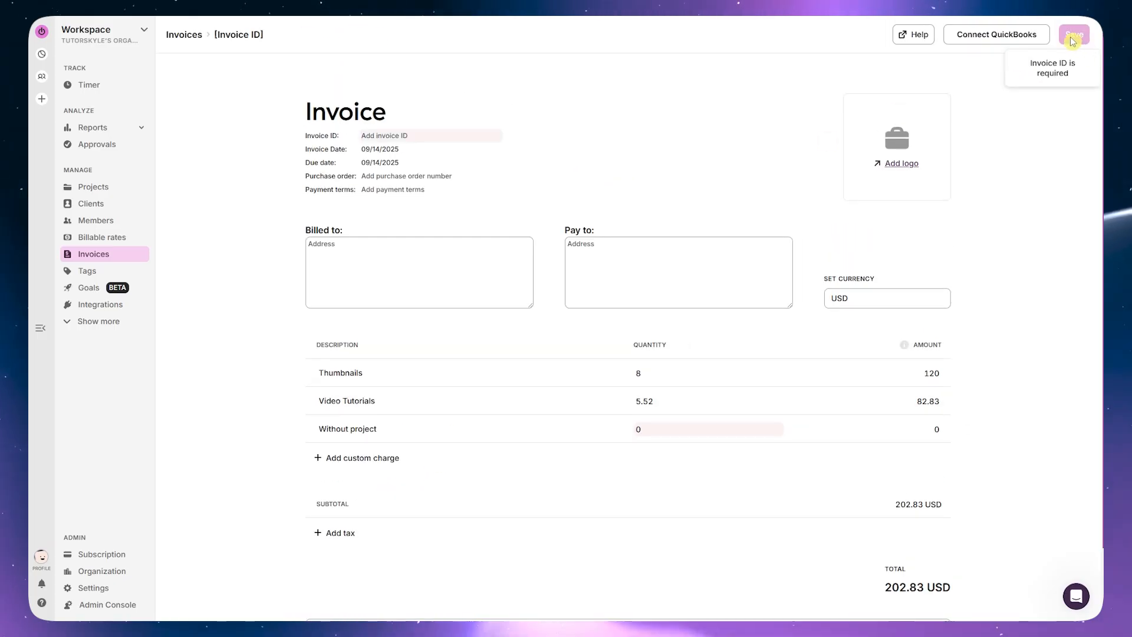
pyautogui.hotkey('alt', 'Left')
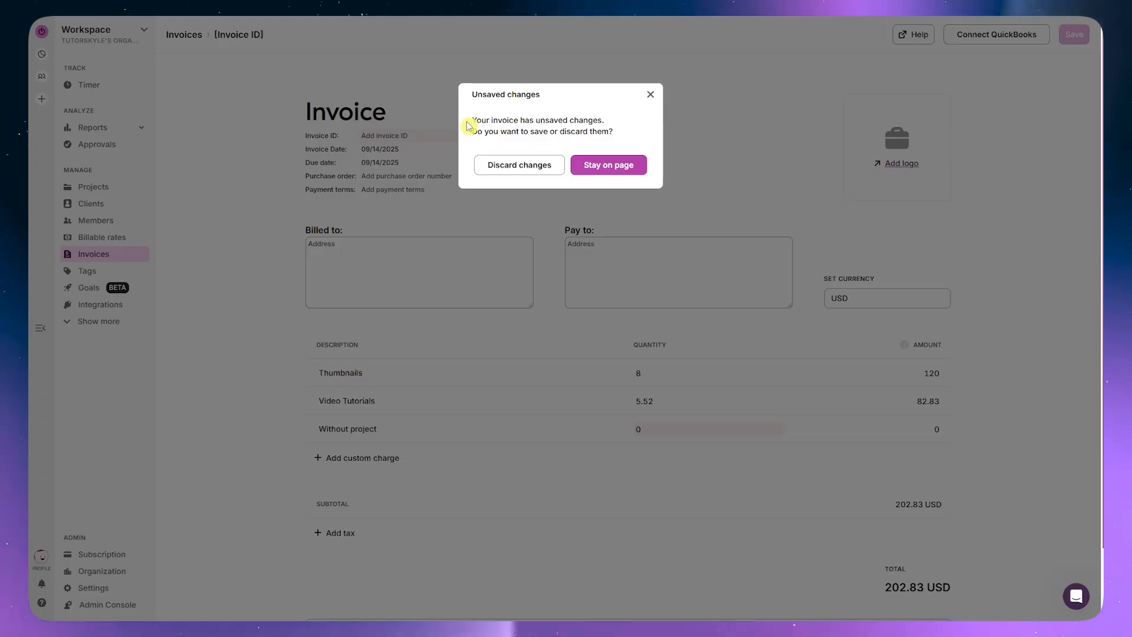
pyautogui.click(534, 165)
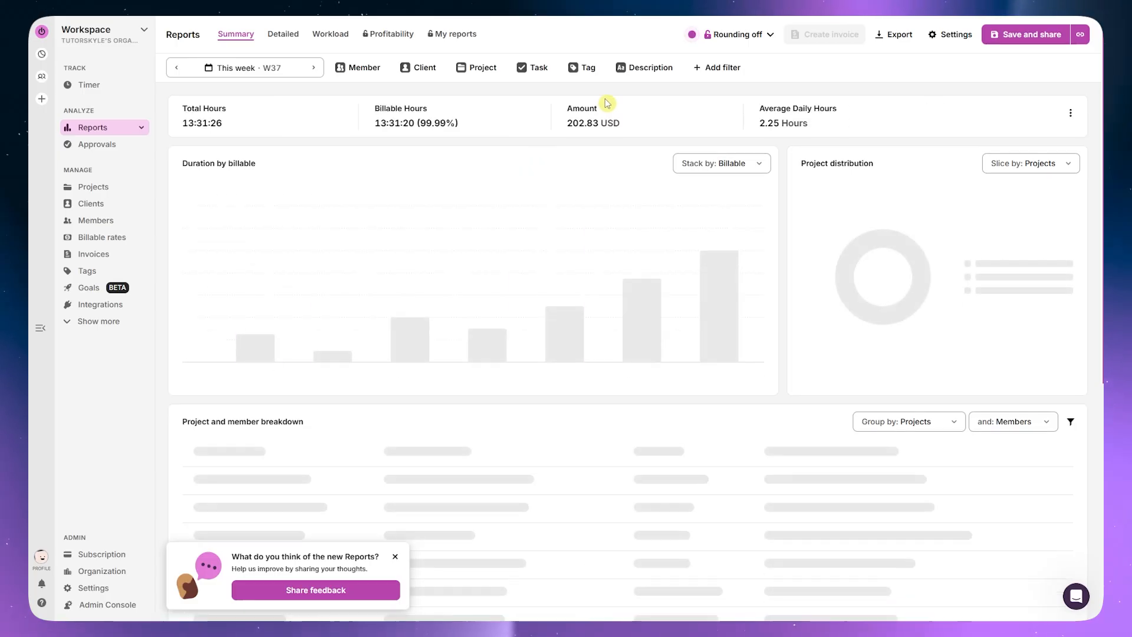
# - Check the summary report's export formats, and switch hiding weekends on and back off in the report settings
pyautogui.click(898, 39)
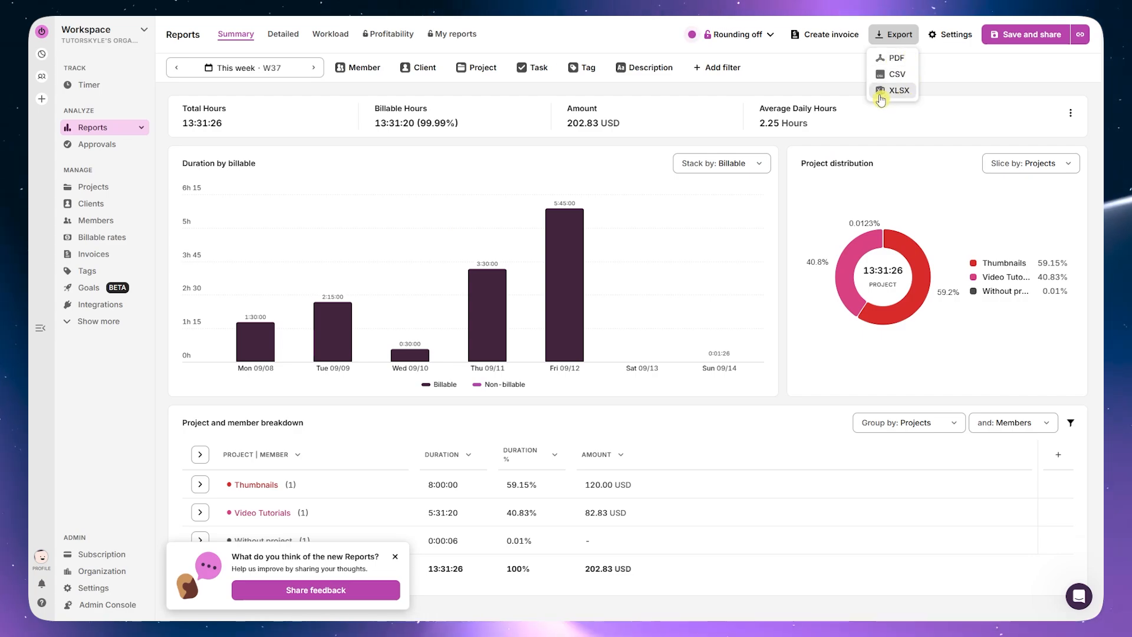
pyautogui.click(956, 75)
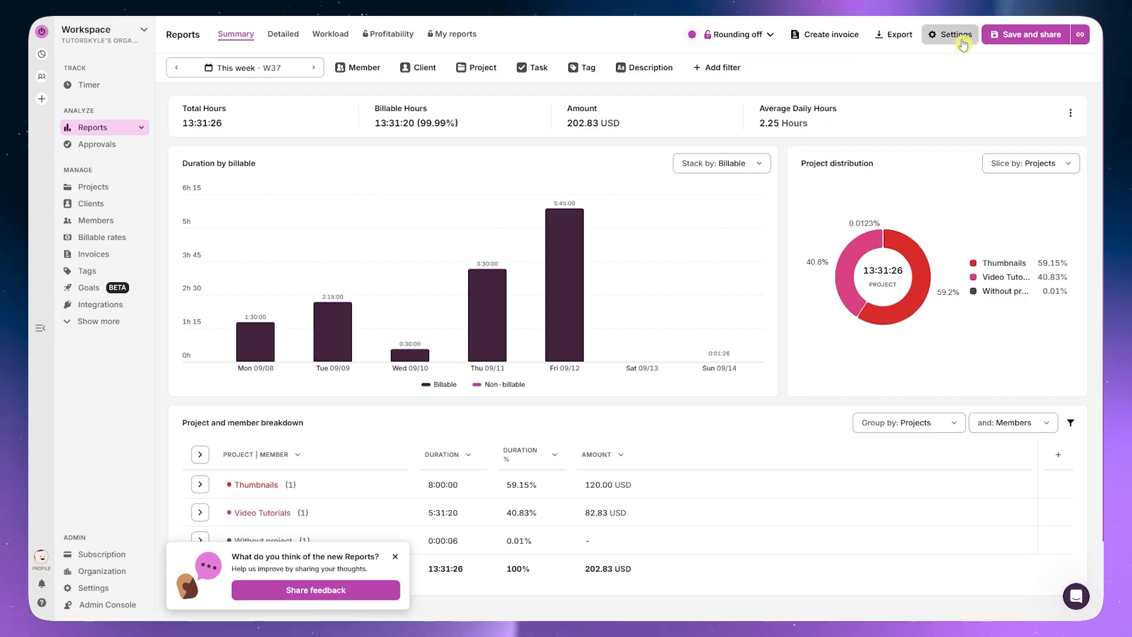
pyautogui.click(962, 44)
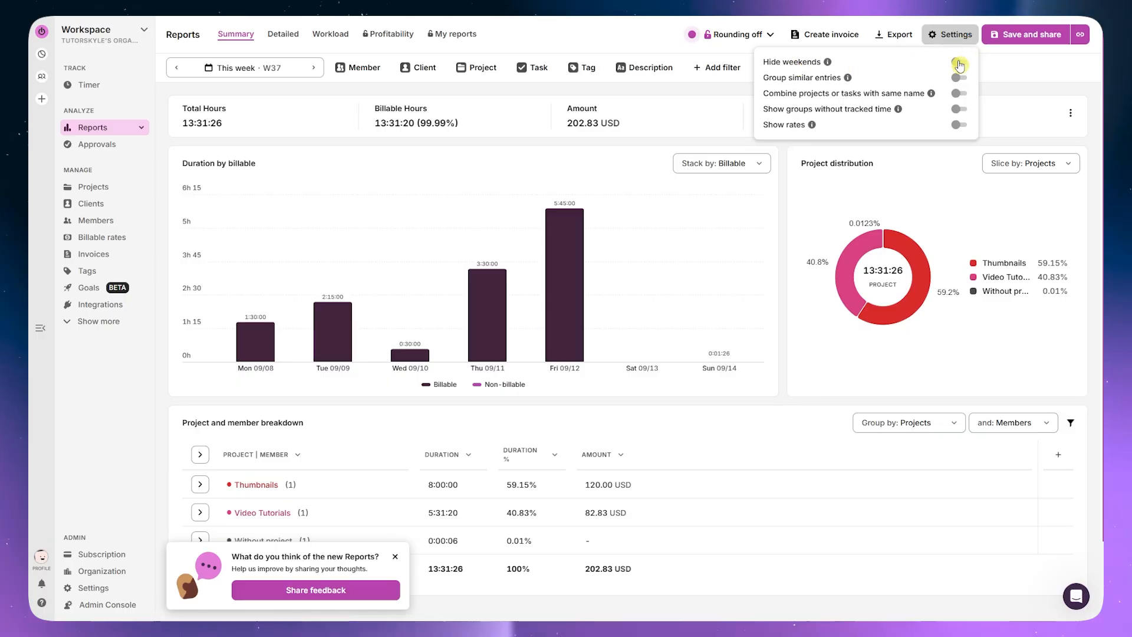
pyautogui.click(959, 62)
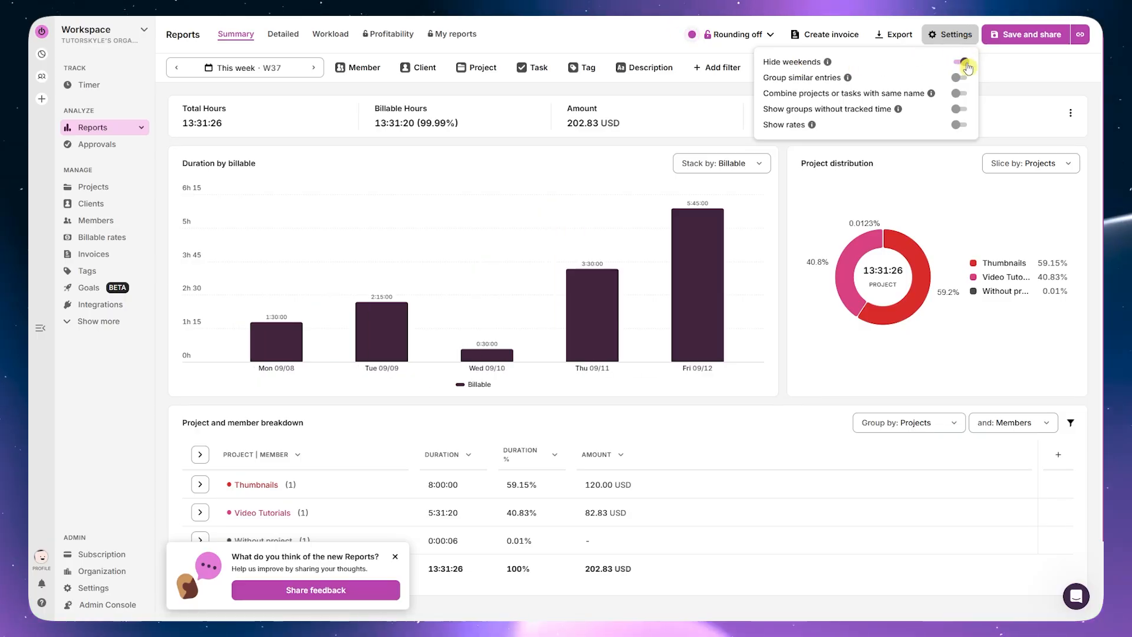
pyautogui.click(966, 63)
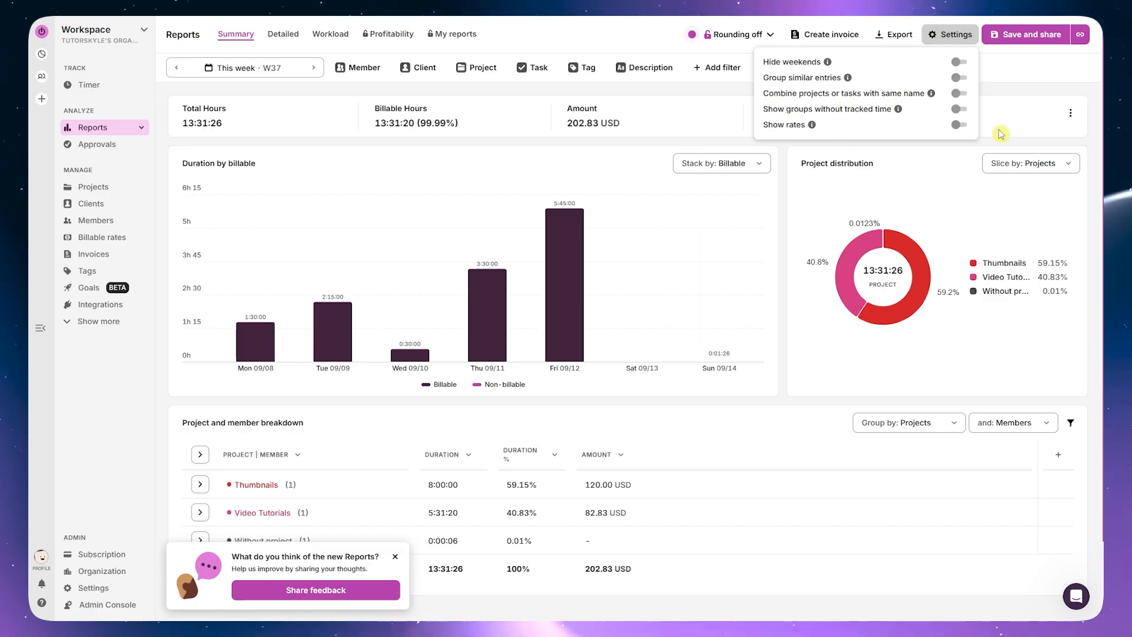
# - Turn on showing rates in the summary report settings and check the project and member breakdown
pyautogui.click(956, 125)
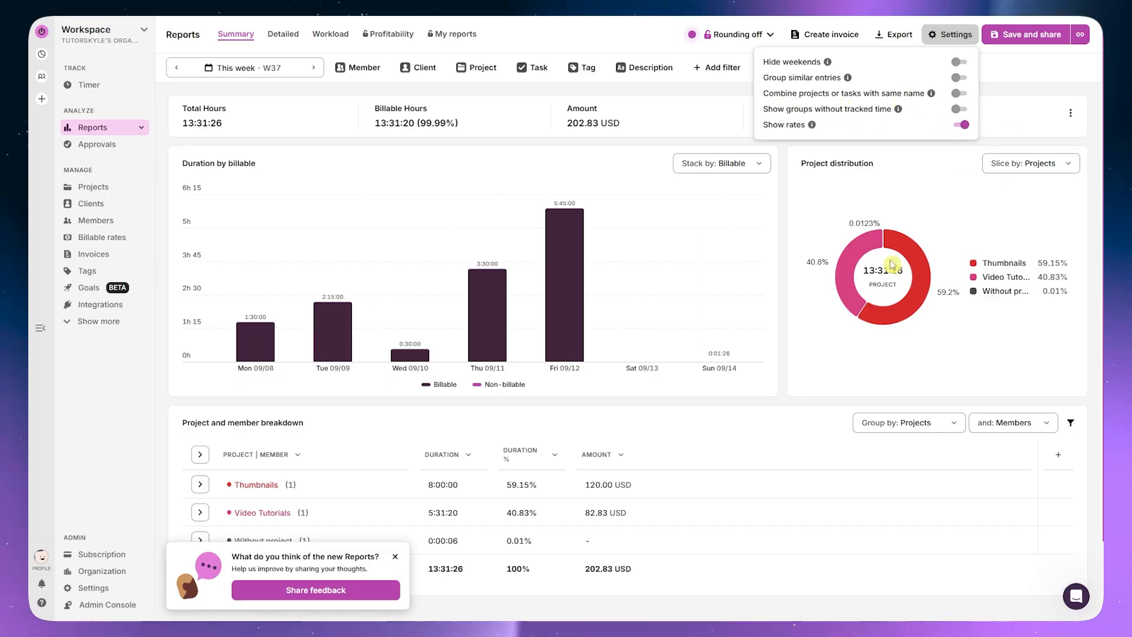
pyautogui.scroll(-2, 884, 289)
pyautogui.scroll(2, 621, 395)
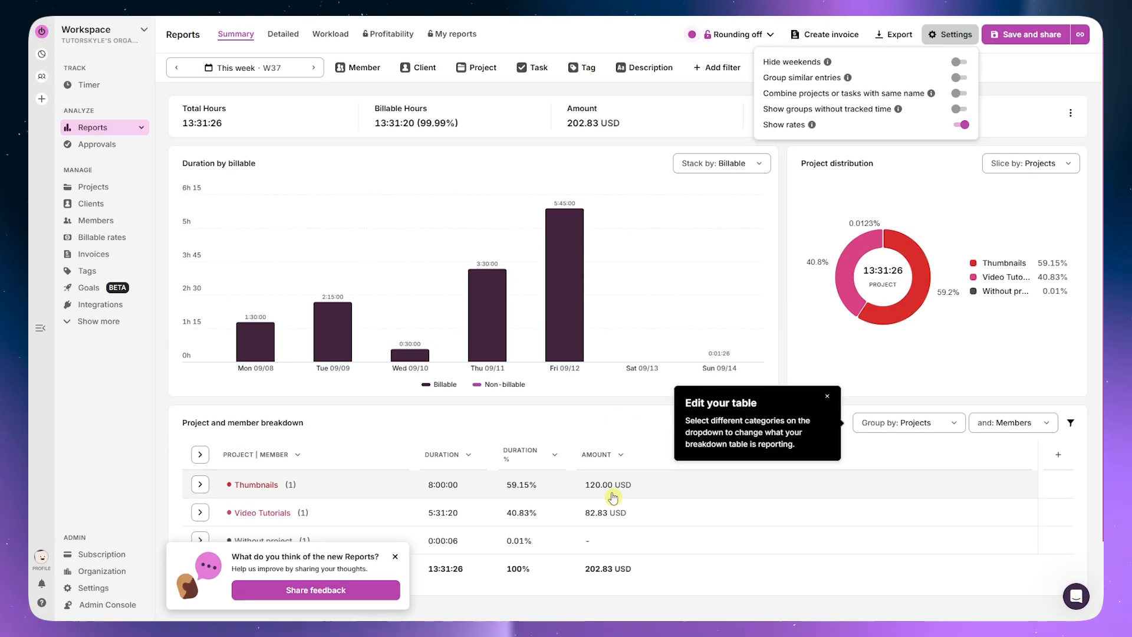
pyautogui.click(1017, 80)
pyautogui.moveTo(1035, 40)
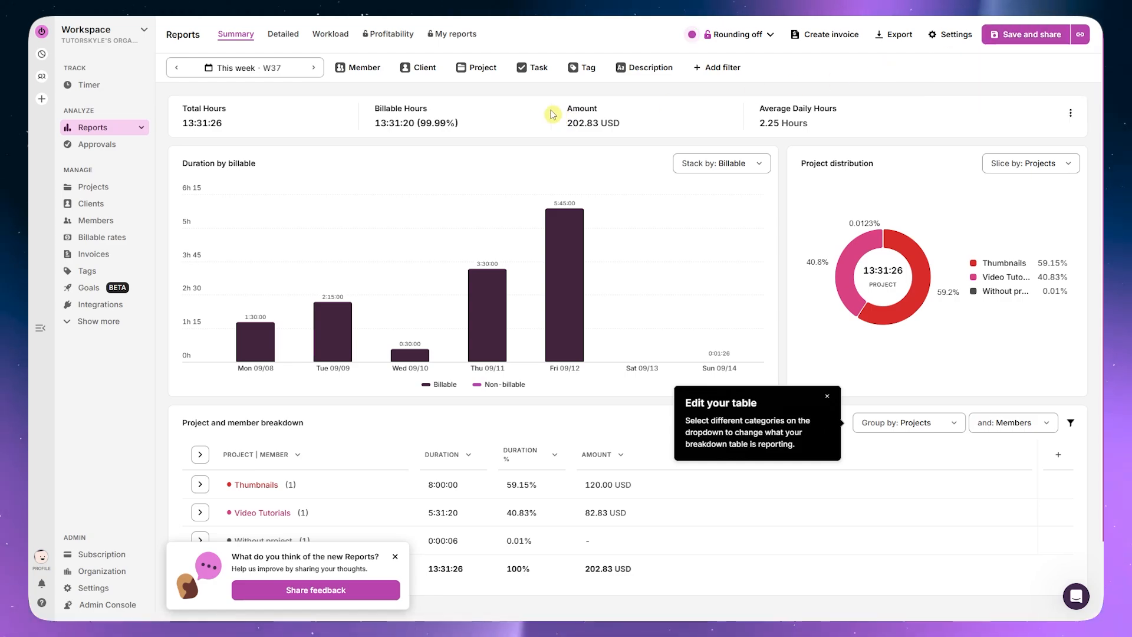
# - Look at the team timesheets pending review and your own timesheets in Approvals
pyautogui.click(105, 149)
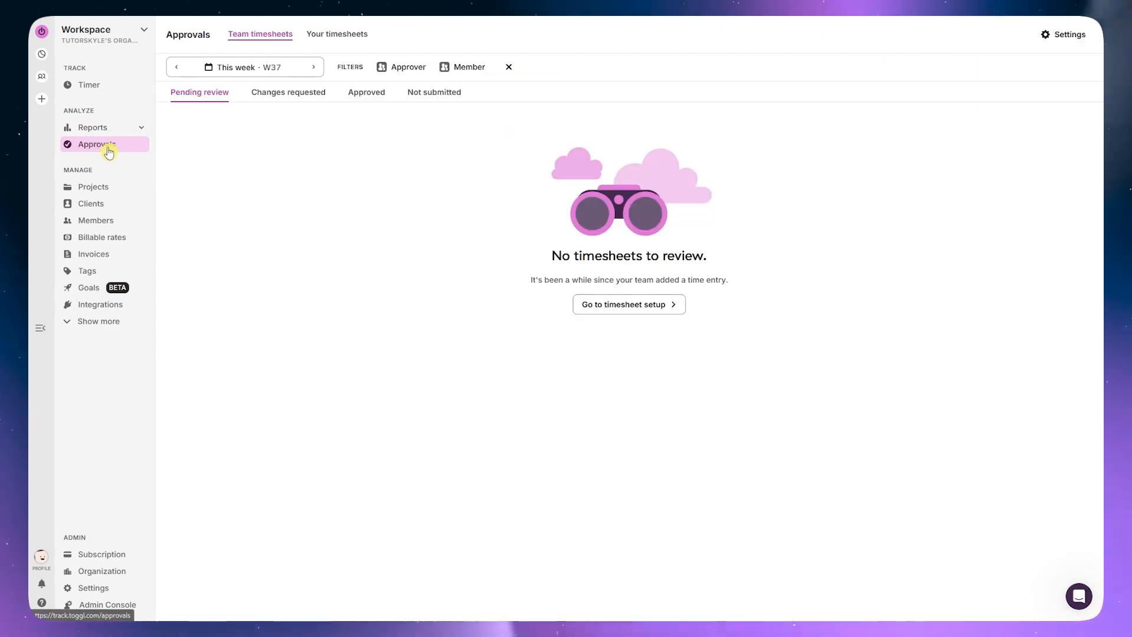
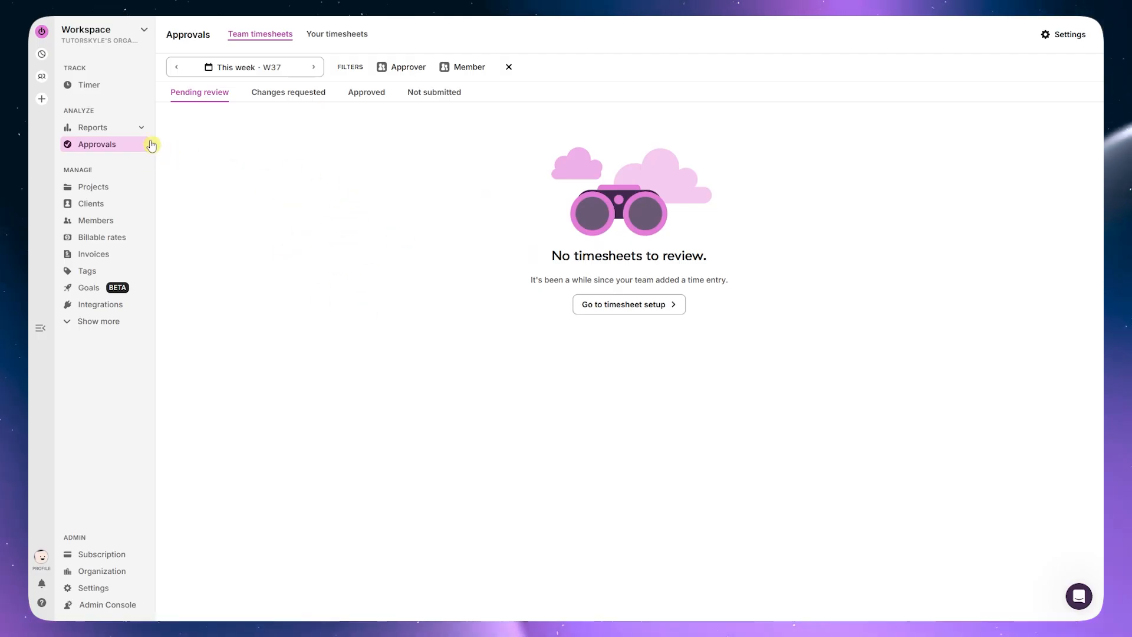
pyautogui.click(337, 37)
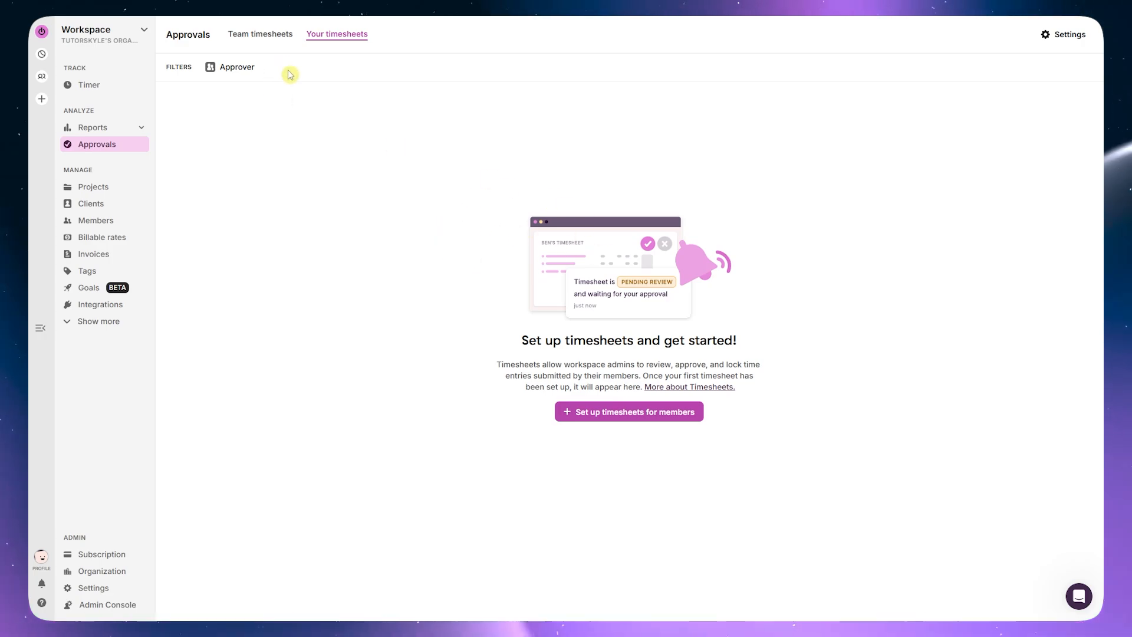
pyautogui.click(264, 43)
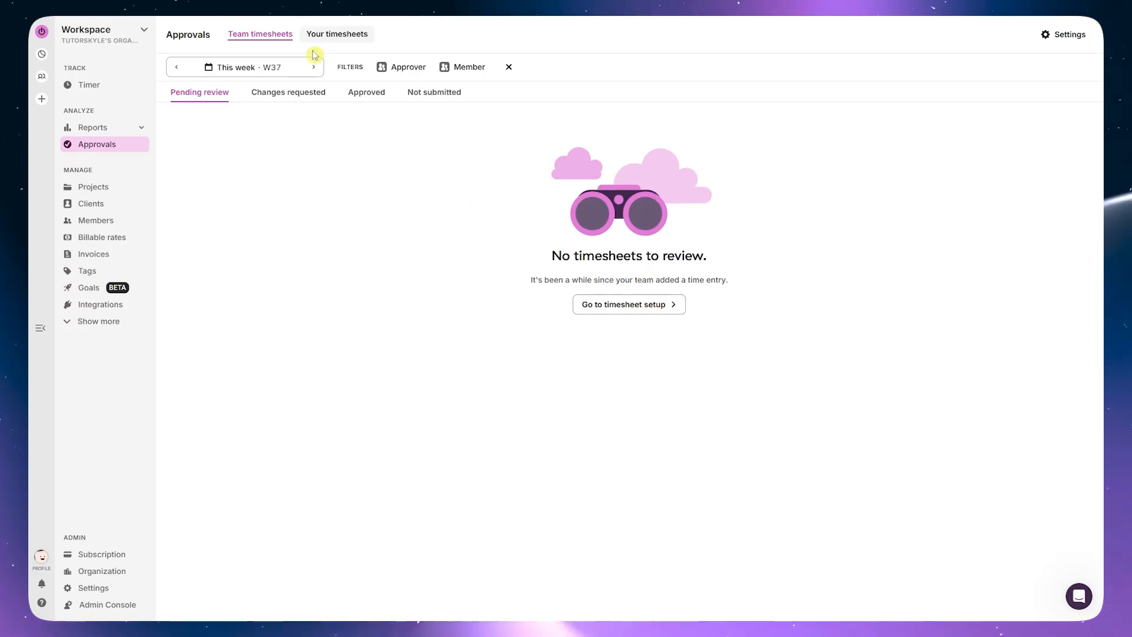
pyautogui.click(331, 37)
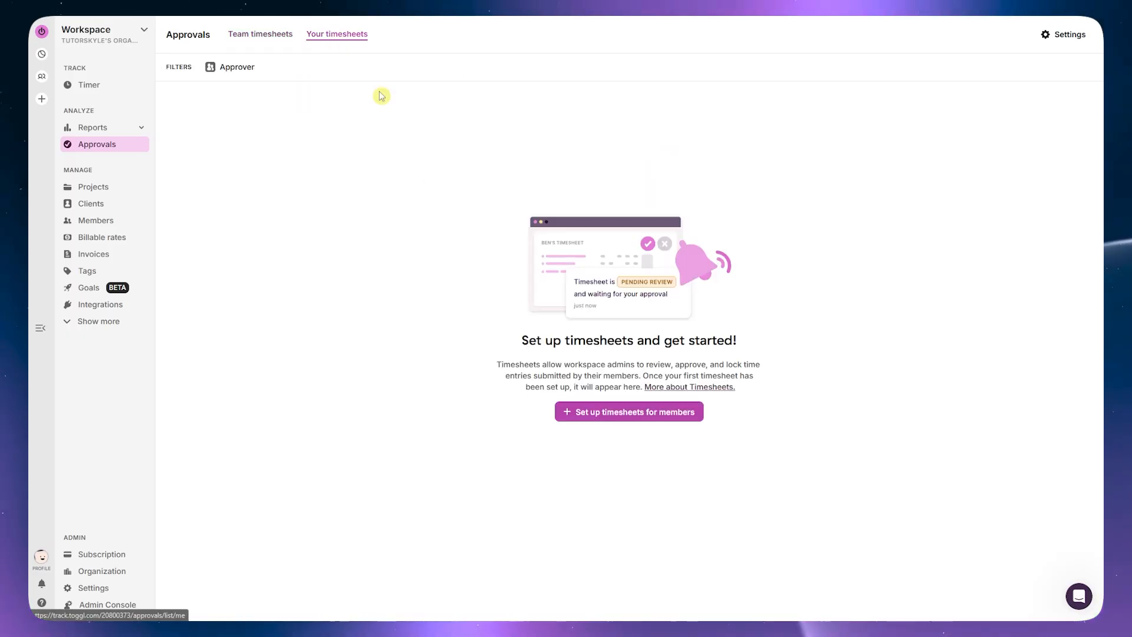
pyautogui.click(270, 46)
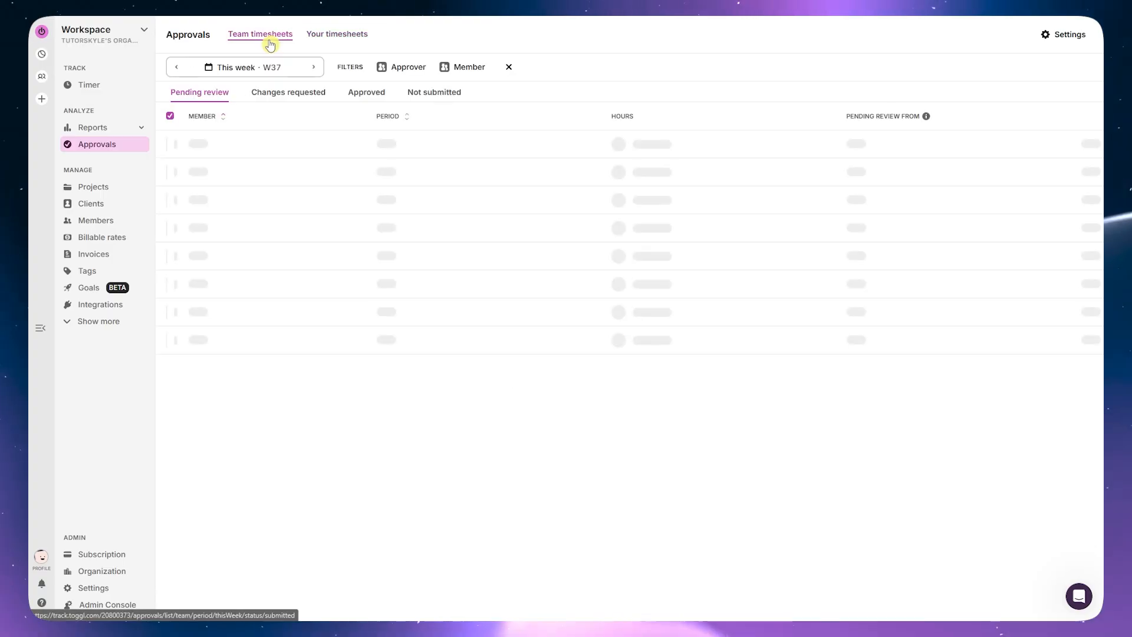
pyautogui.click(329, 35)
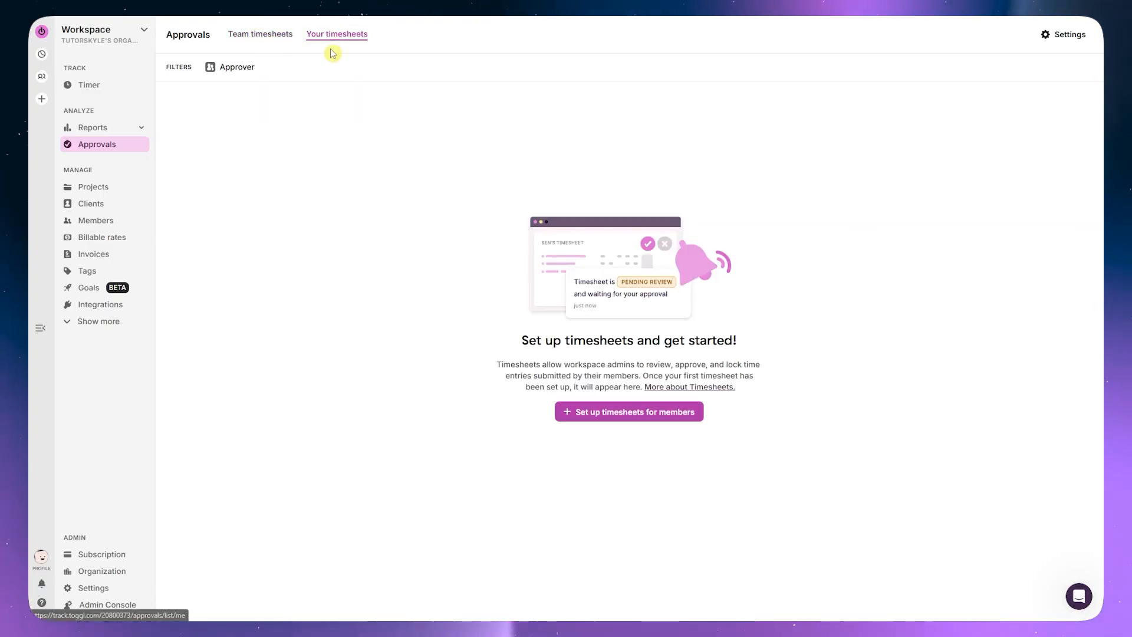
# - Start a timesheet setup with yourself as both member and approver, keeping the weekly period
pyautogui.click(636, 419)
pyautogui.click(637, 423)
pyautogui.click(553, 271)
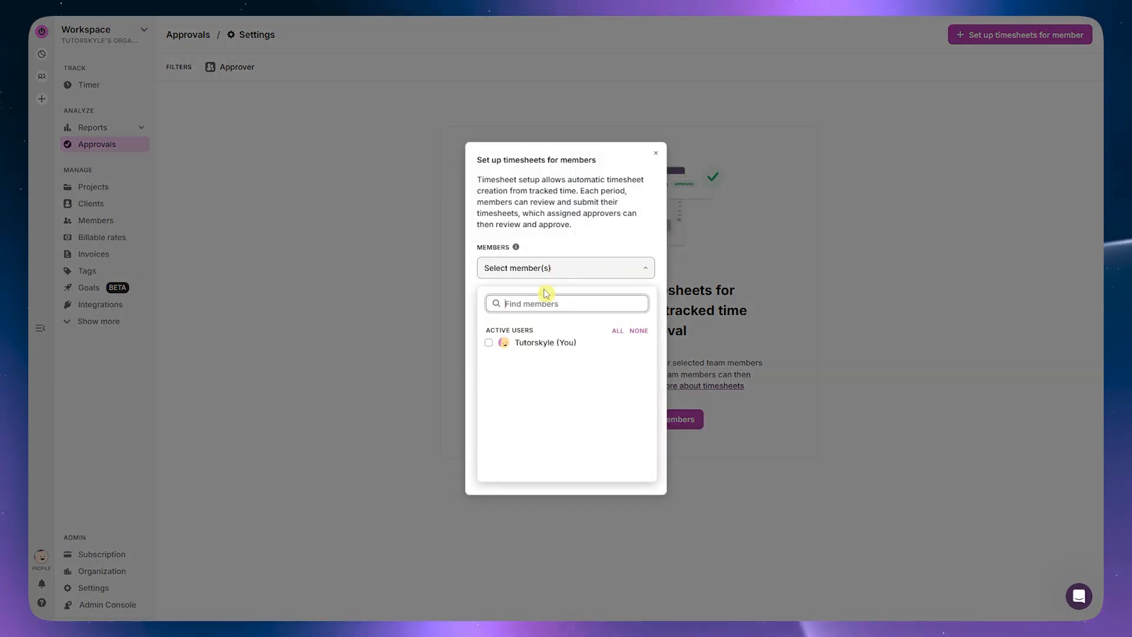
pyautogui.click(560, 349)
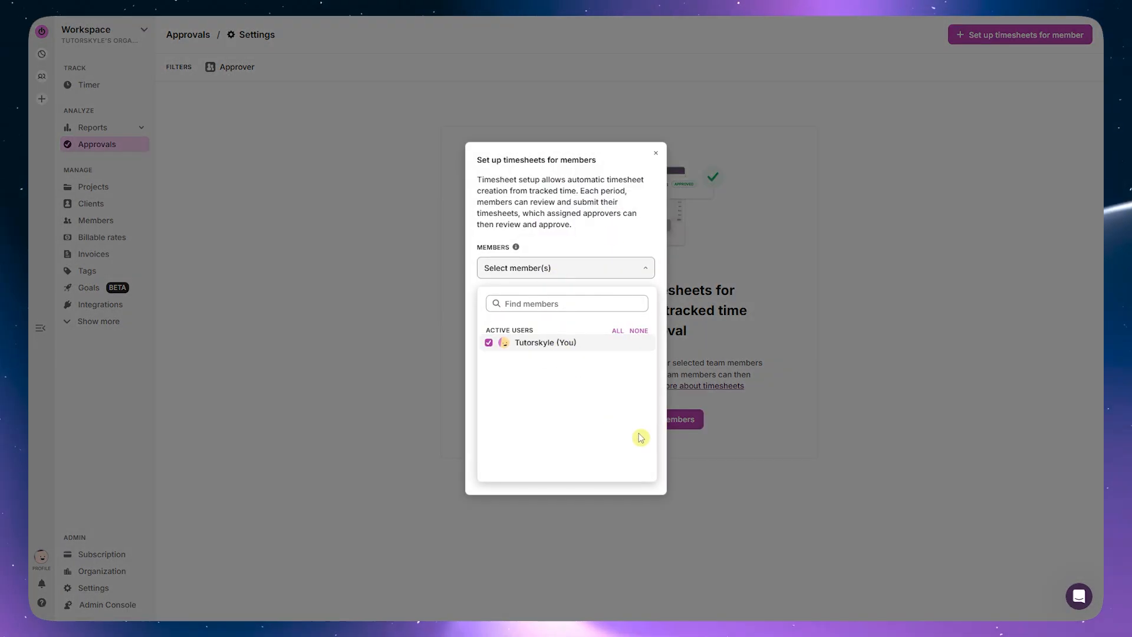
pyautogui.click(469, 309)
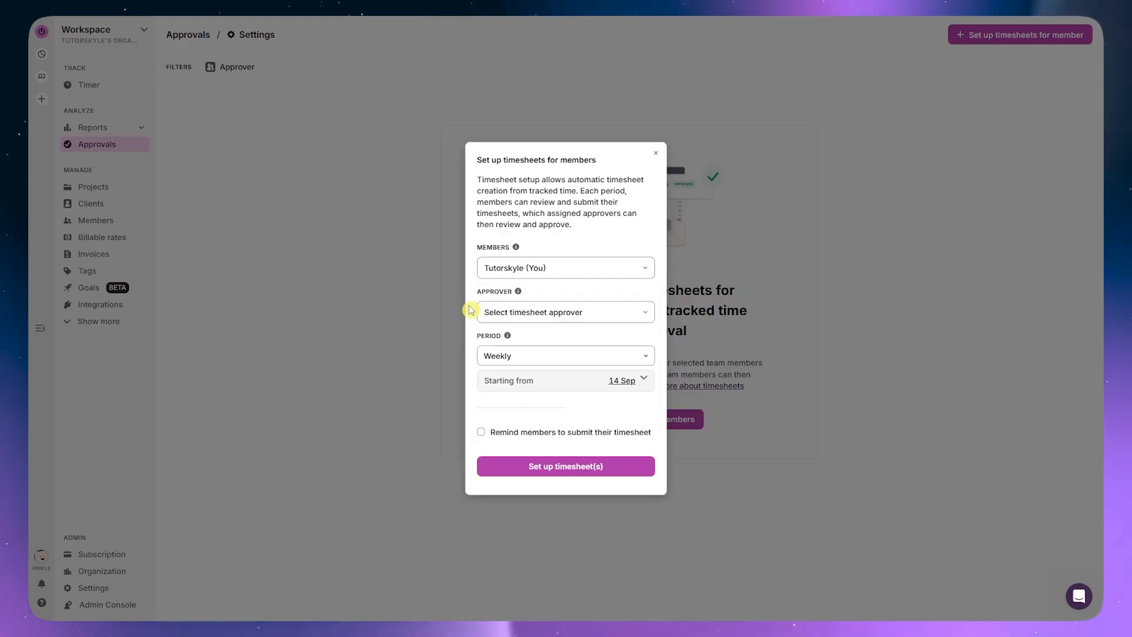
pyautogui.click(519, 312)
pyautogui.click(541, 391)
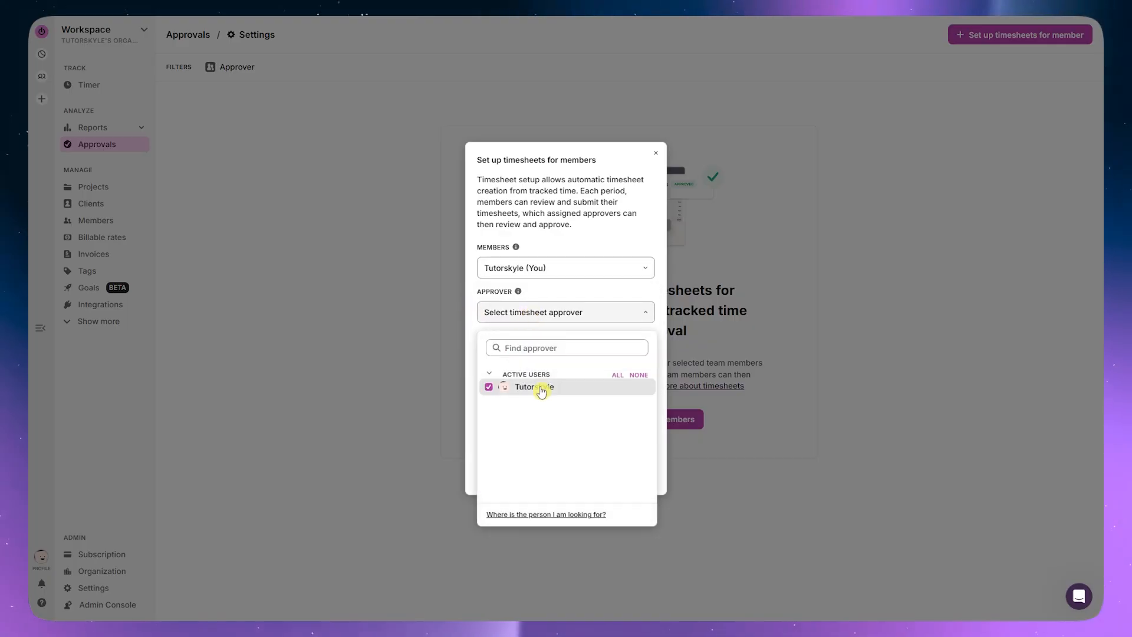
pyautogui.click(473, 335)
pyautogui.click(517, 357)
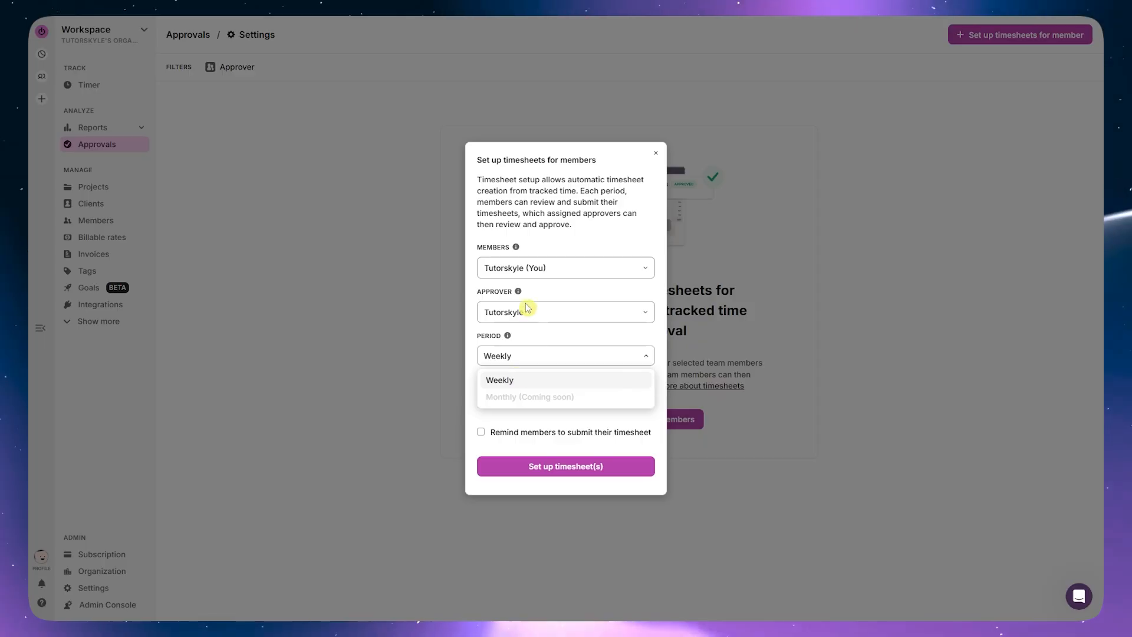
pyautogui.click(494, 284)
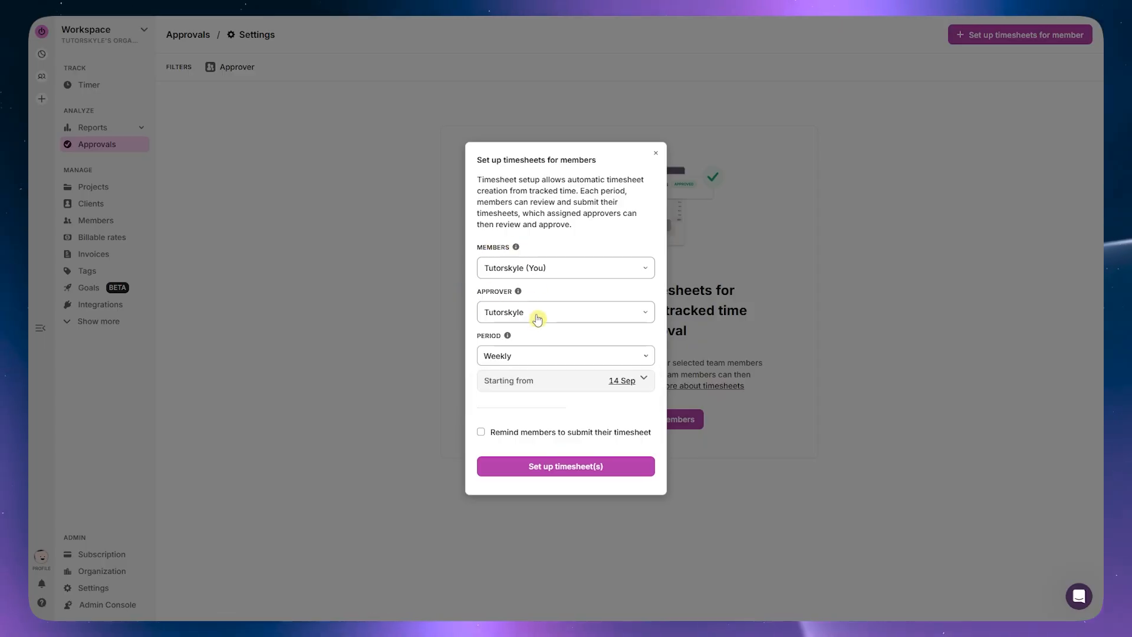
# - Start the timesheets on 15 September 2025, turn on the weekly submission reminder for Friday at 17:00, and create the setup
pyautogui.click(591, 385)
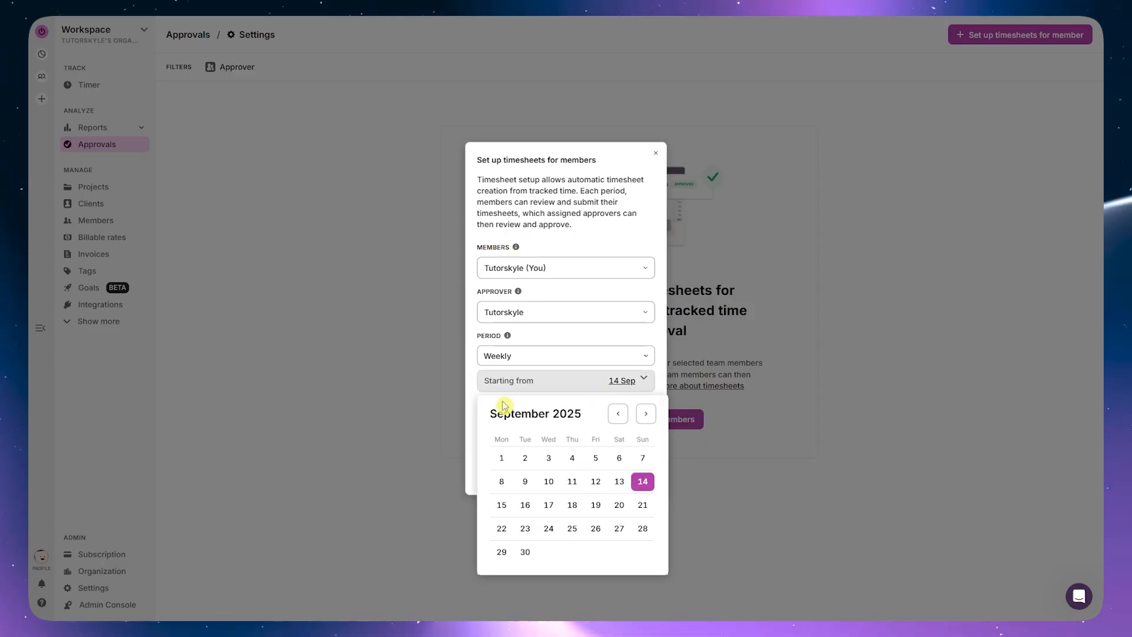
pyautogui.click(501, 505)
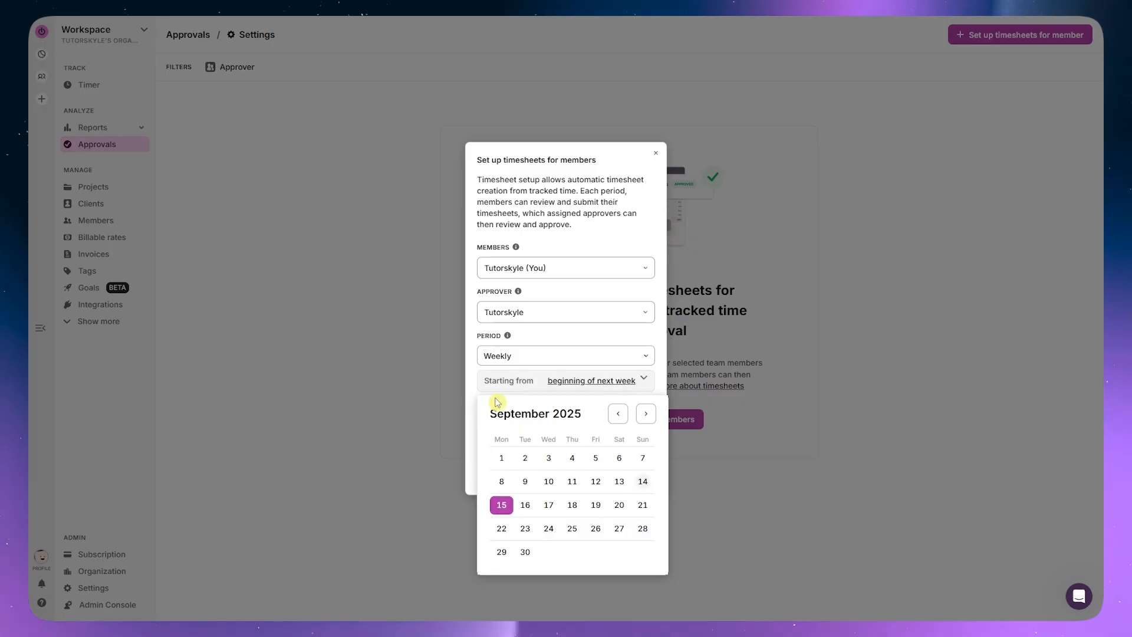
pyautogui.click(475, 369)
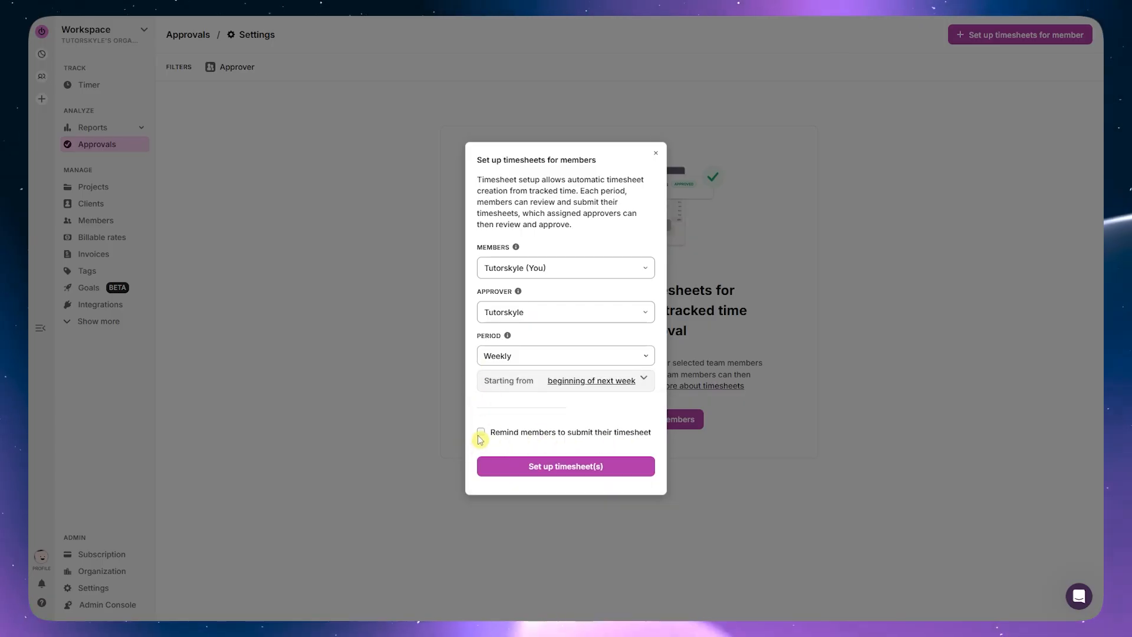
pyautogui.click(480, 434)
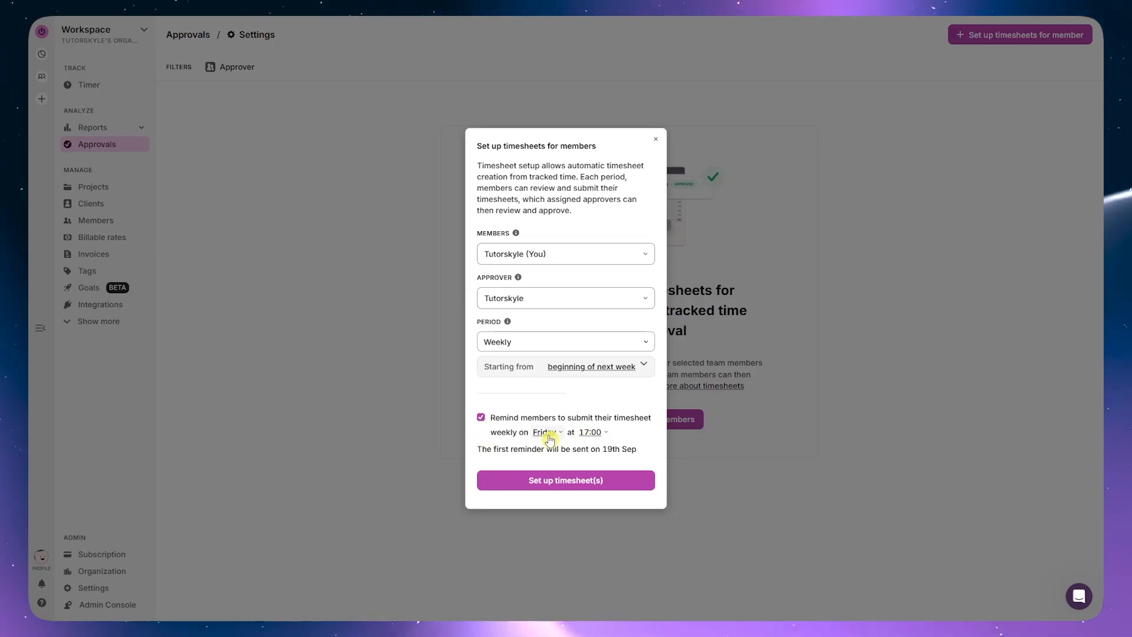
pyautogui.click(581, 489)
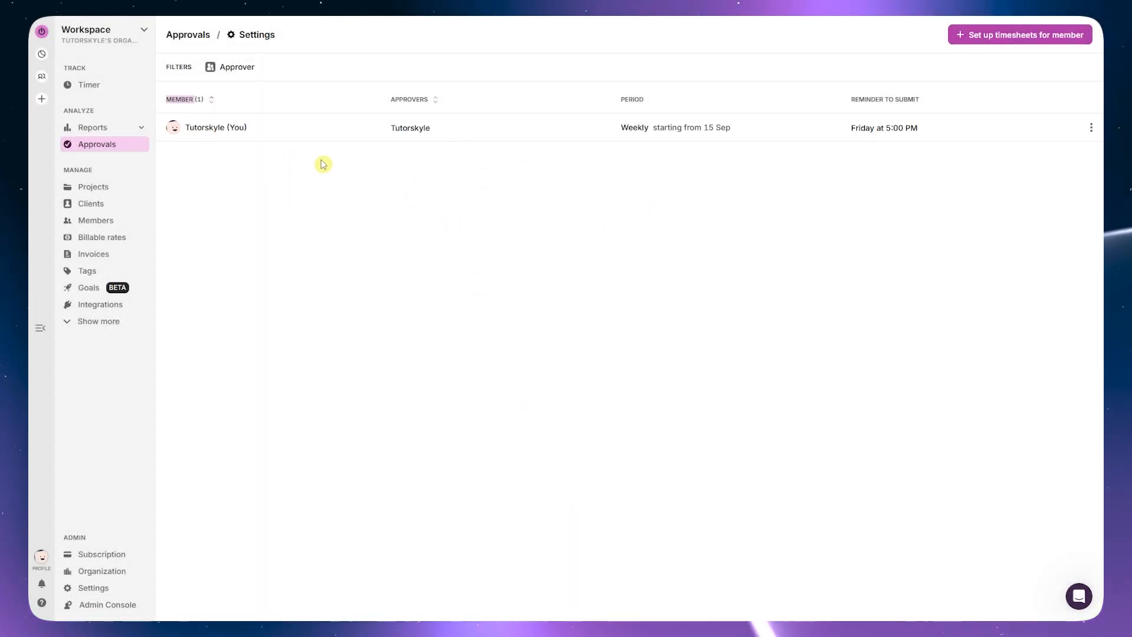
# - Check the team timesheets pending review and the member choices in another timesheet setup, then return to Approvals without creating it
pyautogui.click(119, 146)
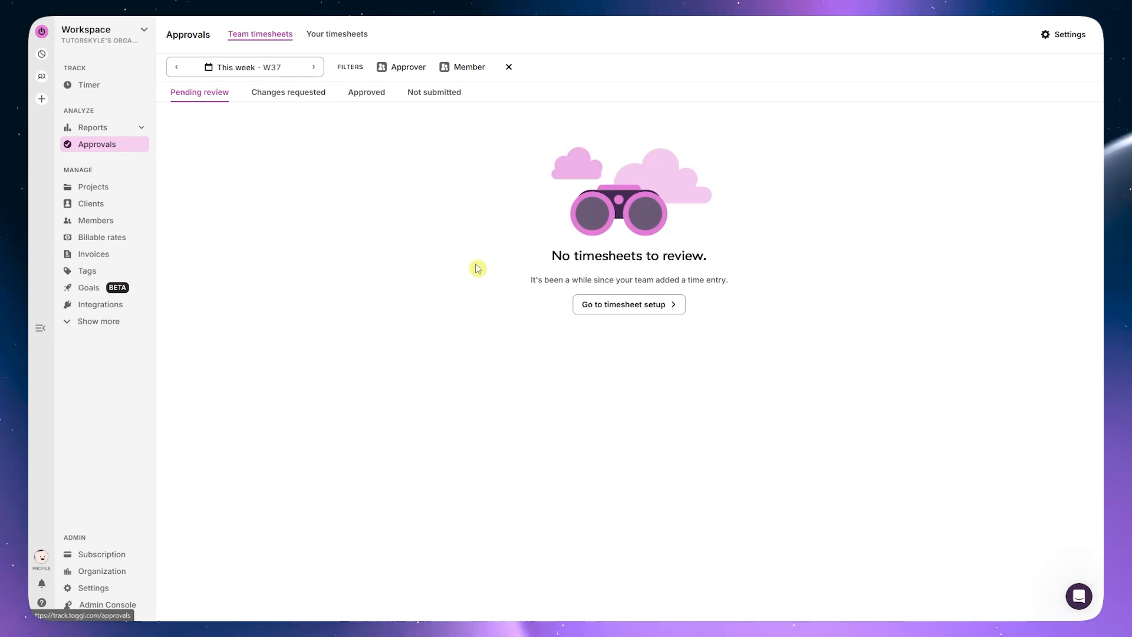
pyautogui.click(631, 307)
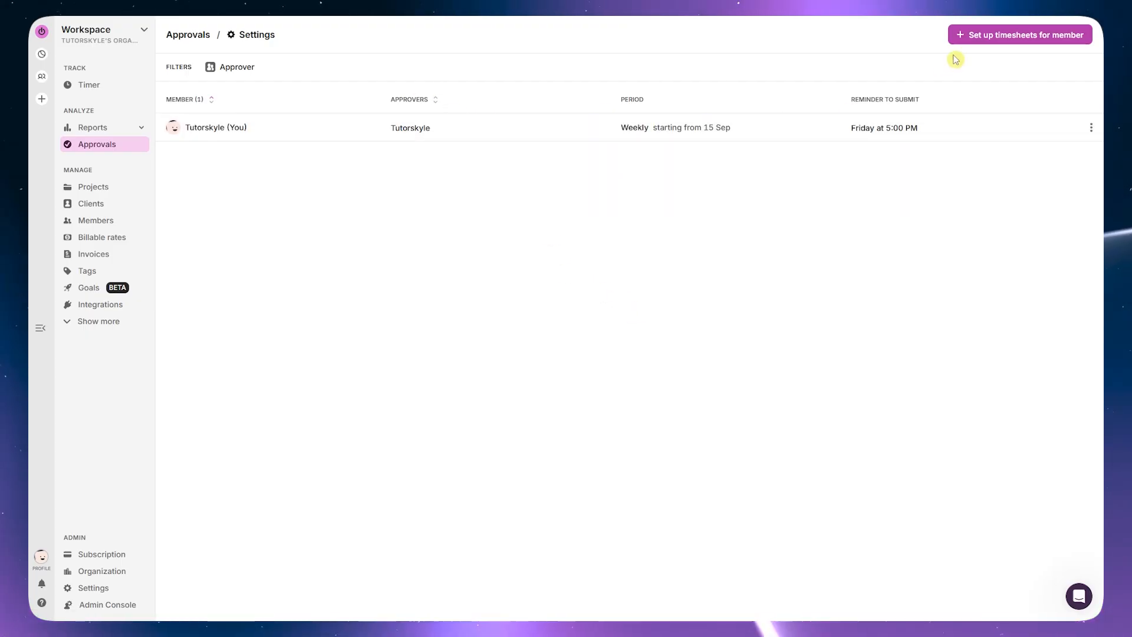
pyautogui.click(1009, 39)
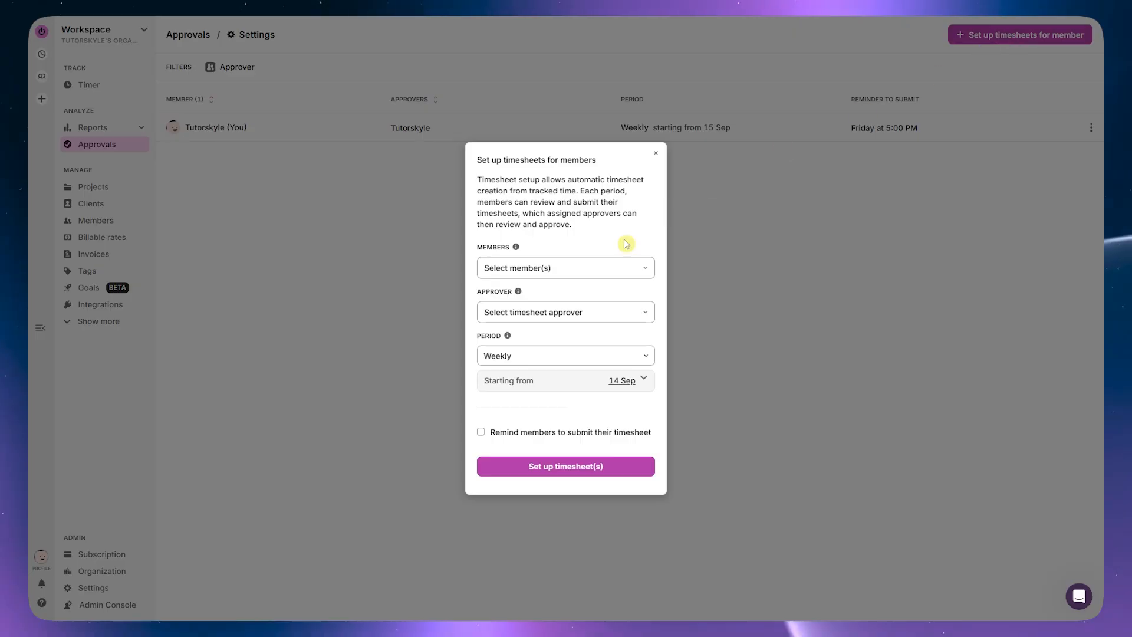
pyautogui.click(545, 268)
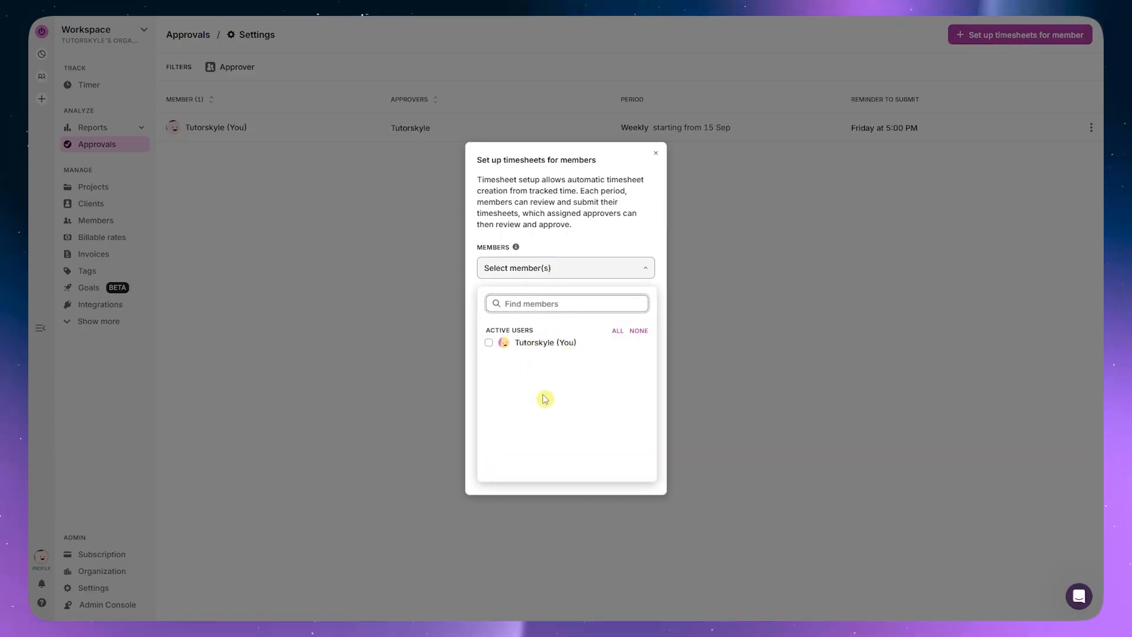
pyautogui.click(724, 234)
pyautogui.click(656, 152)
pyautogui.click(99, 147)
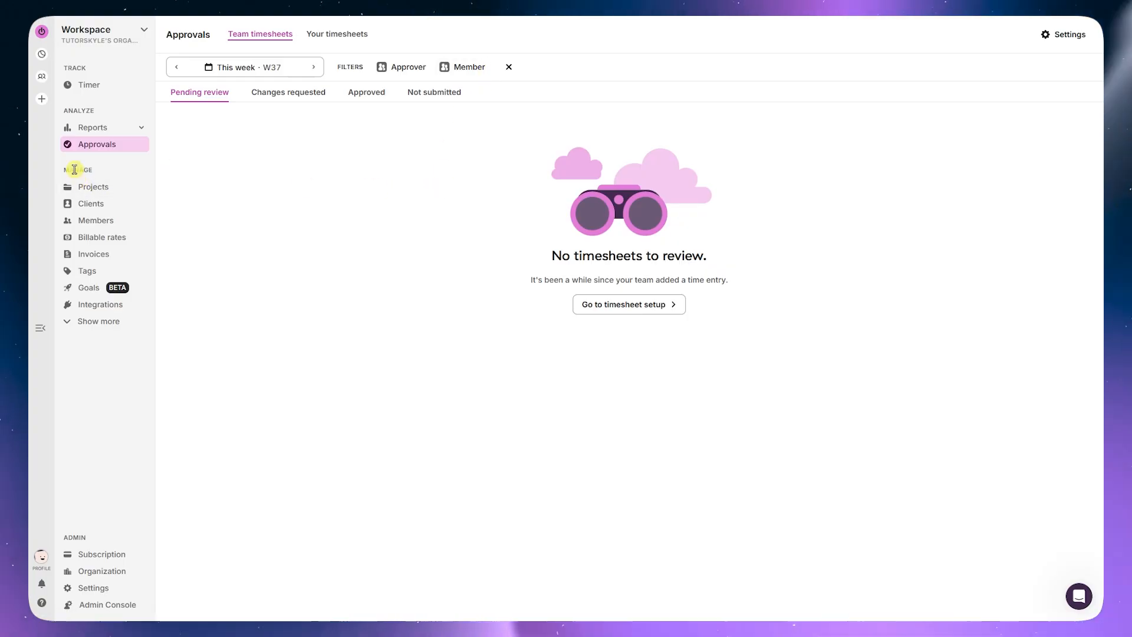
# - Look over the projects list and the clients list, including the clients' active and archived display options
pyautogui.click(98, 189)
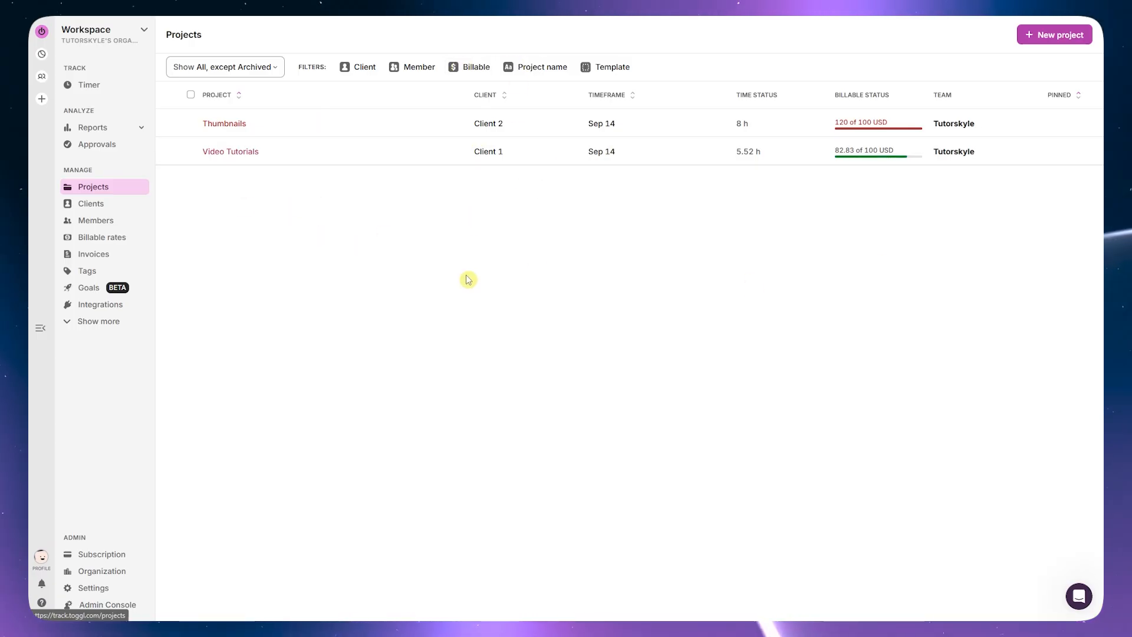
pyautogui.click(103, 204)
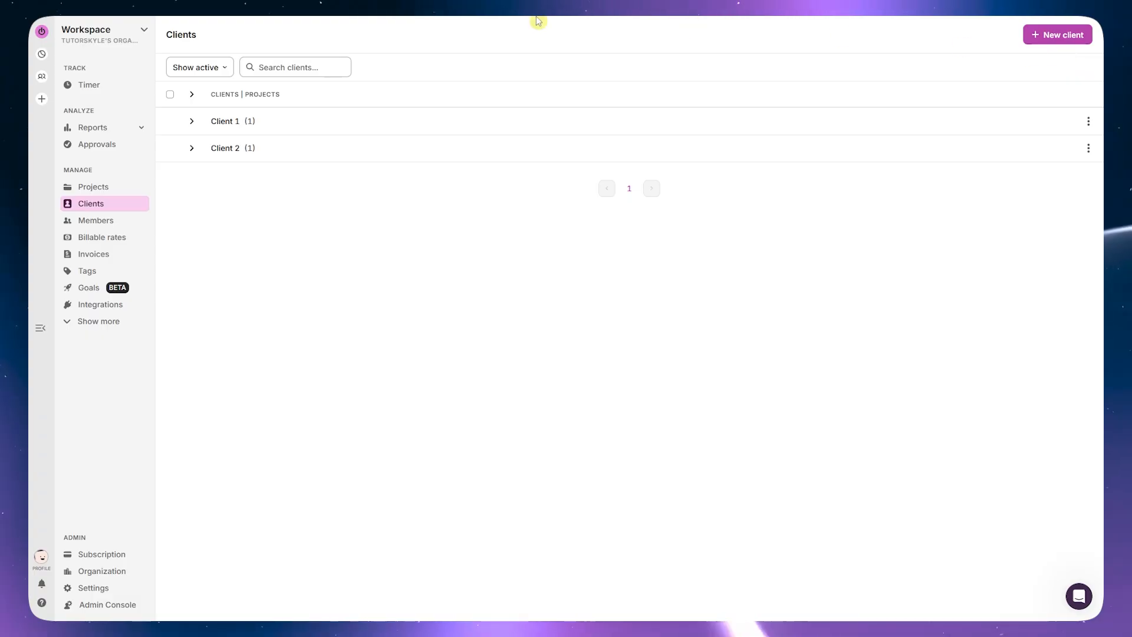
pyautogui.click(216, 68)
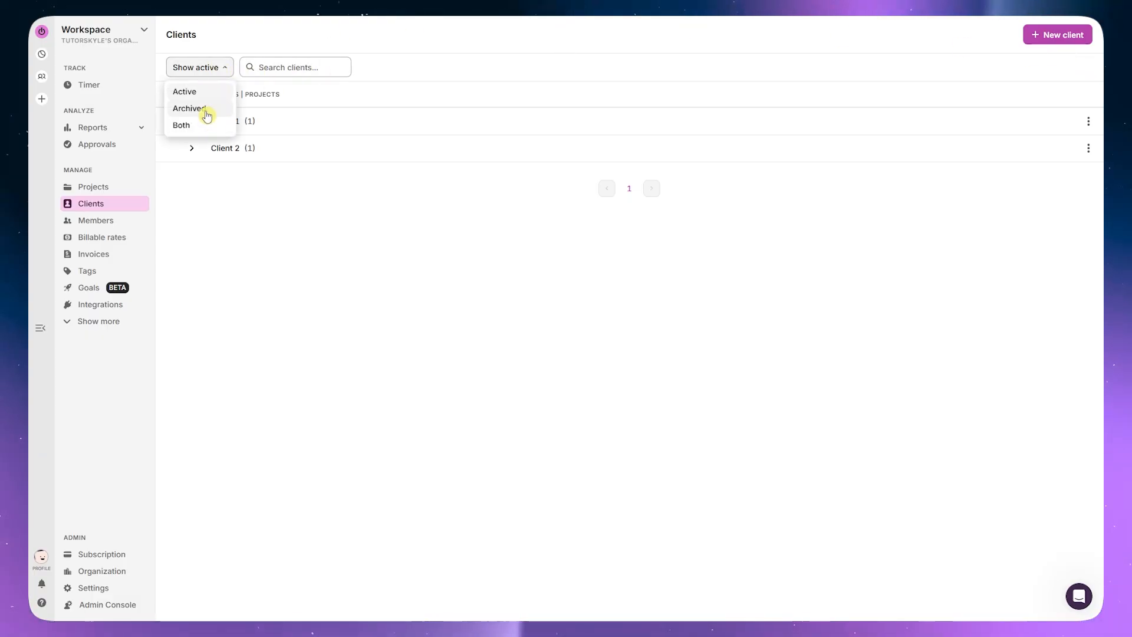
pyautogui.click(406, 43)
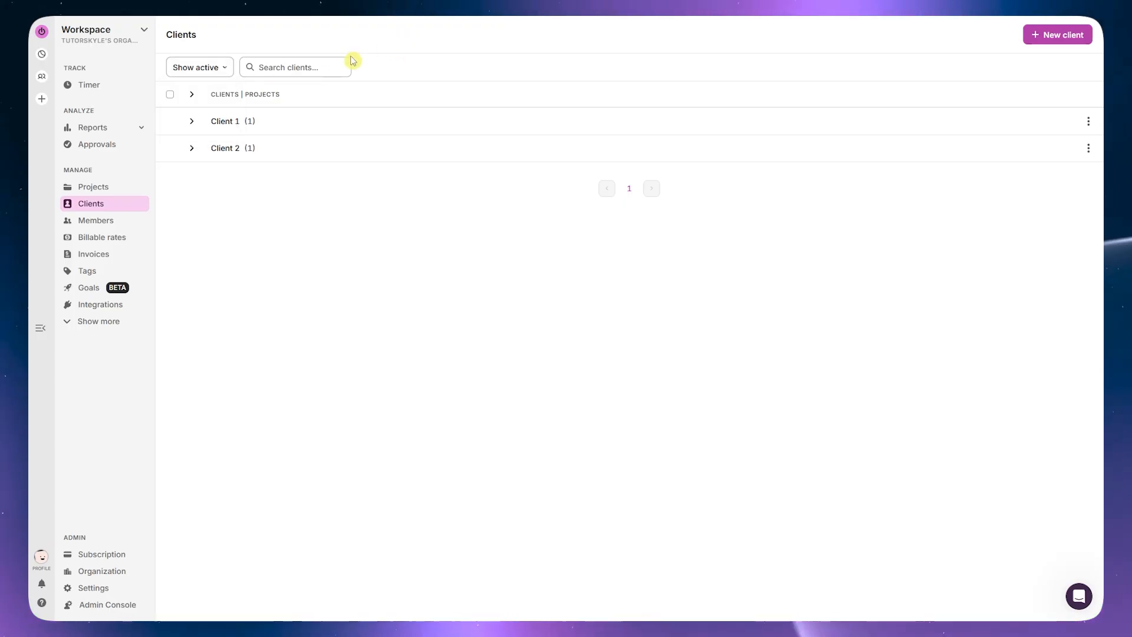
# - In the organization's members, examine the invitation form and your billable rate options, cancelling both without changes
pyautogui.click(97, 220)
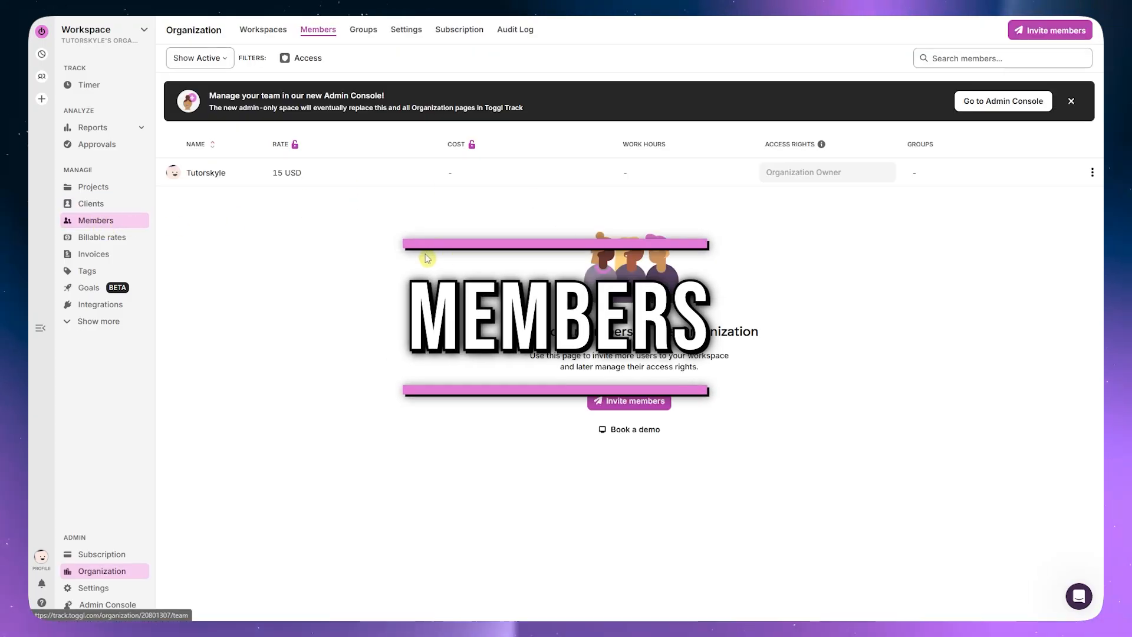
pyautogui.click(636, 399)
pyautogui.click(574, 115)
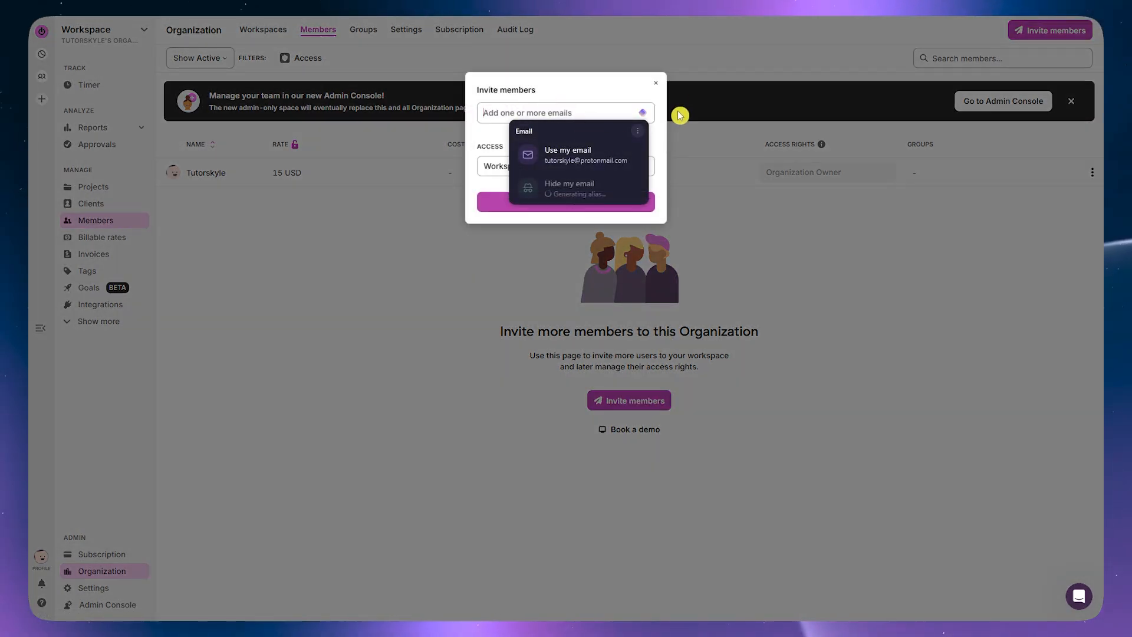
pyautogui.click(659, 88)
pyautogui.click(659, 88)
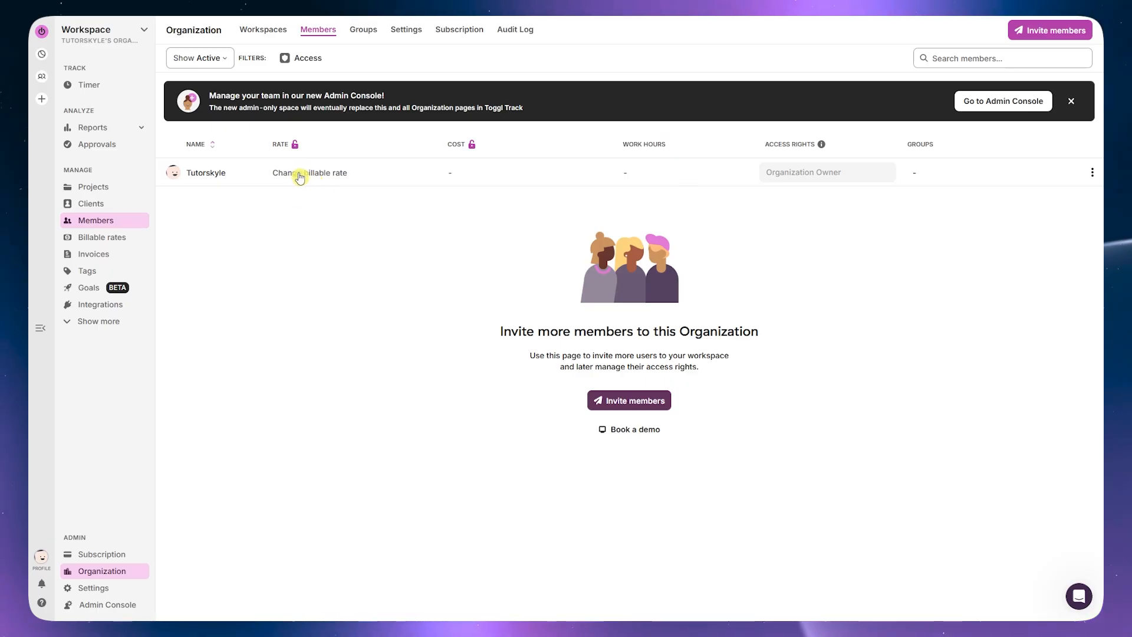
pyautogui.click(279, 174)
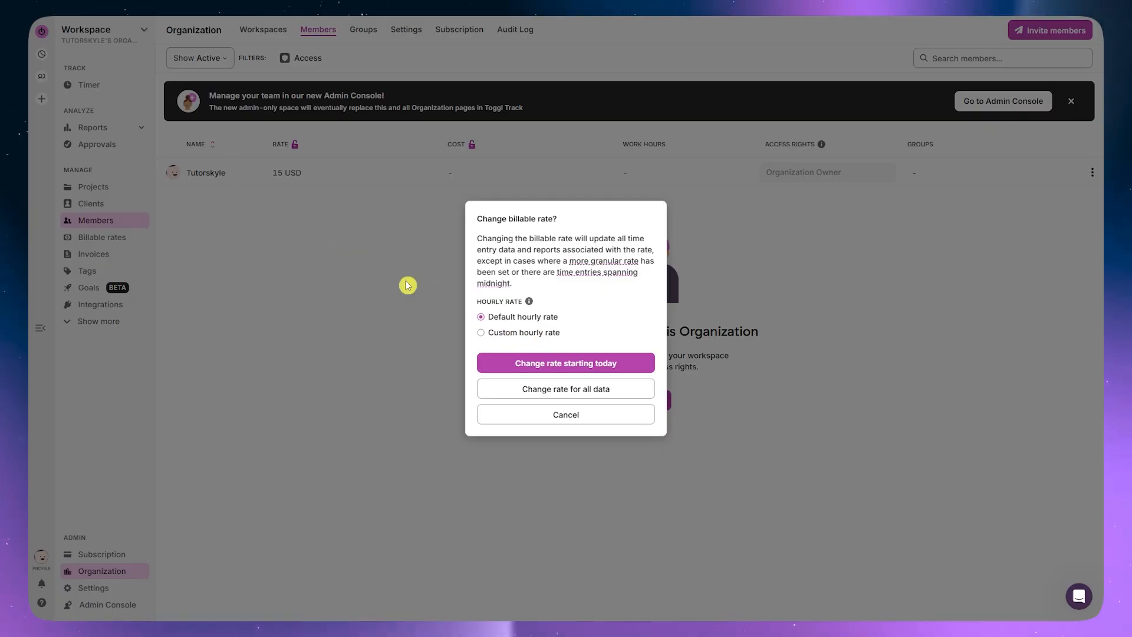
pyautogui.click(552, 417)
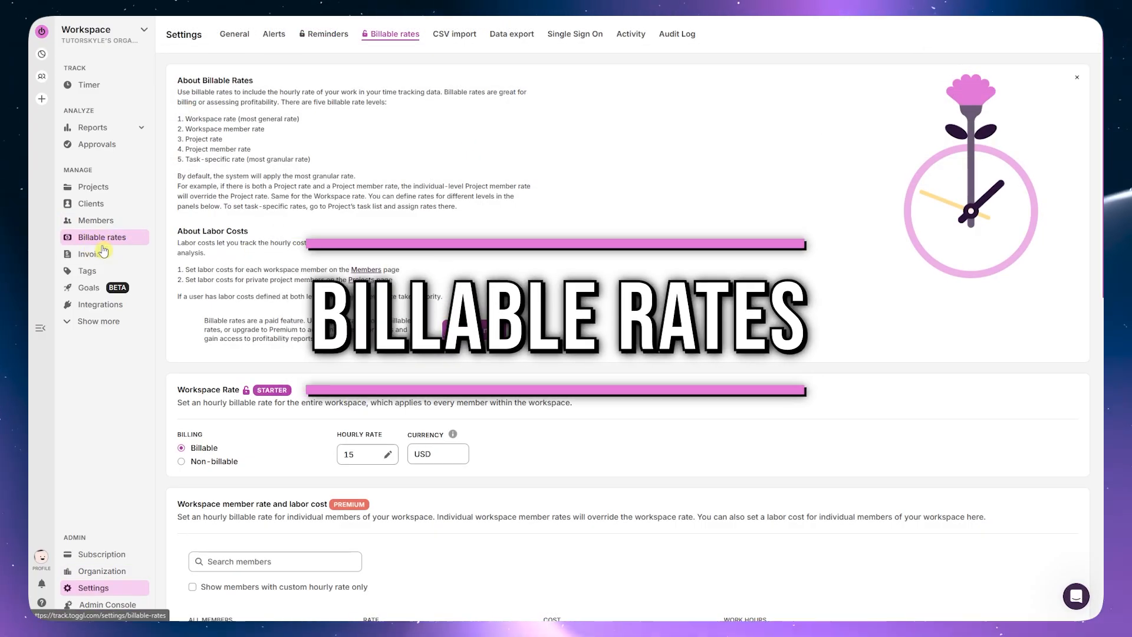
# - Examine the workspace, member and project rate sections in the billable rates settings
pyautogui.scroll(-10, 281, 308)
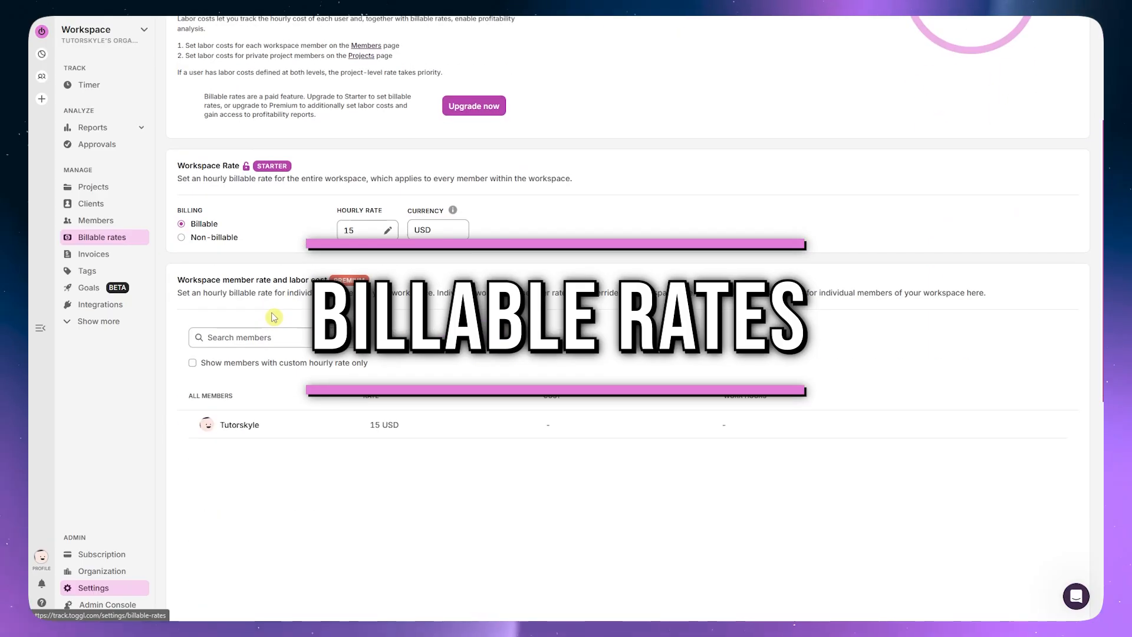
pyautogui.scroll(3, 401, 309)
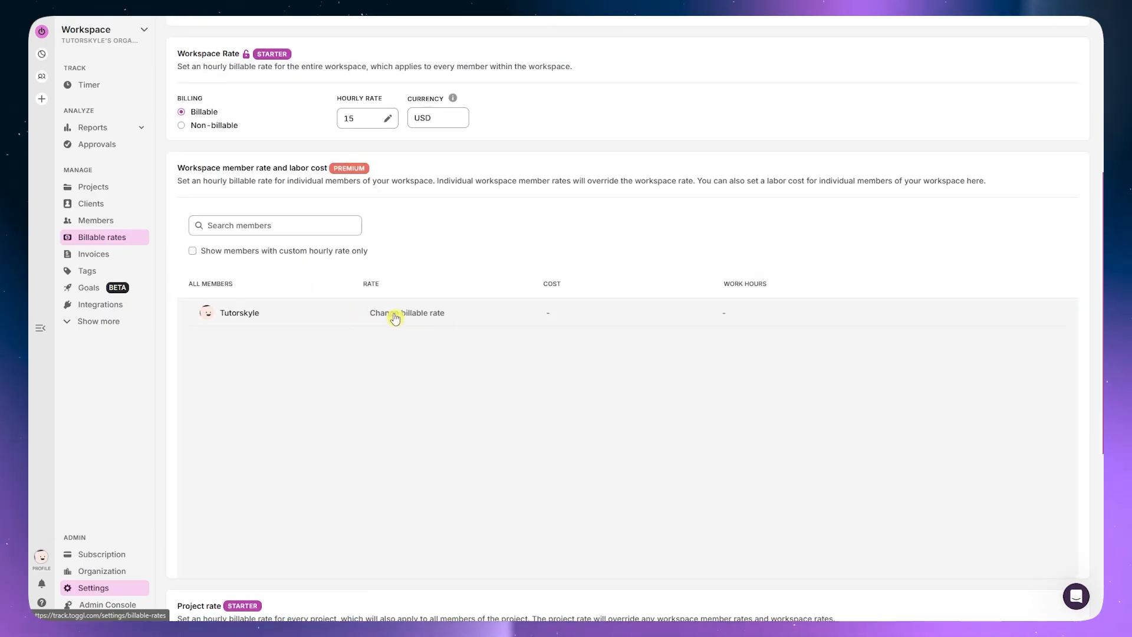
pyautogui.scroll(5, 383, 461)
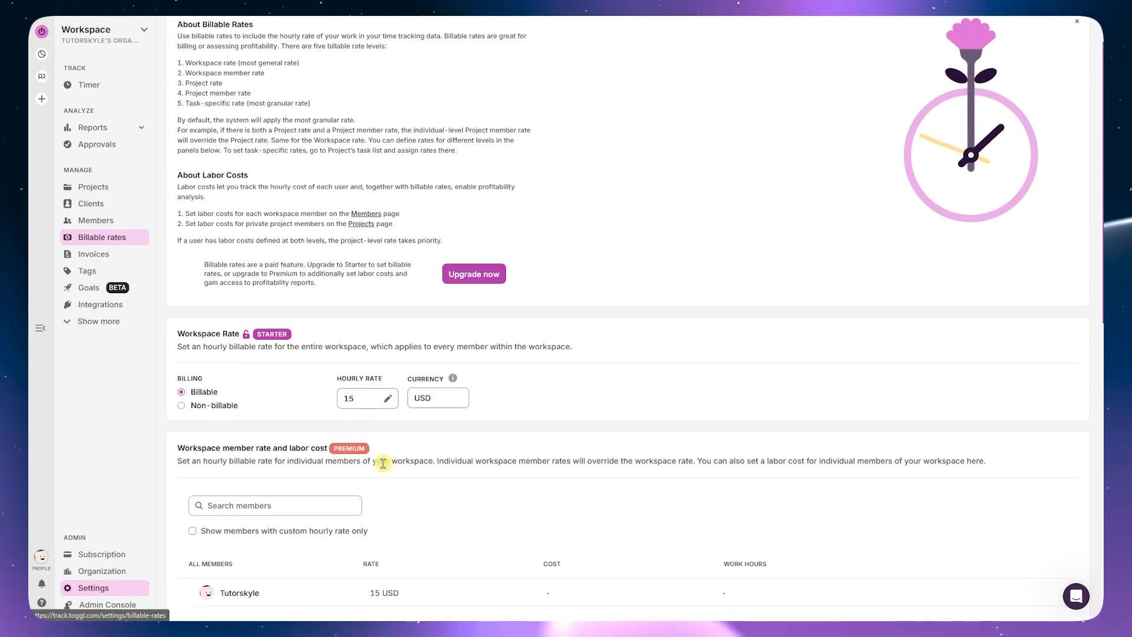
pyautogui.scroll(2, 384, 466)
pyautogui.scroll(-4, 330, 531)
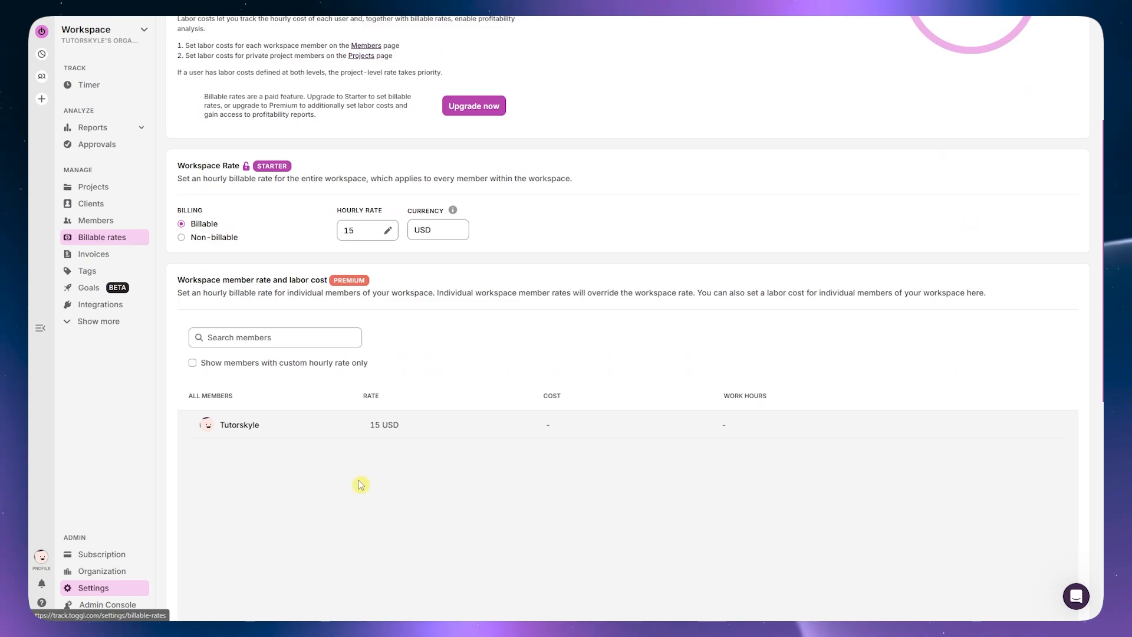
pyautogui.scroll(3, 361, 485)
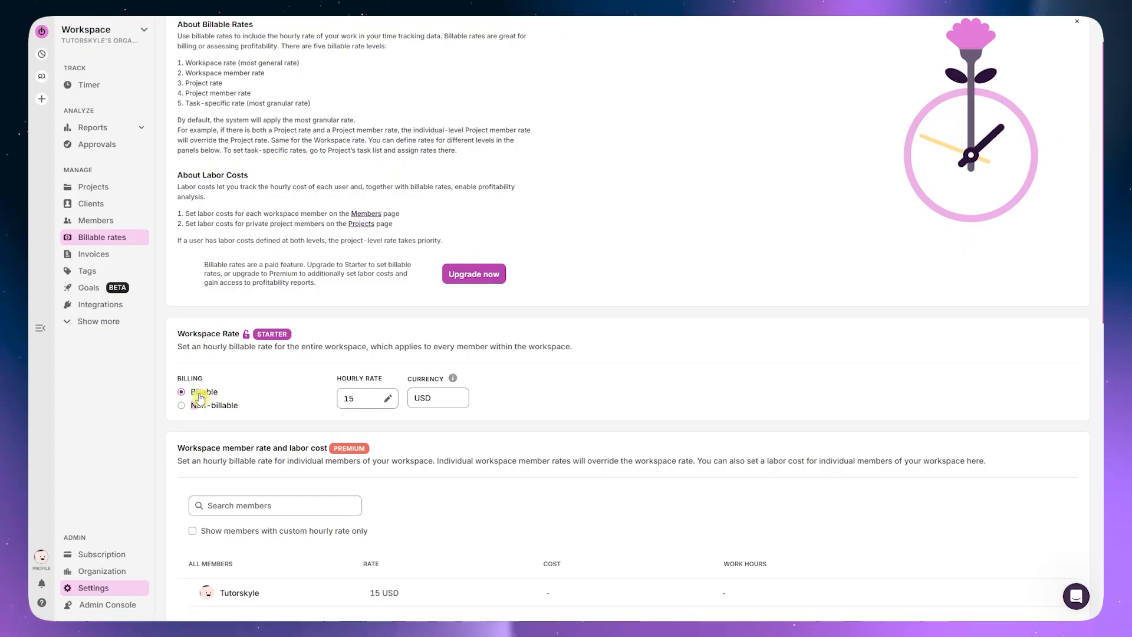
pyautogui.scroll(-8, 228, 384)
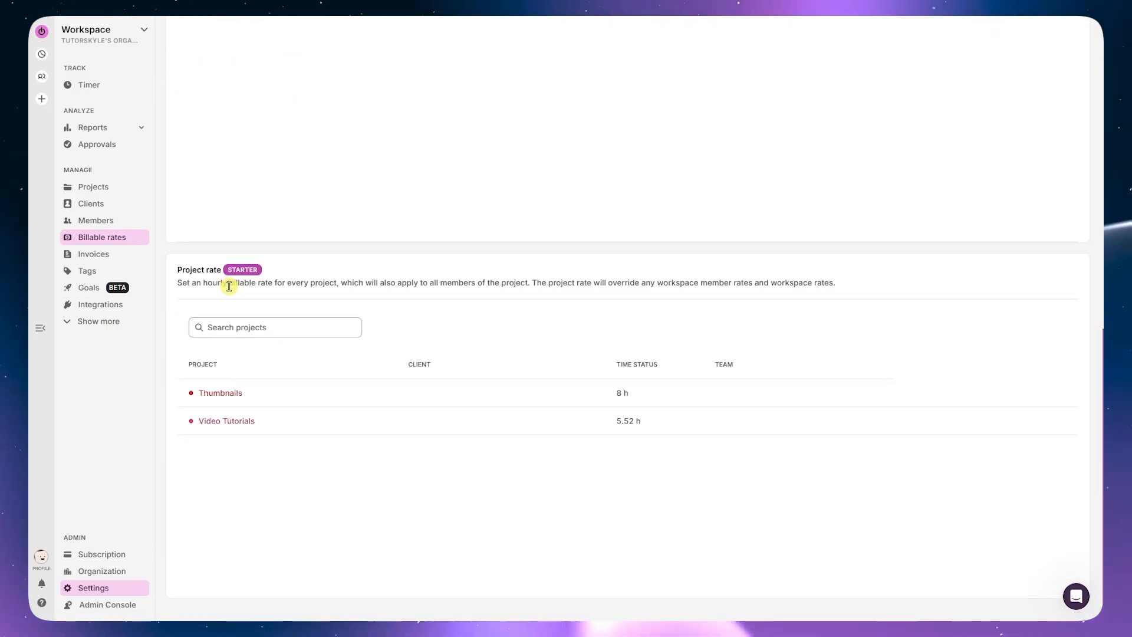
pyautogui.scroll(-1, 247, 292)
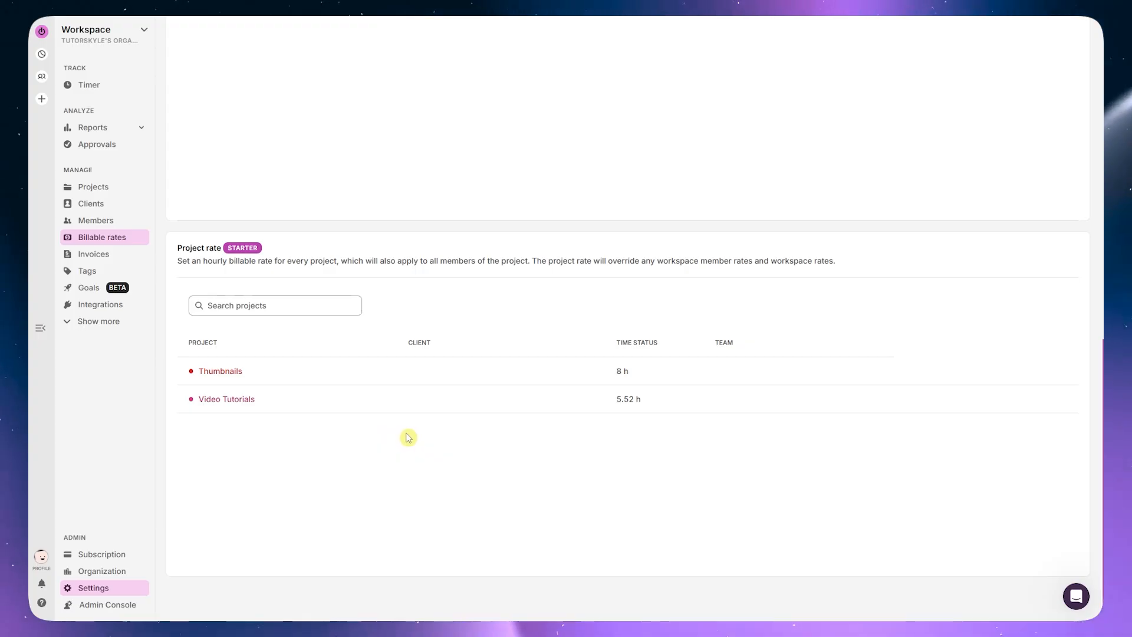
pyautogui.scroll(6, 408, 437)
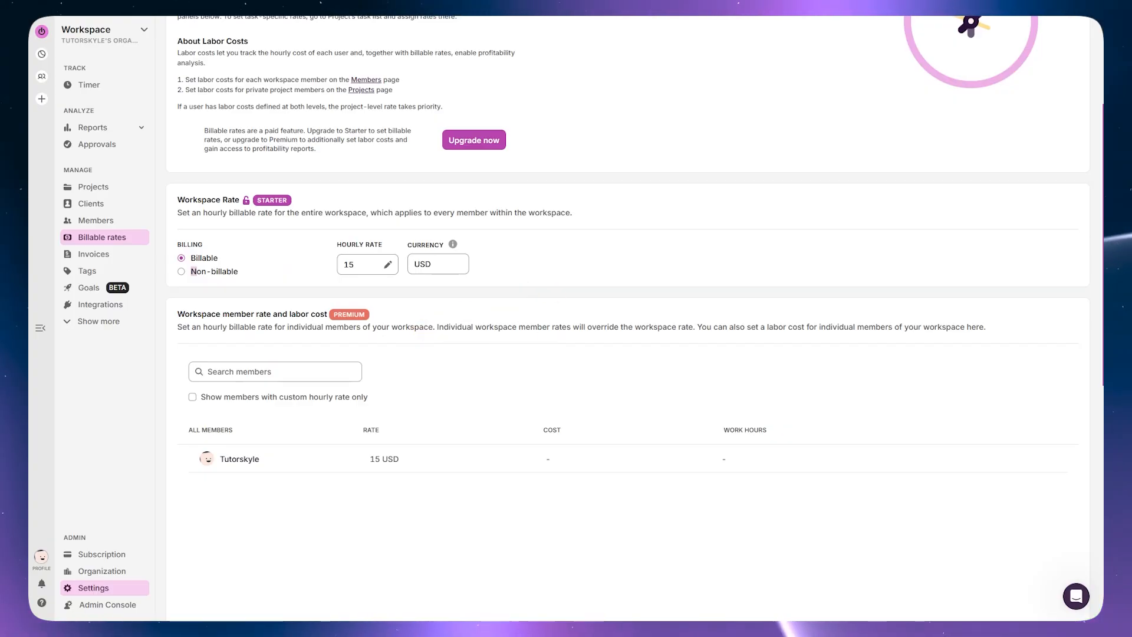
pyautogui.scroll(-8, 552, 224)
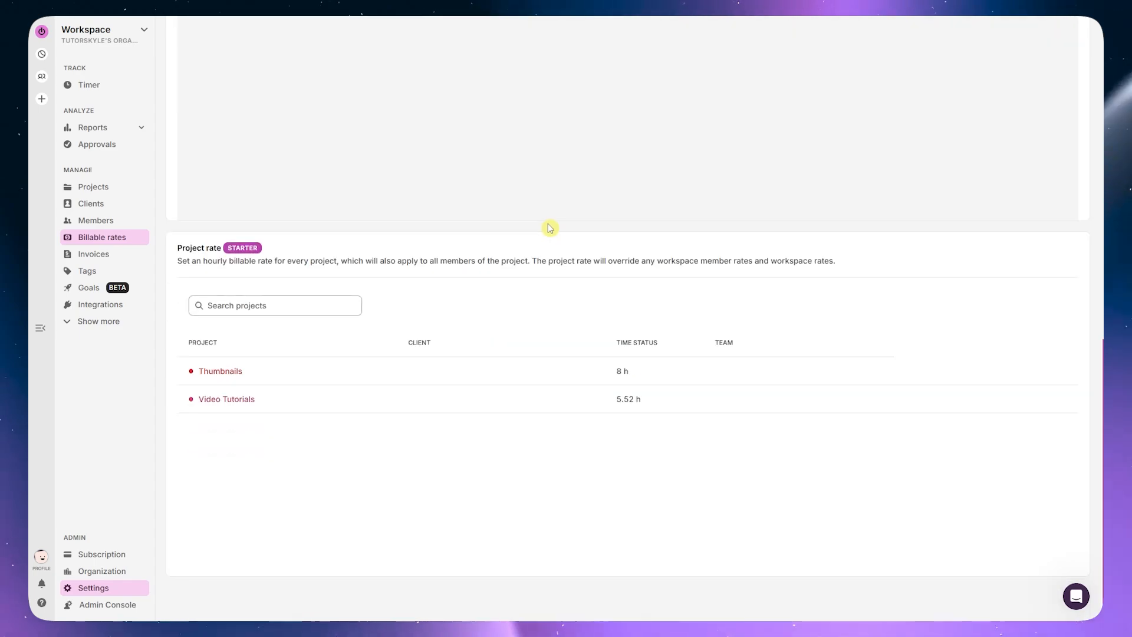
pyautogui.scroll(7, 550, 224)
pyautogui.scroll(4, 548, 244)
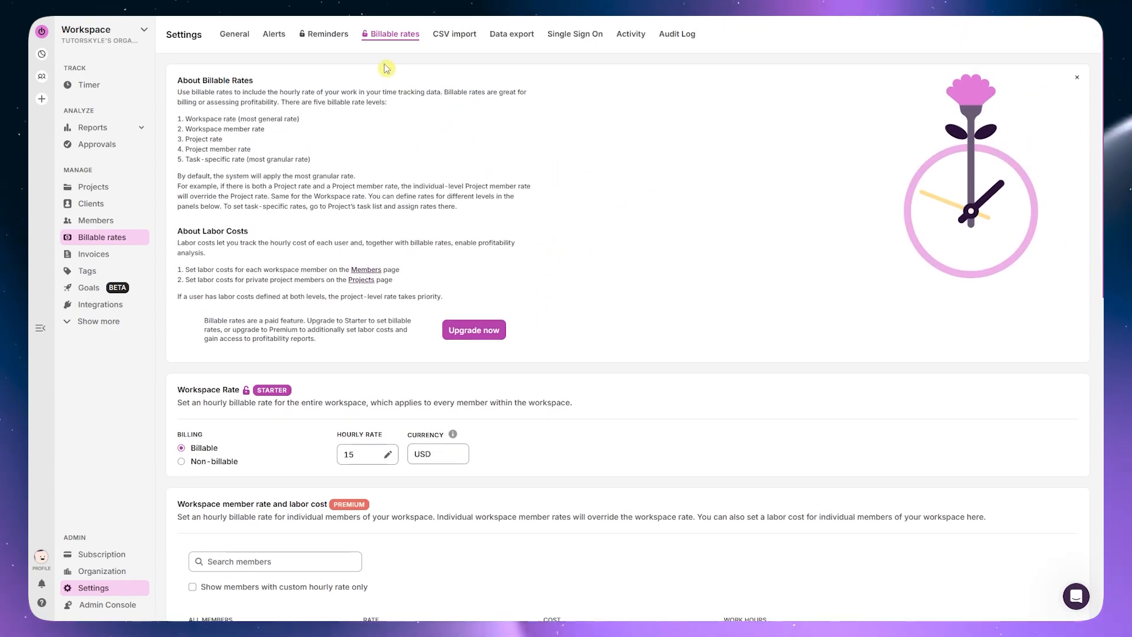
# - Review the workspace member rate and project rate lists below the workspace rate in the billable rates settings
pyautogui.scroll(-2, 312, 267)
pyautogui.scroll(-5, 313, 267)
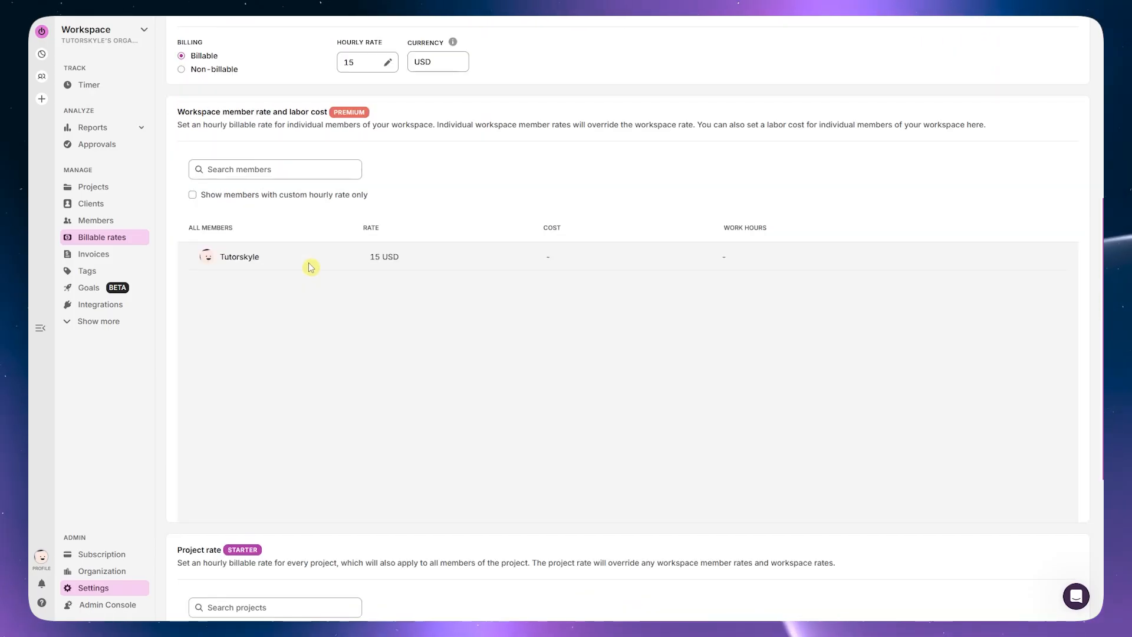
pyautogui.scroll(-5, 296, 357)
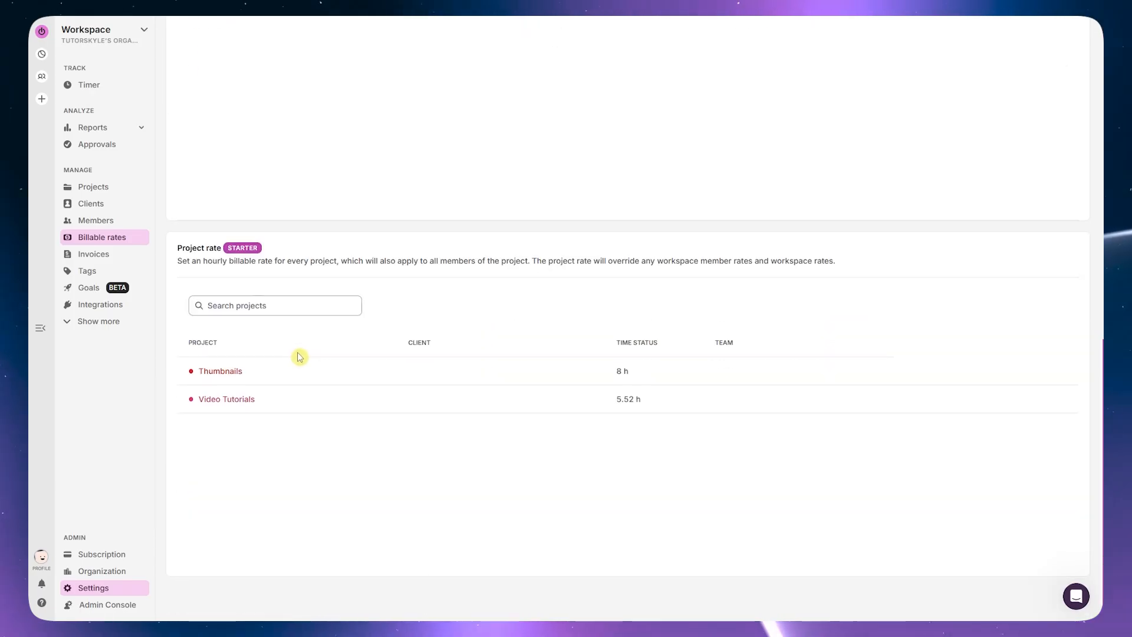
pyautogui.scroll(6, 199, 308)
pyautogui.scroll(4, 207, 285)
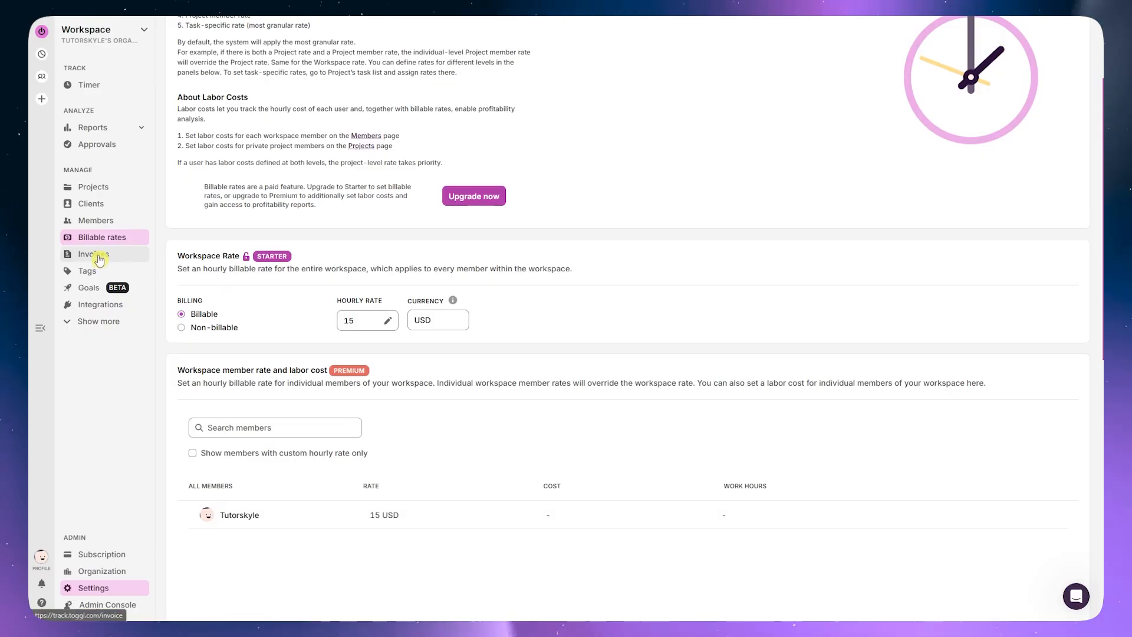
# - Create an invoice from this week's summary report and set its invoice ID to 001
pyautogui.click(99, 259)
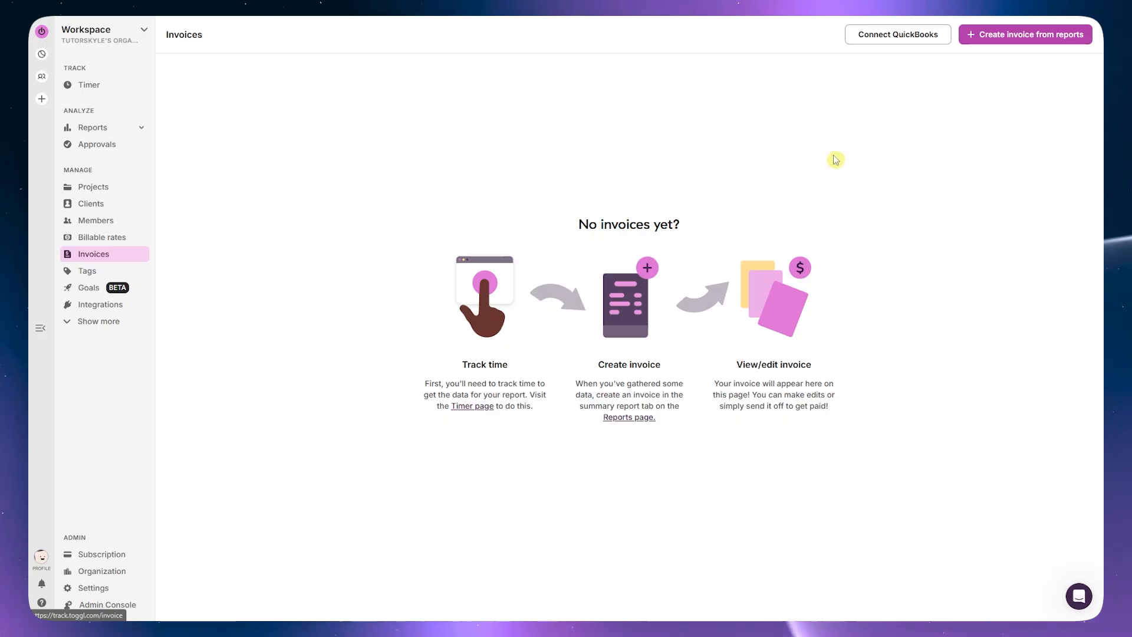
pyautogui.click(1017, 37)
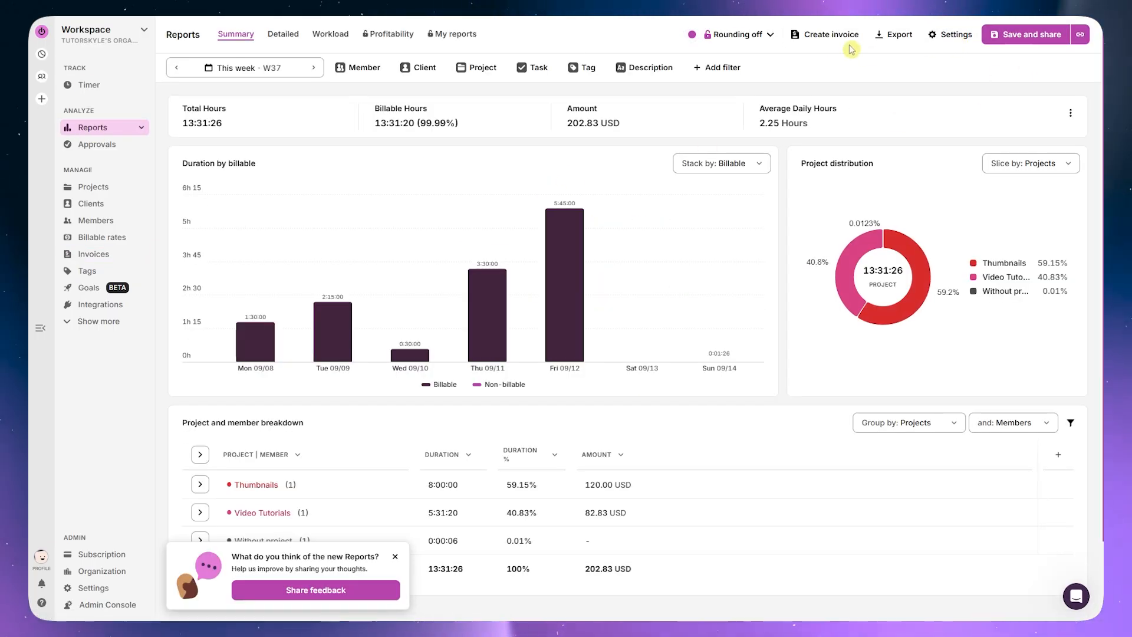
pyautogui.click(831, 36)
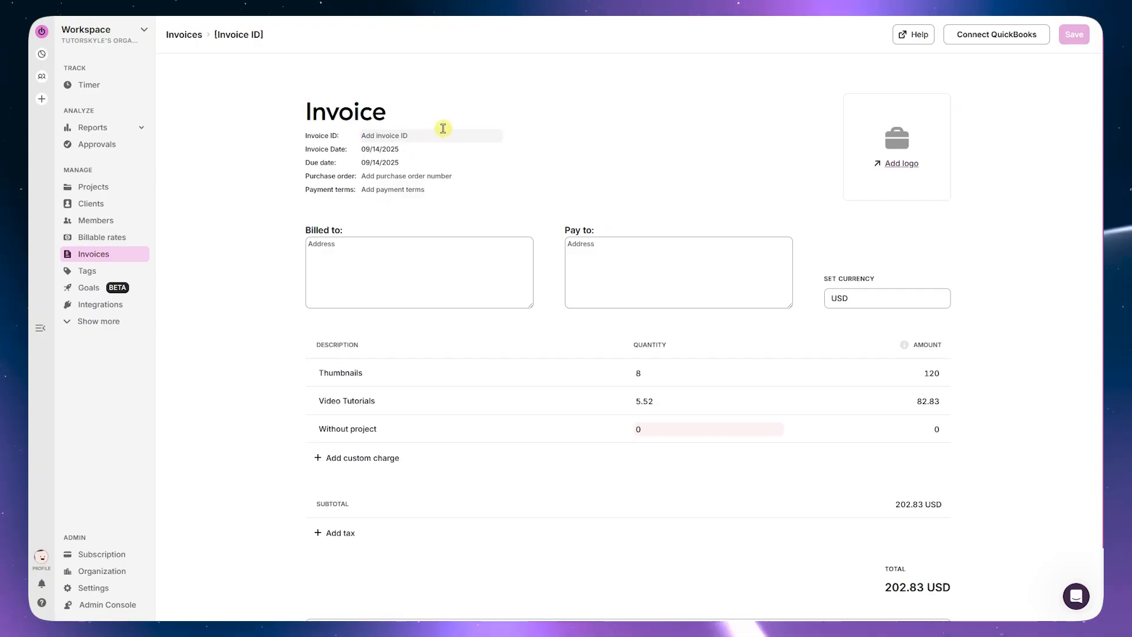
pyautogui.write('001')
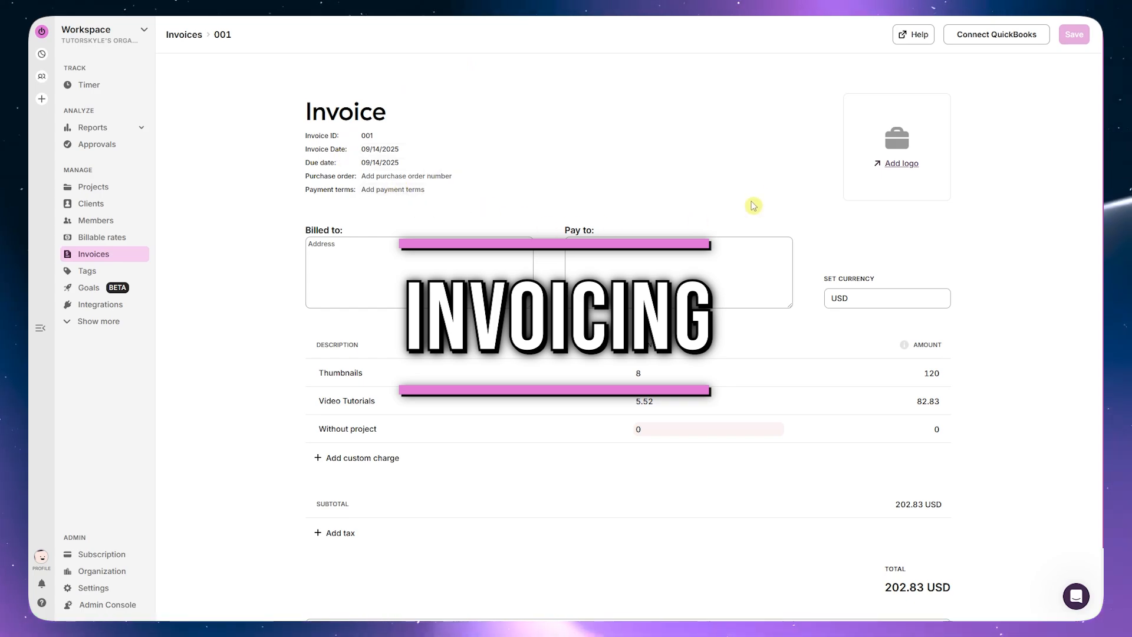
# - Fill in the invoice's Billed to address with "asgqwqwt" and the Pay to address with "qwtasgqwtast"
pyautogui.moveTo(906, 169)
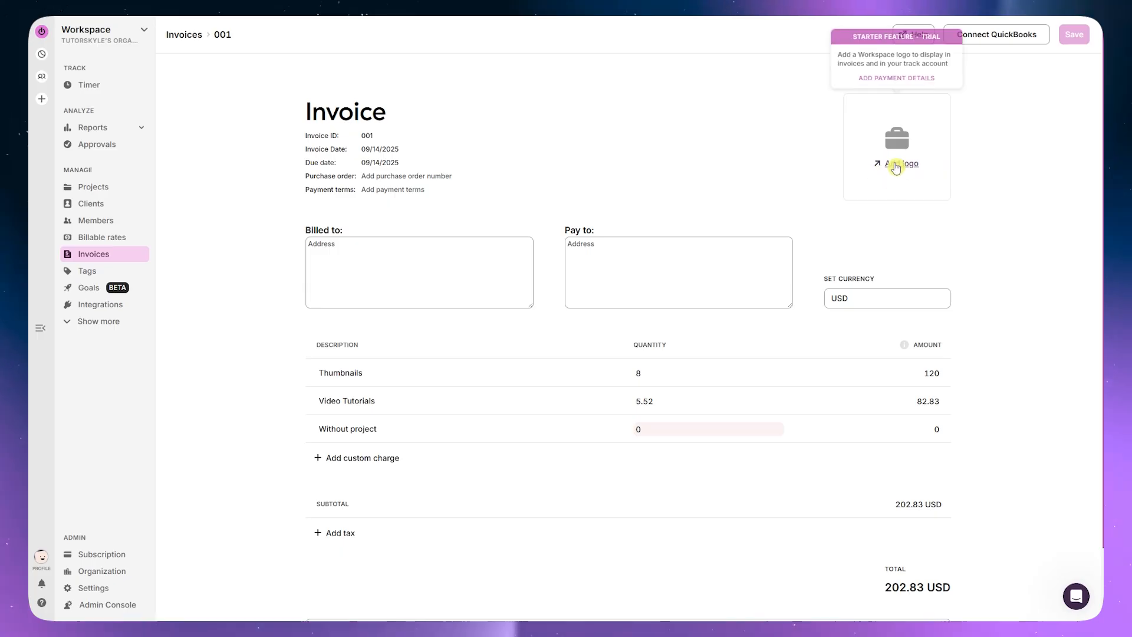
pyautogui.click(386, 260)
pyautogui.write('asgqwqwt')
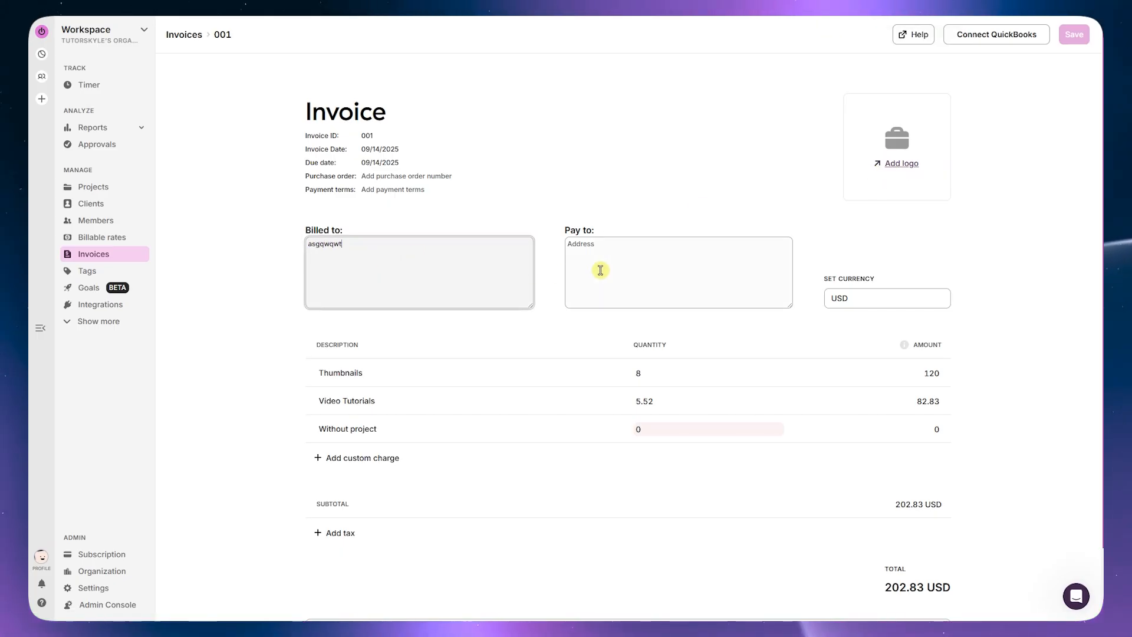
pyautogui.click(638, 257)
pyautogui.write('qwtasgqw')
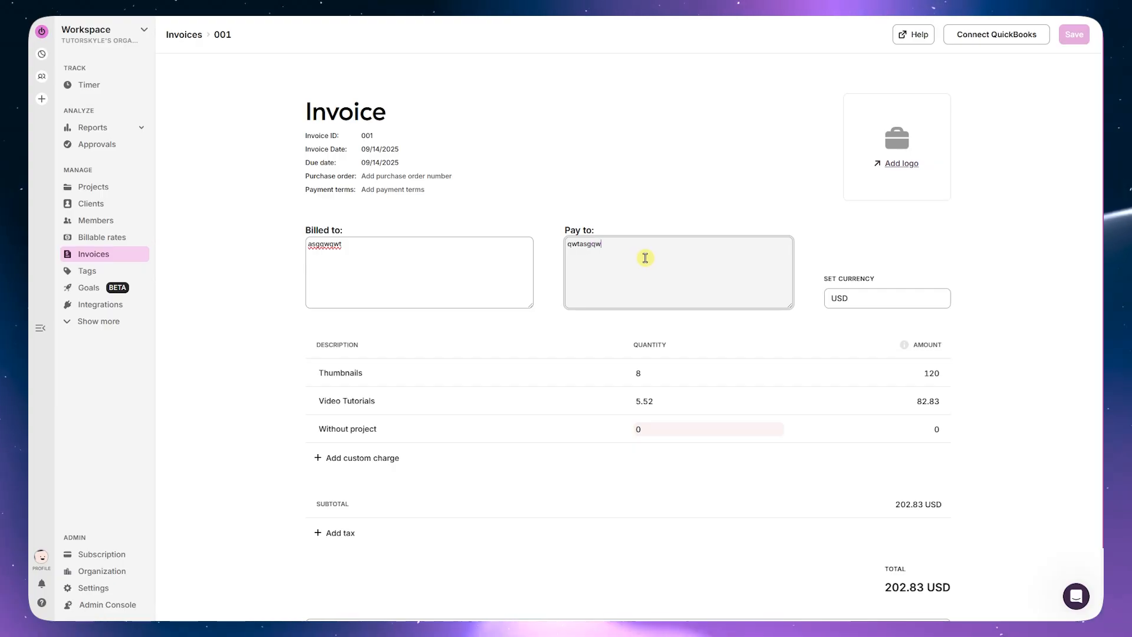
pyautogui.write('tast')
# - Set the invoice's purchase order to "Tutorial Videos" and its payment terms to "Cash", keeping USD as the currency
pyautogui.click(416, 176)
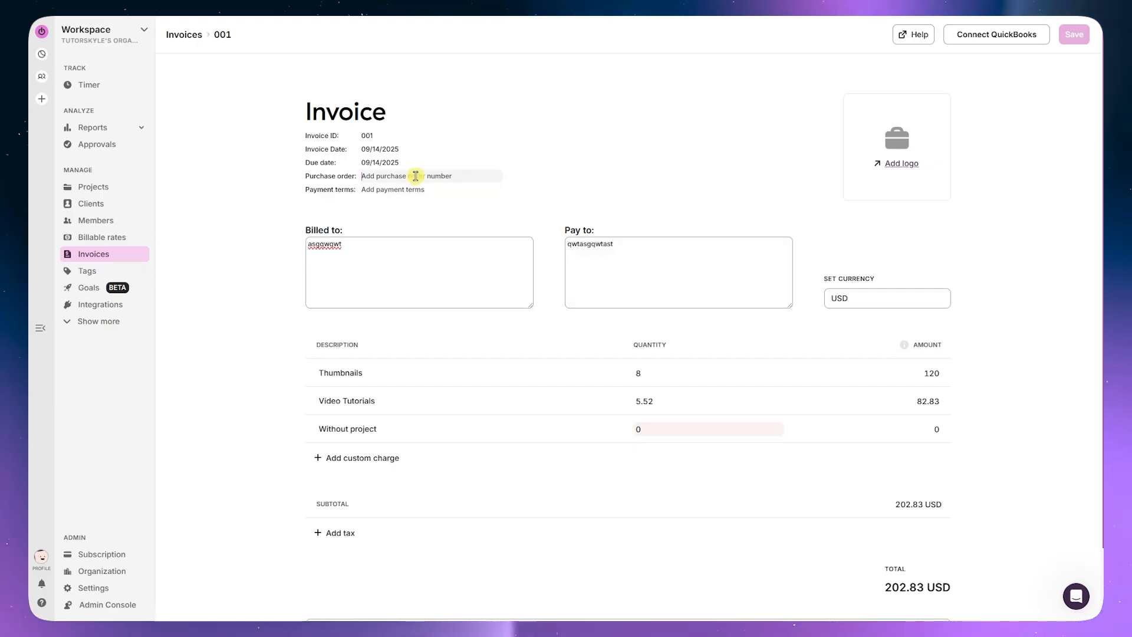
pyautogui.write('Tut')
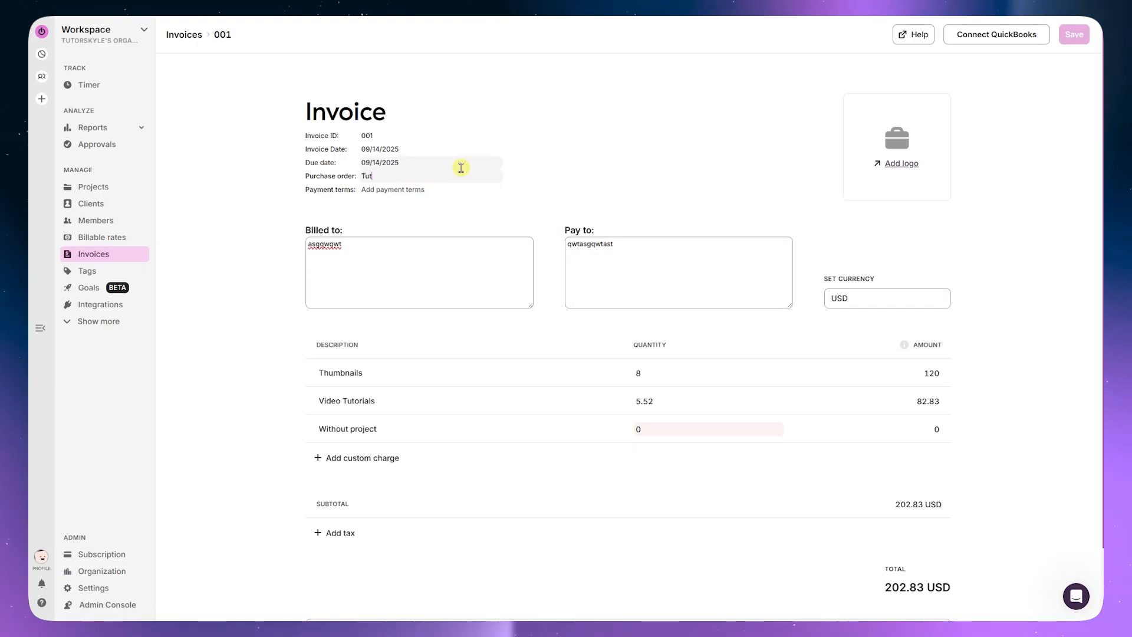
pyautogui.write('orial Videos')
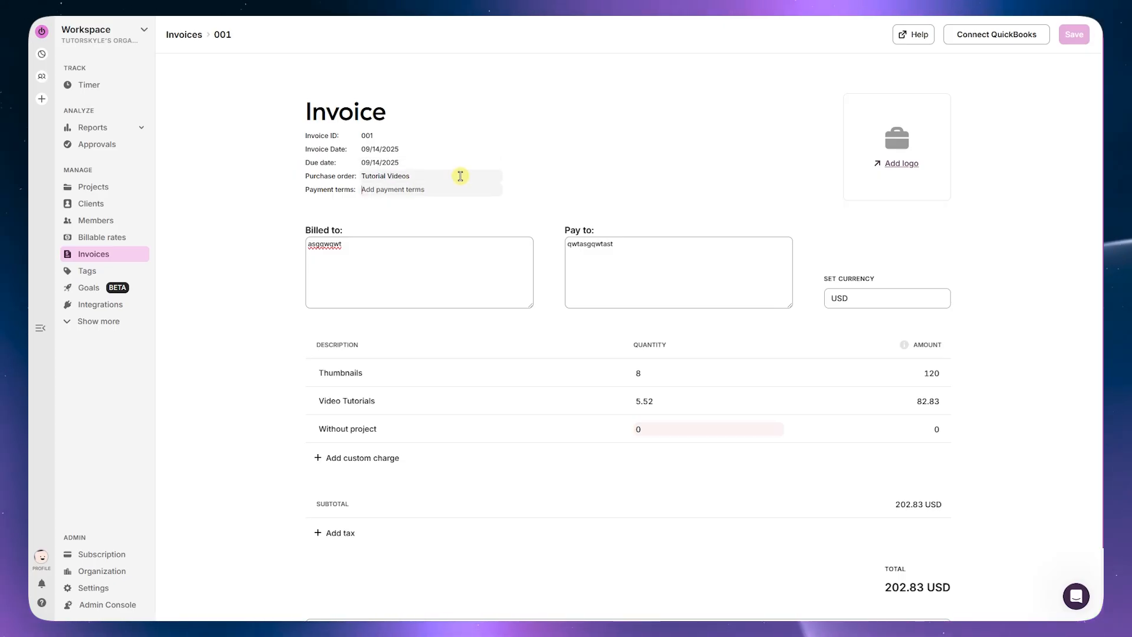
pyautogui.write('PayP')
pyautogui.press('BackSpace')
pyautogui.press('BackSpace')
pyautogui.press('BackSpace')
pyautogui.press('BackSpace')
pyautogui.write('Cash')
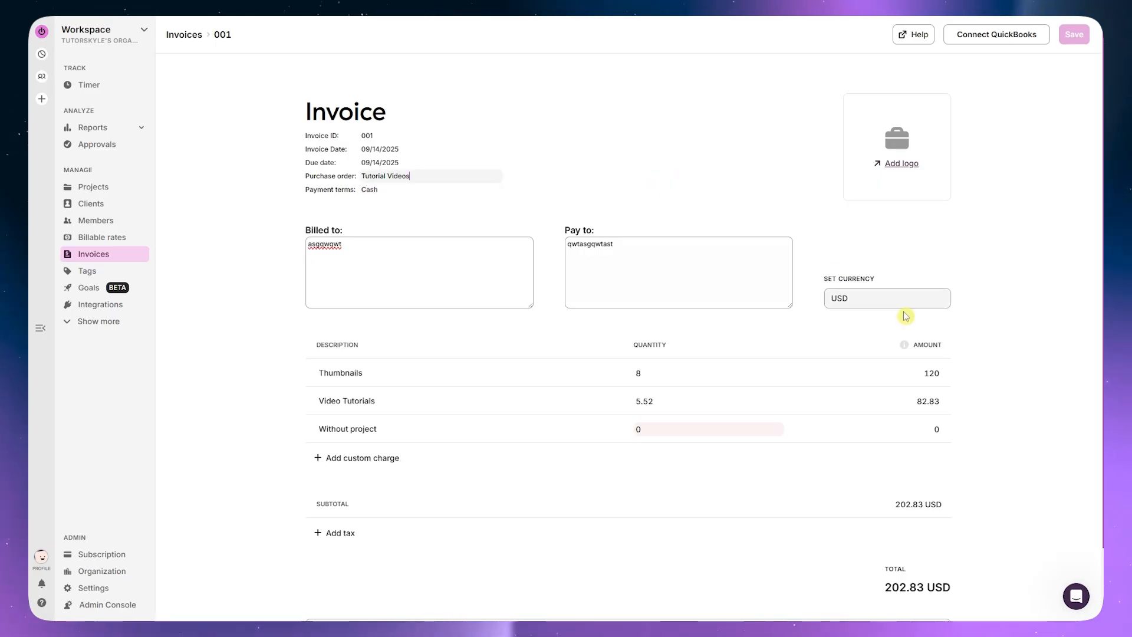
pyautogui.click(878, 299)
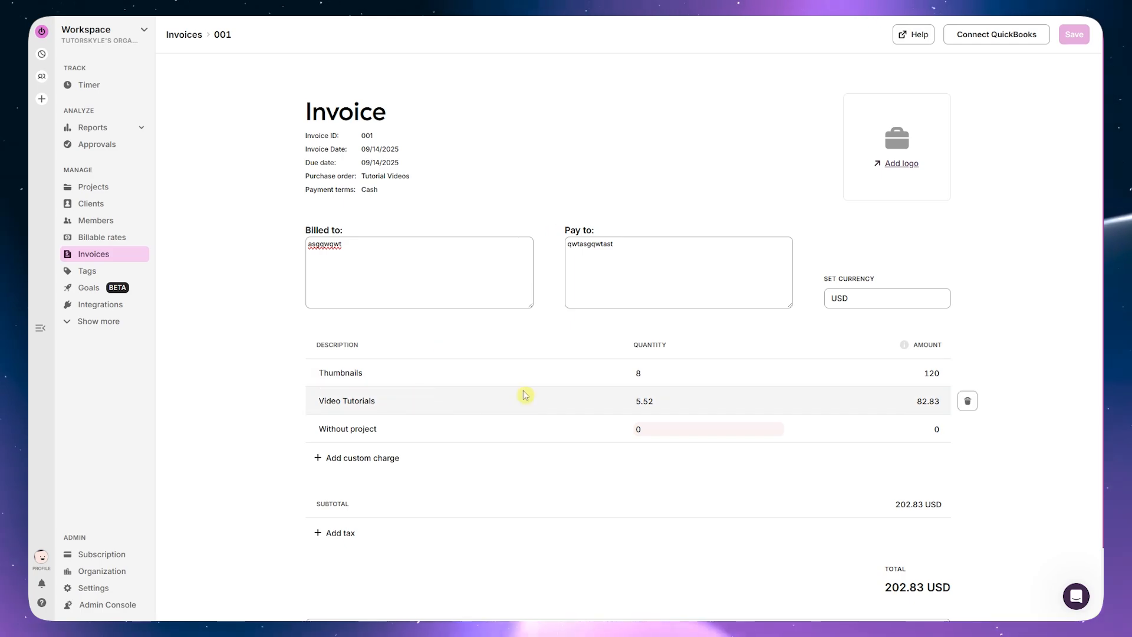
# - Set the Without project line to quantity 5 and amount 30, and add a custom charge described as "OverTime"
pyautogui.scroll(-2, 526, 395)
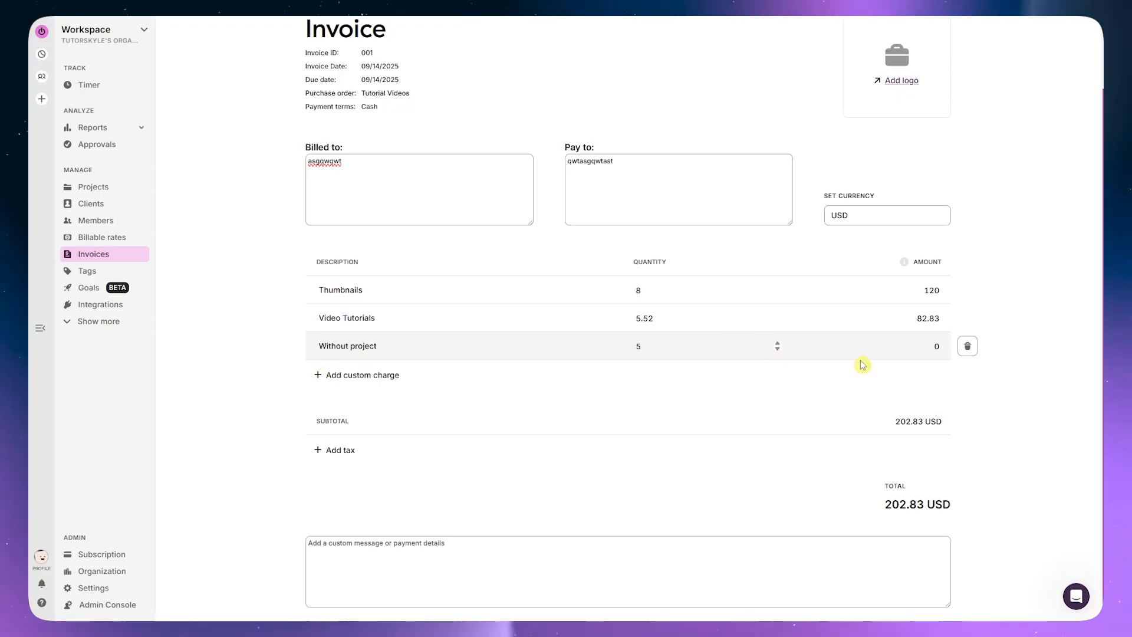
pyautogui.write('3')
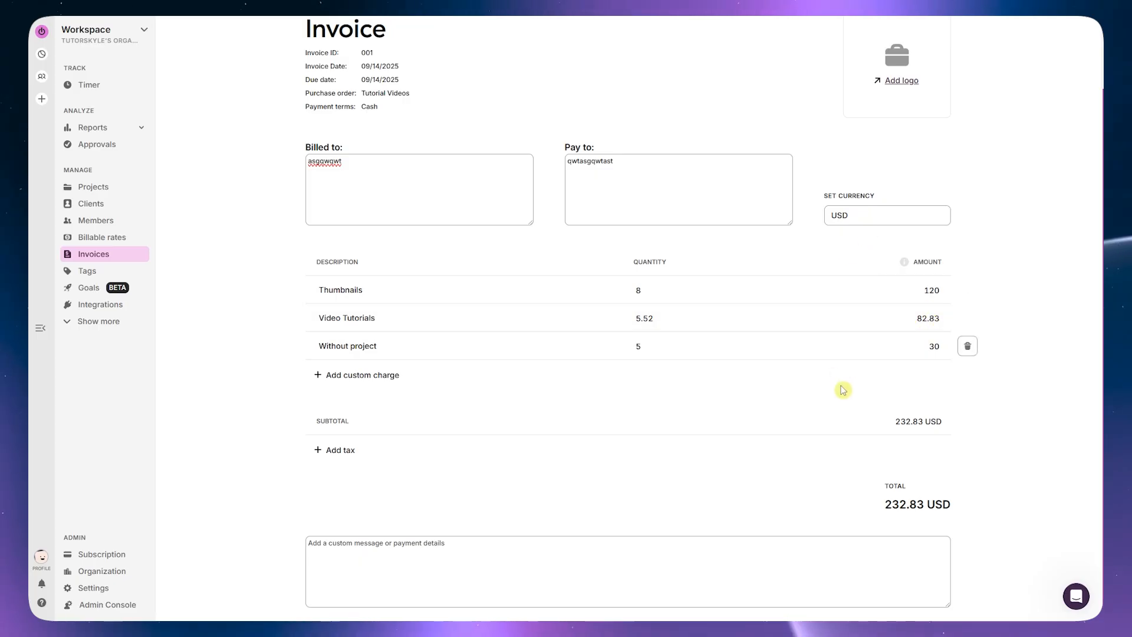
pyautogui.click(332, 378)
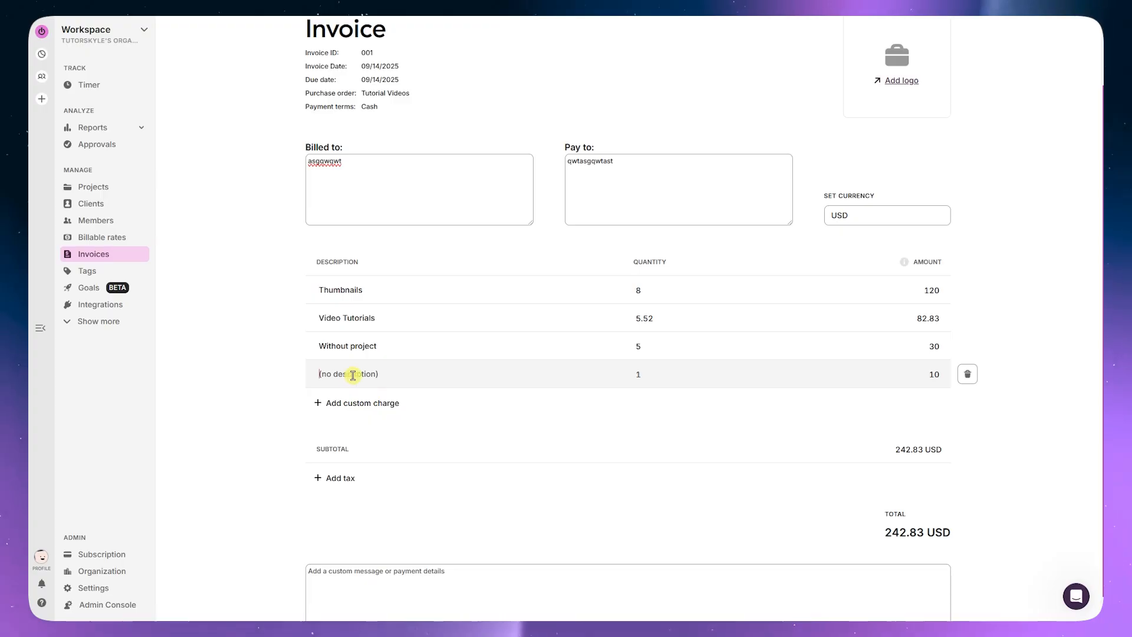
pyautogui.write('OverTime')
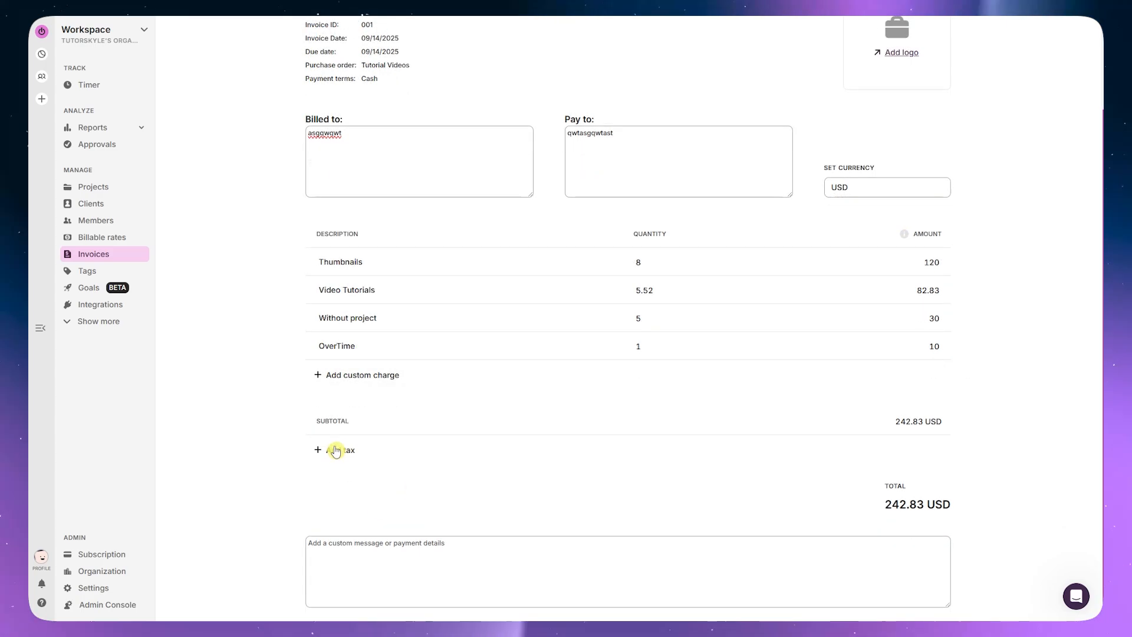
# - Add the custom message "Hi, thank you for your hard work." to the invoice and save it
pyautogui.click(377, 551)
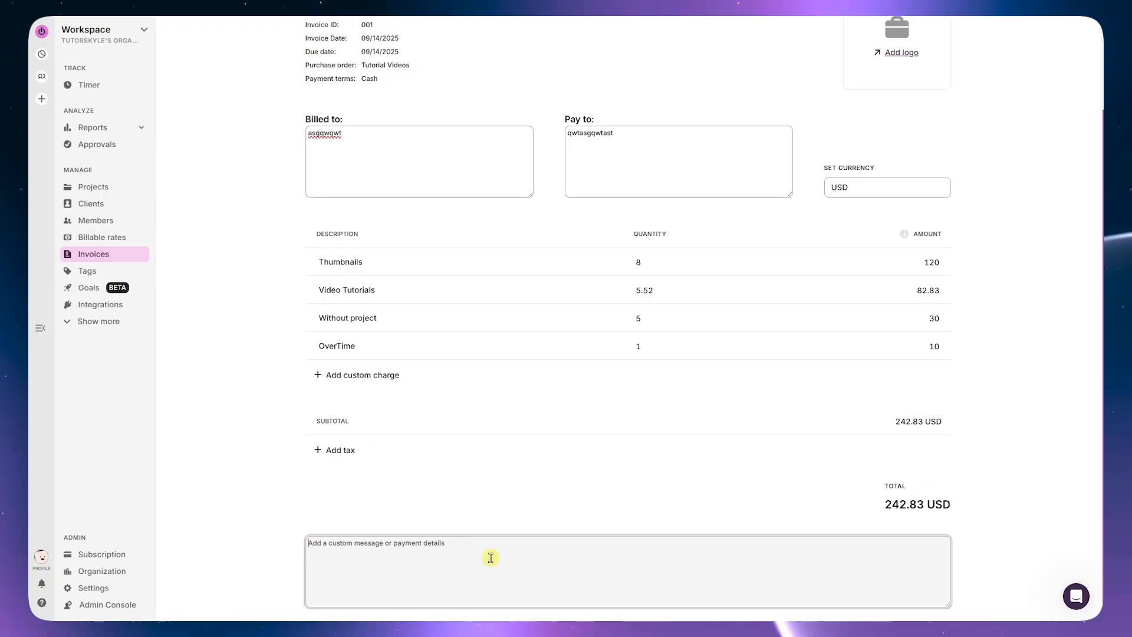
pyautogui.write('Hi, thank you for your hard work.')
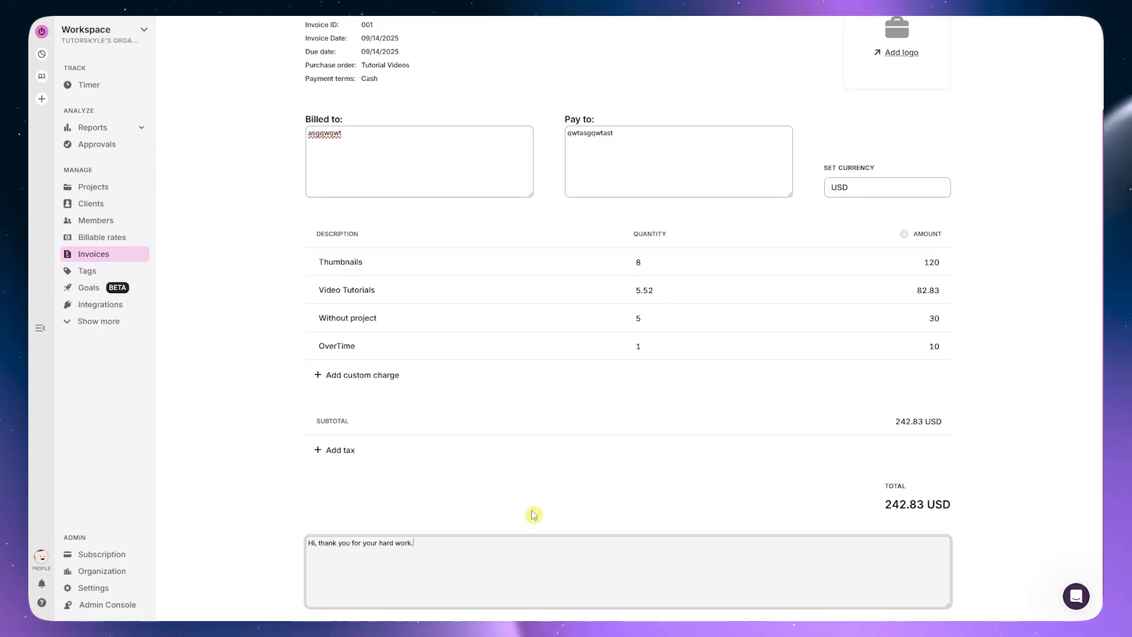
pyautogui.scroll(2, 596, 450)
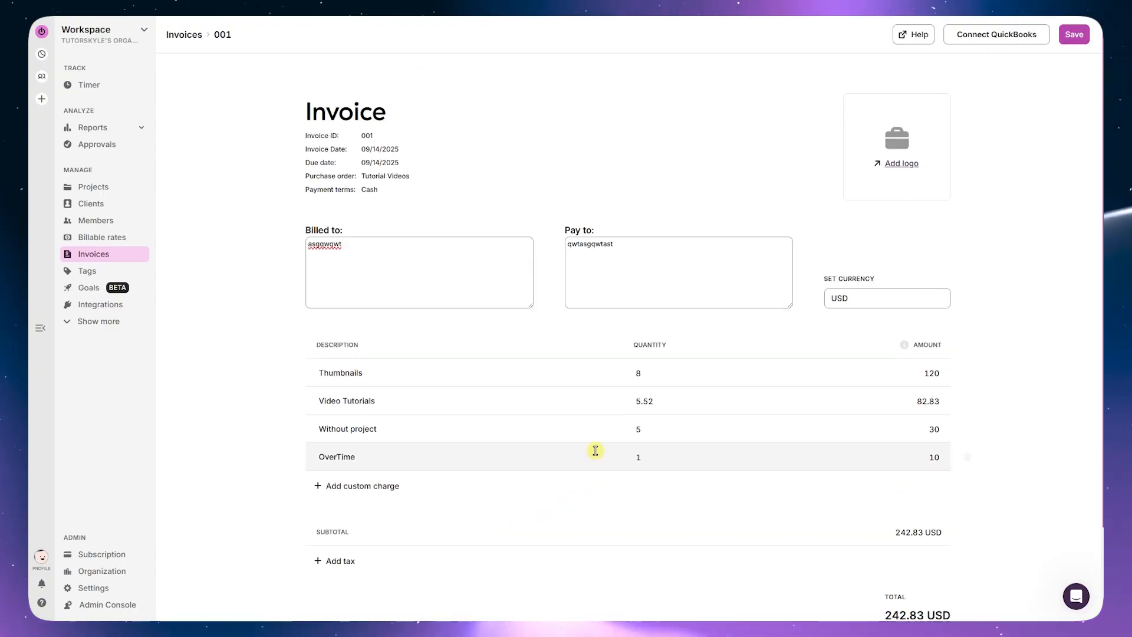
pyautogui.click(1074, 35)
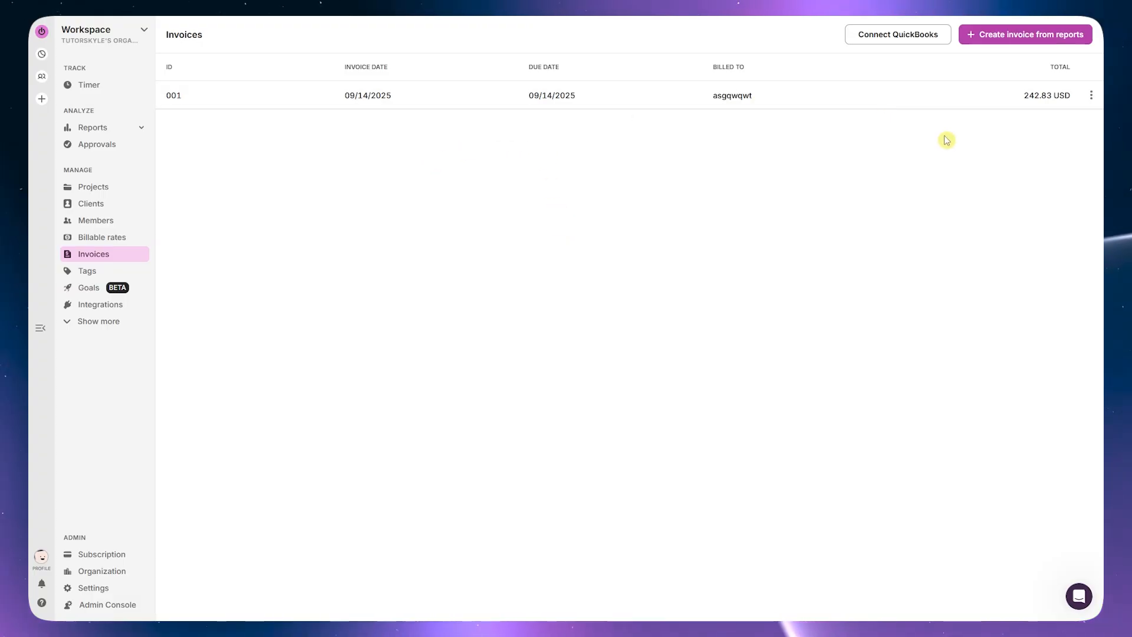
# - Download invoice 001 and look over its PDF from the header to the closing message, returning to the invoices list
pyautogui.click(1091, 96)
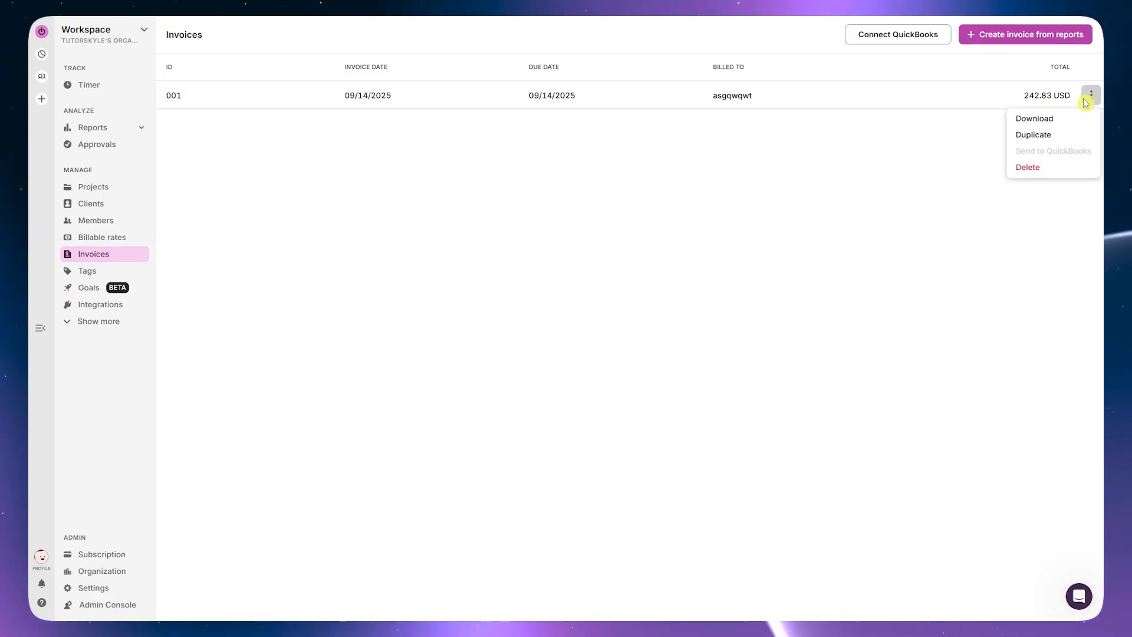
pyautogui.click(1032, 124)
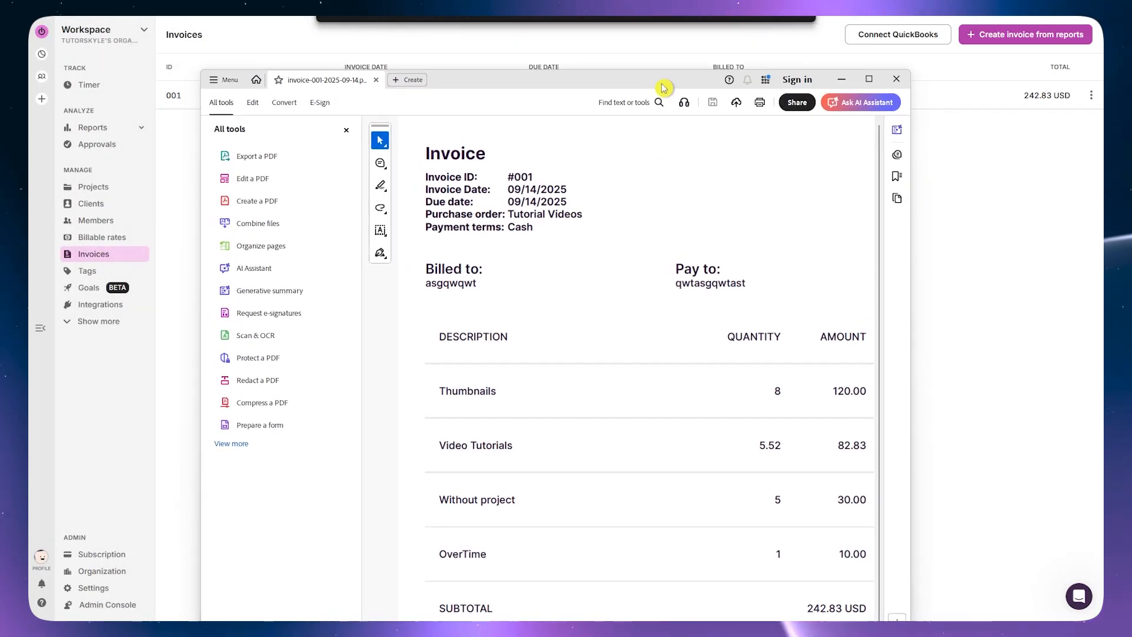
pyautogui.moveTo(655, 259); pyautogui.dragTo(629, 81)
pyautogui.scroll(-2, 587, 227)
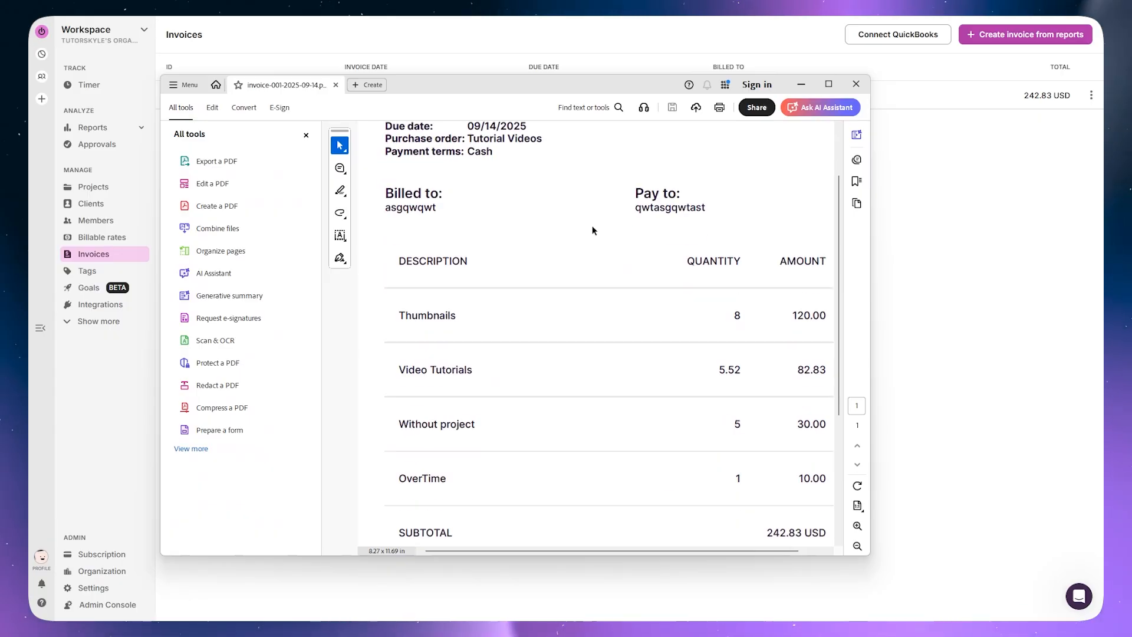
pyautogui.scroll(2, 501, 201)
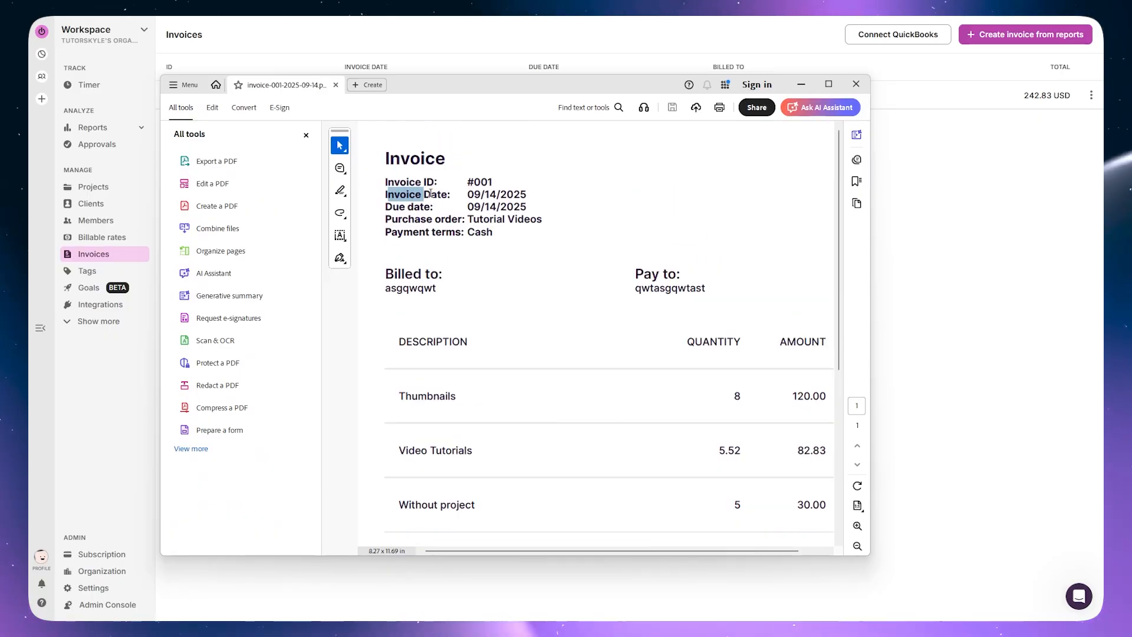
pyautogui.scroll(-7, 581, 216)
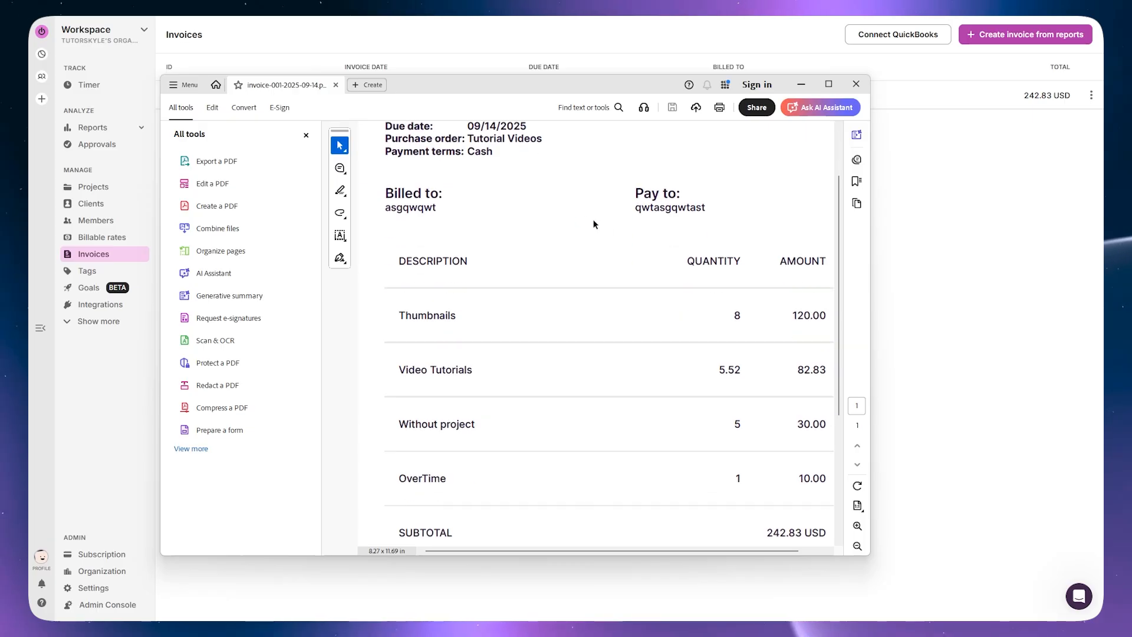
pyautogui.scroll(-1, 505, 468)
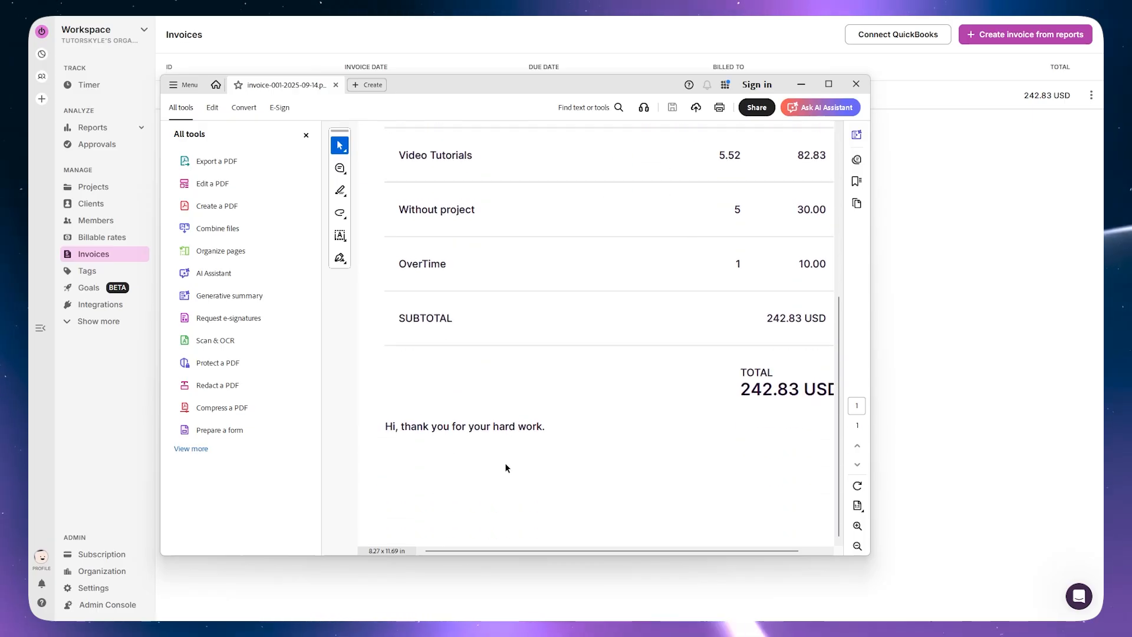
pyautogui.click(859, 85)
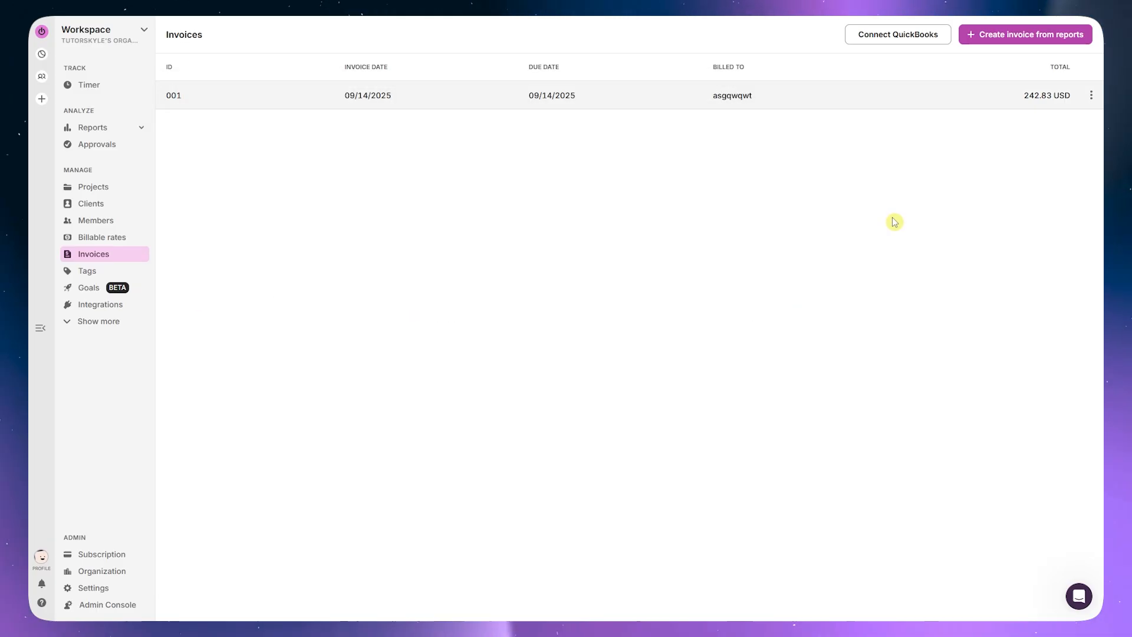
pyautogui.click(868, 39)
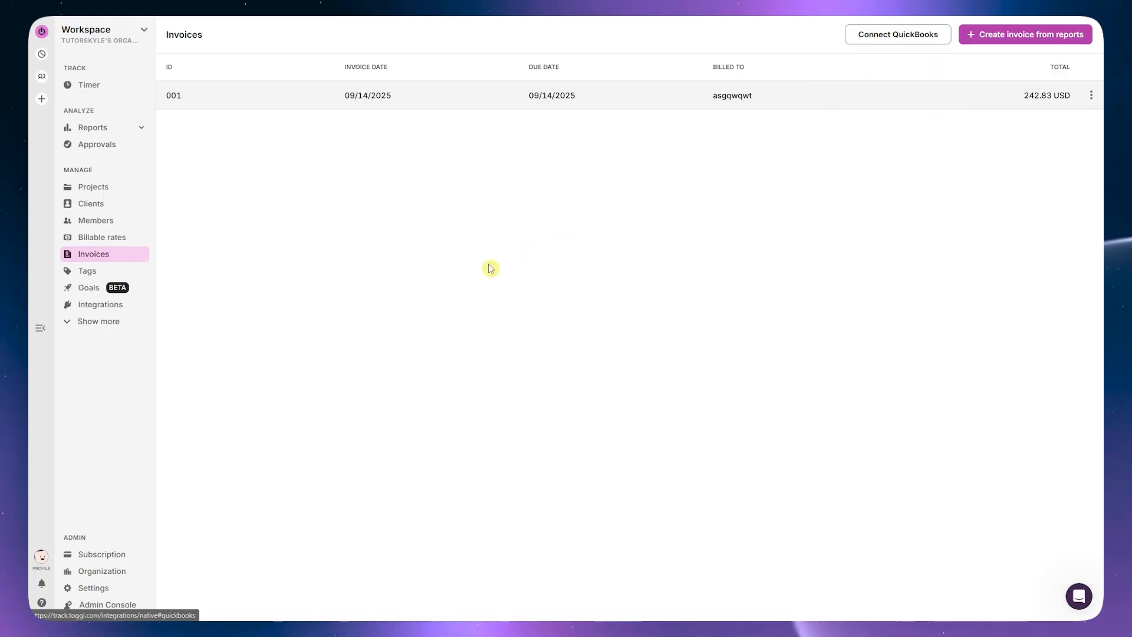
# - Examine the tags page and the tag option of the Editing Thumbnails time entry, ending on the timer calendar
pyautogui.click(96, 274)
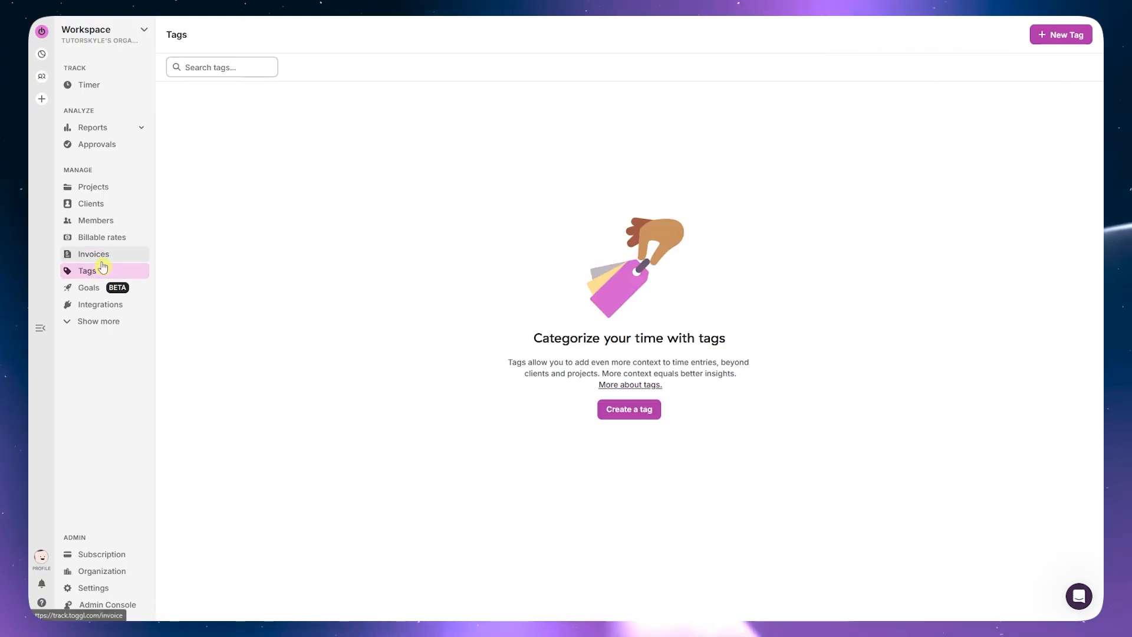
pyautogui.click(98, 87)
pyautogui.click(352, 242)
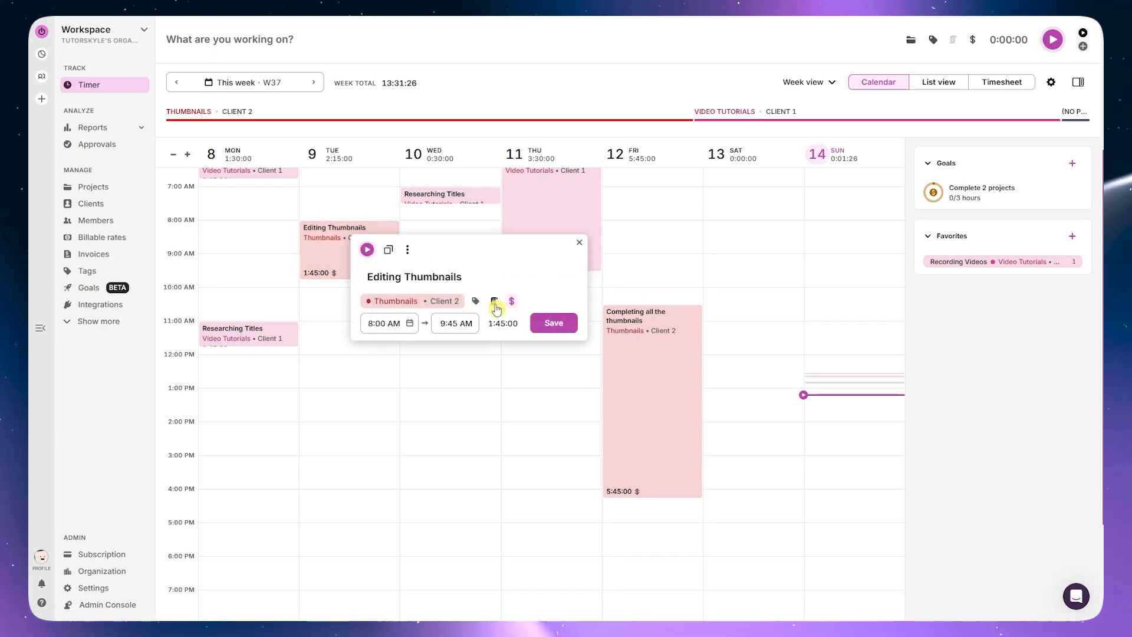
pyautogui.click(475, 302)
pyautogui.click(87, 271)
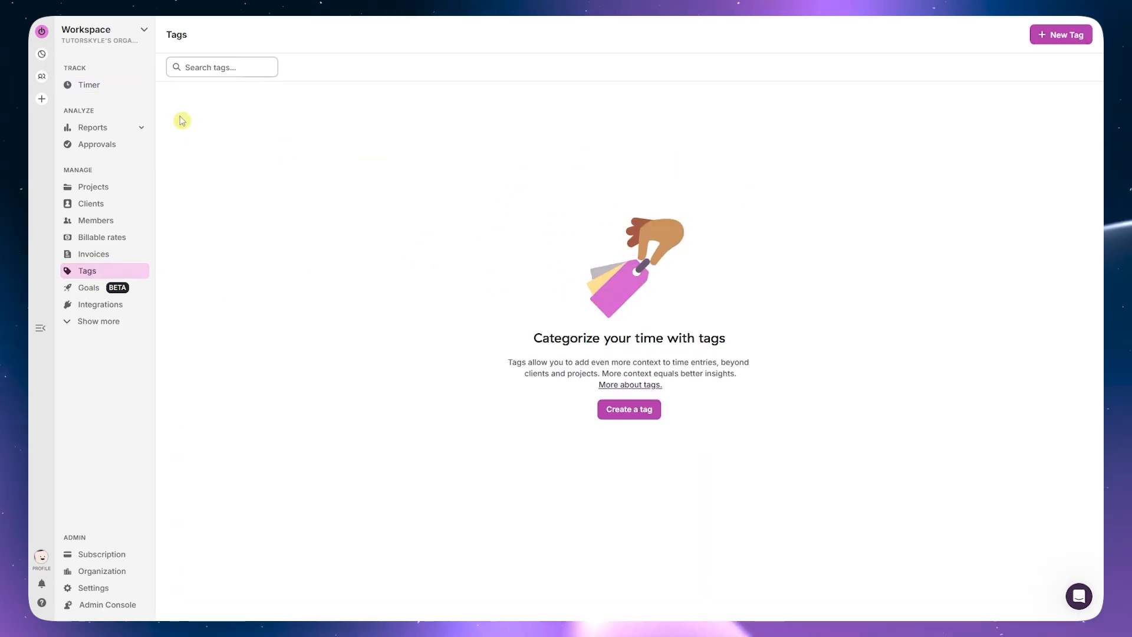
pyautogui.click(105, 85)
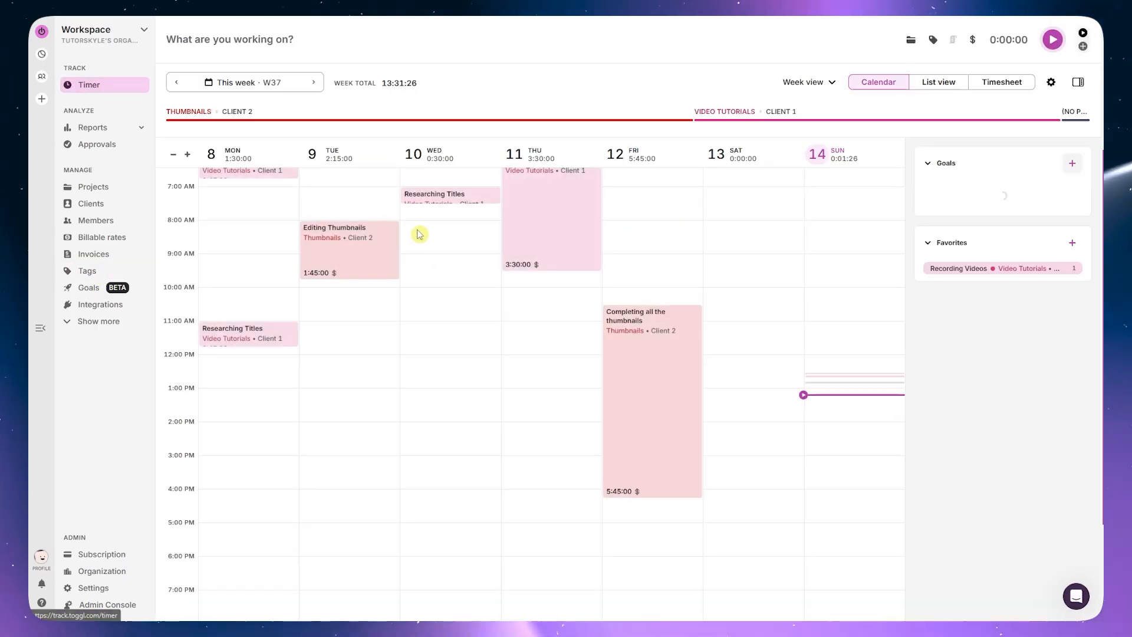
# - Create a new tag named "sample tag" on Tuesday's Editing Thumbnails time entry and keep it applied
pyautogui.click(364, 239)
pyautogui.click(489, 299)
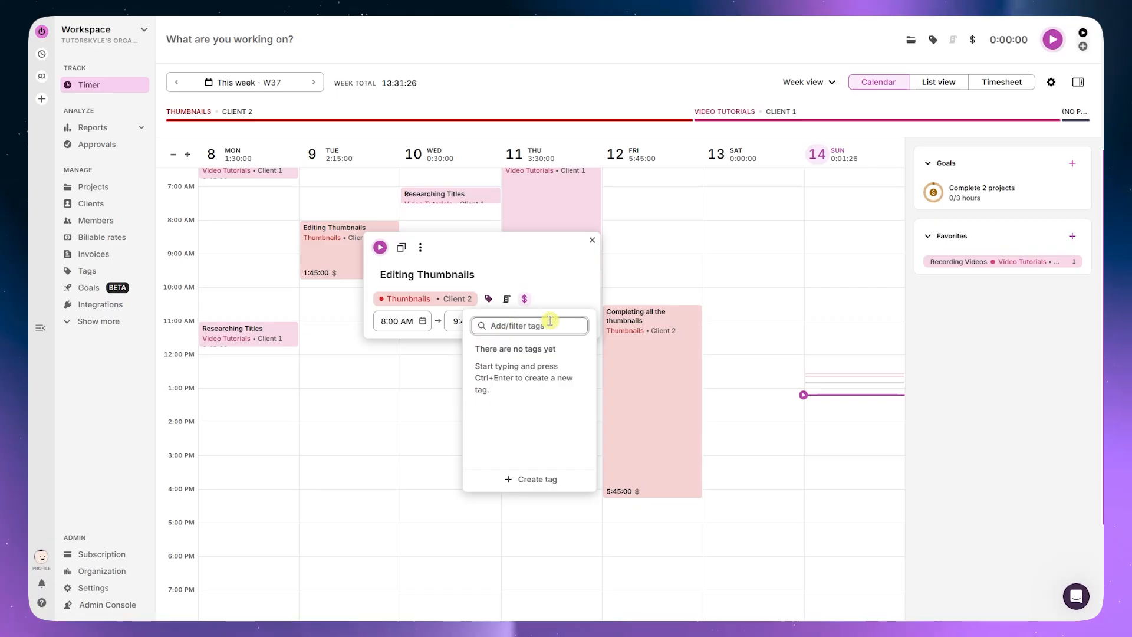
pyautogui.write('sampel tag')
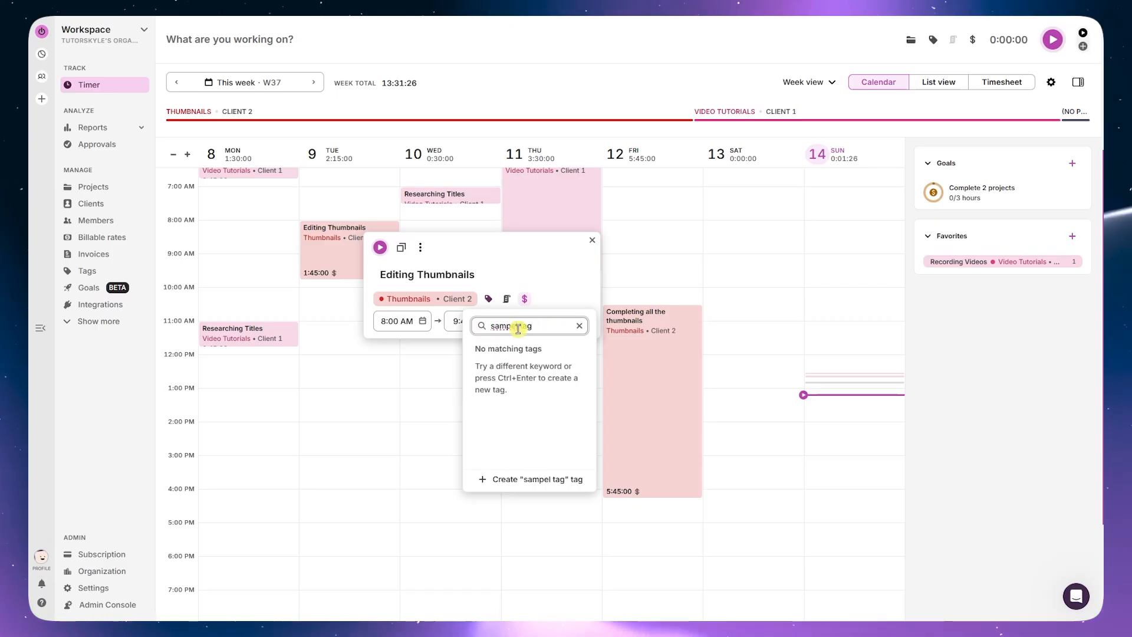
pyautogui.press('BackSpace')
pyautogui.press('BackSpace')
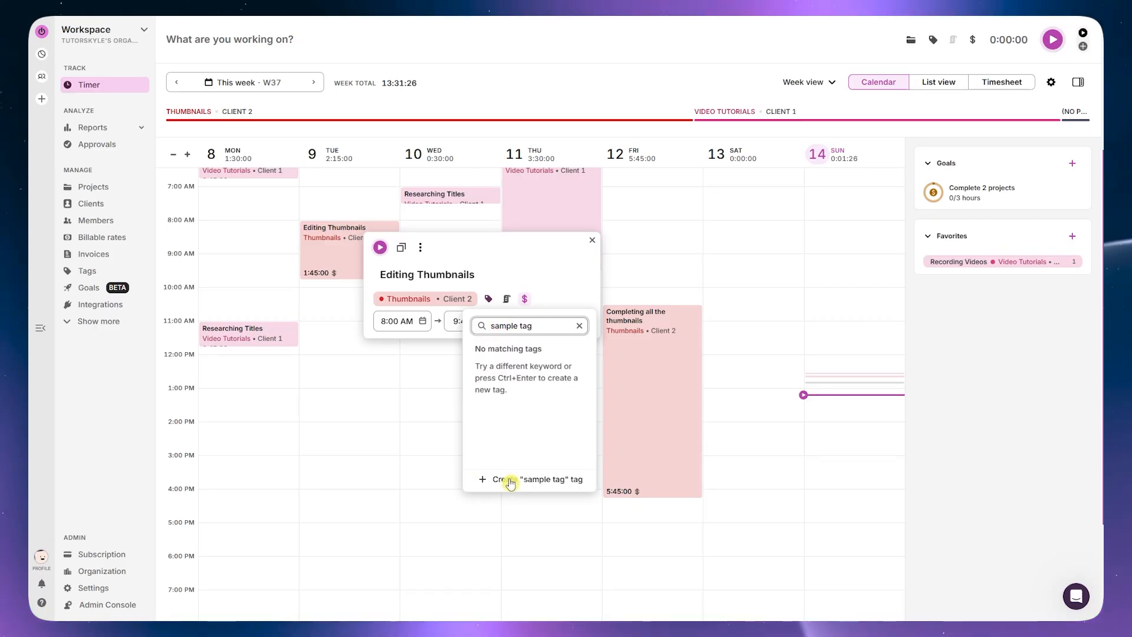
pyautogui.click(508, 482)
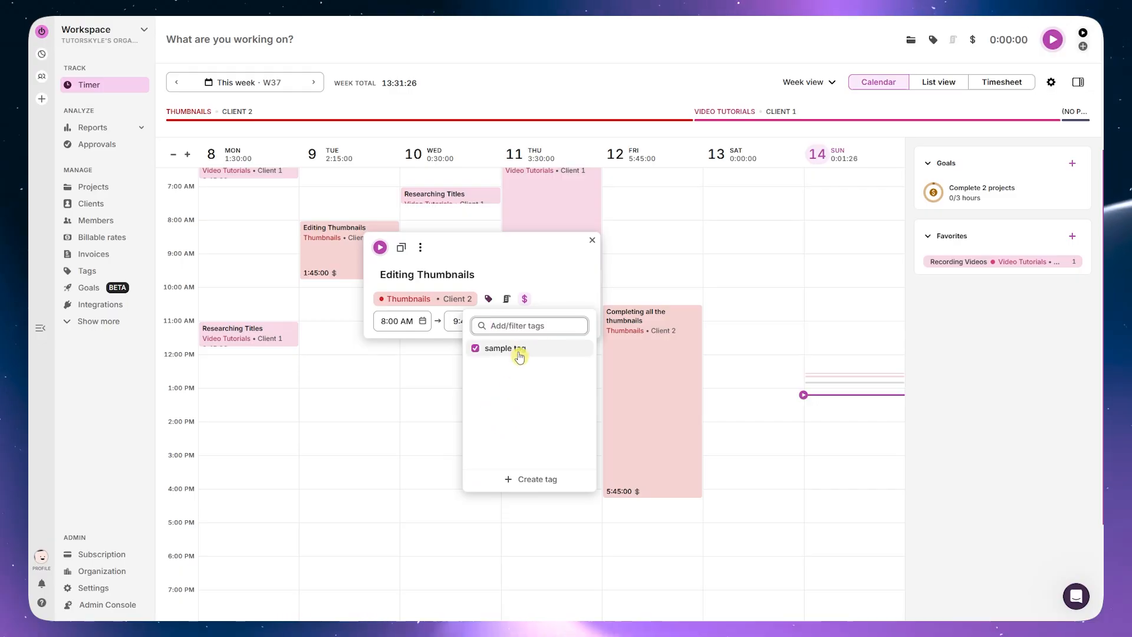
pyautogui.click(558, 262)
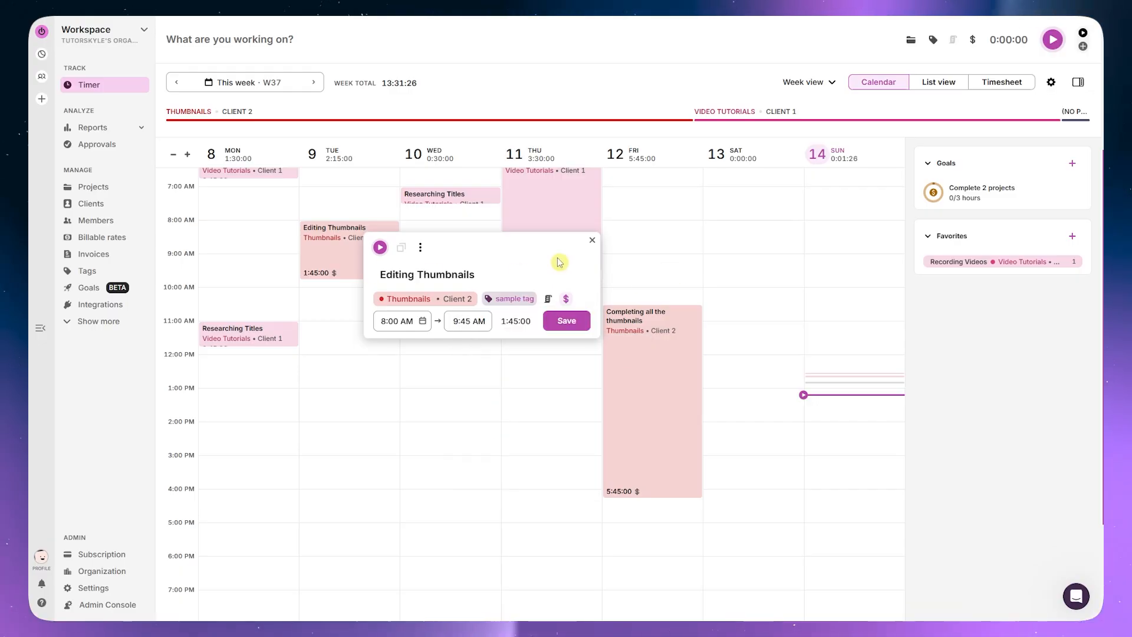
pyautogui.click(629, 346)
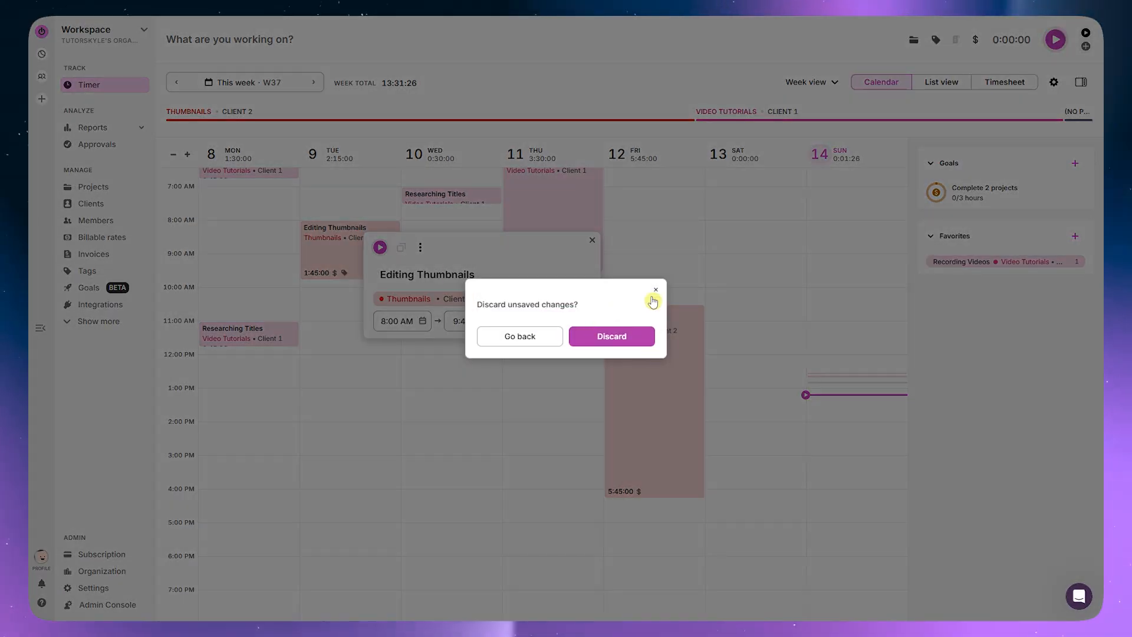
pyautogui.click(651, 291)
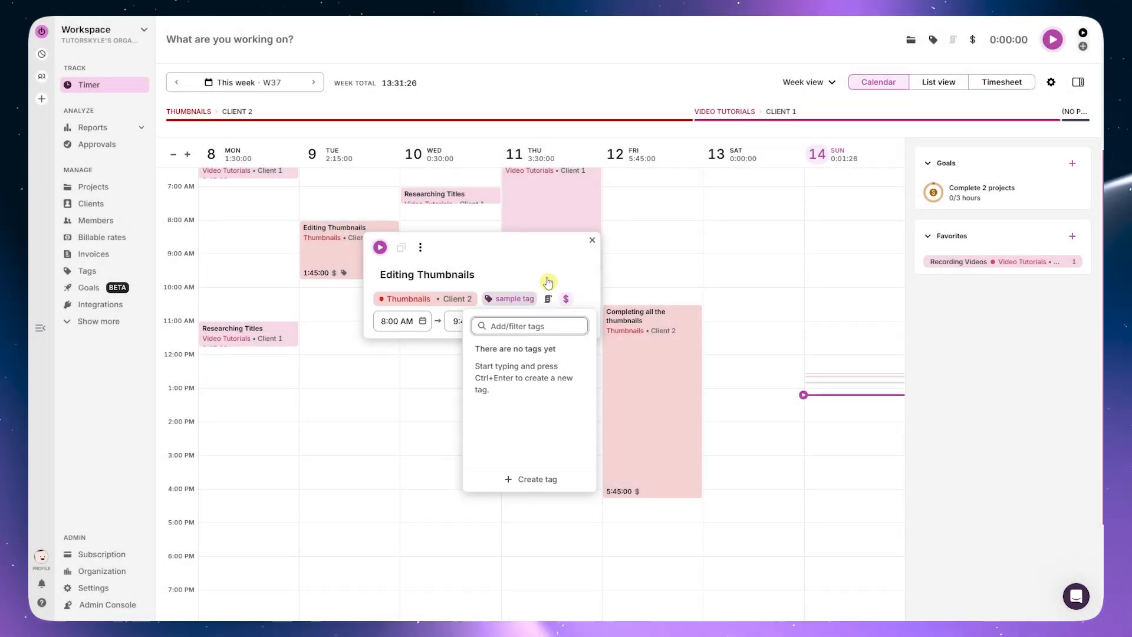
pyautogui.click(544, 270)
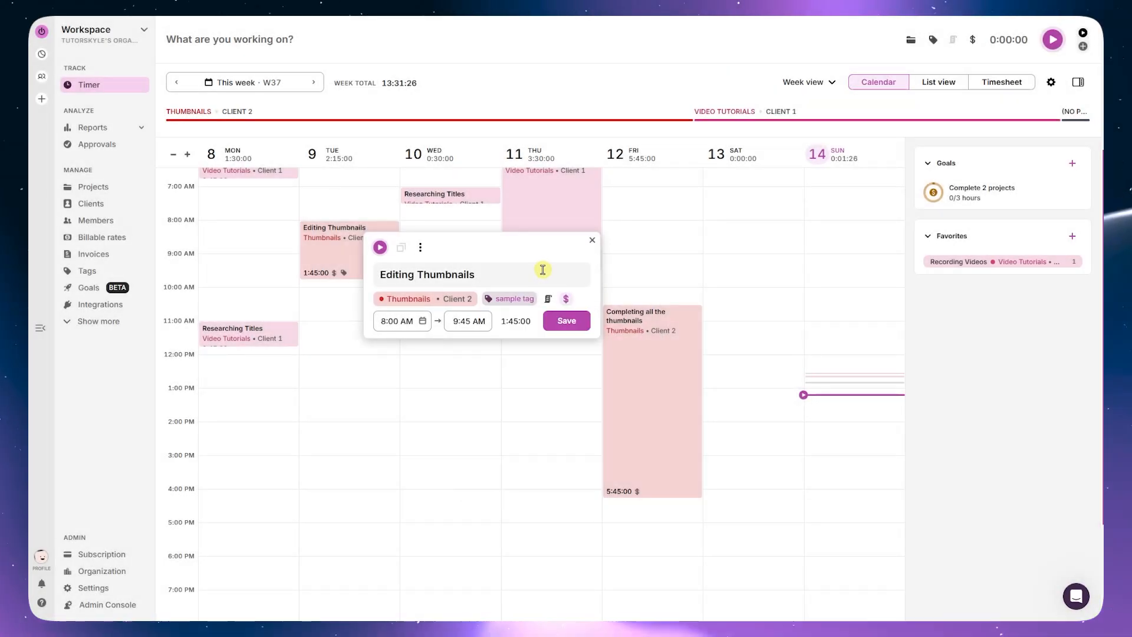
# - Apply the existing "sample tag" to Friday's Completing all the thumbnails time entry and save it
pyautogui.click(650, 353)
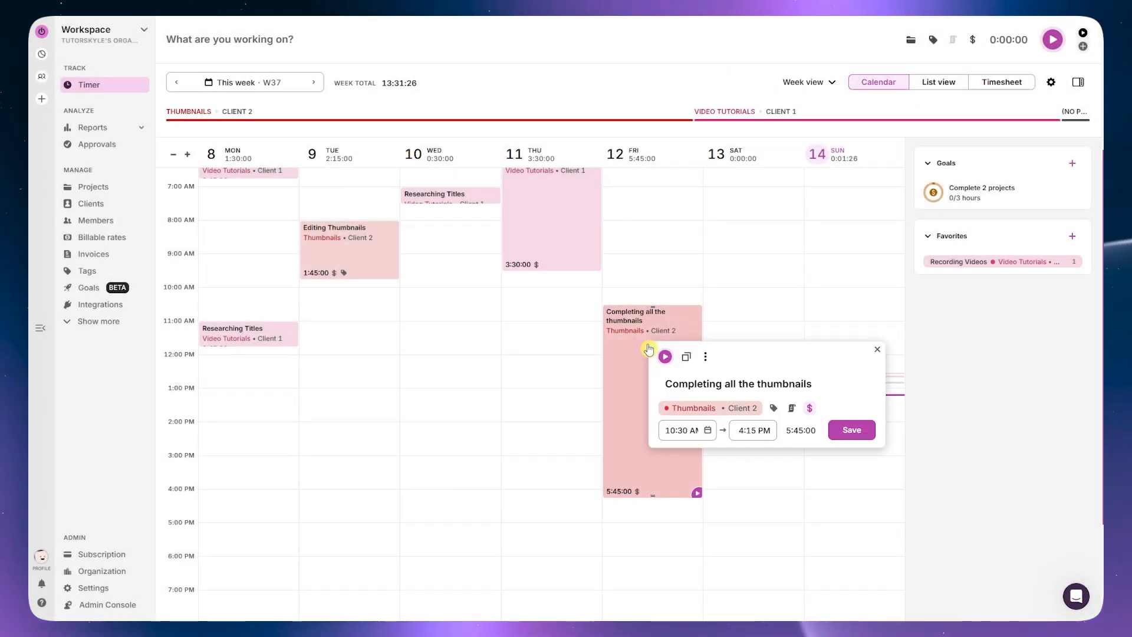
pyautogui.click(773, 408)
pyautogui.click(797, 458)
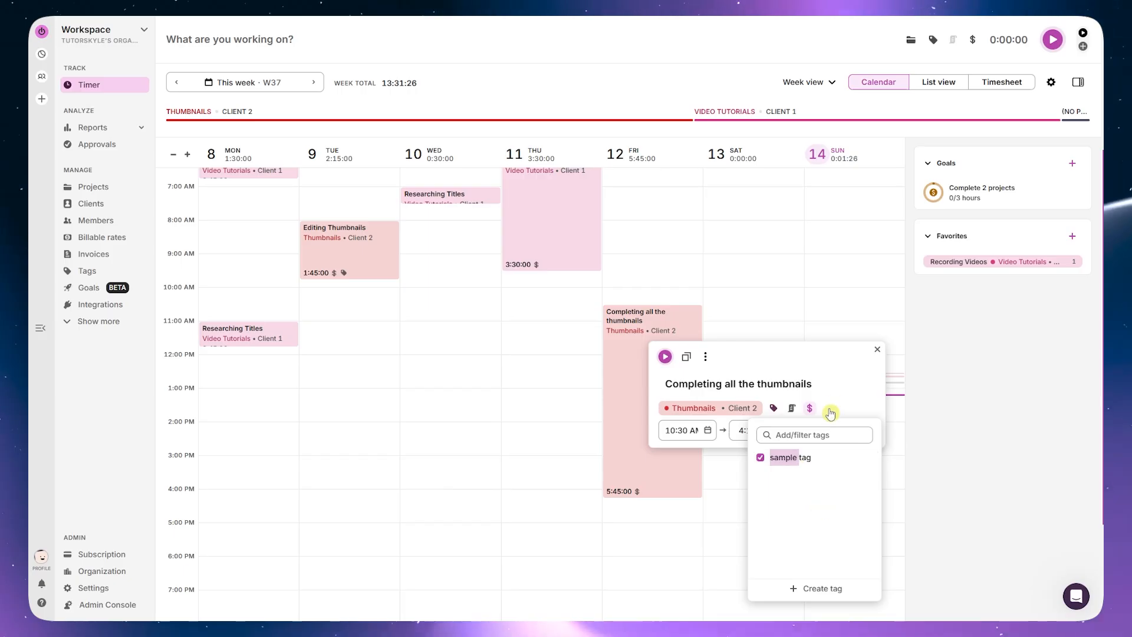
pyautogui.click(848, 393)
pyautogui.click(849, 432)
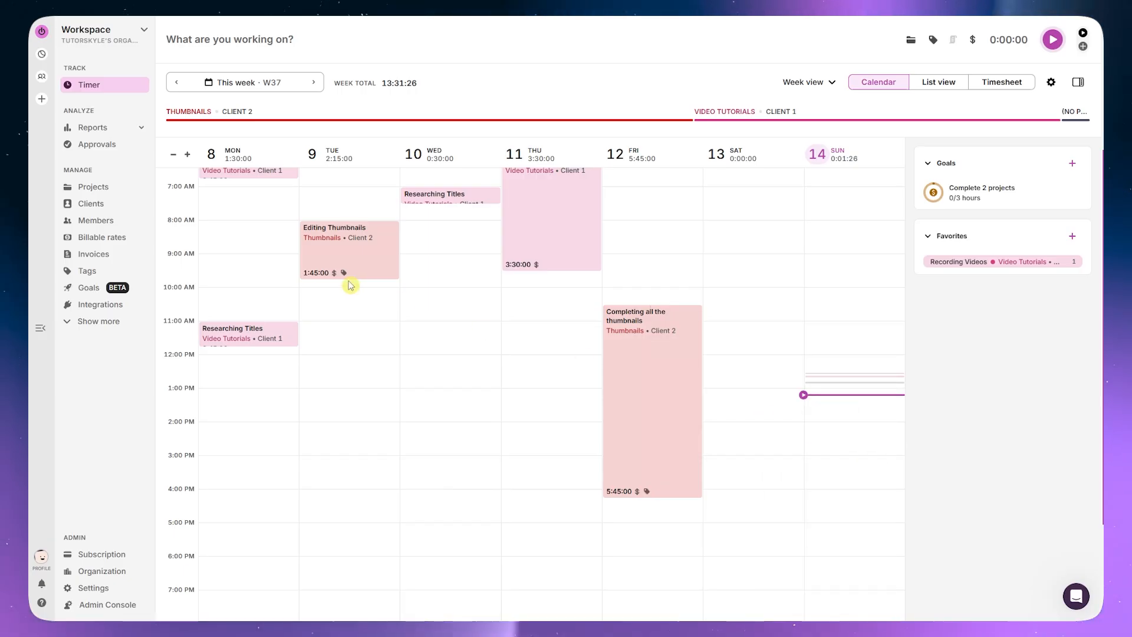
# - Review the sample tag's selection and row options on the tags page, and look at the active goals list
pyautogui.click(115, 271)
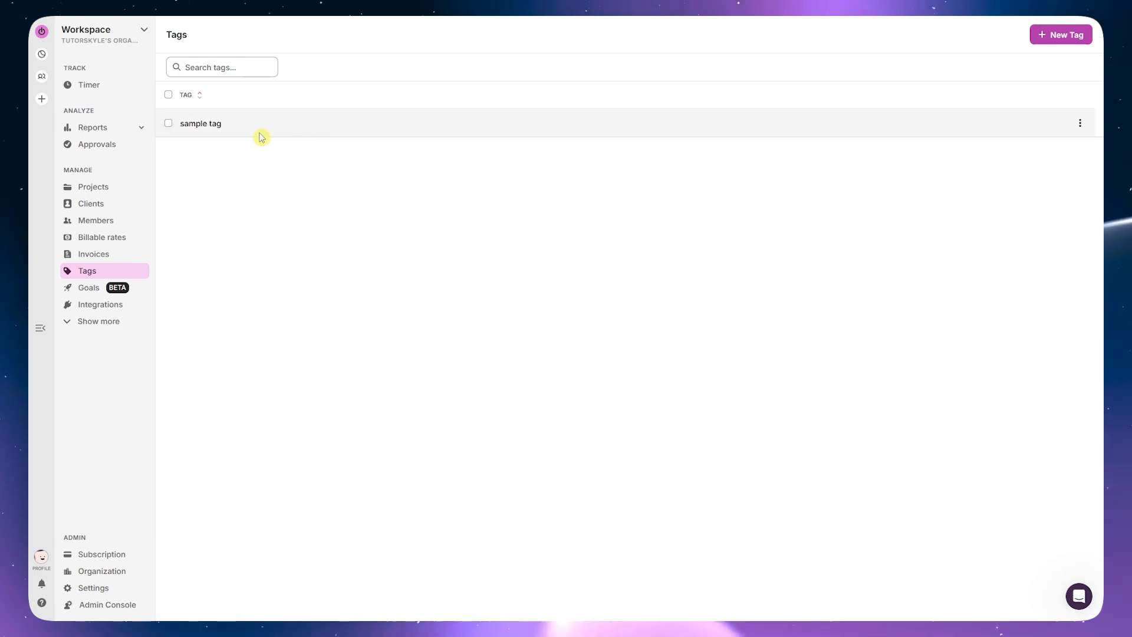
pyautogui.click(168, 123)
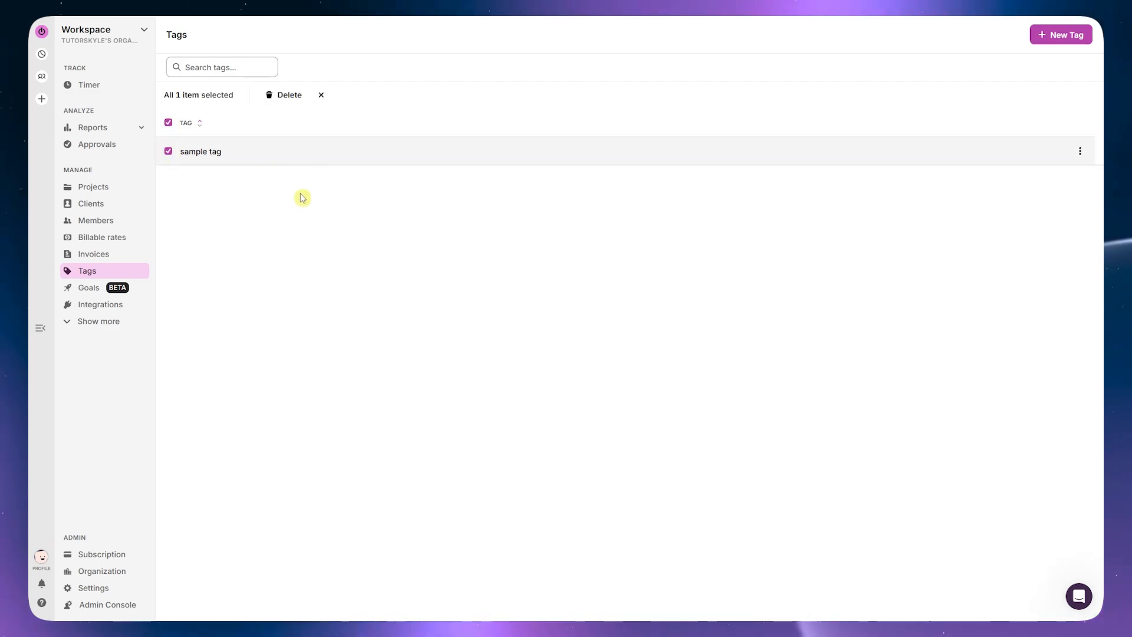
pyautogui.click(321, 99)
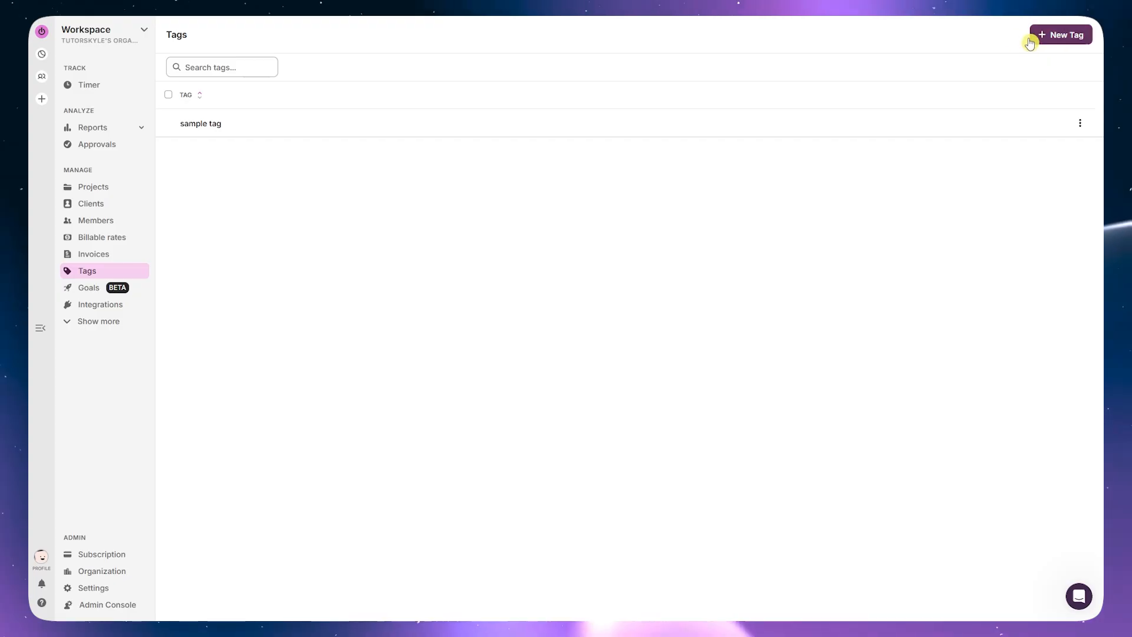
pyautogui.click(1080, 123)
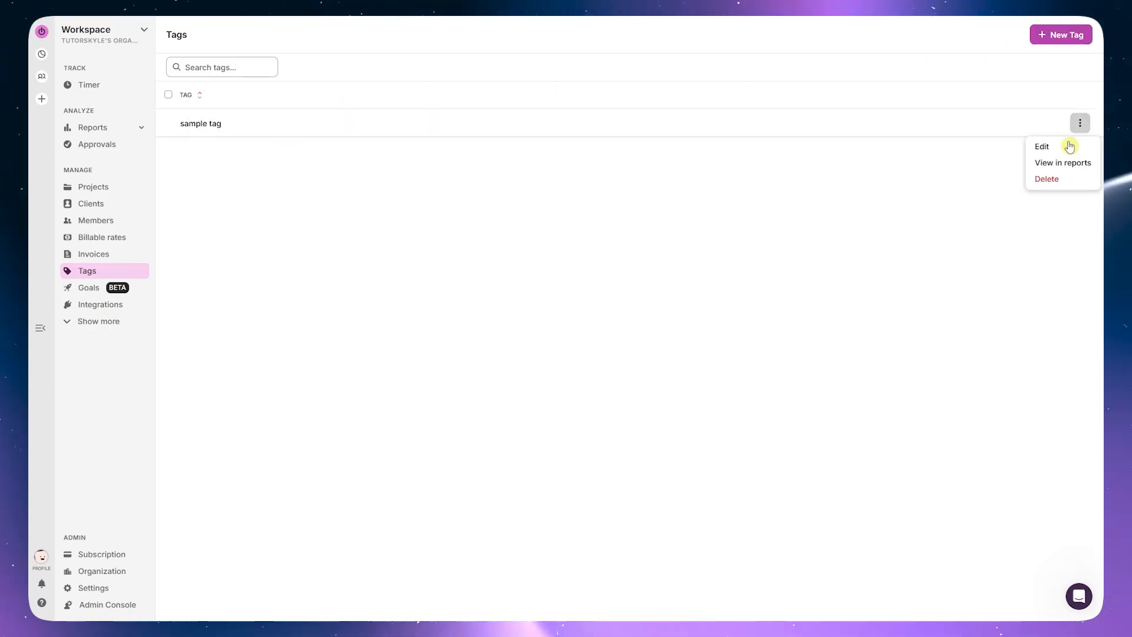
pyautogui.click(1063, 180)
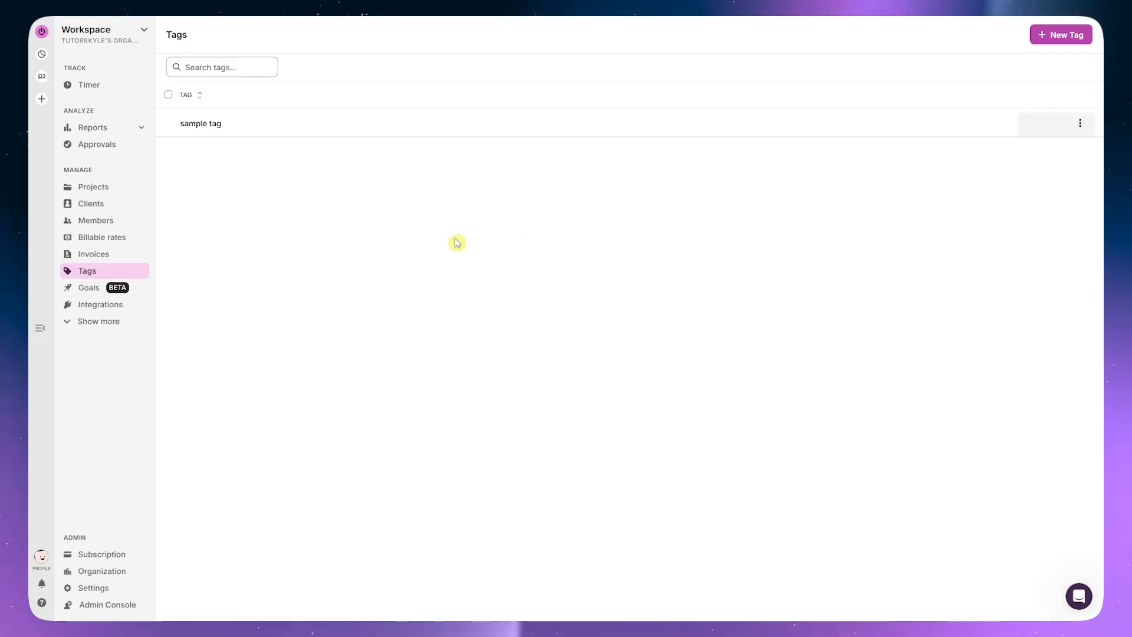
pyautogui.click(85, 288)
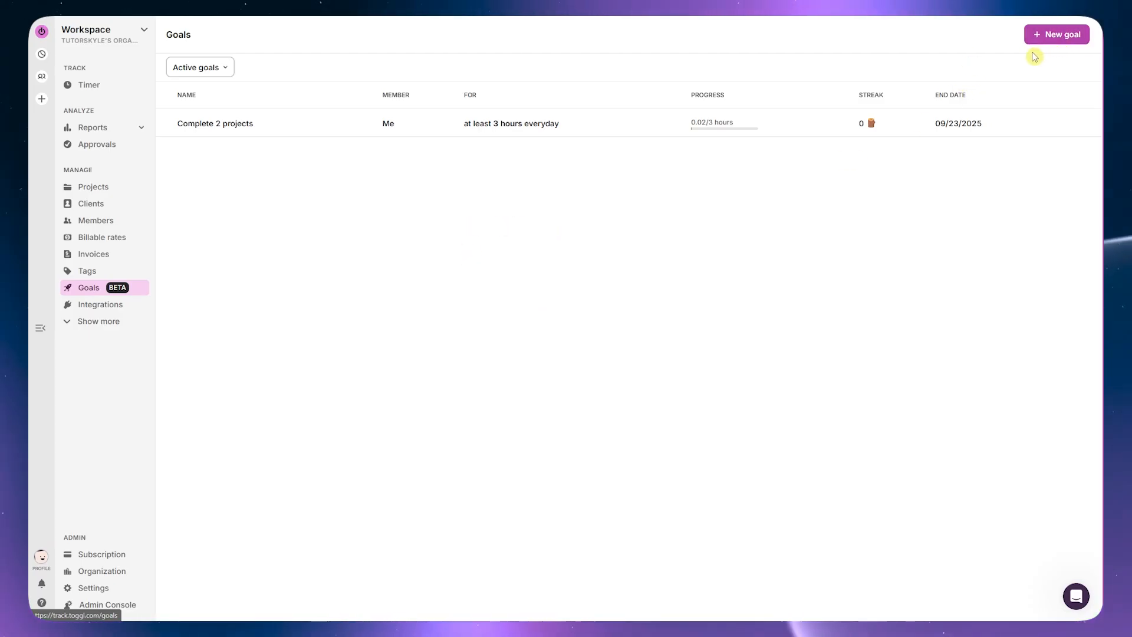
# - Examine the integrations page, covering the external calendars and the native integrations from Toggl Plan to QuickBooks
pyautogui.click(118, 305)
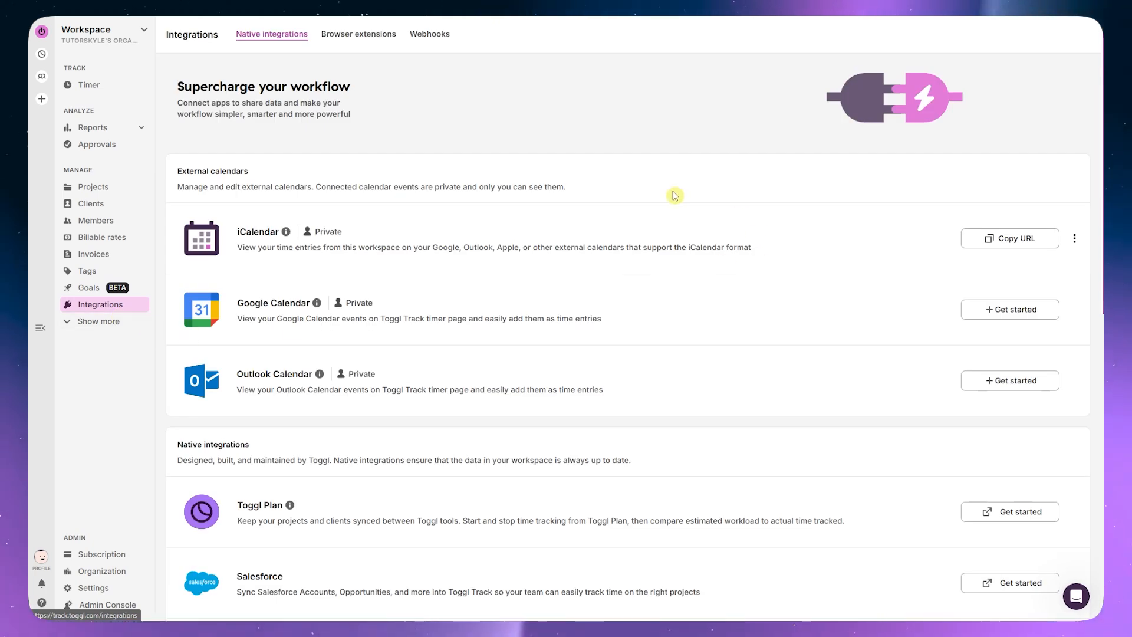
pyautogui.scroll(-2, 666, 197)
pyautogui.scroll(2, 623, 329)
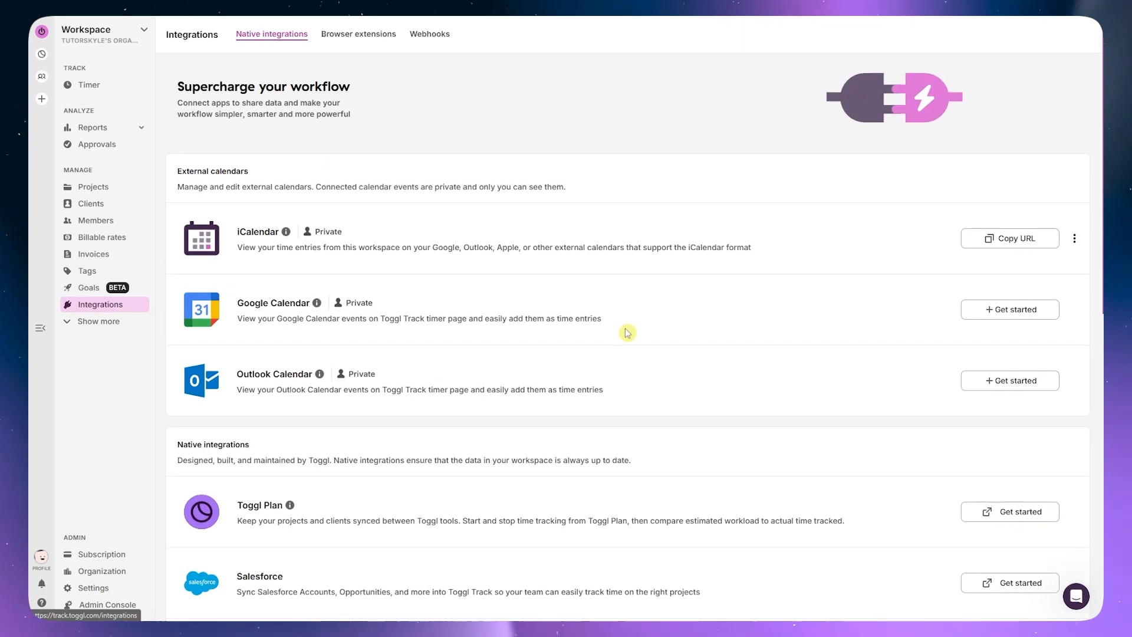
pyautogui.scroll(-2, 649, 342)
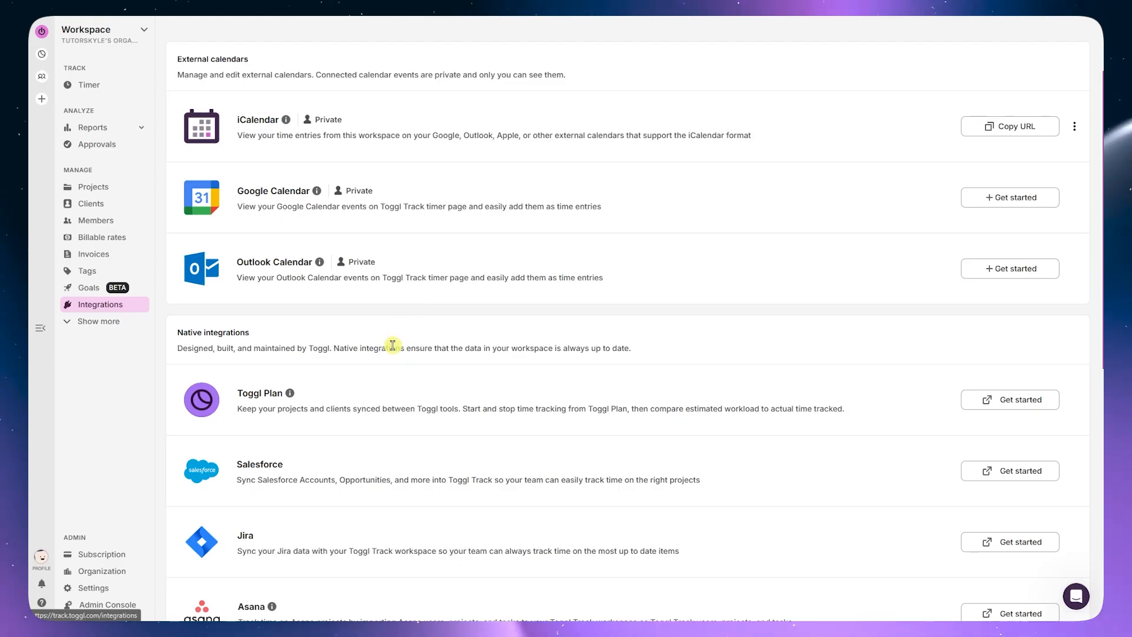
pyautogui.scroll(-3, 392, 322)
pyautogui.scroll(-3, 371, 245)
pyautogui.scroll(8, 387, 240)
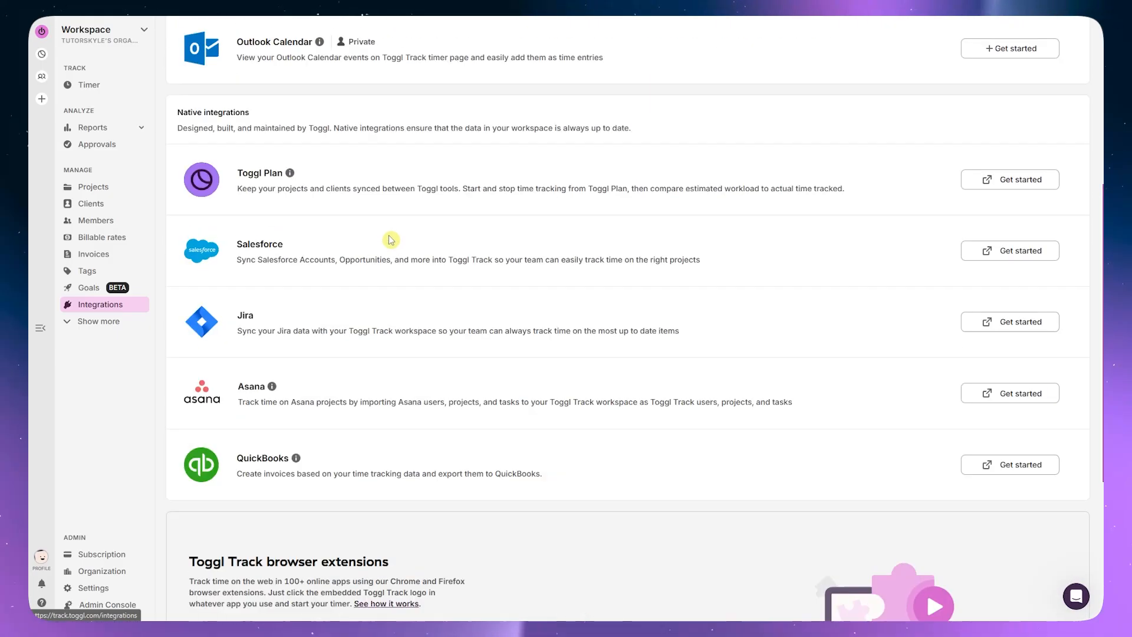
pyautogui.scroll(-3, 1015, 258)
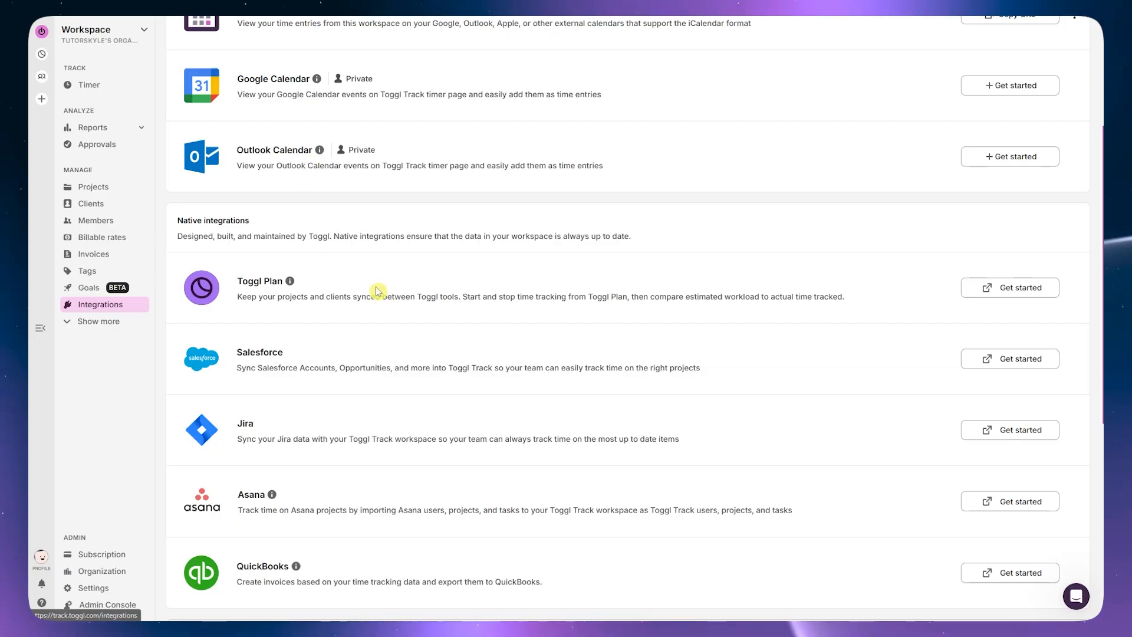
pyautogui.scroll(-3, 377, 290)
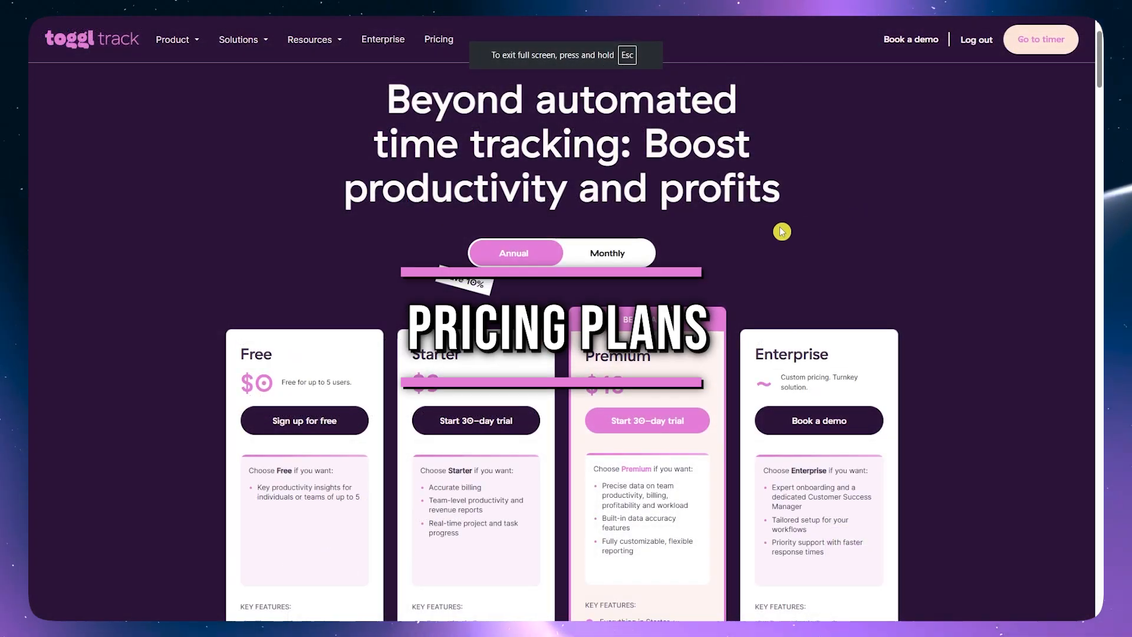
# - Compare the monthly and annual billing options on the Toggl Track pricing page, ending on annual
pyautogui.scroll(1, 781, 230)
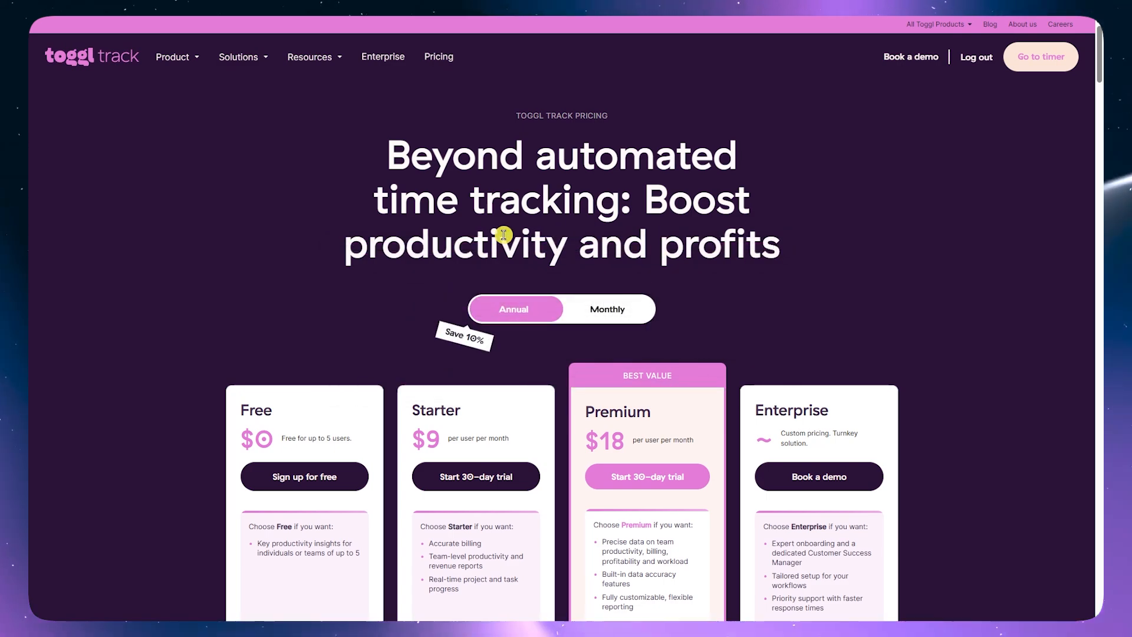
pyautogui.scroll(-1, 503, 234)
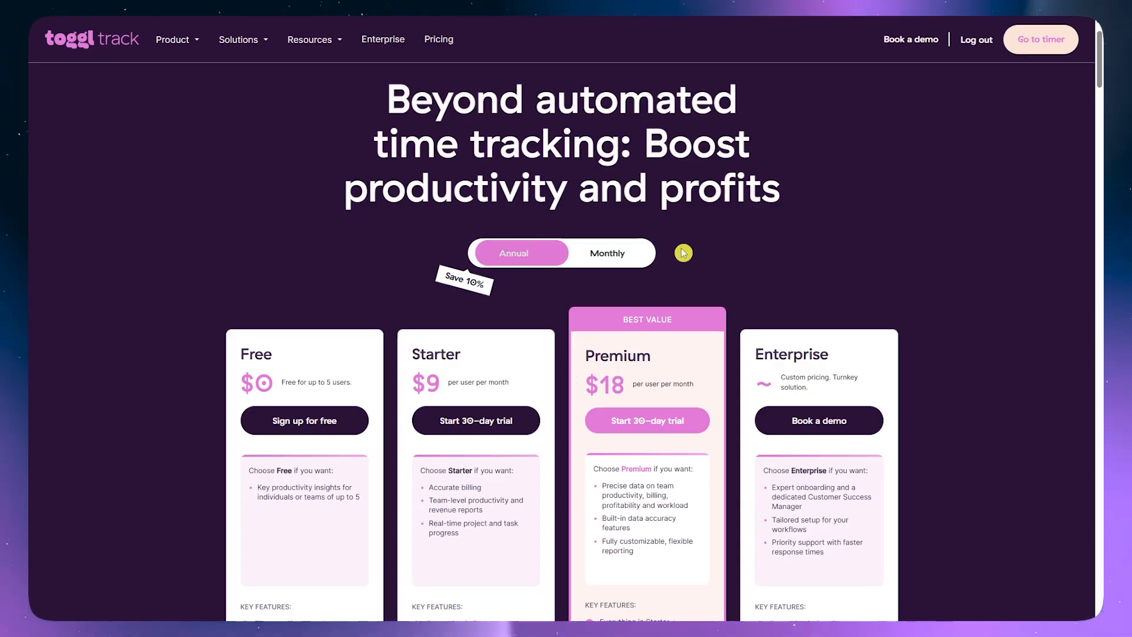
pyautogui.click(605, 252)
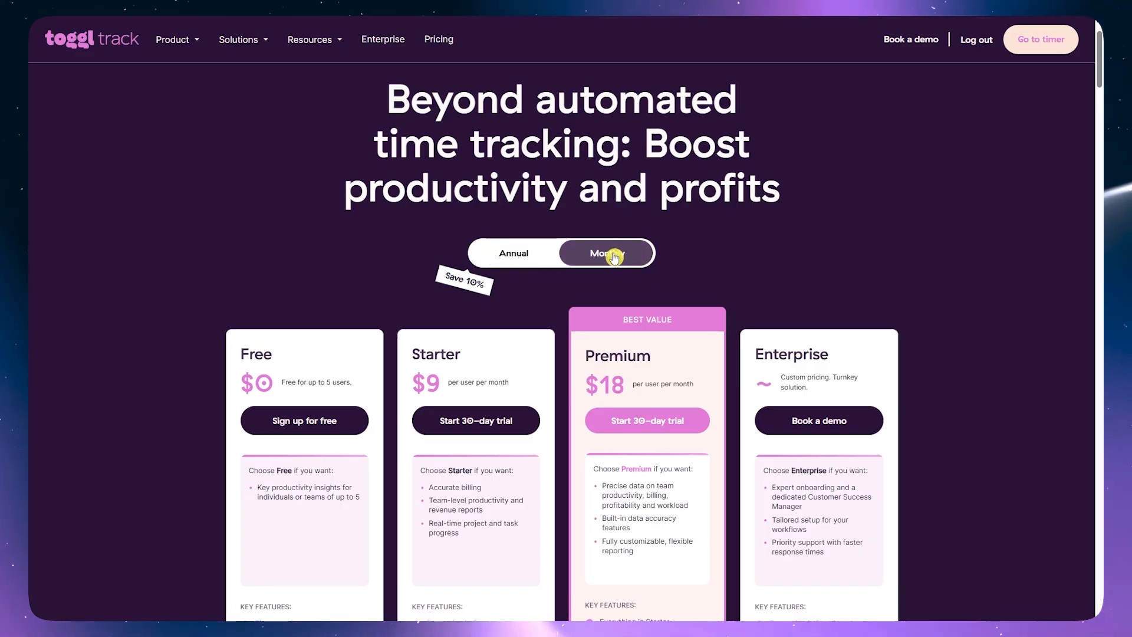
pyautogui.click(514, 254)
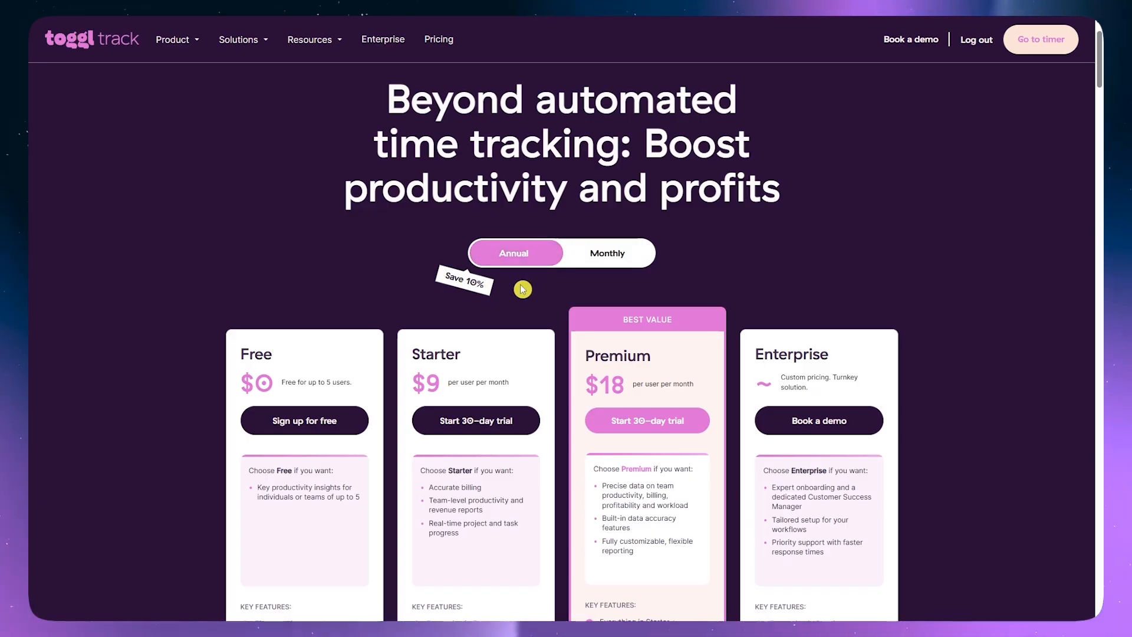
# - Examine the key features of the Free, Starter, Premium and Enterprise plans on the pricing page
pyautogui.scroll(-5, 465, 286)
pyautogui.scroll(1, 311, 249)
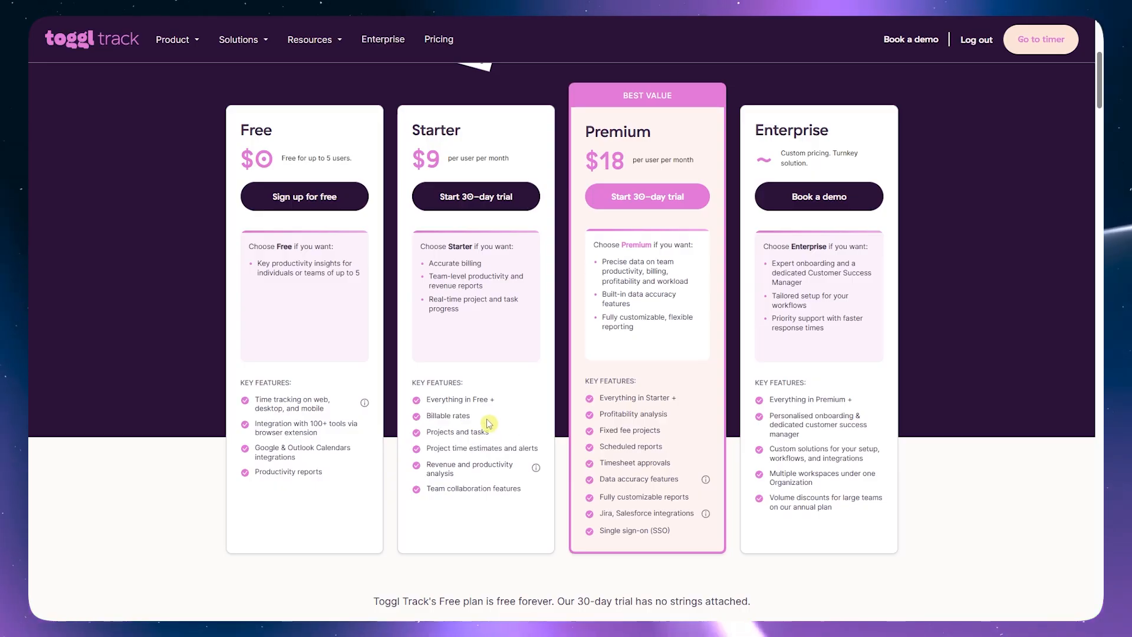
pyautogui.moveTo(603, 399); pyautogui.dragTo(677, 512)
pyautogui.click(651, 497)
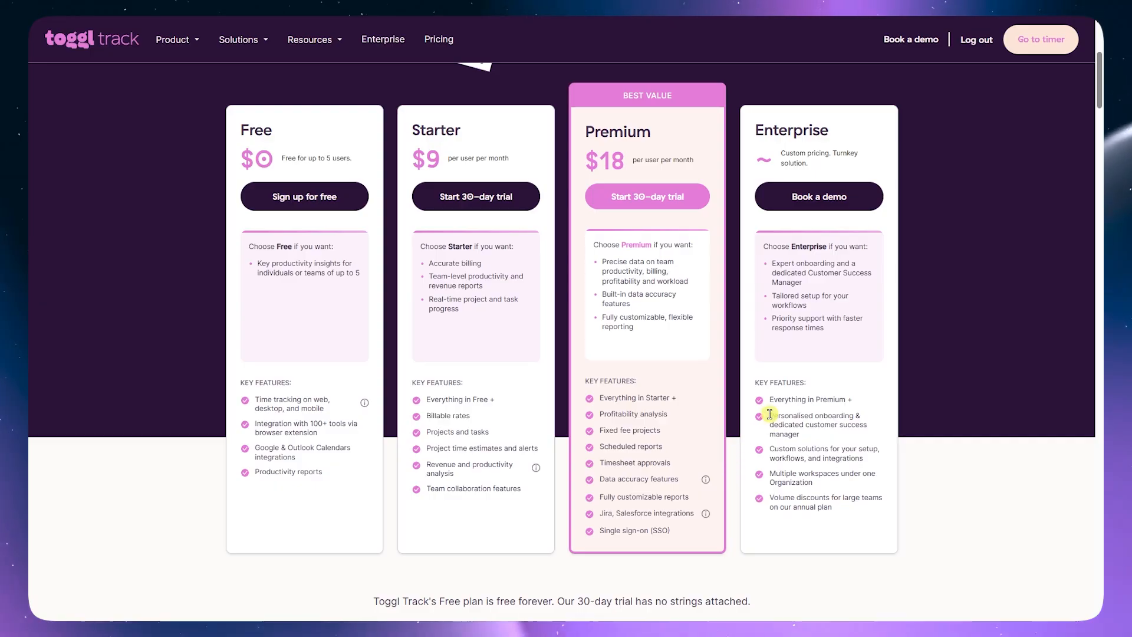
pyautogui.moveTo(773, 399); pyautogui.dragTo(868, 496)
pyautogui.click(839, 497)
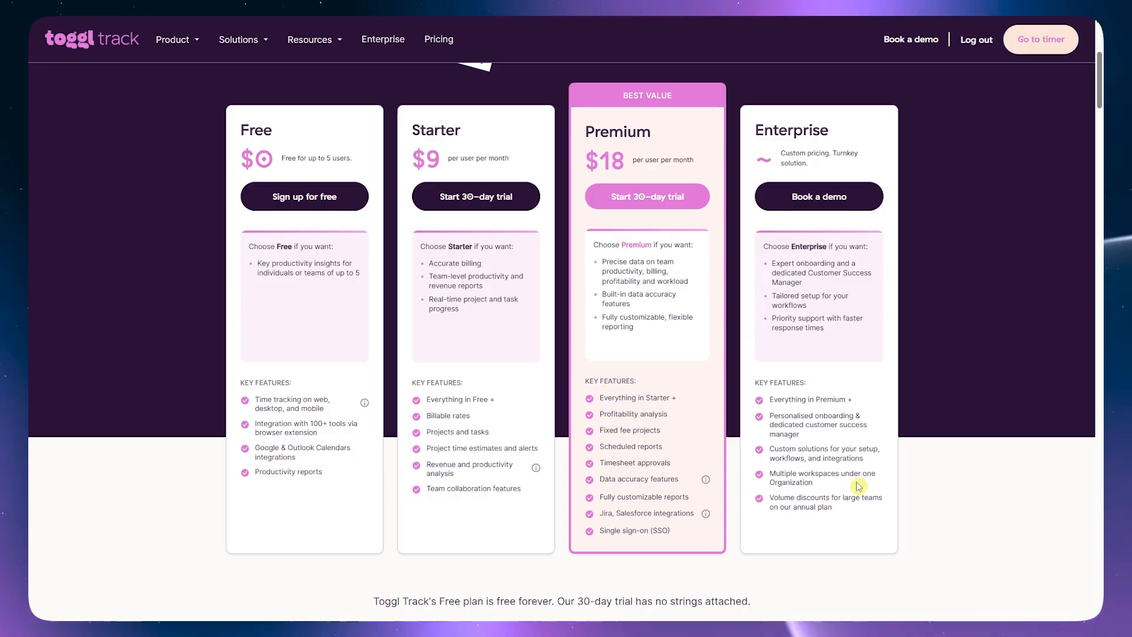
pyautogui.scroll(2, 656, 340)
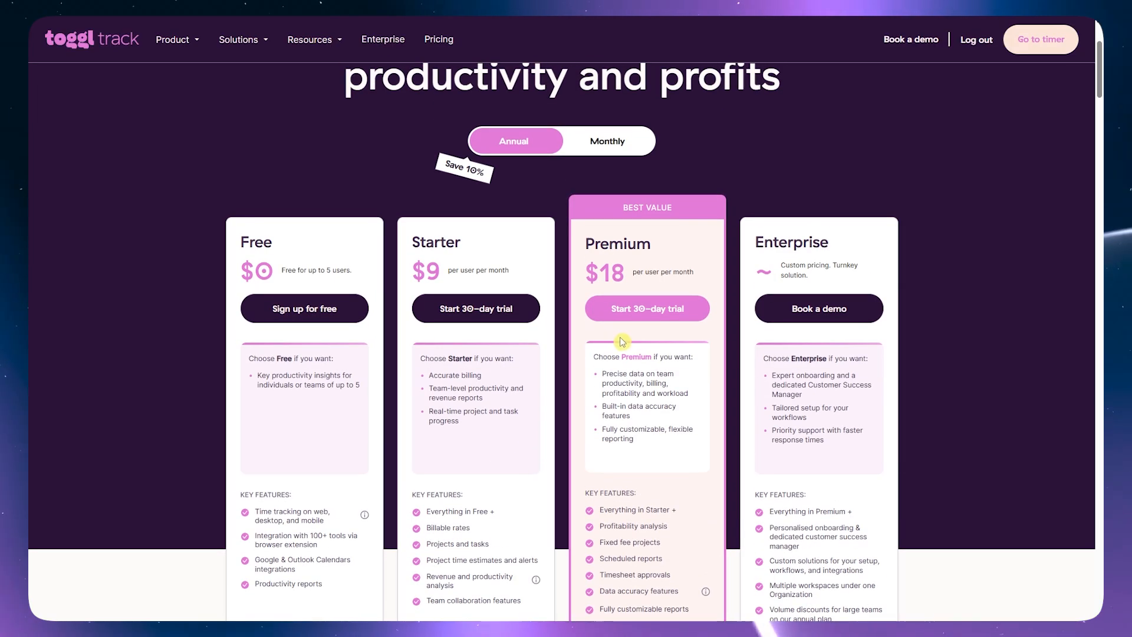
pyautogui.scroll(-1, 563, 306)
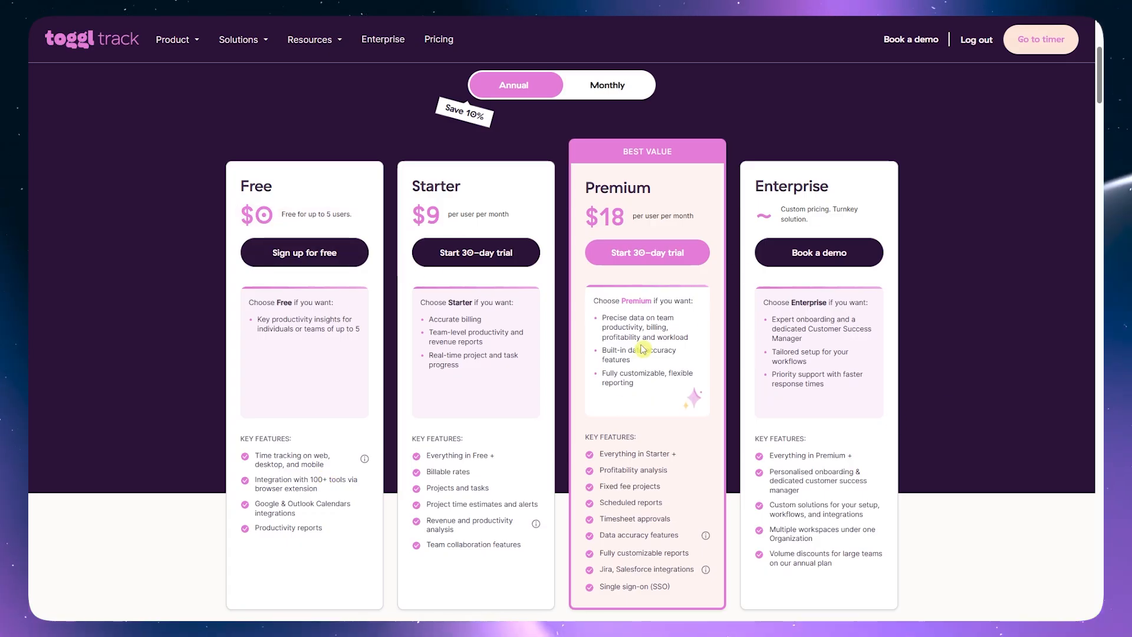
pyautogui.scroll(3, 635, 365)
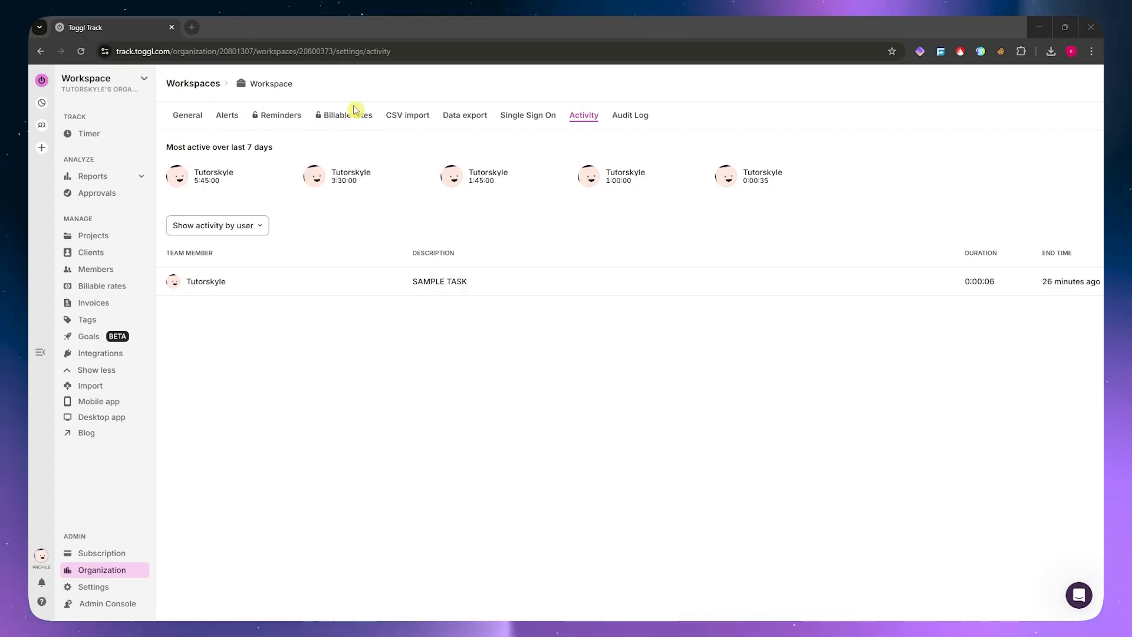
# - Go to the Chrome Web Store from the browser's extension manager and close the extension manager page
pyautogui.click(1020, 52)
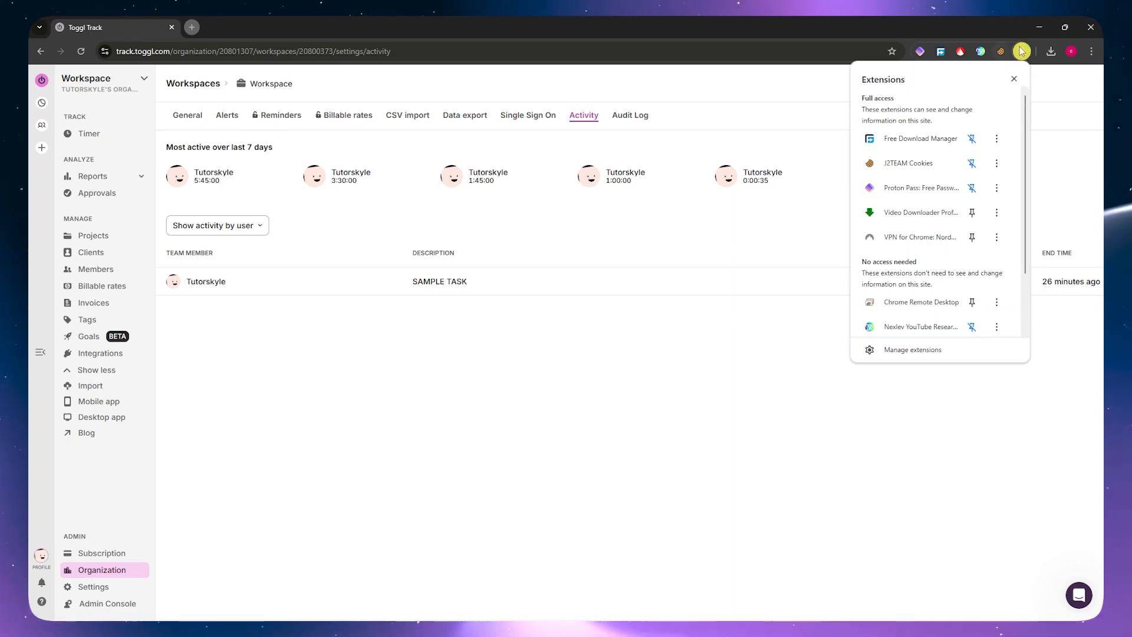
pyautogui.click(933, 351)
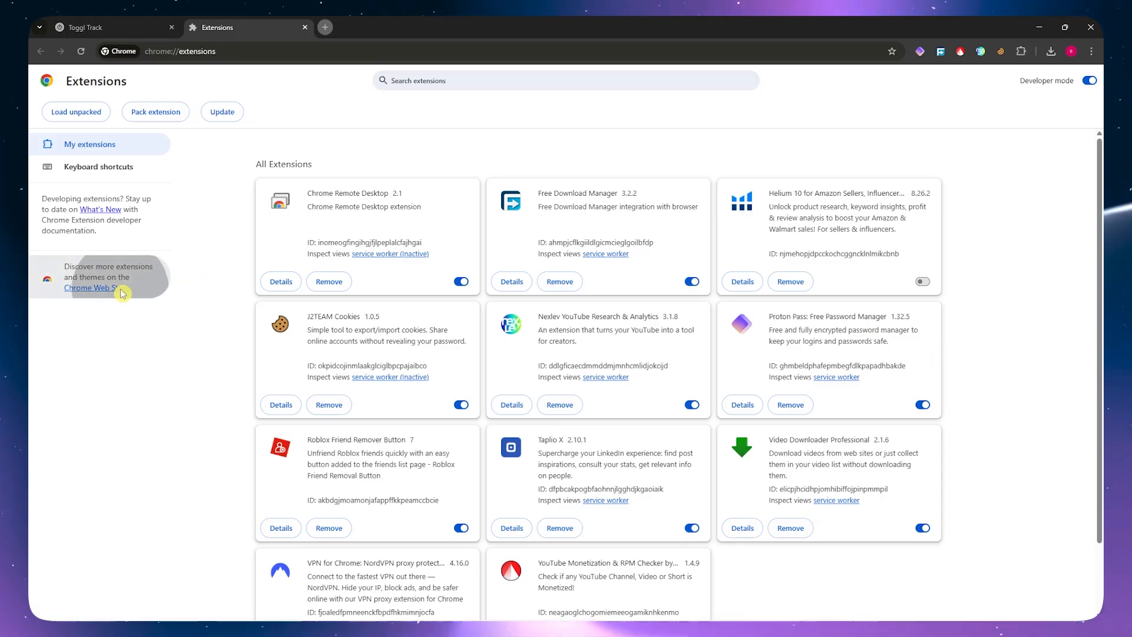
pyautogui.click(115, 288)
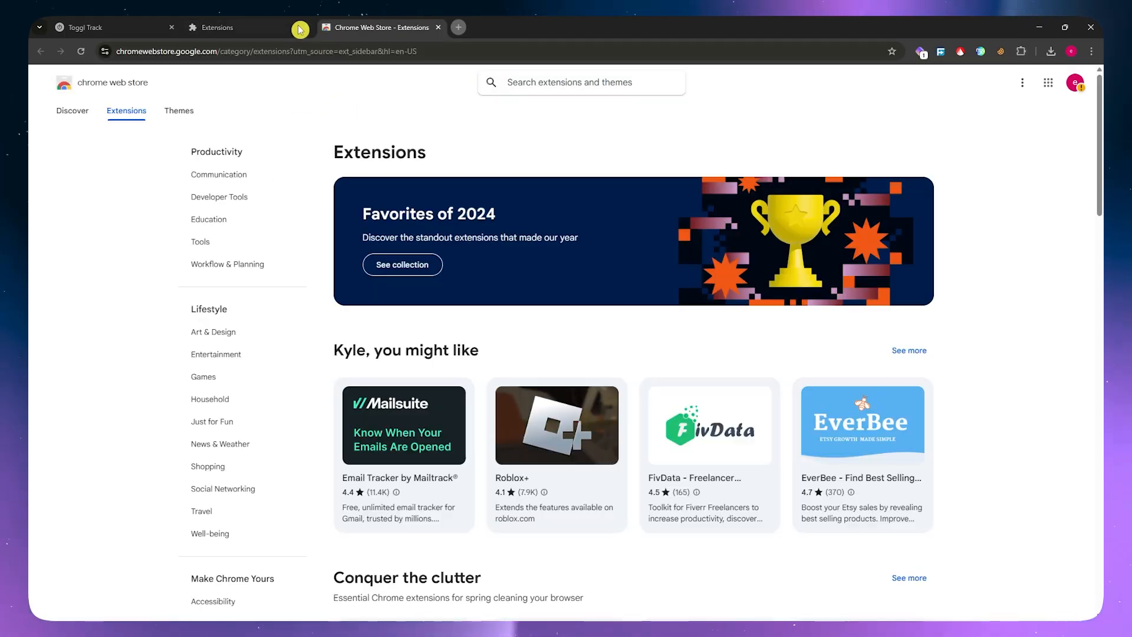
pyautogui.click(304, 31)
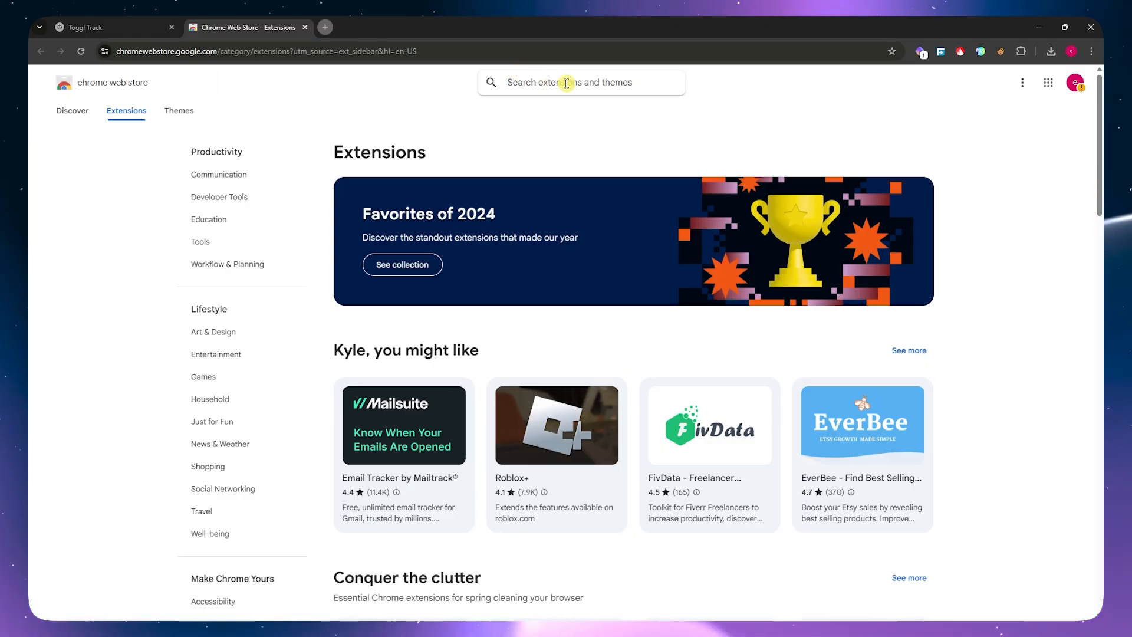
# - Search the store for toggl and add the "Toggl Track: Productivity & Time Tracker" extension to Chrome
pyautogui.write('toggl')
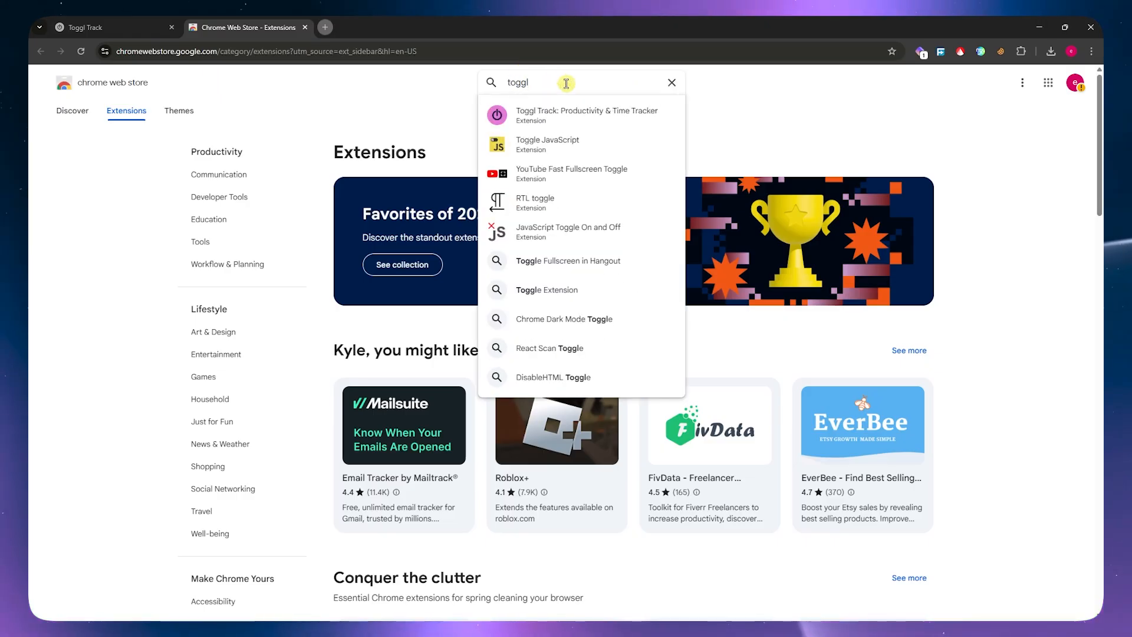
pyautogui.click(538, 111)
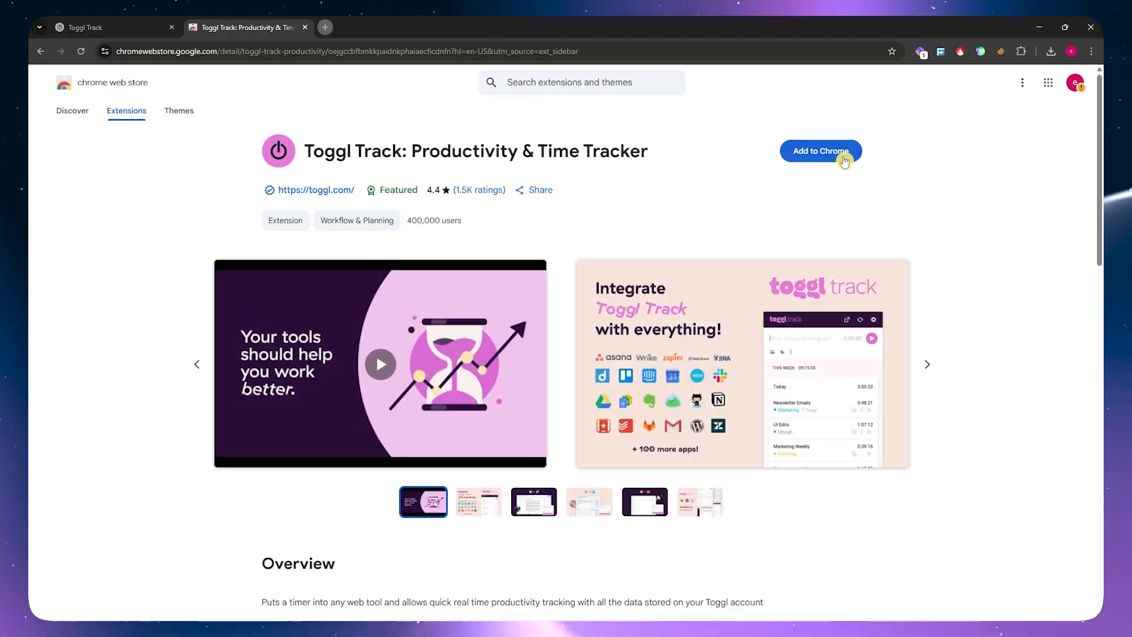
pyautogui.click(844, 155)
pyautogui.click(659, 164)
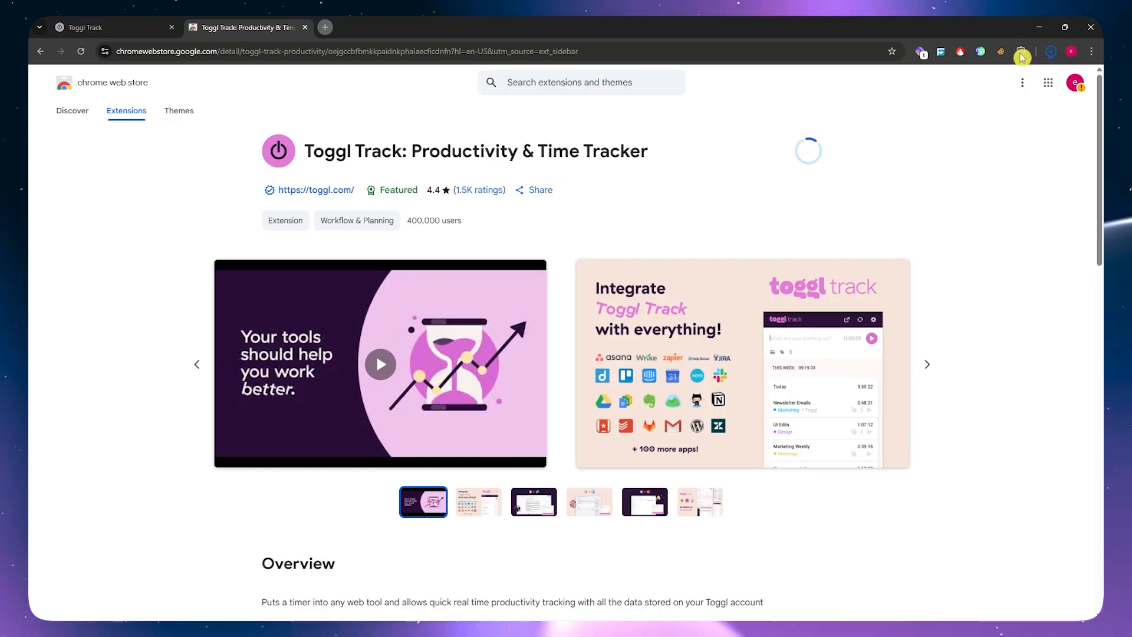
pyautogui.click(121, 29)
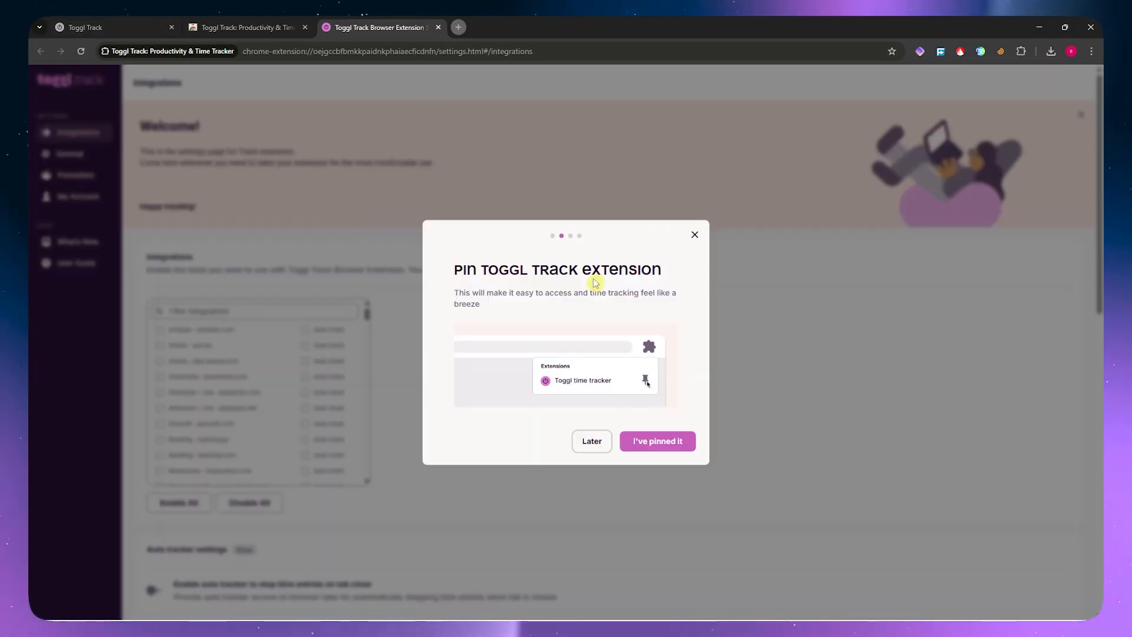
# - Pin the Toggl Track extension to the browser and finish its welcome setup without enabling the optional features
pyautogui.click(648, 443)
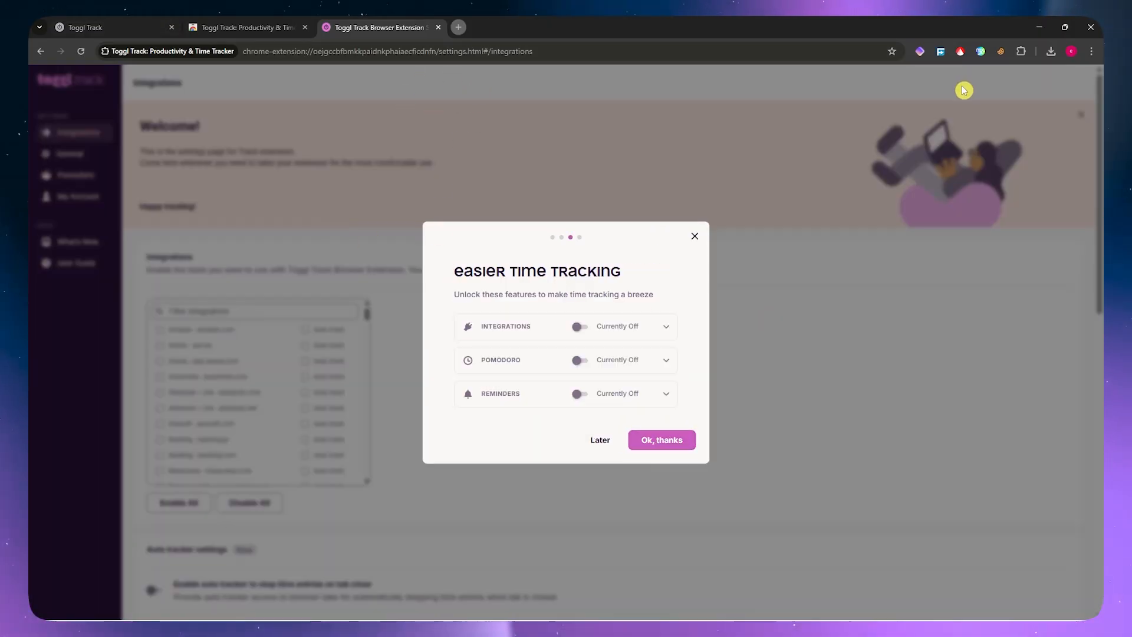
pyautogui.click(1021, 52)
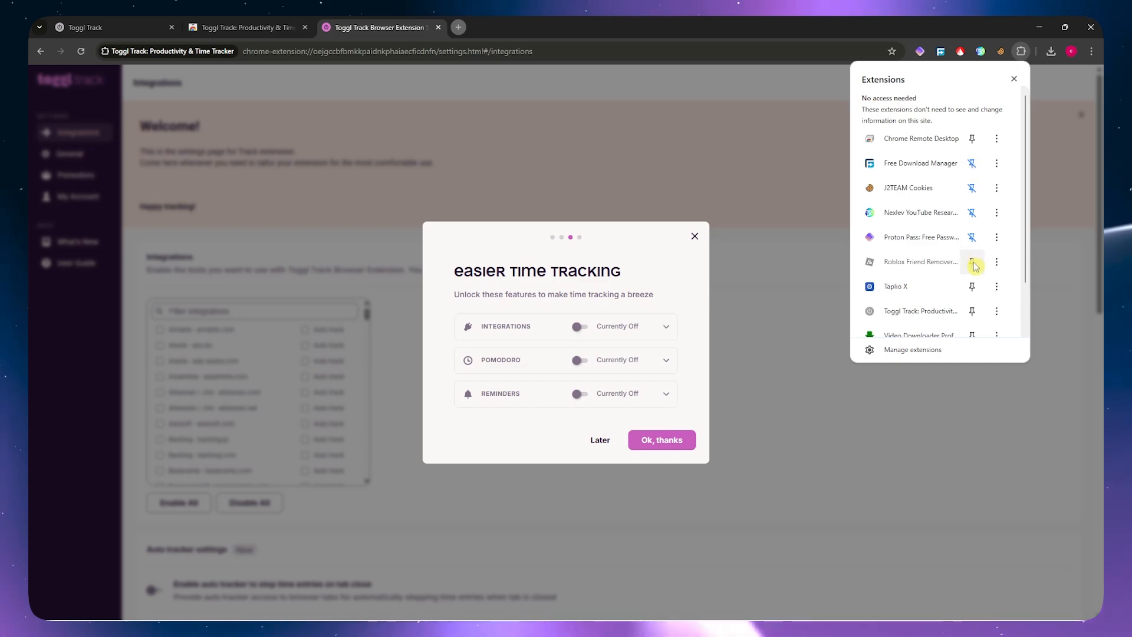
pyautogui.scroll(-2, 970, 259)
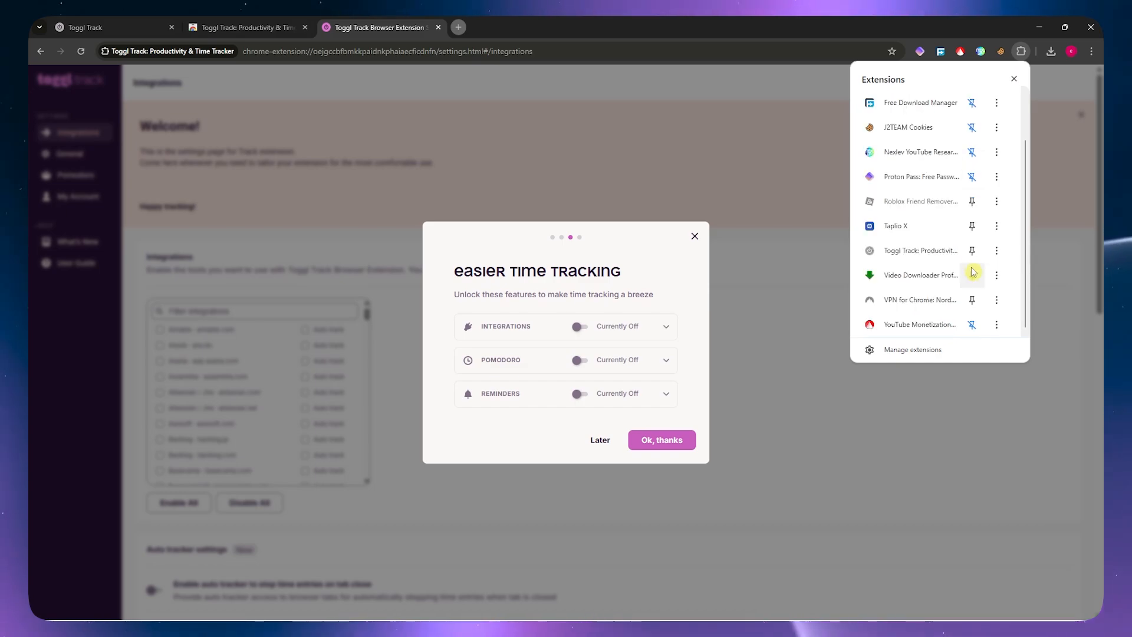
pyautogui.click(971, 251)
pyautogui.click(662, 442)
pyautogui.click(671, 469)
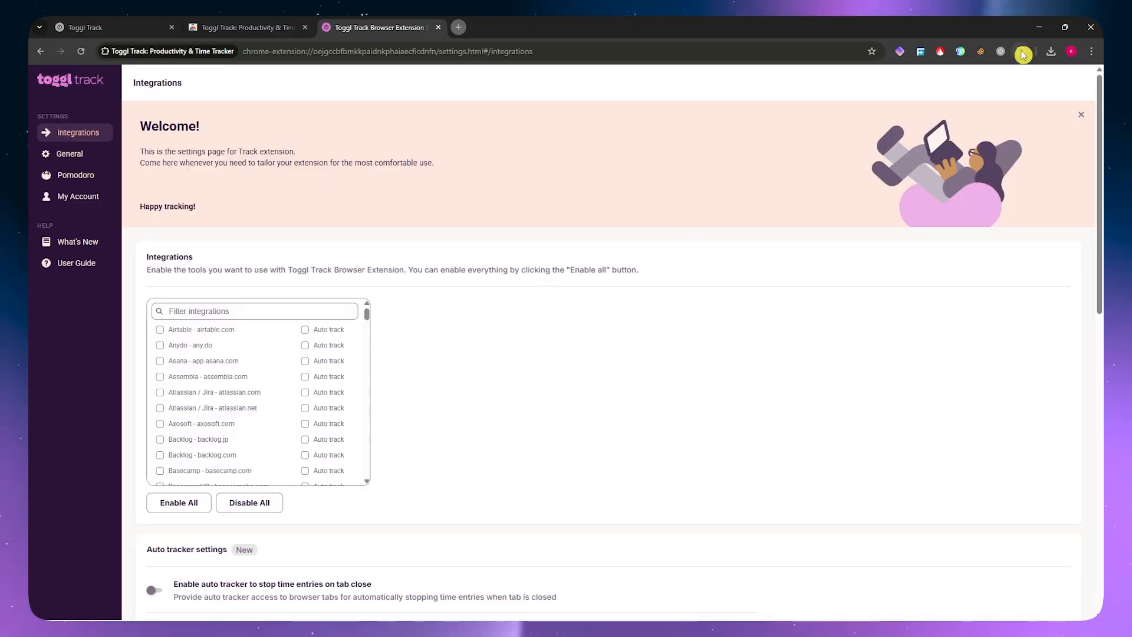
# - Check the extension's timer popup, and close the Toggl Track web app and extension settings pages
pyautogui.click(1002, 53)
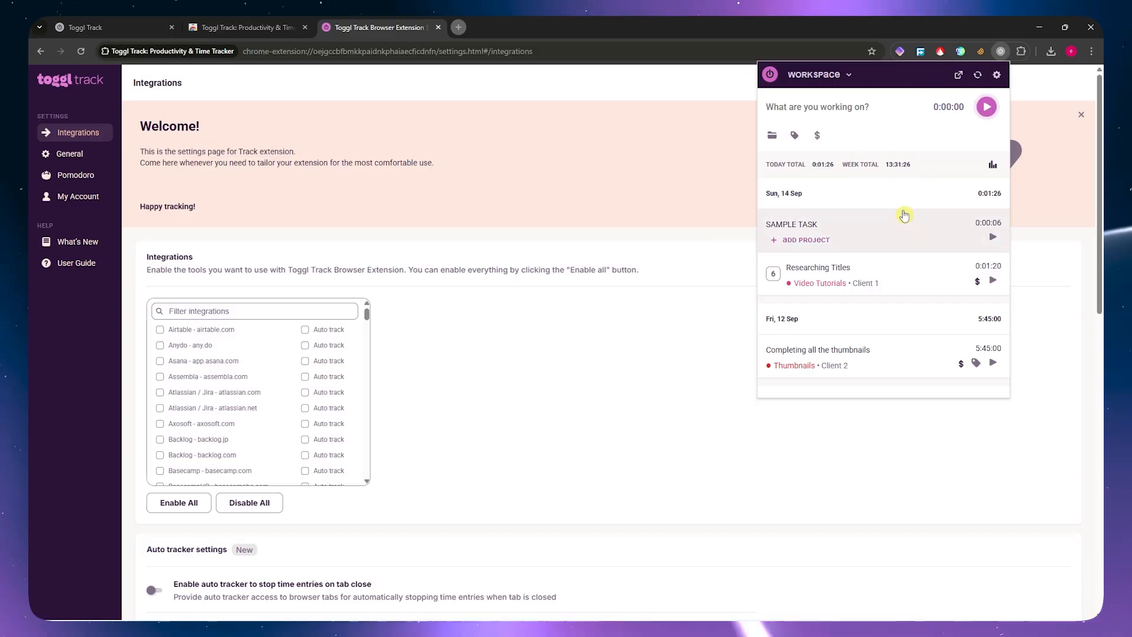
pyautogui.click(171, 27)
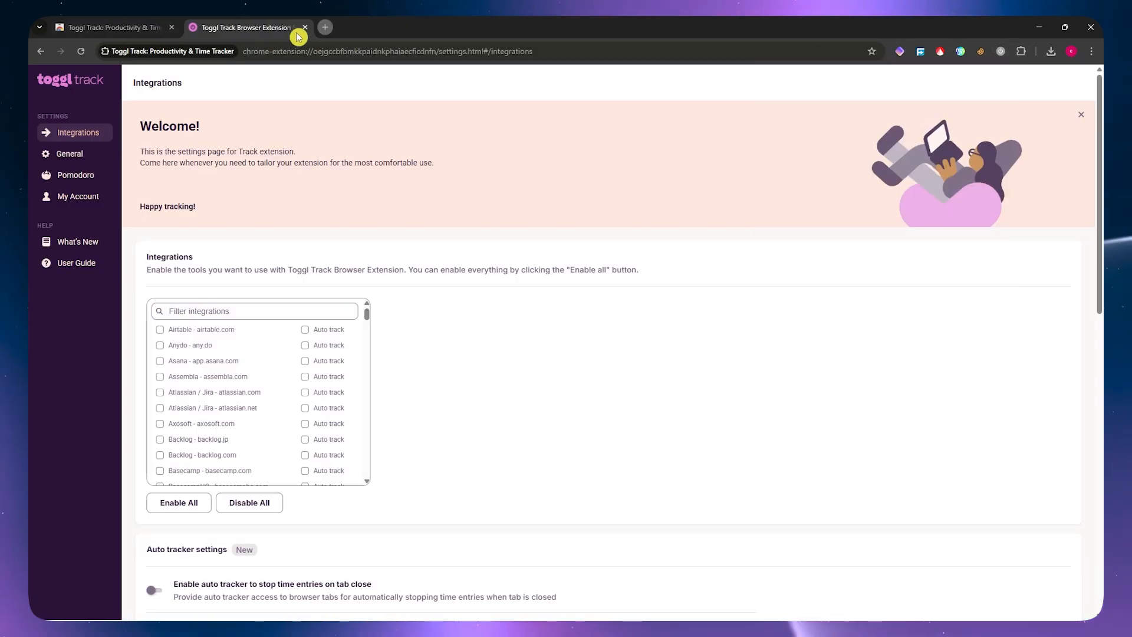
pyautogui.click(304, 28)
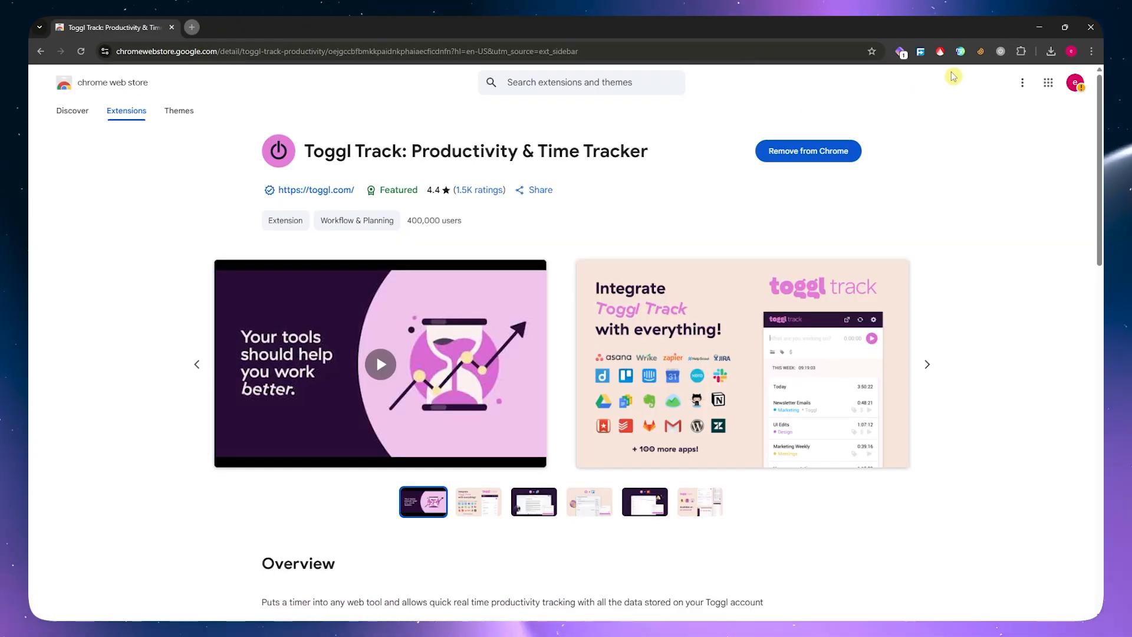
# - Record a short time entry without a description using the Toggl Track extension's timer
pyautogui.click(1022, 52)
pyautogui.click(1002, 52)
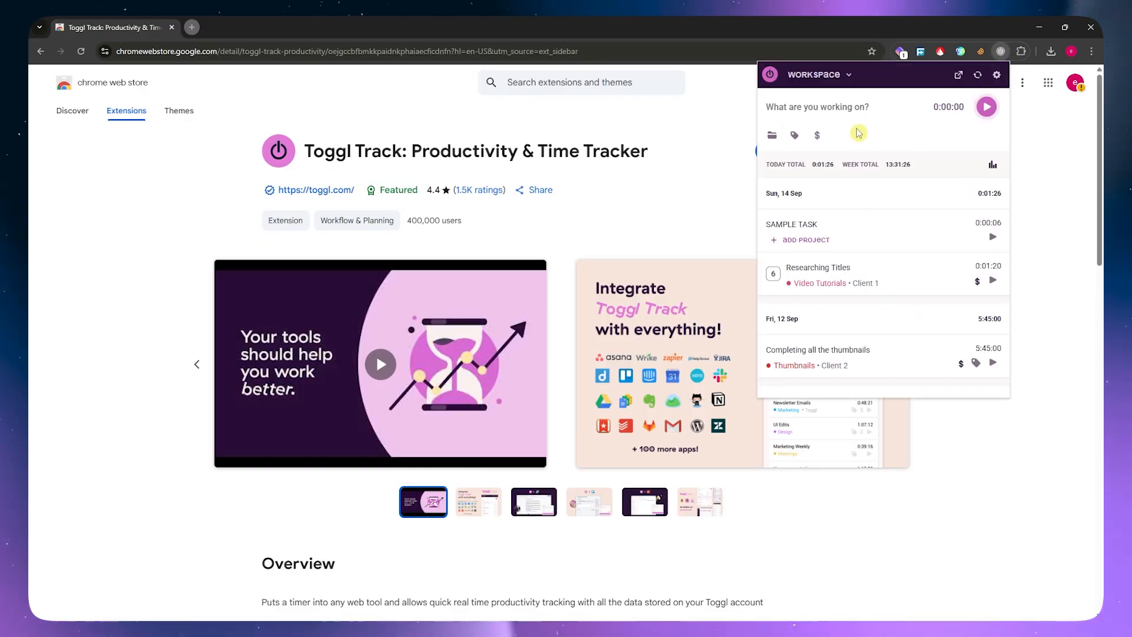
pyautogui.click(978, 108)
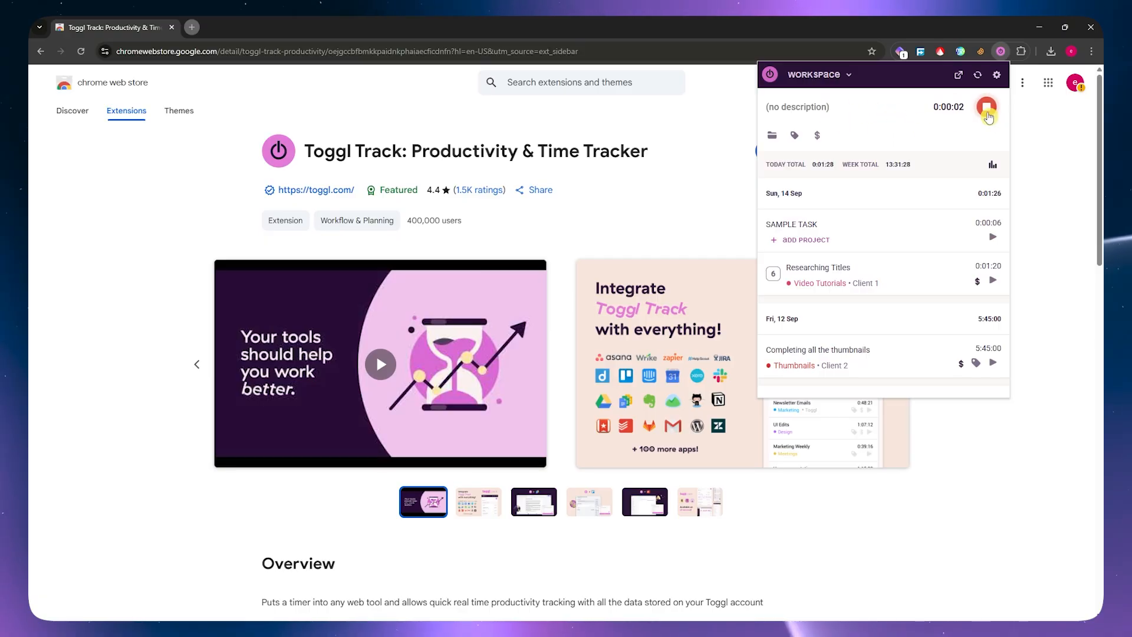
# - Review the time entries by day and the project, tag and billable options in the extension's popup, then close it
pyautogui.scroll(-3, 831, 295)
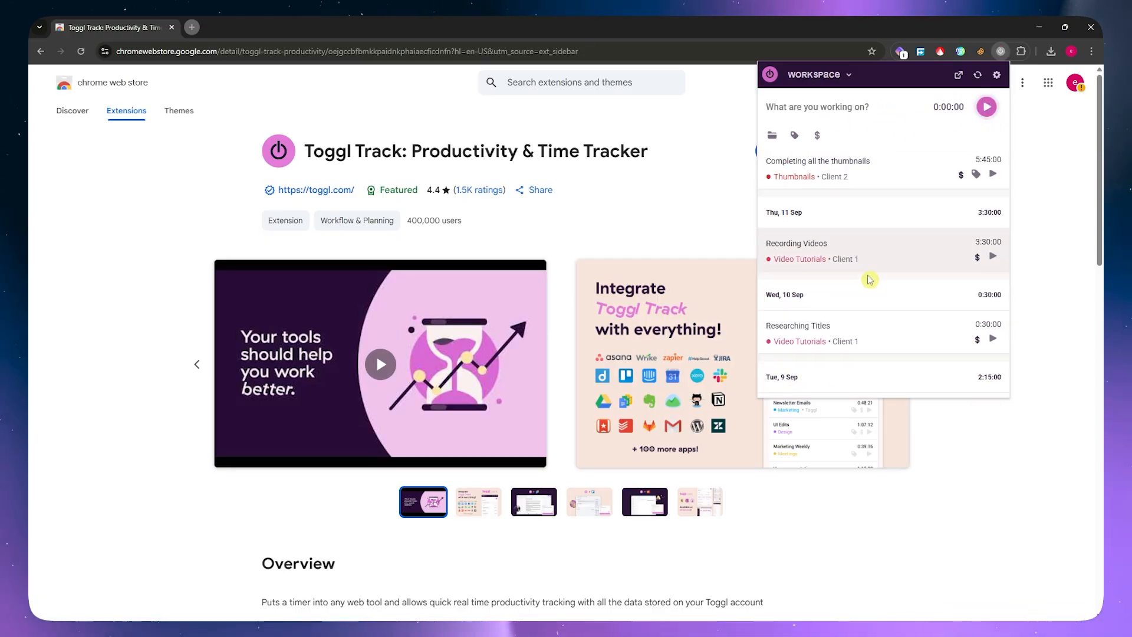
pyautogui.scroll(-3, 855, 279)
pyautogui.scroll(5, 840, 274)
pyautogui.scroll(1, 843, 269)
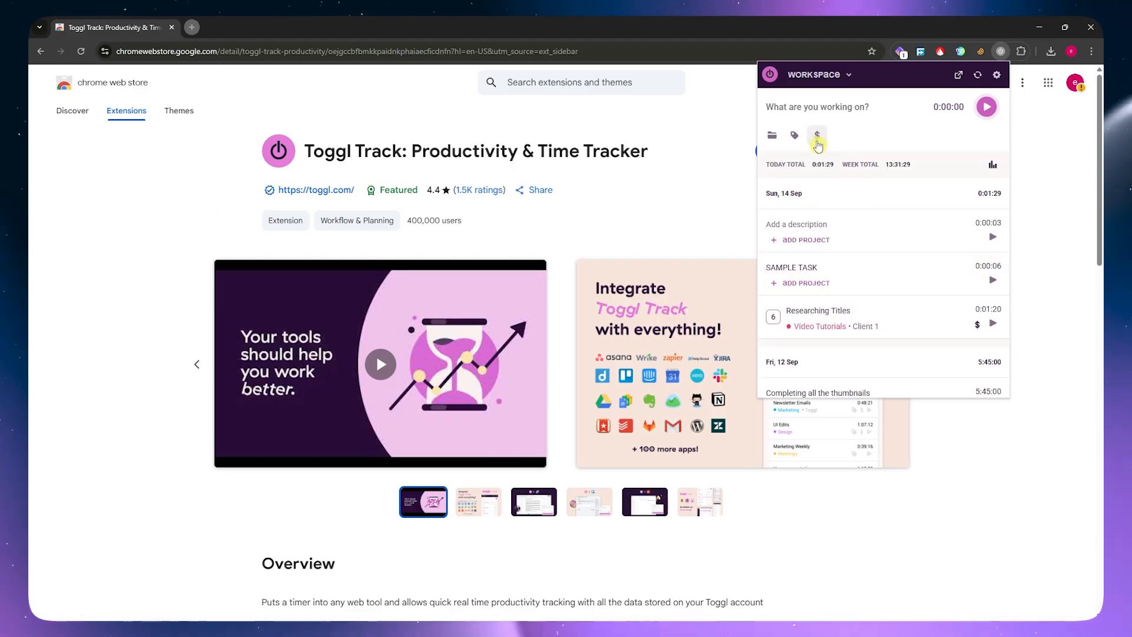
pyautogui.scroll(-3, 843, 270)
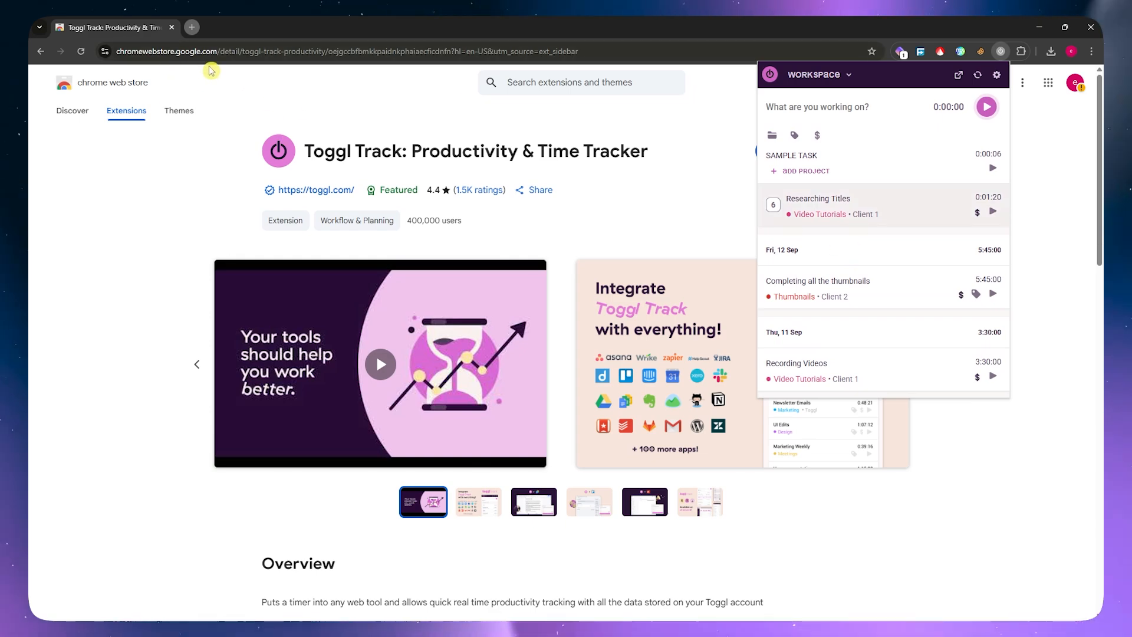
pyautogui.scroll(3, 884, 298)
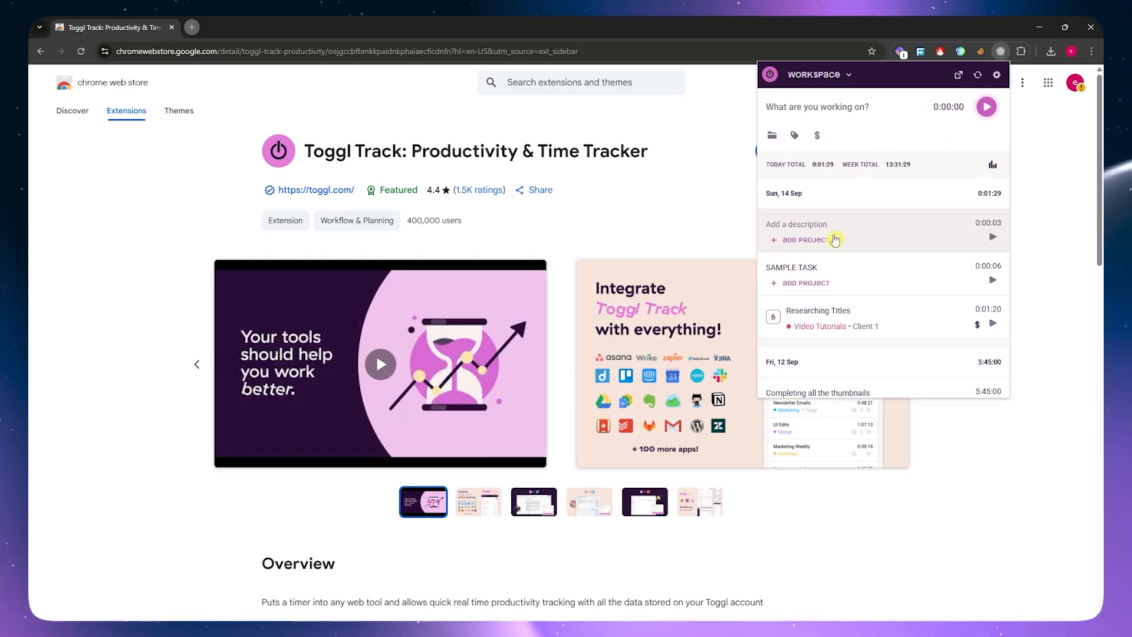
pyautogui.click(720, 215)
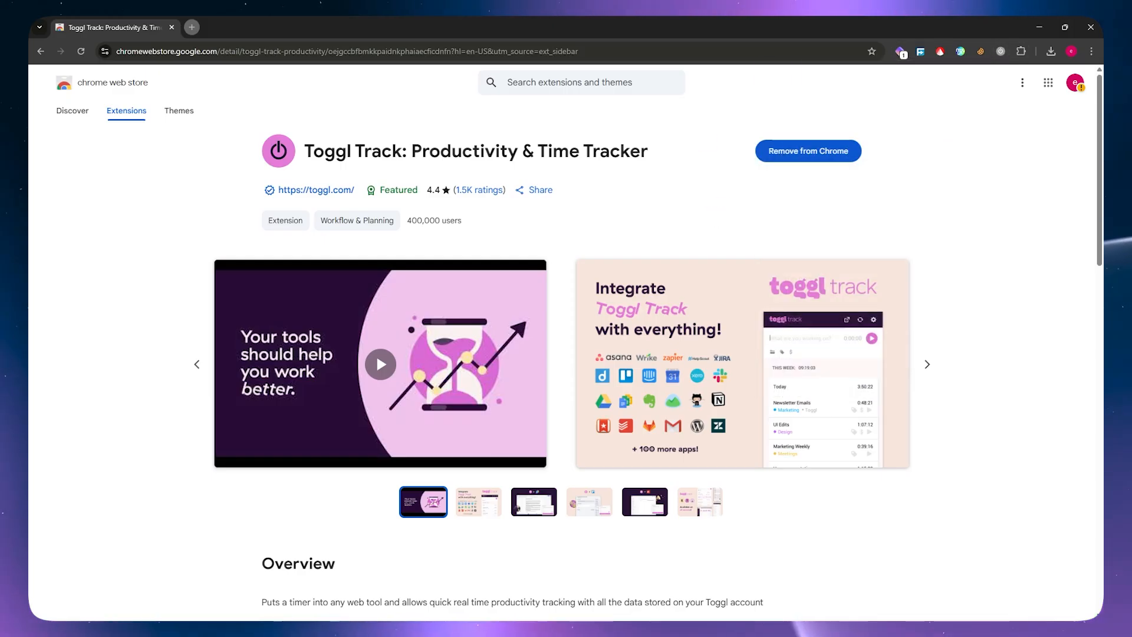